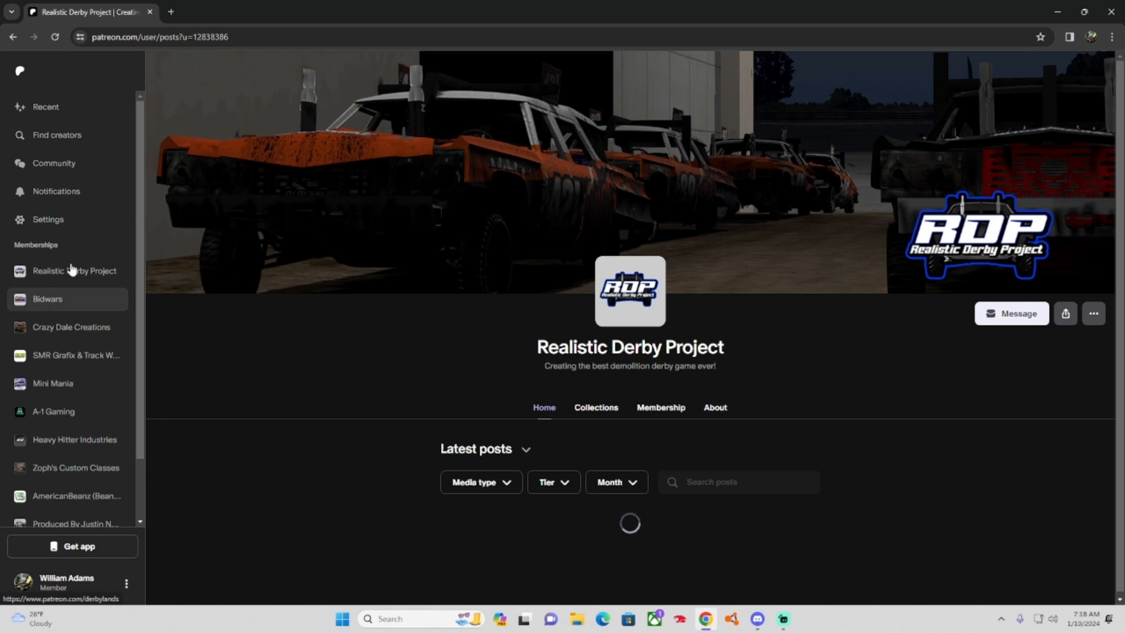
# Browse the Realistic Derby Project's latest posts, including the installation guide and the 2024 Bumper Update post.
pyautogui.scroll(-5, 698, 317)
pyautogui.scroll(-12, 697, 317)
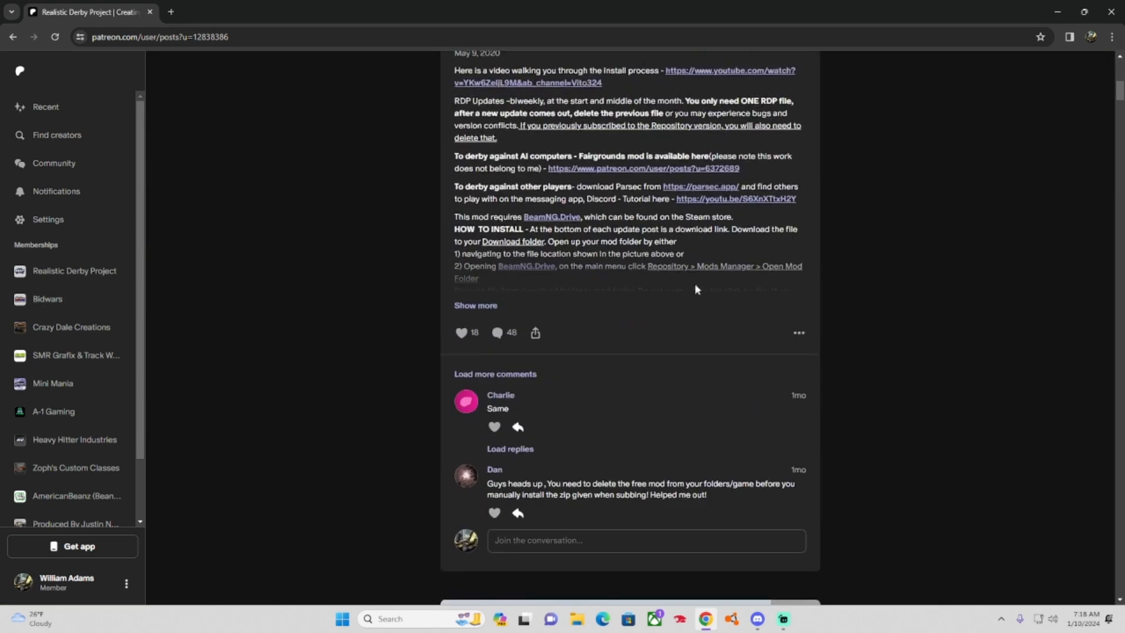
pyautogui.scroll(-5, 572, 391)
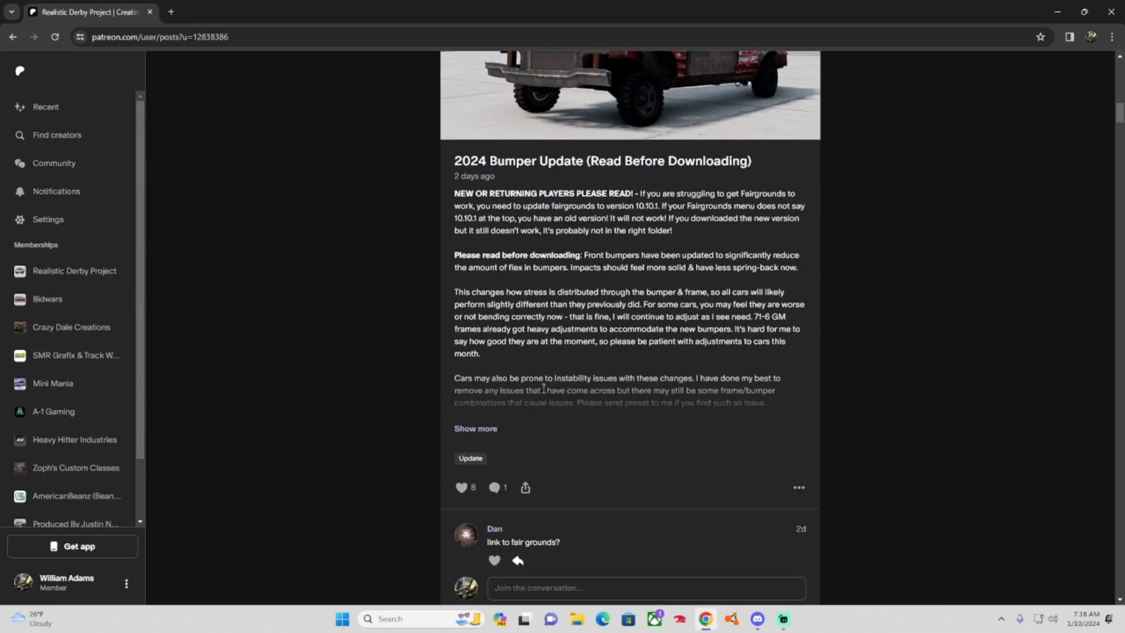
pyautogui.scroll(17, 178, 316)
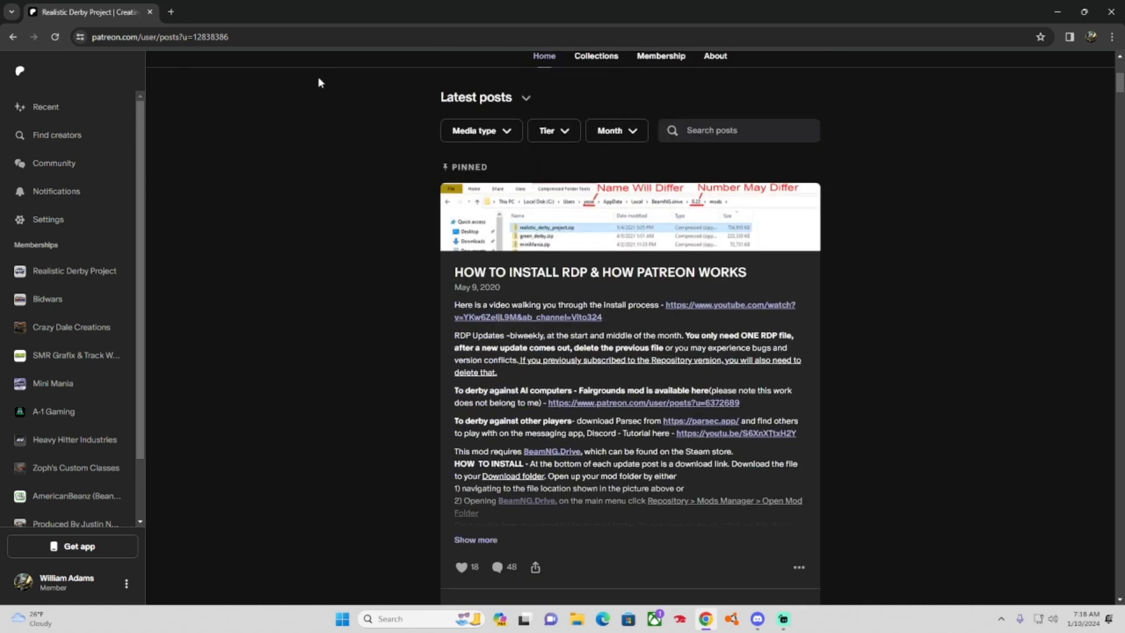
# Open the account settings and review the login, shipping address and social link sections.
pyautogui.click(117, 220)
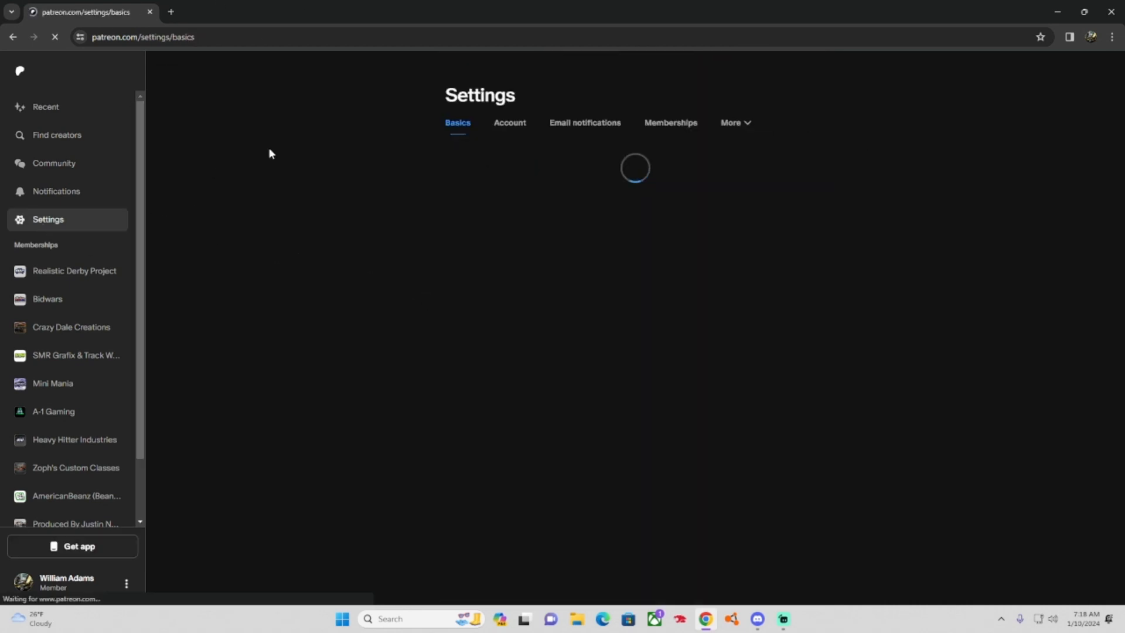
pyautogui.click(502, 124)
pyautogui.scroll(-10, 575, 379)
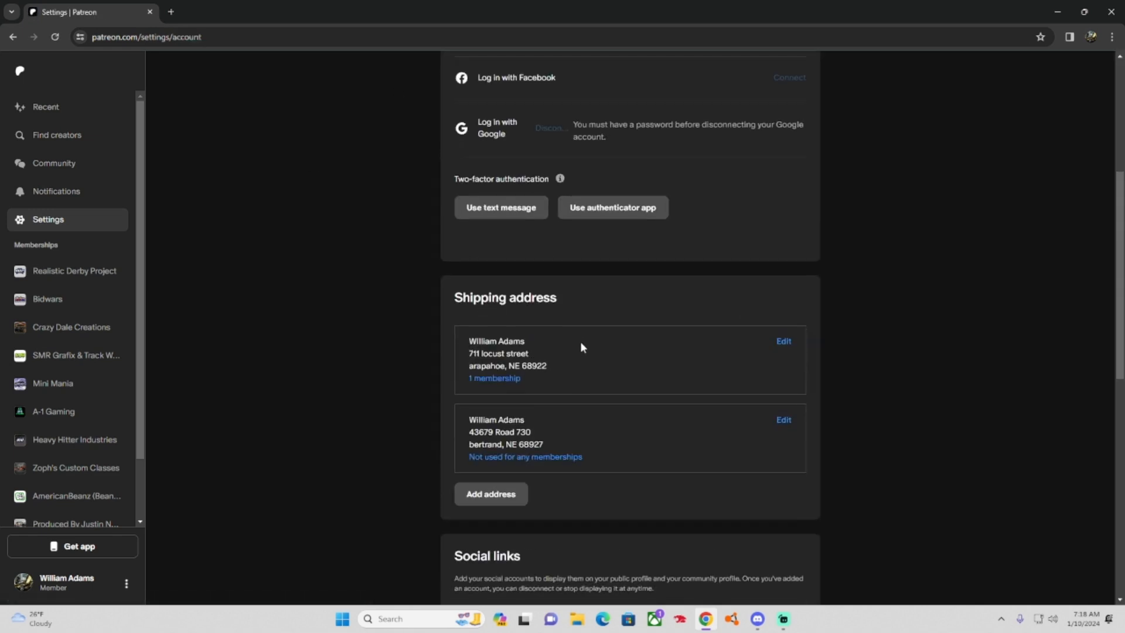
pyautogui.moveTo(461, 215); pyautogui.dragTo(580, 229)
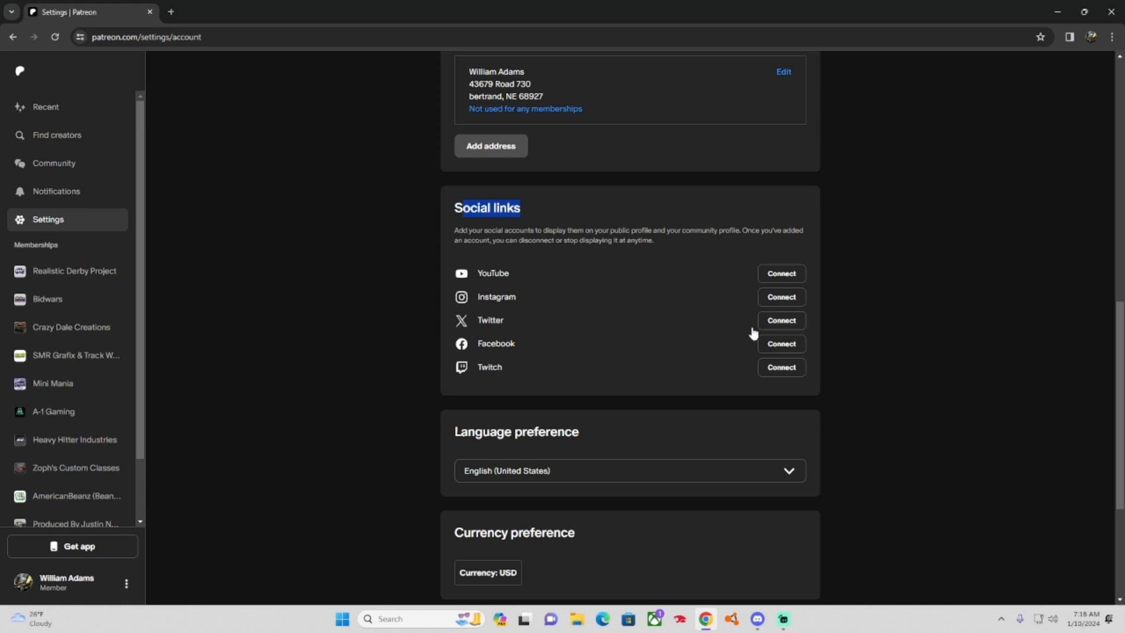
pyautogui.scroll(10, 599, 269)
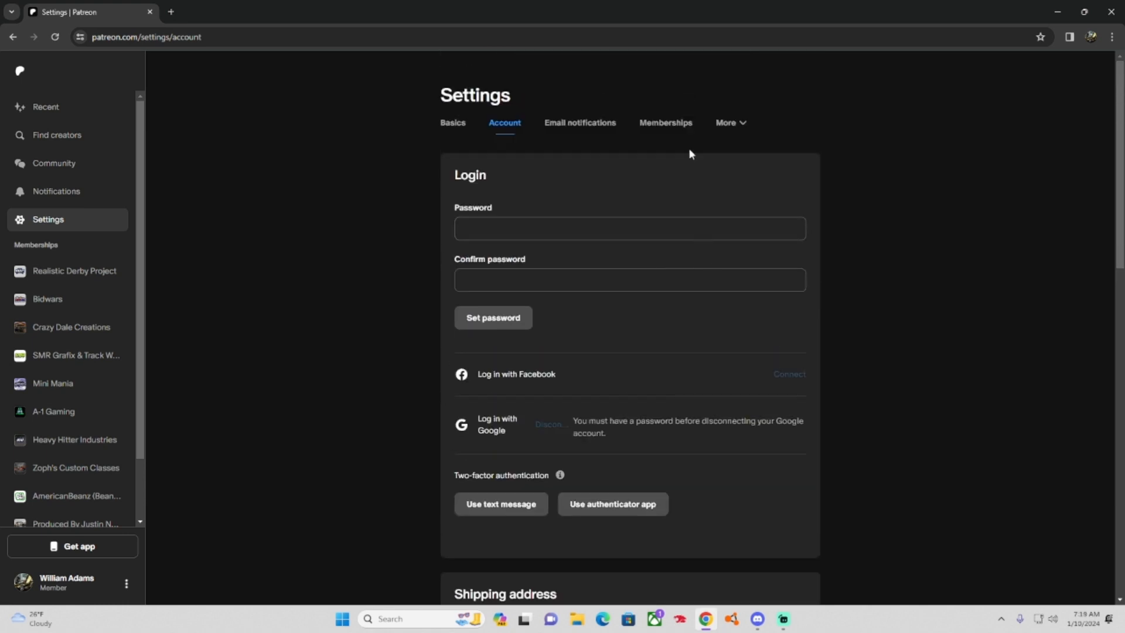
# View the memberships settings, inspect the Discord connection and its available servers among the connected apps, and close the browser.
pyautogui.click(668, 124)
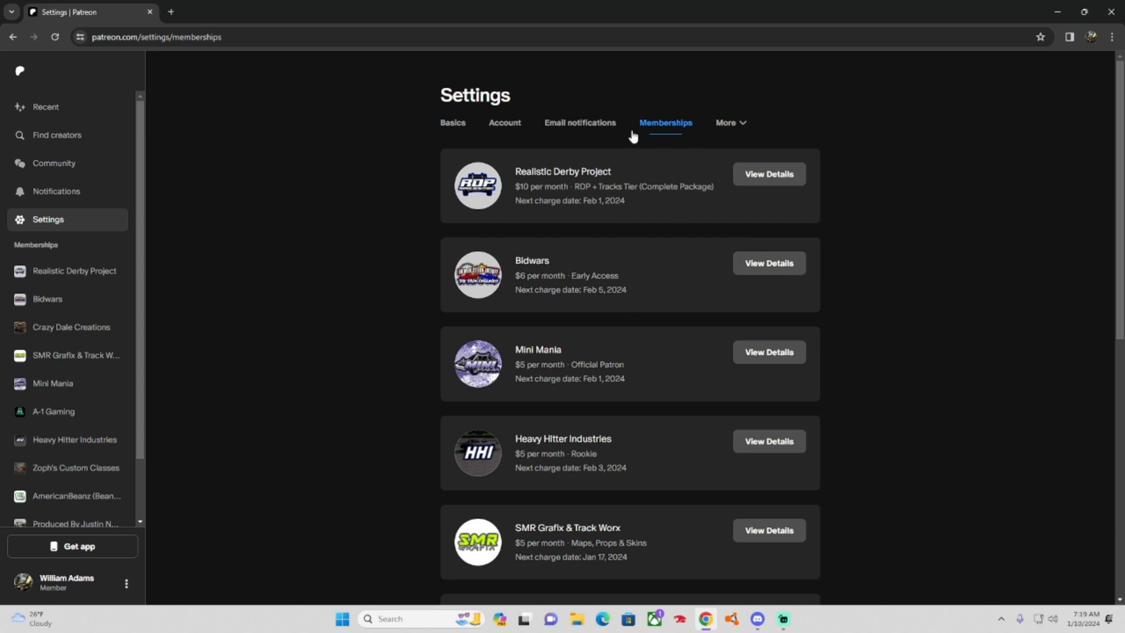
pyautogui.click(744, 122)
pyautogui.click(762, 190)
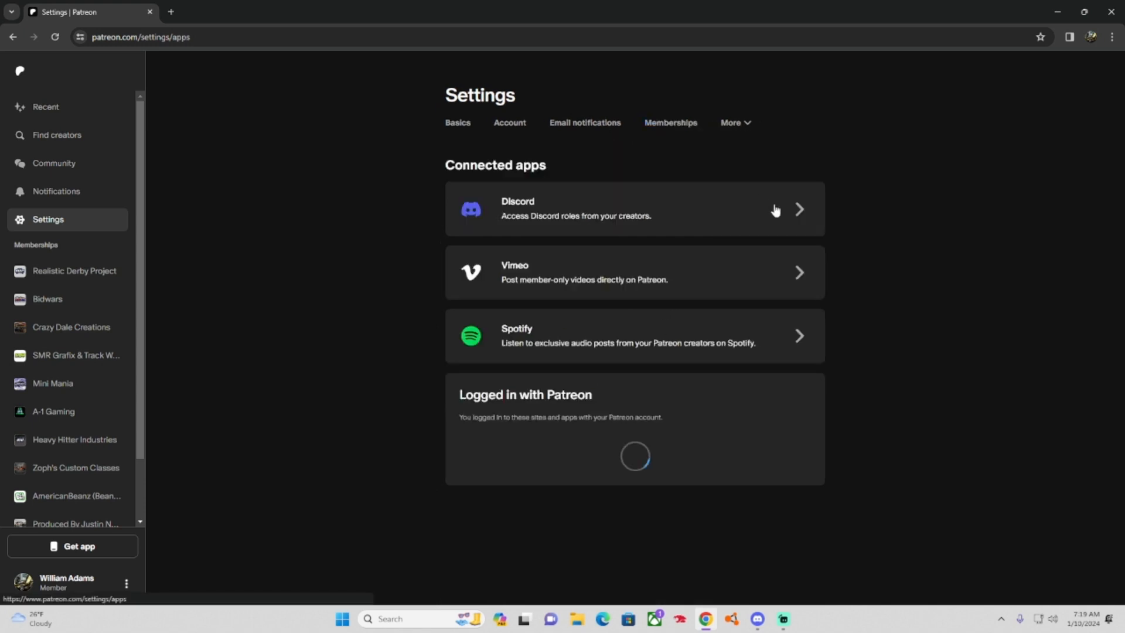
pyautogui.click(800, 212)
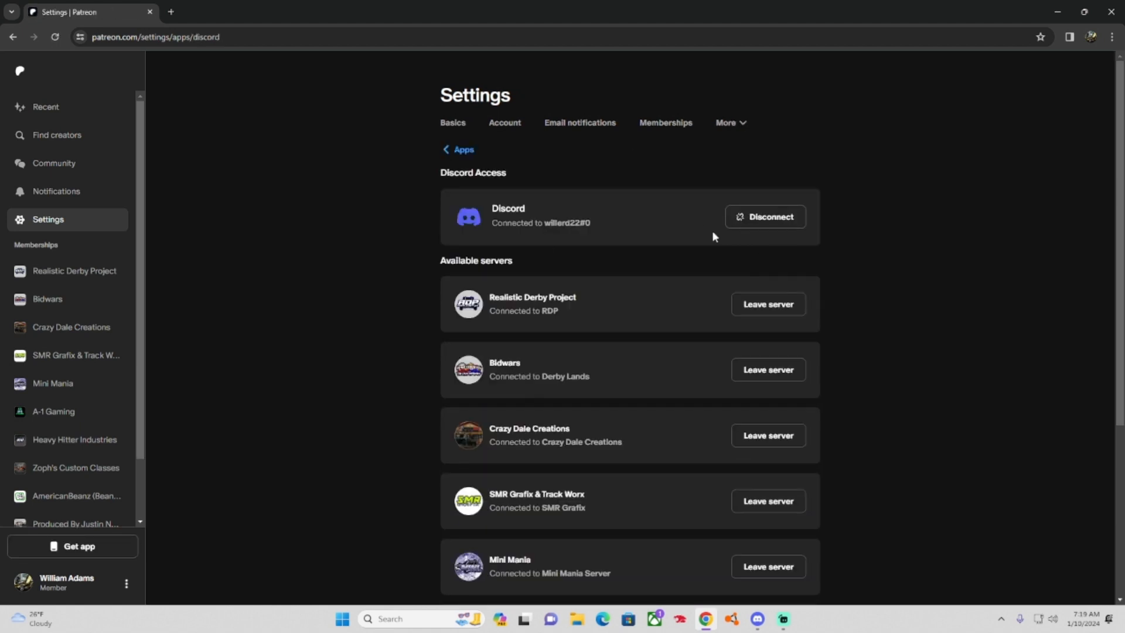
pyautogui.click(1111, 12)
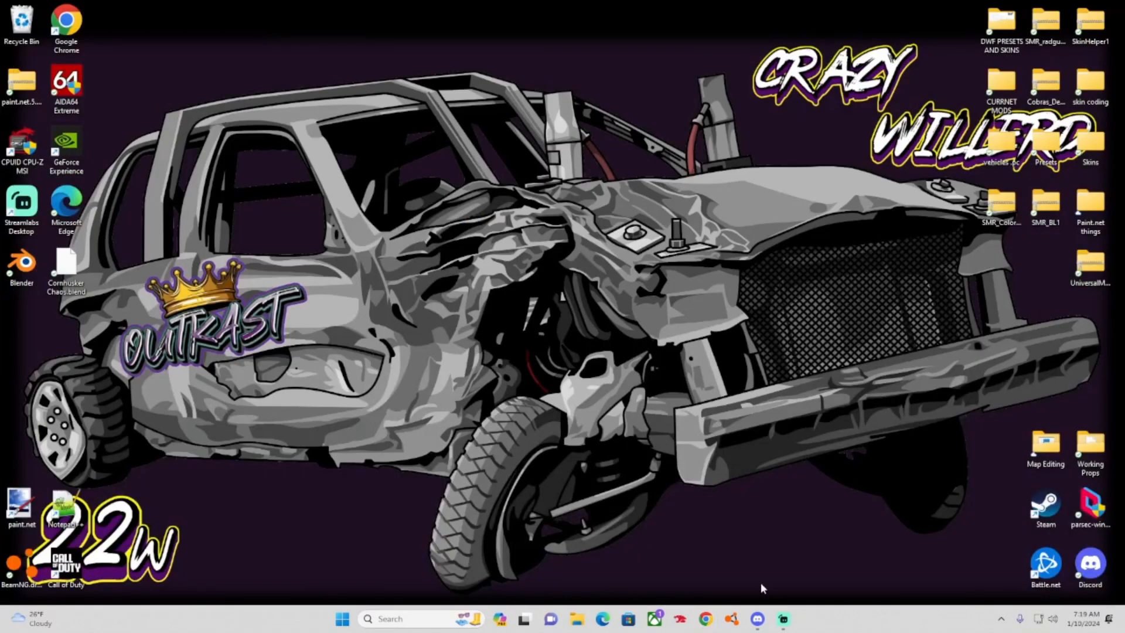
# Switch to Discord and open the RDP server's skin-templates channel.
pyautogui.click(758, 619)
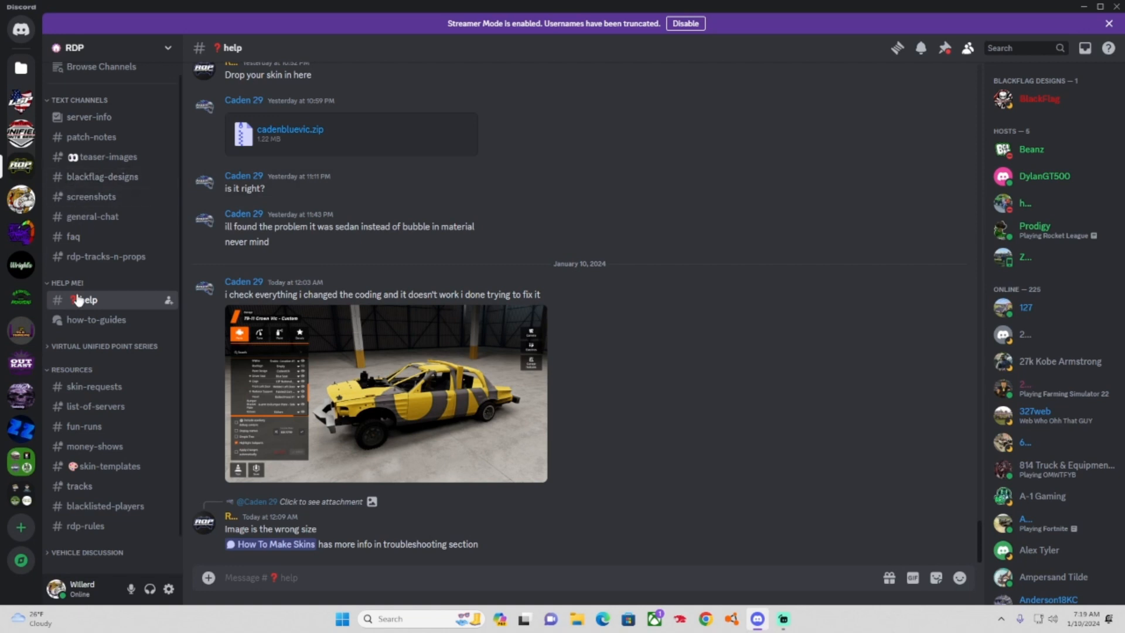
pyautogui.scroll(-1, 88, 393)
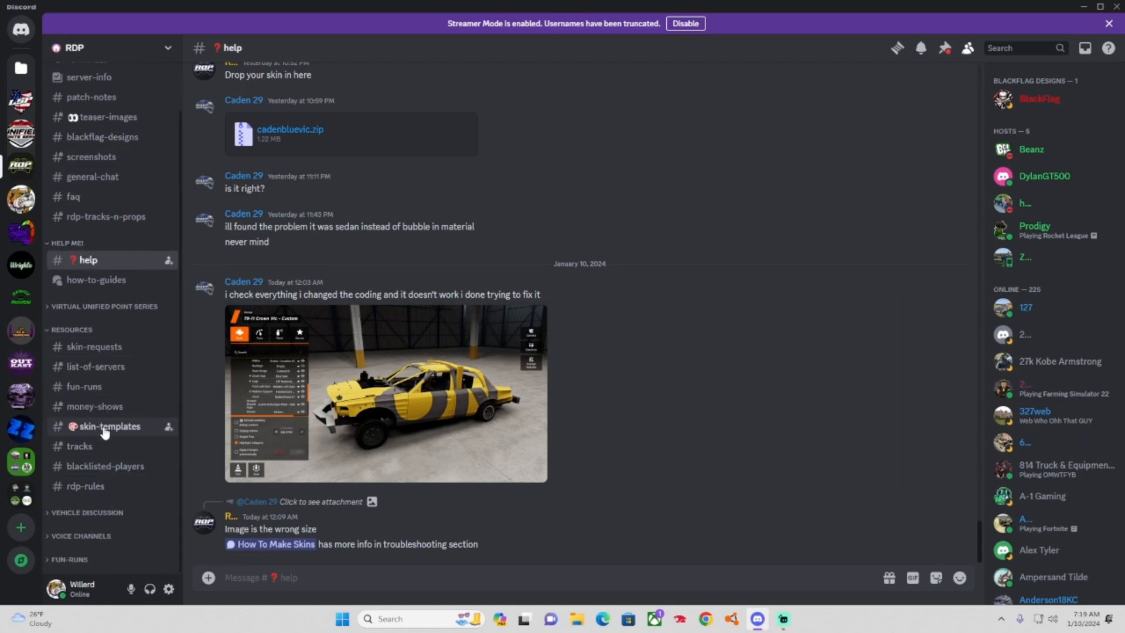
pyautogui.click(105, 427)
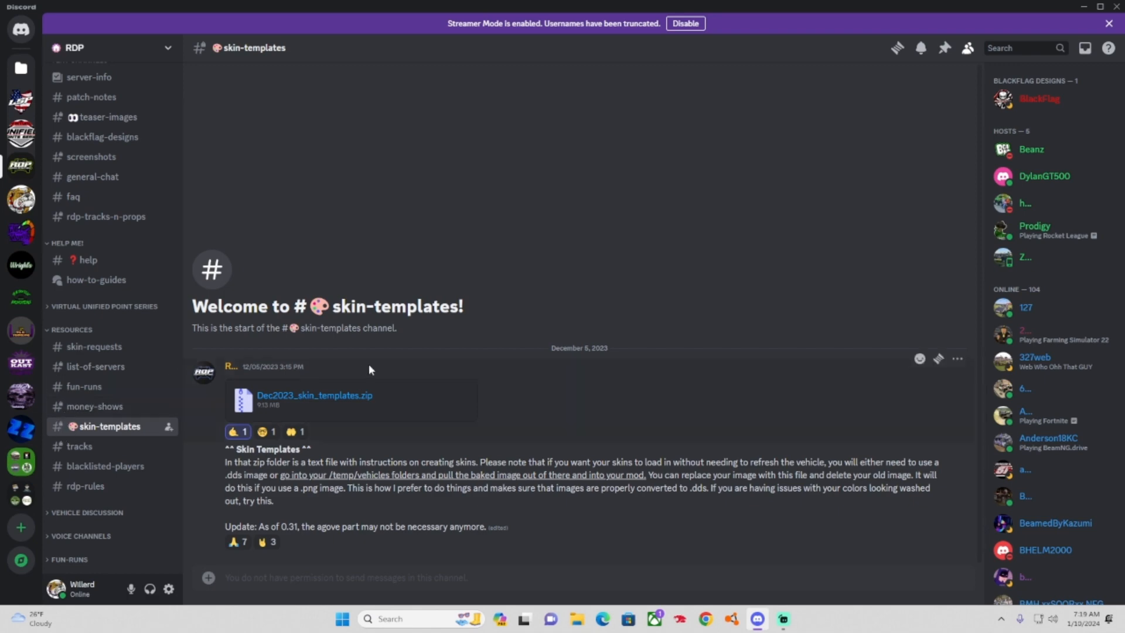
# Download Dec2023_skin_templates.zip despite the download warning, close the browser window it opens, and minimize Discord.
pyautogui.click(325, 397)
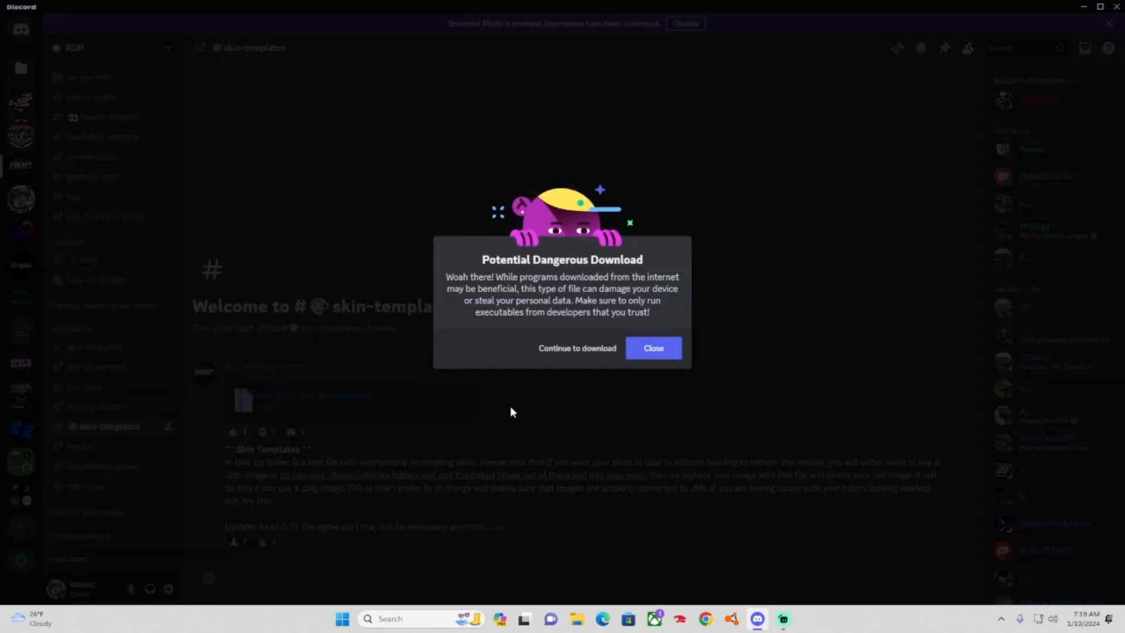
pyautogui.click(588, 350)
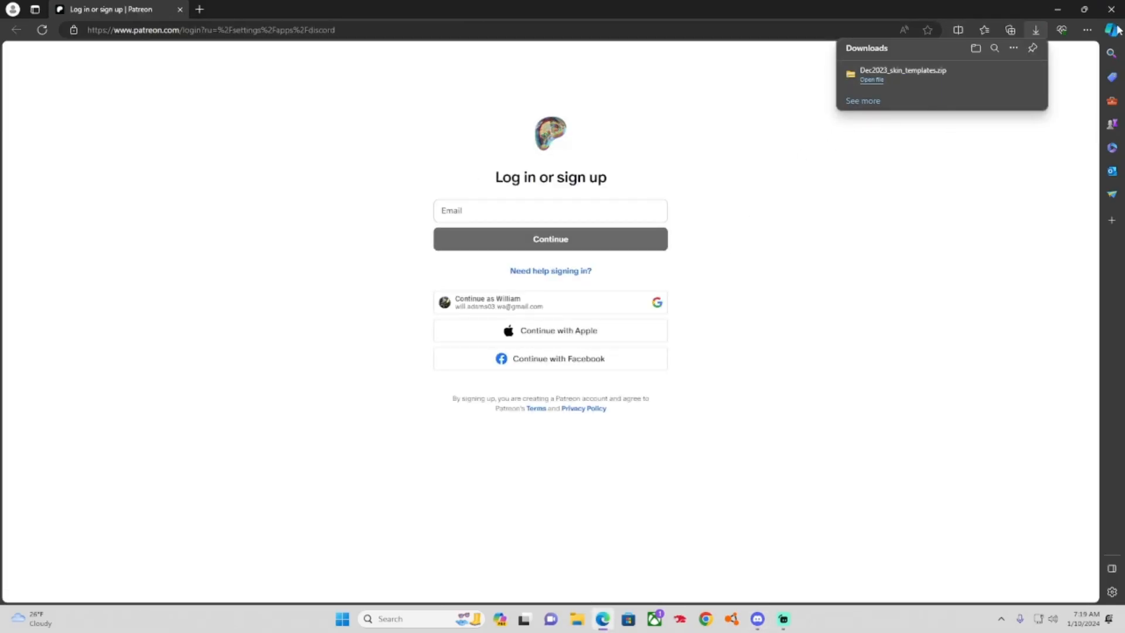
pyautogui.click(1112, 9)
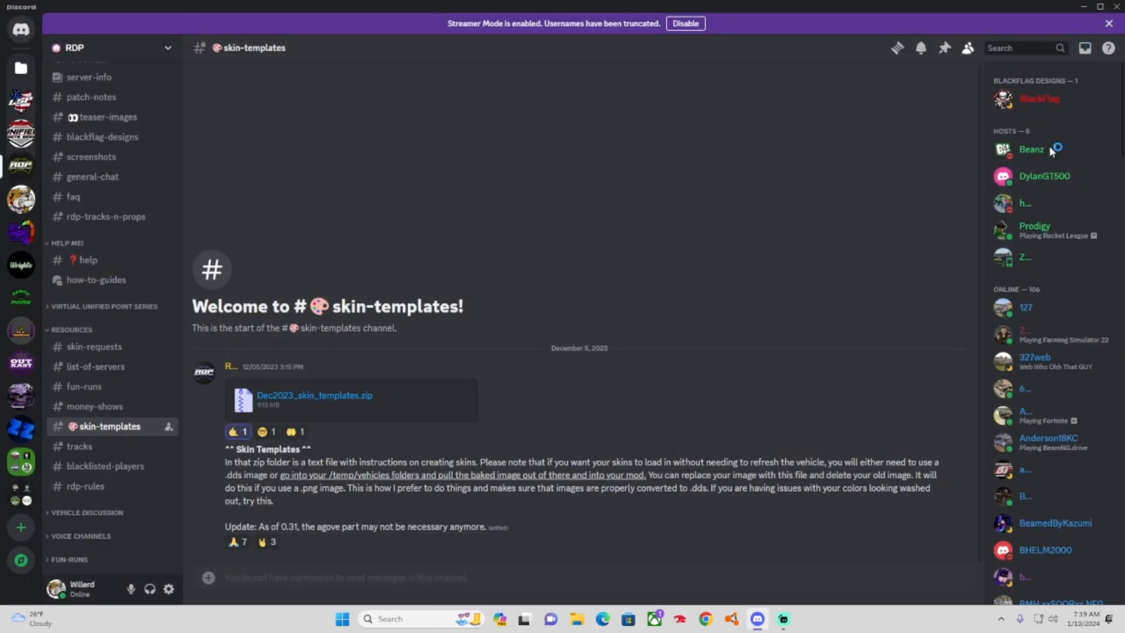
pyautogui.click(1082, 8)
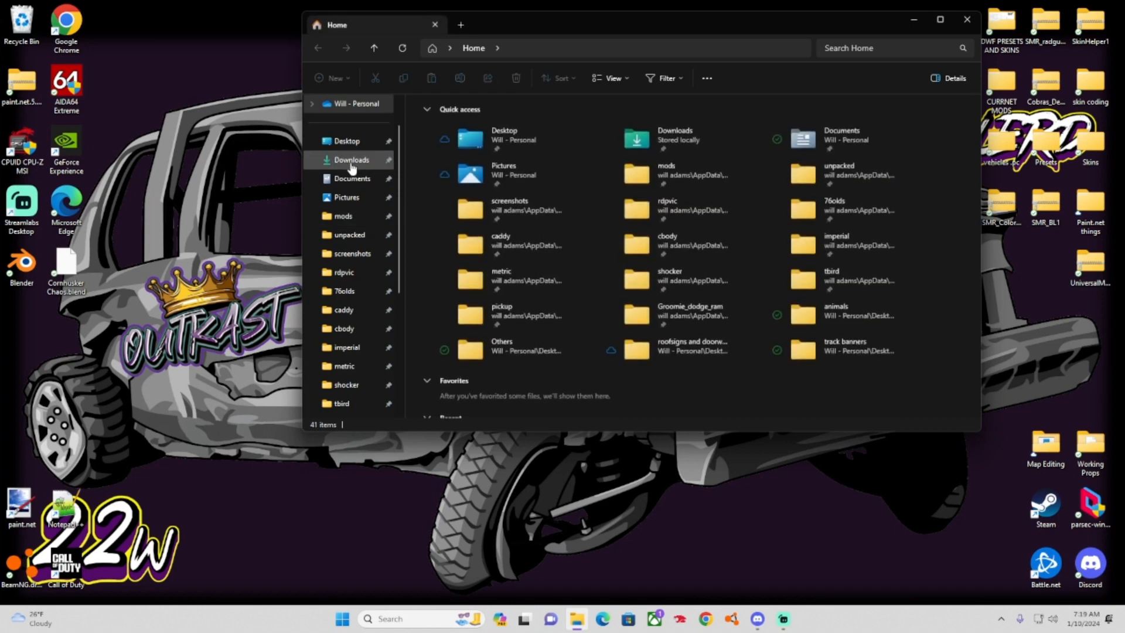
# Move the Dec2023_skin_templates archive from the Downloads folder to the desktop and close the folder window.
pyautogui.click(352, 159)
pyautogui.moveTo(463, 140); pyautogui.dragTo(200, 23)
pyautogui.click(967, 20)
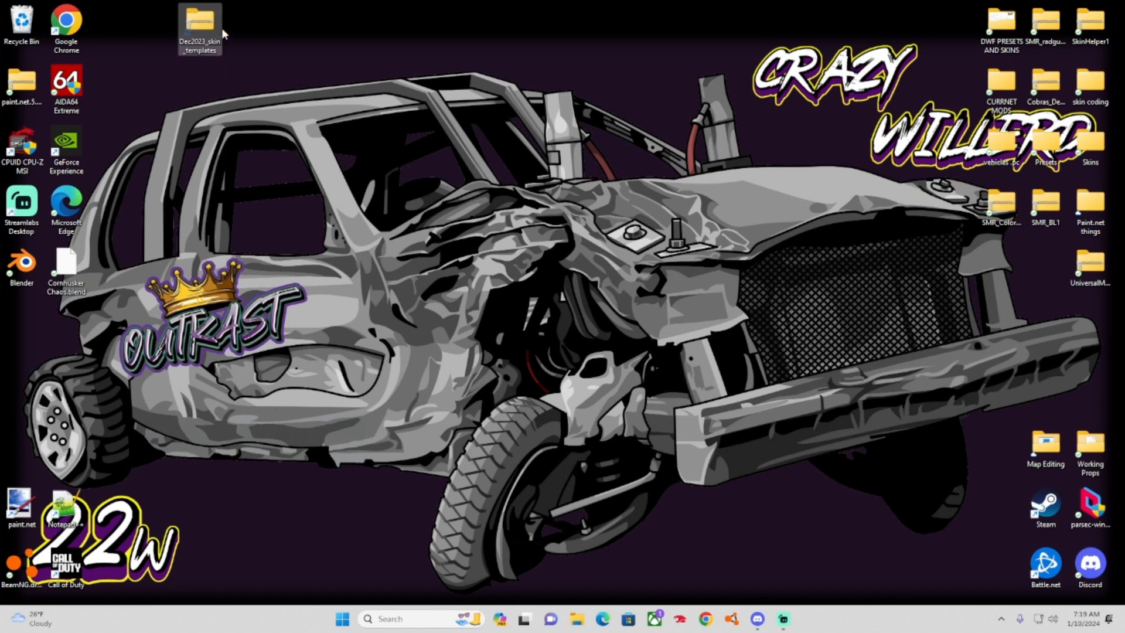
pyautogui.click(337, 117)
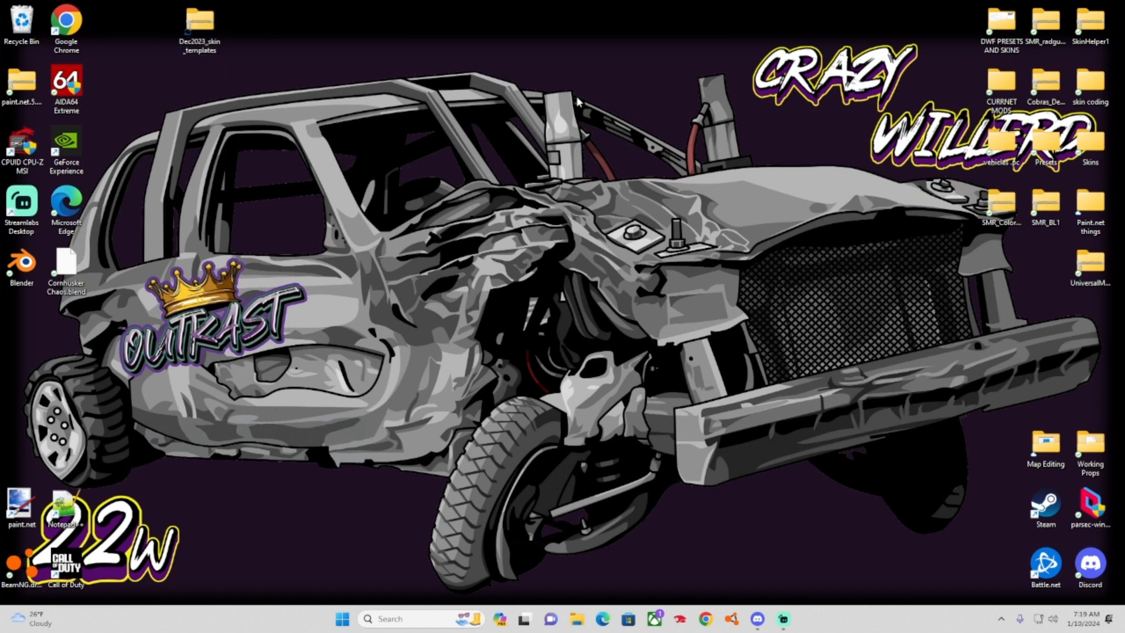
# Inspect the tbird folder inside the skin templates folder of the Dec2023_skin_templates archive, and close the window.
pyautogui.doubleClick(200, 23)
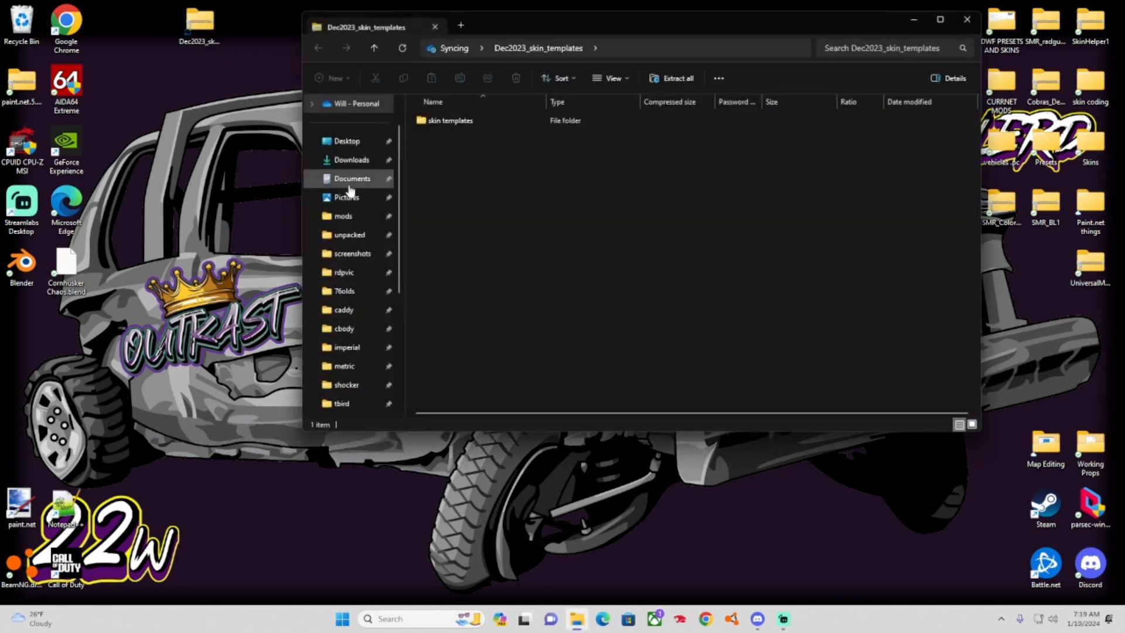
pyautogui.doubleClick(450, 121)
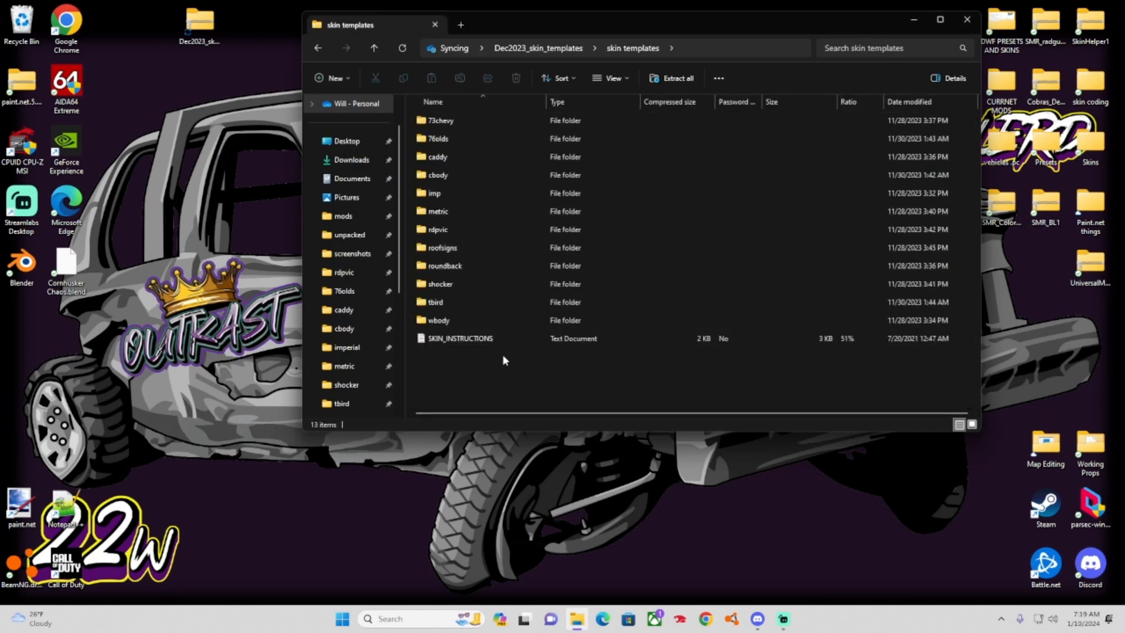
pyautogui.doubleClick(449, 303)
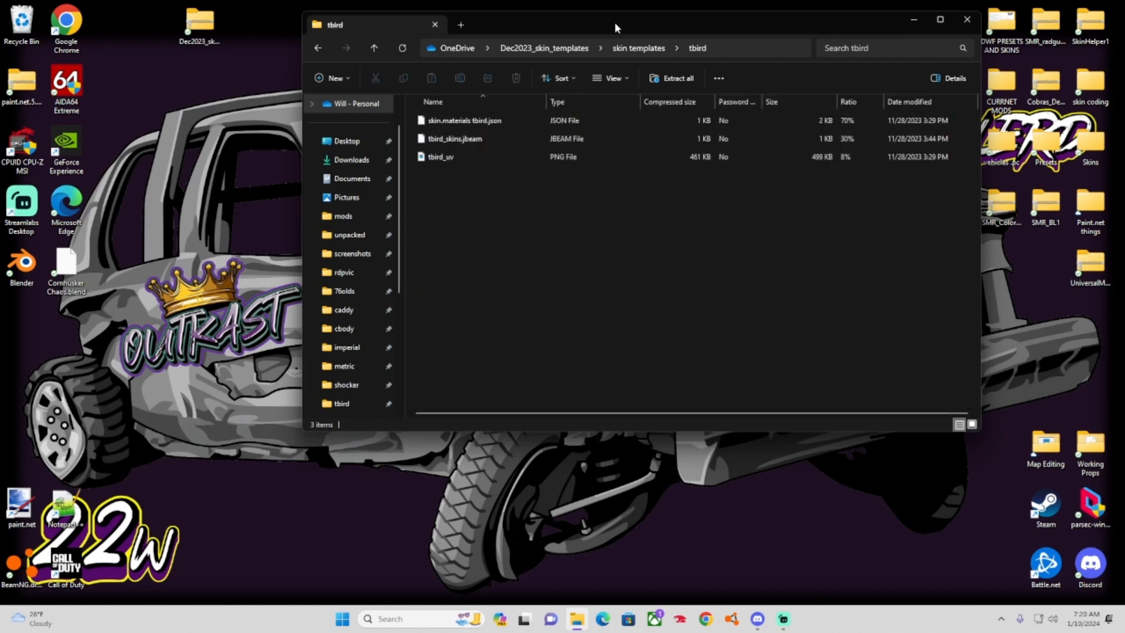
pyautogui.moveTo(614, 22); pyautogui.dragTo(738, 30)
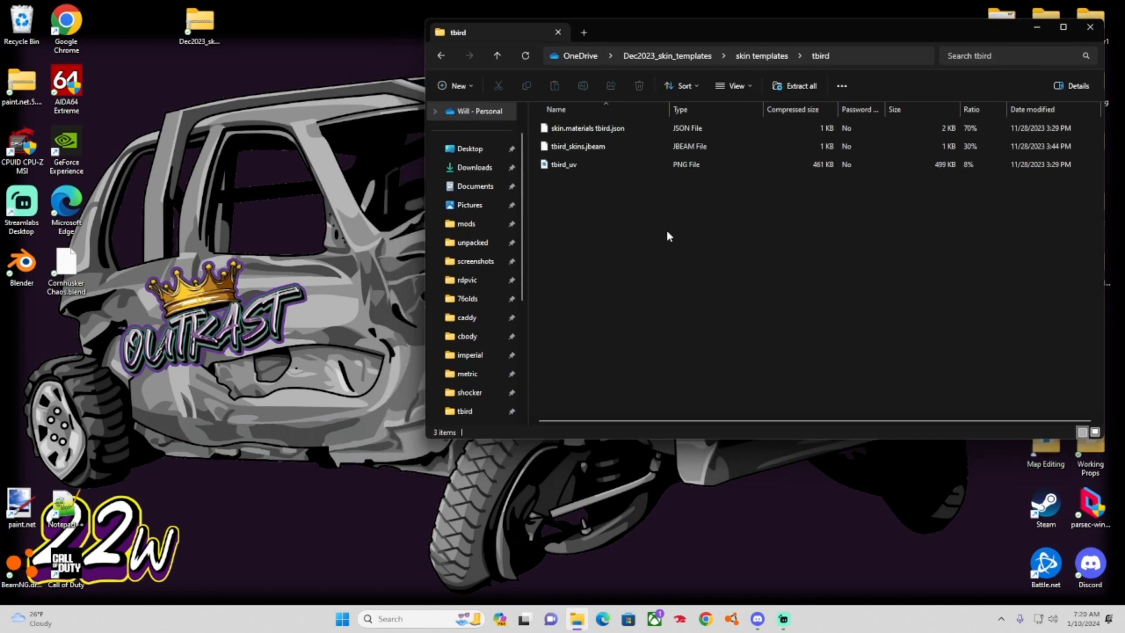
pyautogui.click(1085, 34)
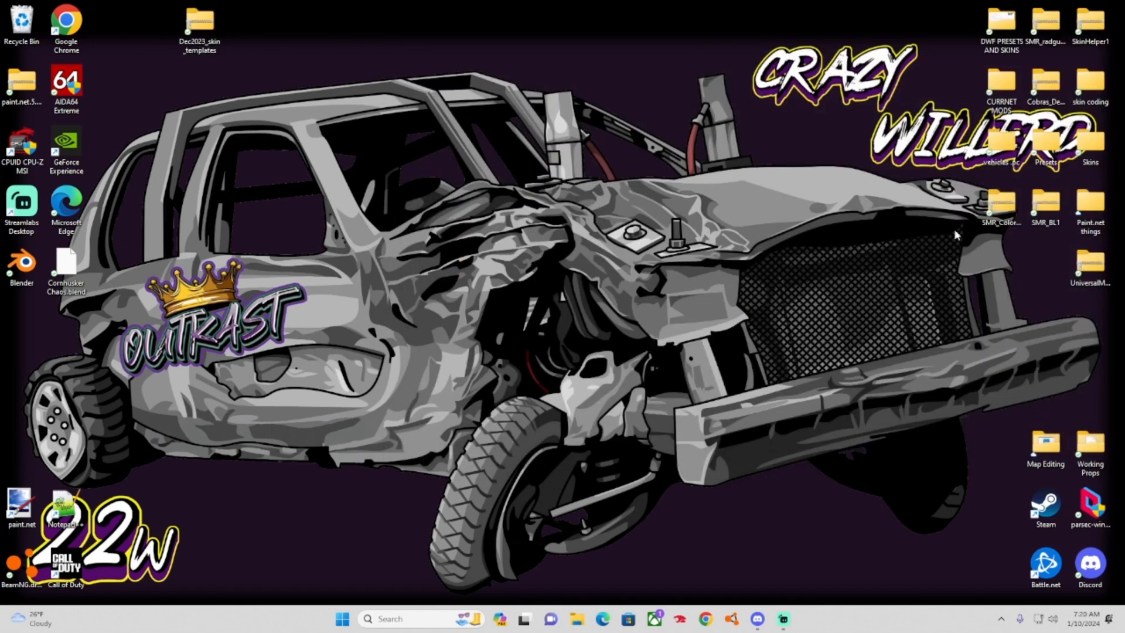
# View the unpacked mods folder, and go from Documents through BeamNG.drive and the moved here shortcut to the 0.31 mods folder.
pyautogui.click(577, 619)
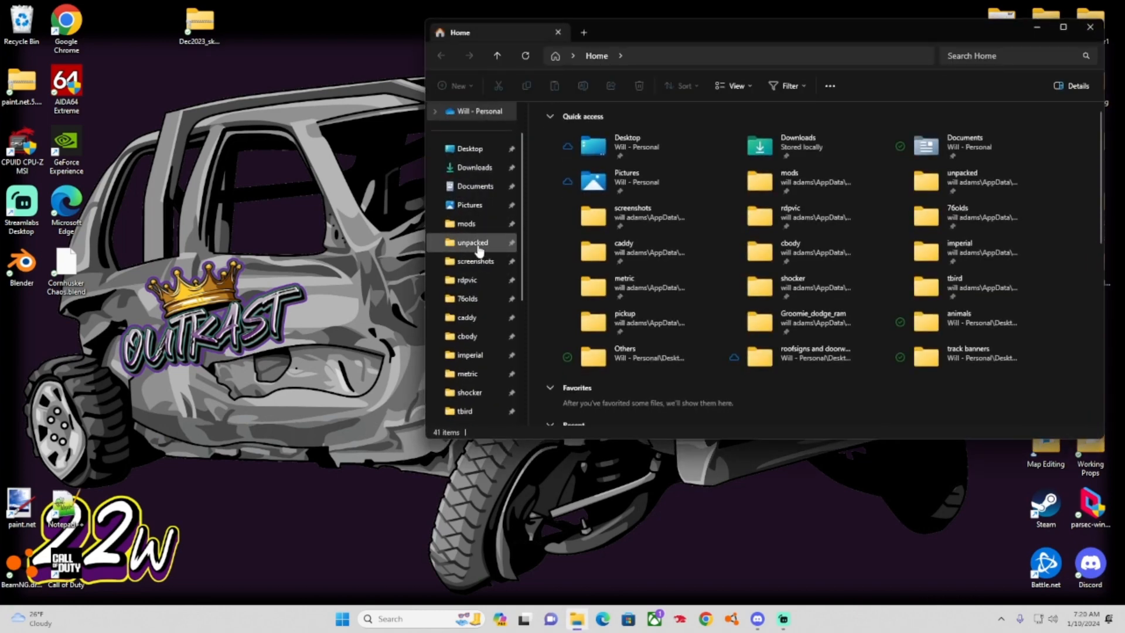
pyautogui.click(477, 246)
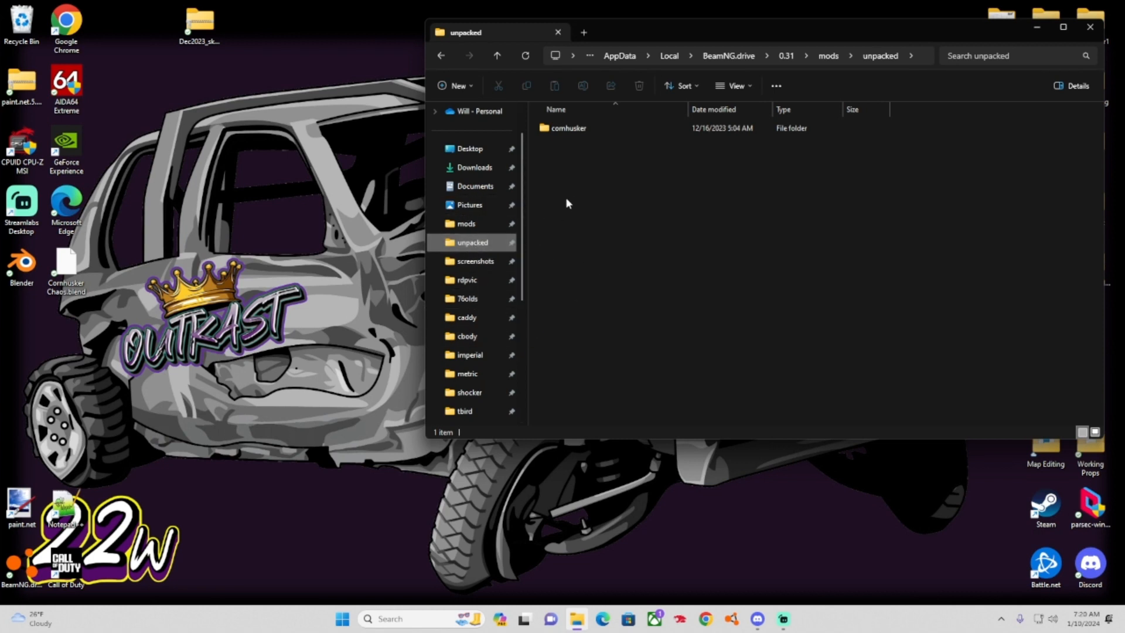
pyautogui.click(474, 186)
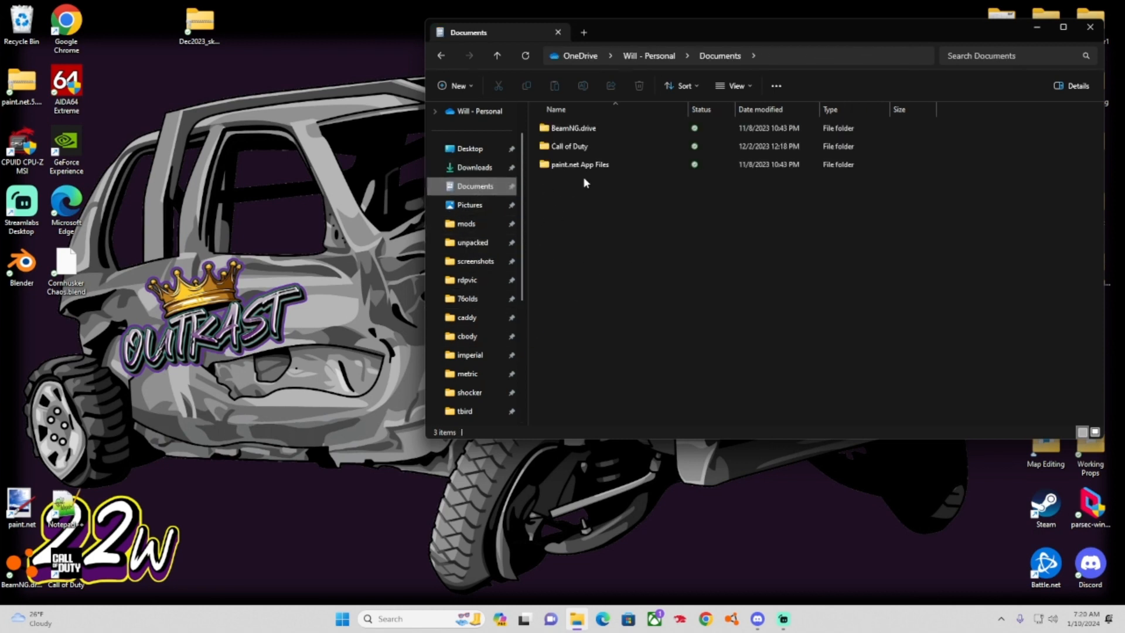
pyautogui.doubleClick(586, 127)
pyautogui.doubleClick(580, 146)
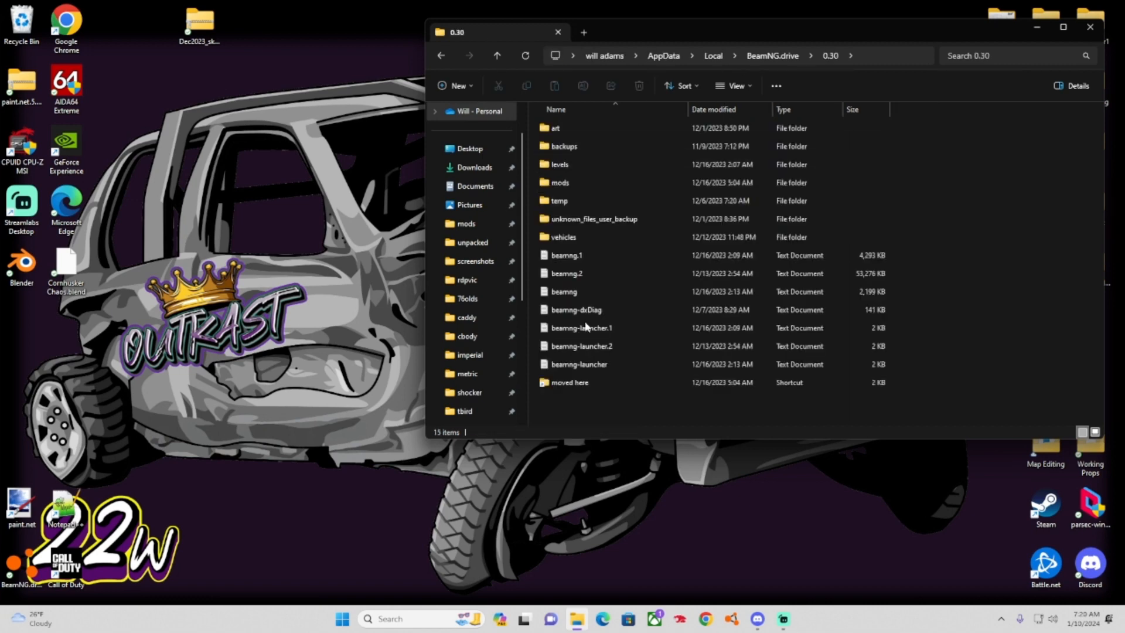
pyautogui.doubleClick(571, 382)
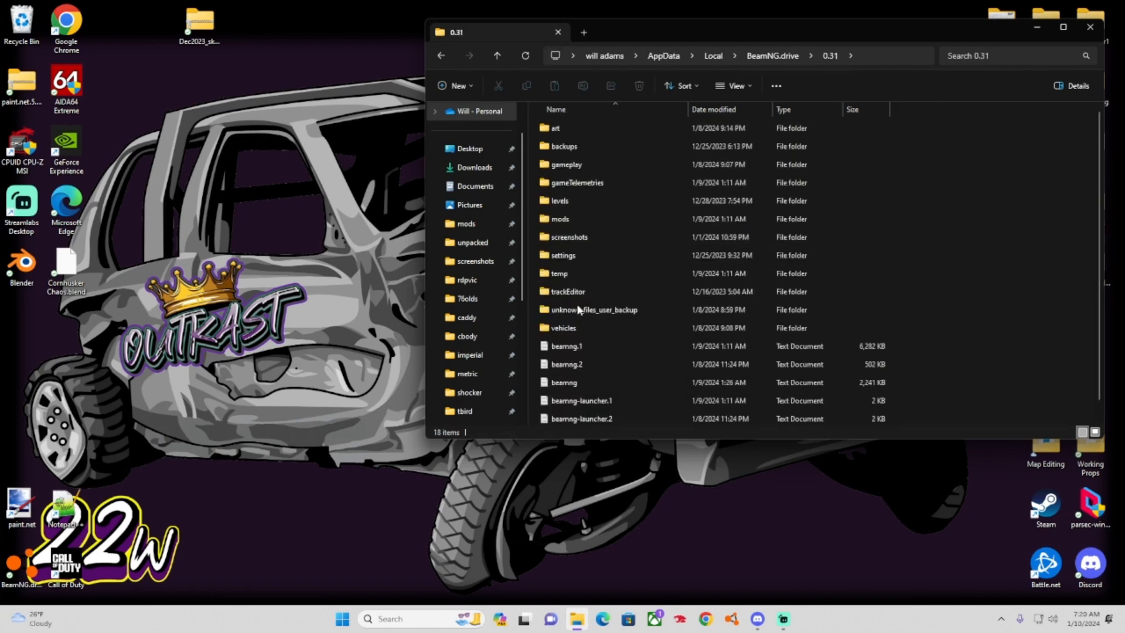
pyautogui.doubleClick(573, 218)
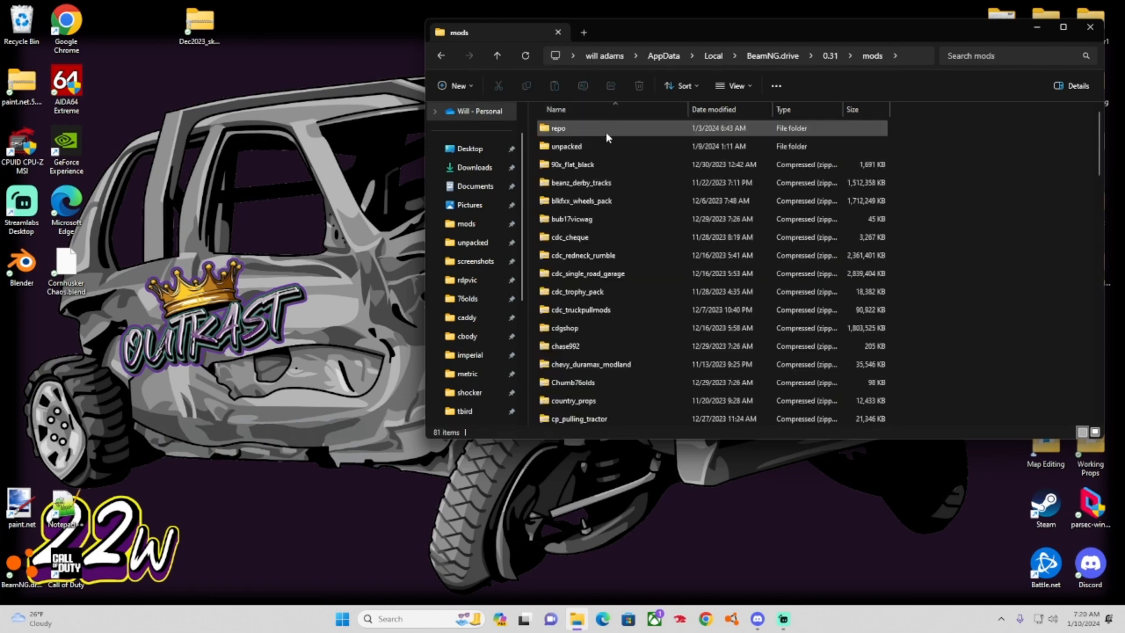
# Check the options for creating a new item in the mods folder without adding one, and close the folder window.
pyautogui.rightClick(920, 176)
pyautogui.moveTo(951, 274)
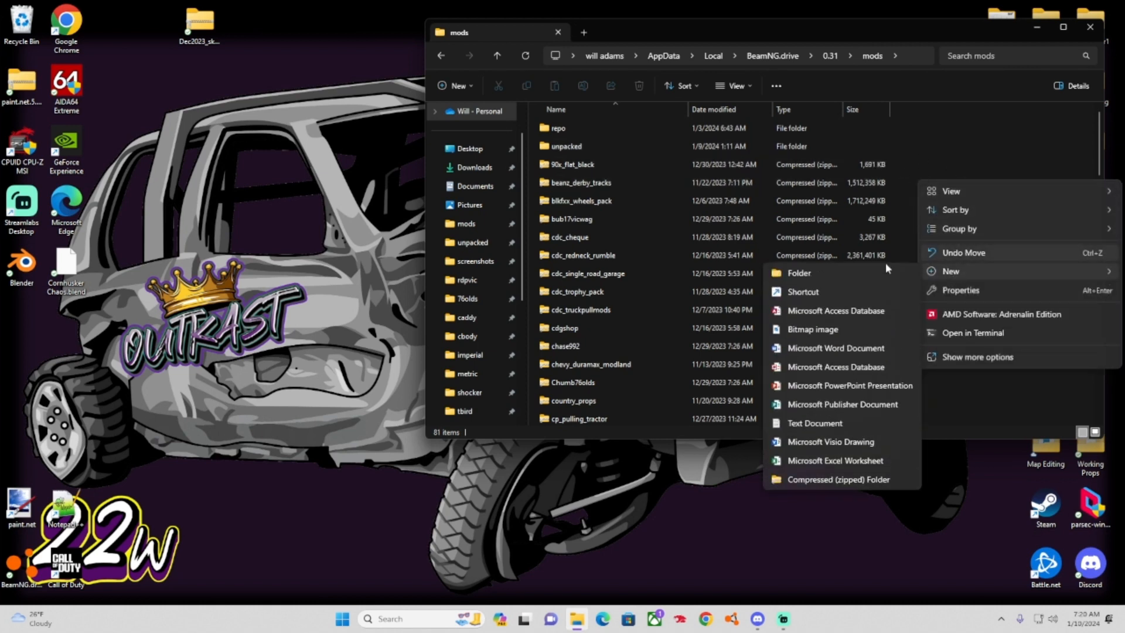
pyautogui.click(979, 102)
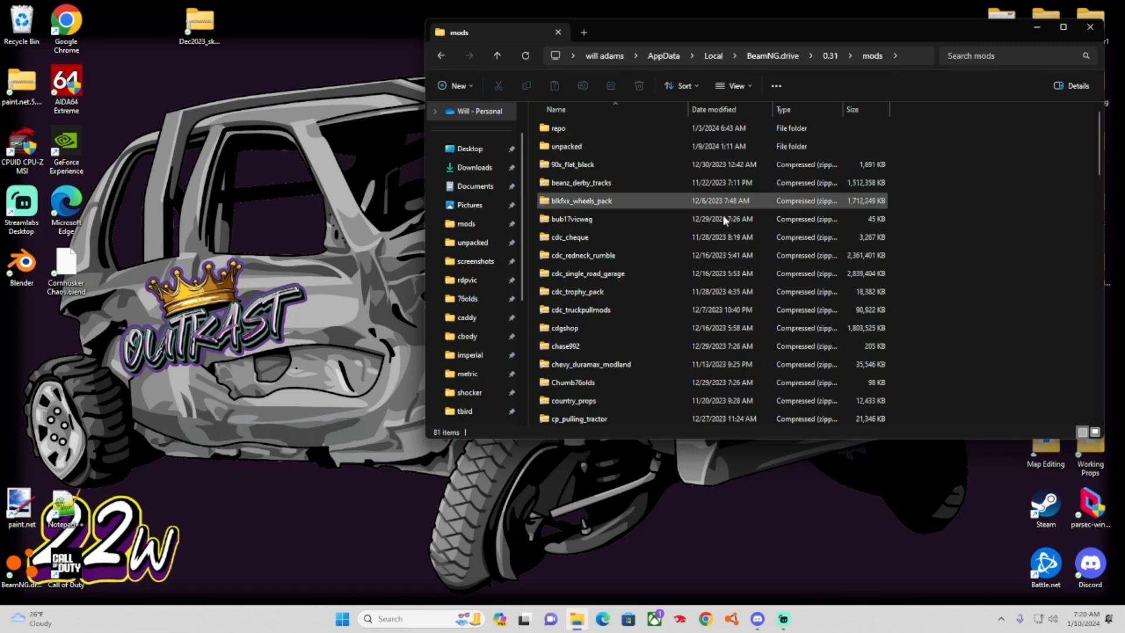
pyautogui.moveTo(871, 41); pyautogui.dragTo(535, 84)
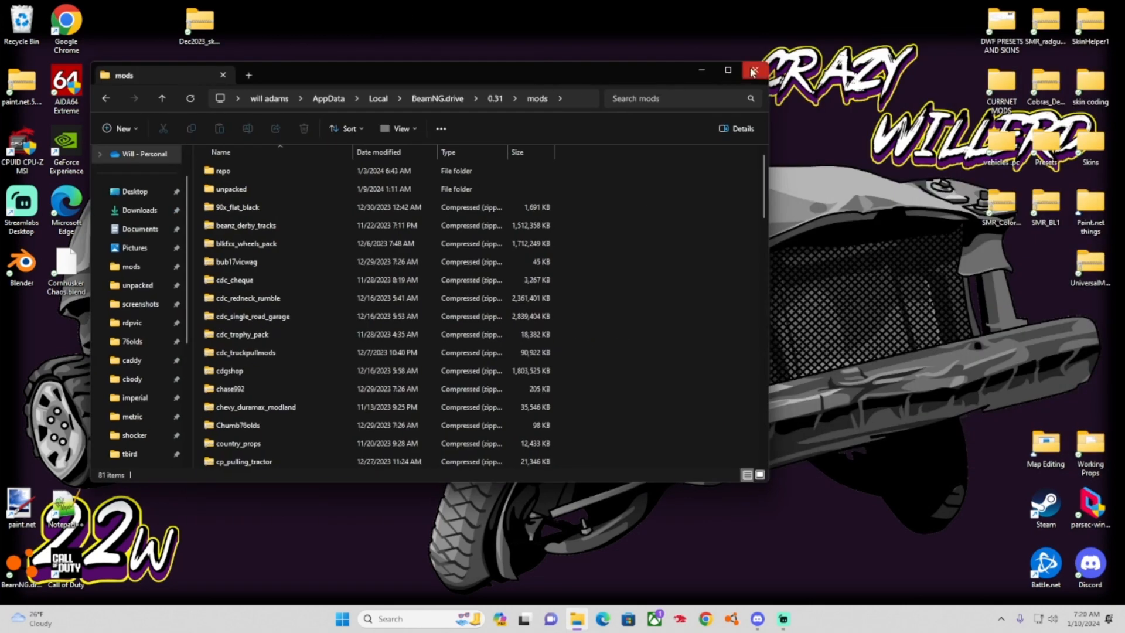
pyautogui.click(754, 69)
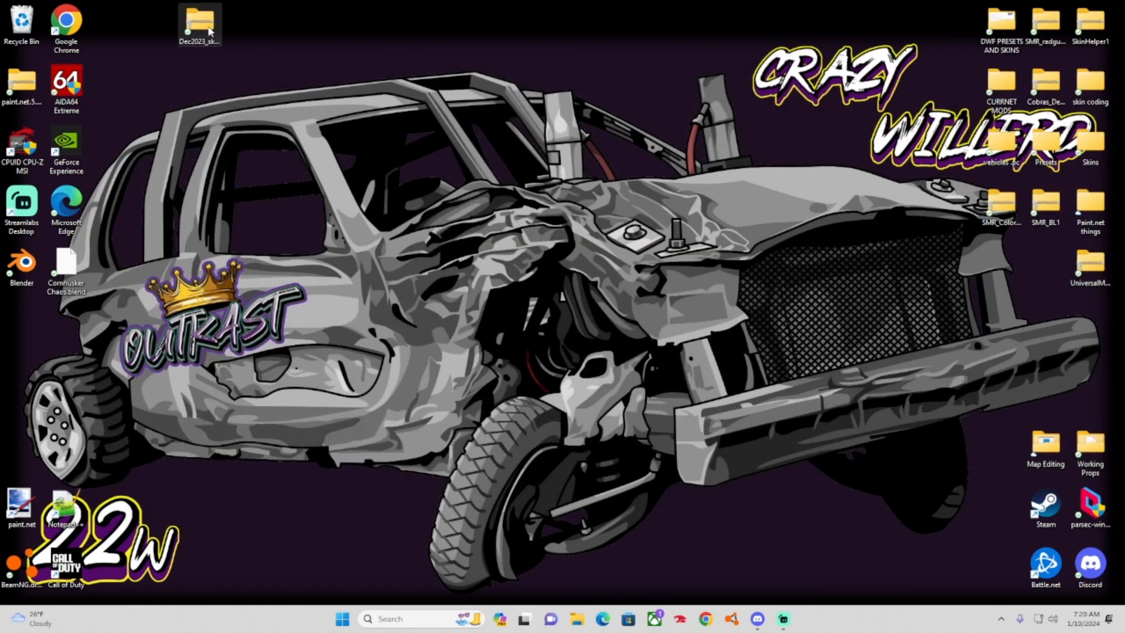
# Open the unpacked mods folder and the skin templates folder of the Dec2023_skin_templates archive in windows side by side.
pyautogui.click(577, 619)
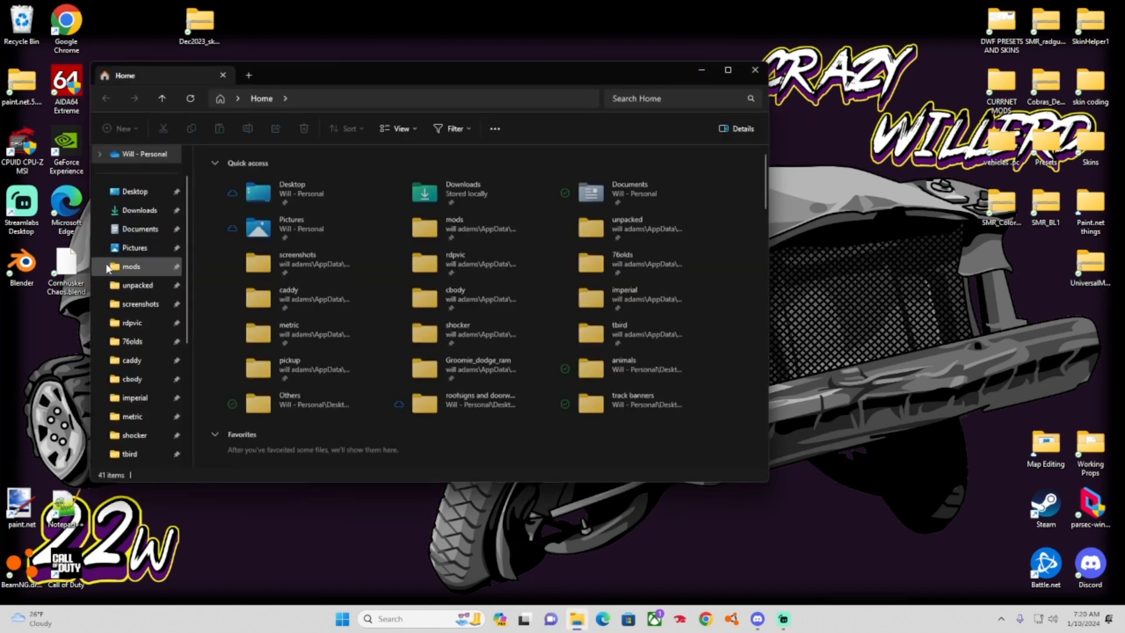
pyautogui.click(138, 285)
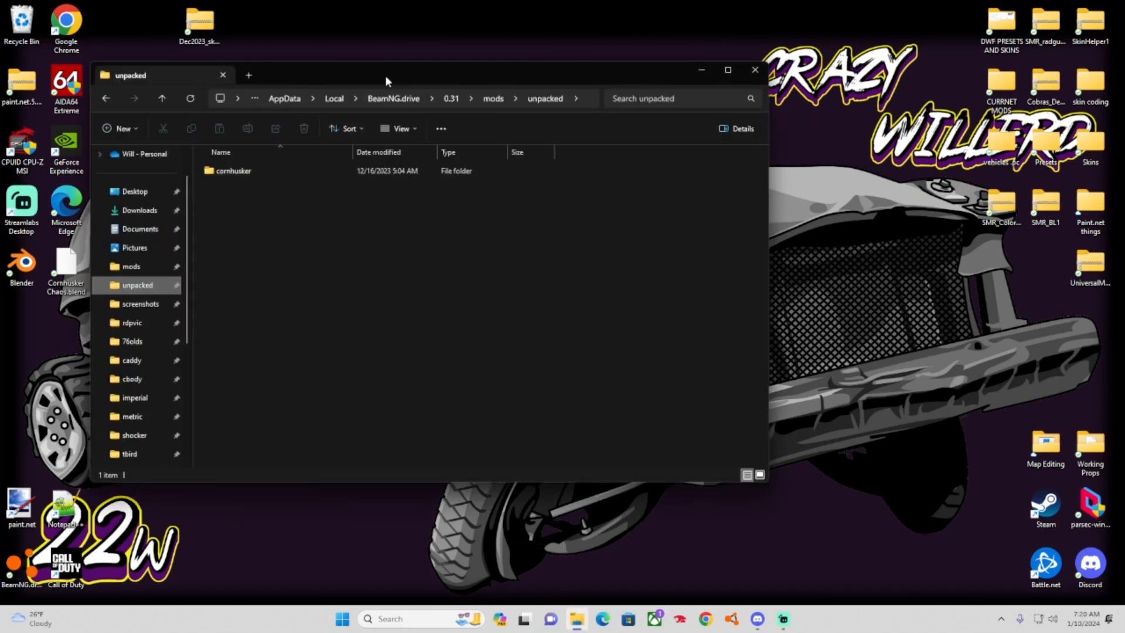
pyautogui.moveTo(385, 78); pyautogui.dragTo(875, 38)
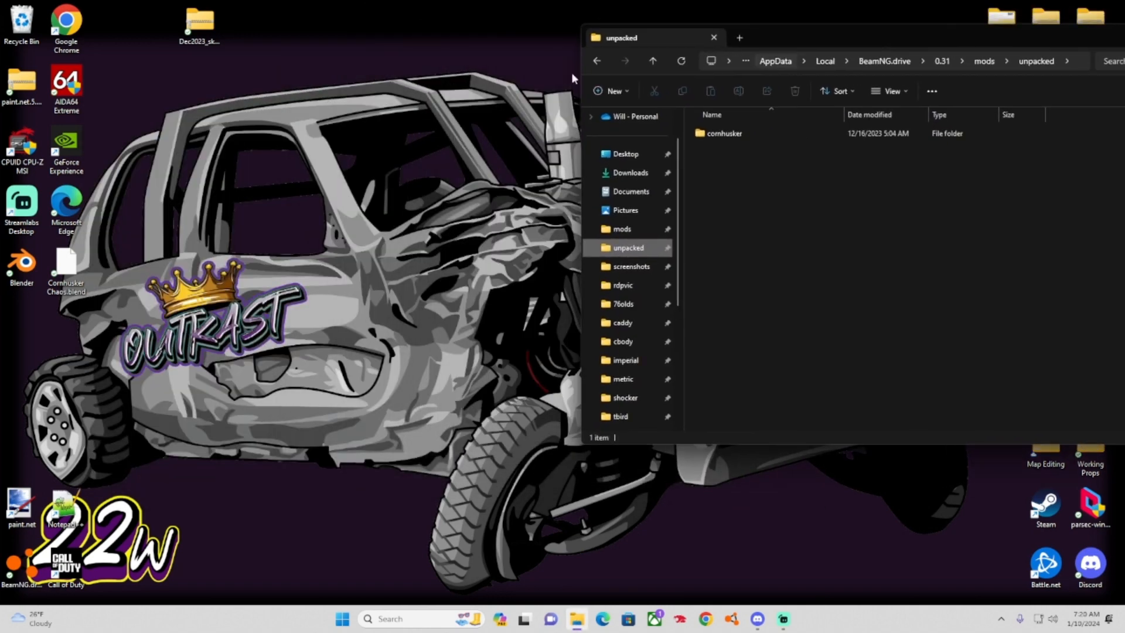
pyautogui.doubleClick(200, 20)
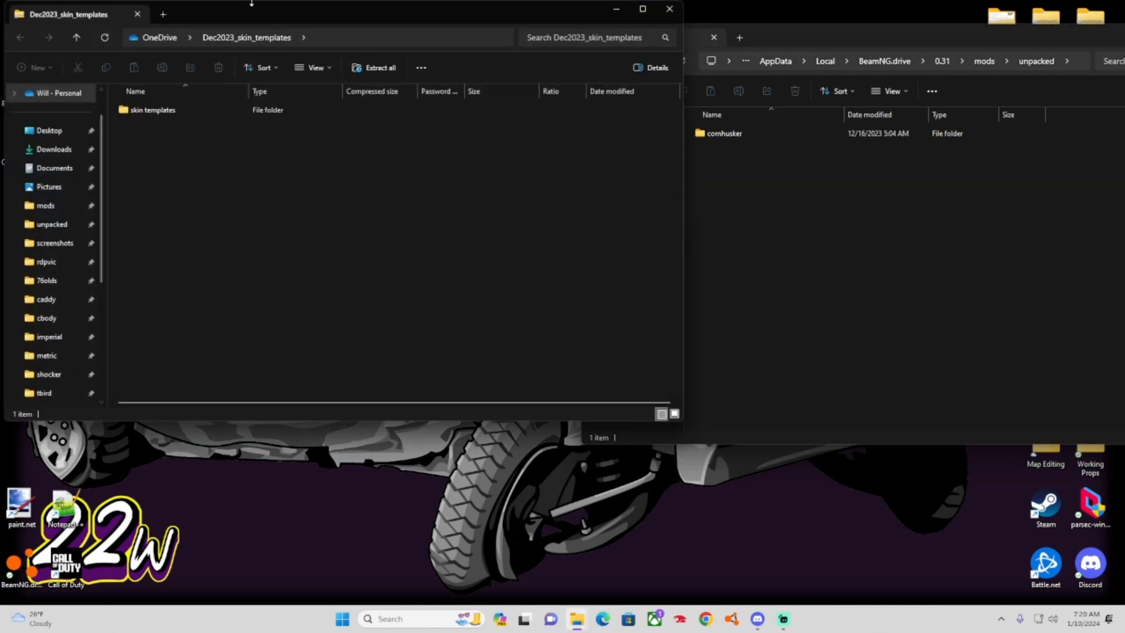
pyautogui.doubleClick(176, 112)
pyautogui.click(176, 111)
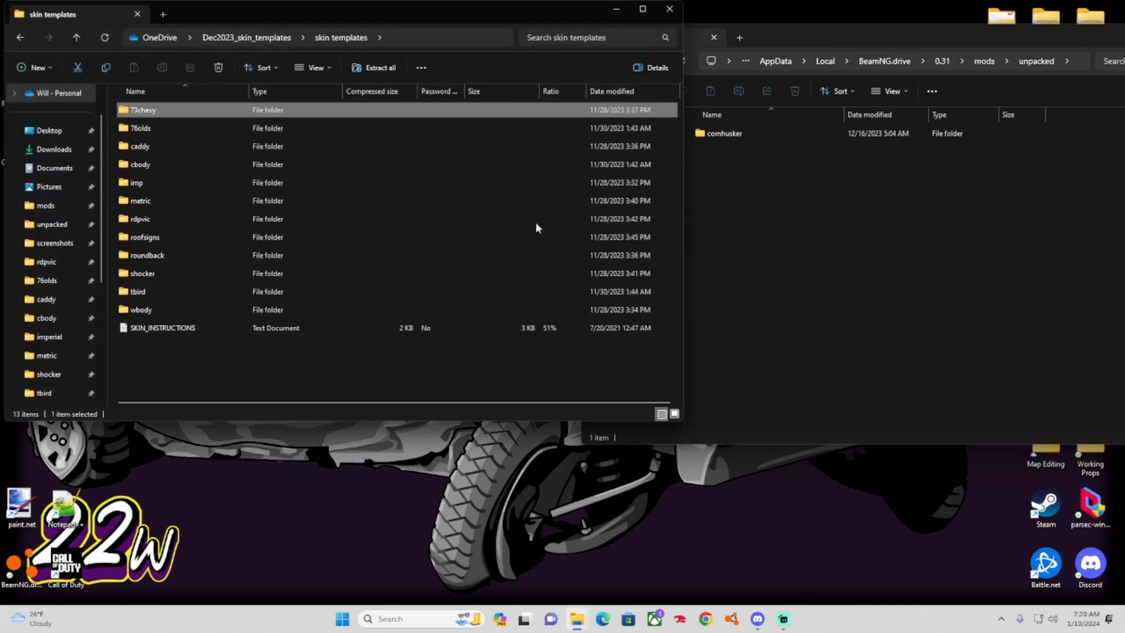
pyautogui.click(789, 228)
pyautogui.moveTo(782, 29); pyautogui.dragTo(777, 16)
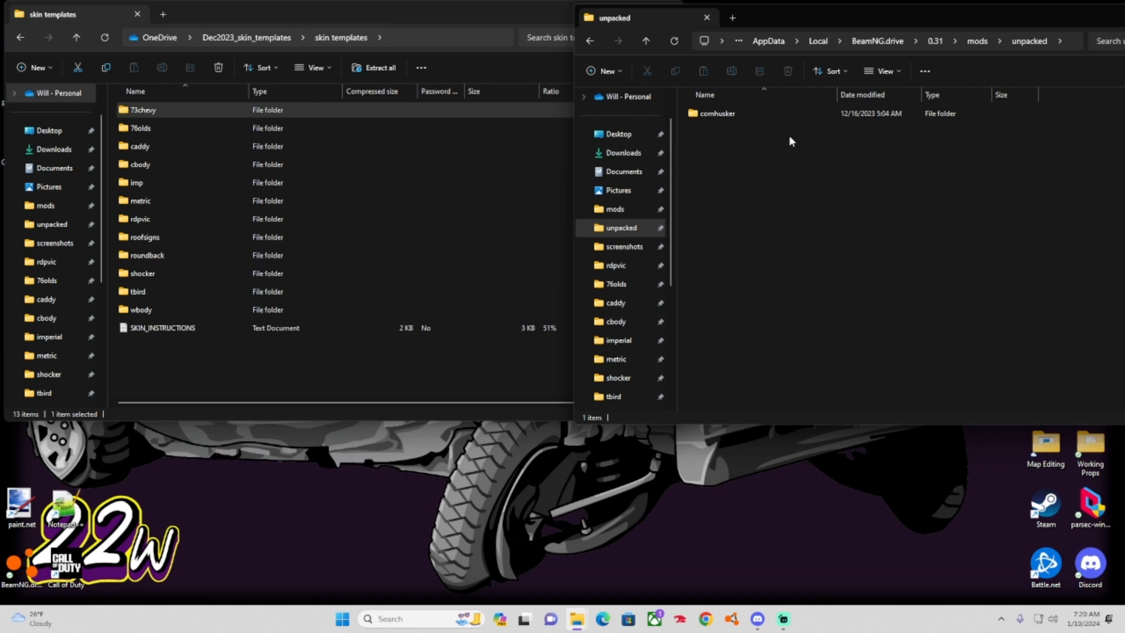
# Create a folder named TestBird in the unpacked mods folder and open it.
pyautogui.rightClick(735, 230)
pyautogui.moveTo(786, 321)
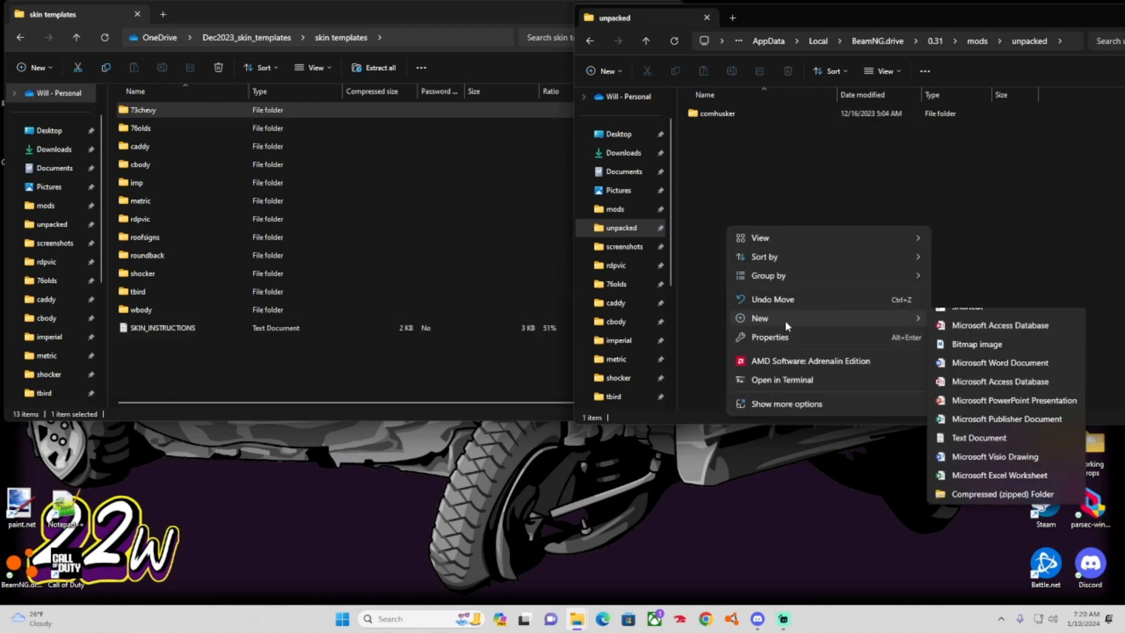
pyautogui.click(964, 320)
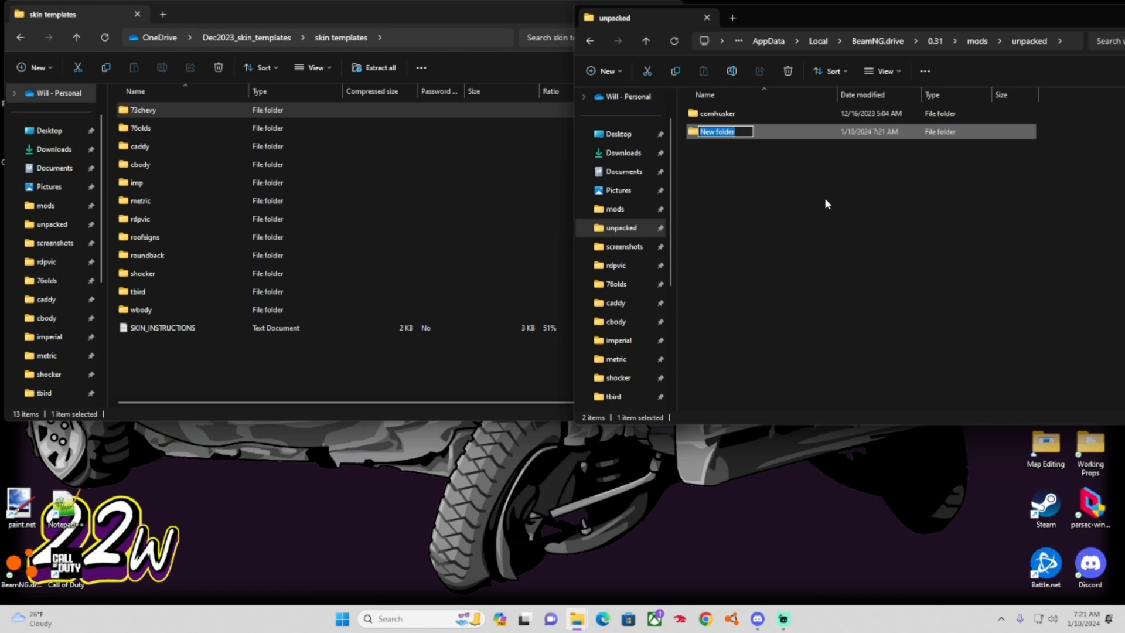
pyautogui.write('Test')
pyautogui.write('Bird')
pyautogui.press('Return')
pyautogui.click(720, 140)
pyautogui.doubleClick(719, 139)
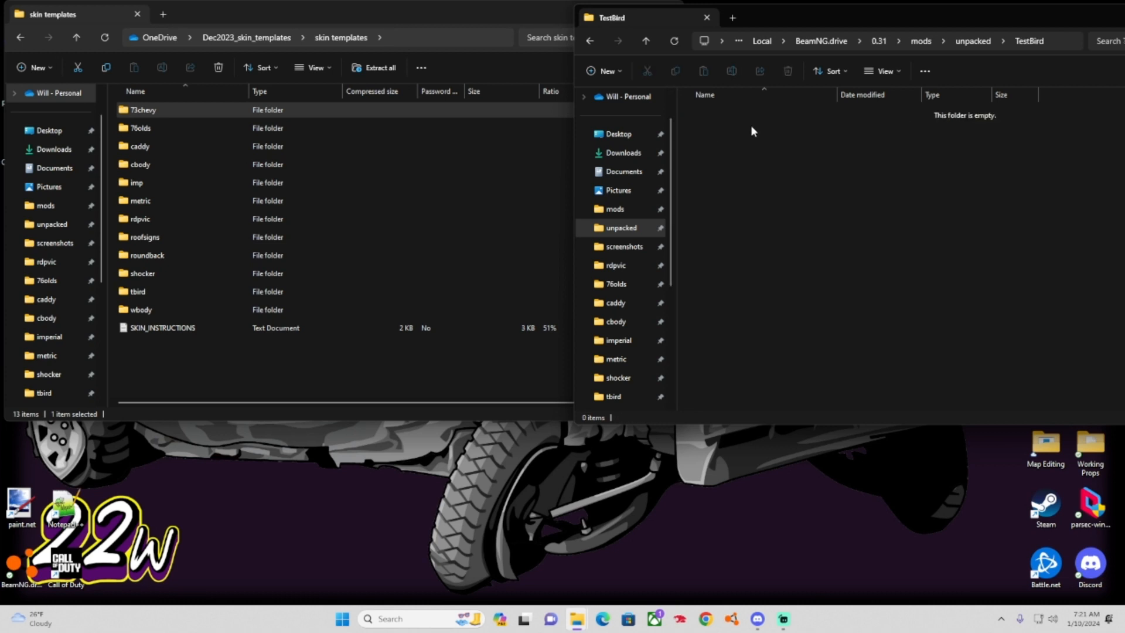
pyautogui.click(591, 41)
pyautogui.doubleClick(714, 134)
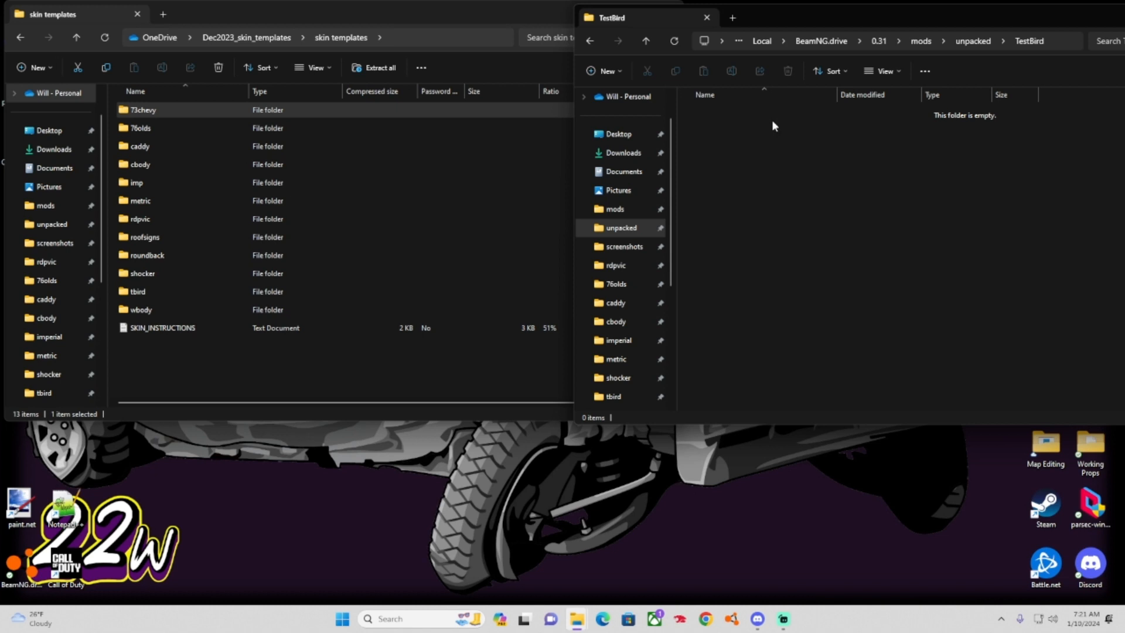
# Create a folder named vehicles inside TestBird and open it.
pyautogui.rightClick(751, 150)
pyautogui.moveTo(803, 237)
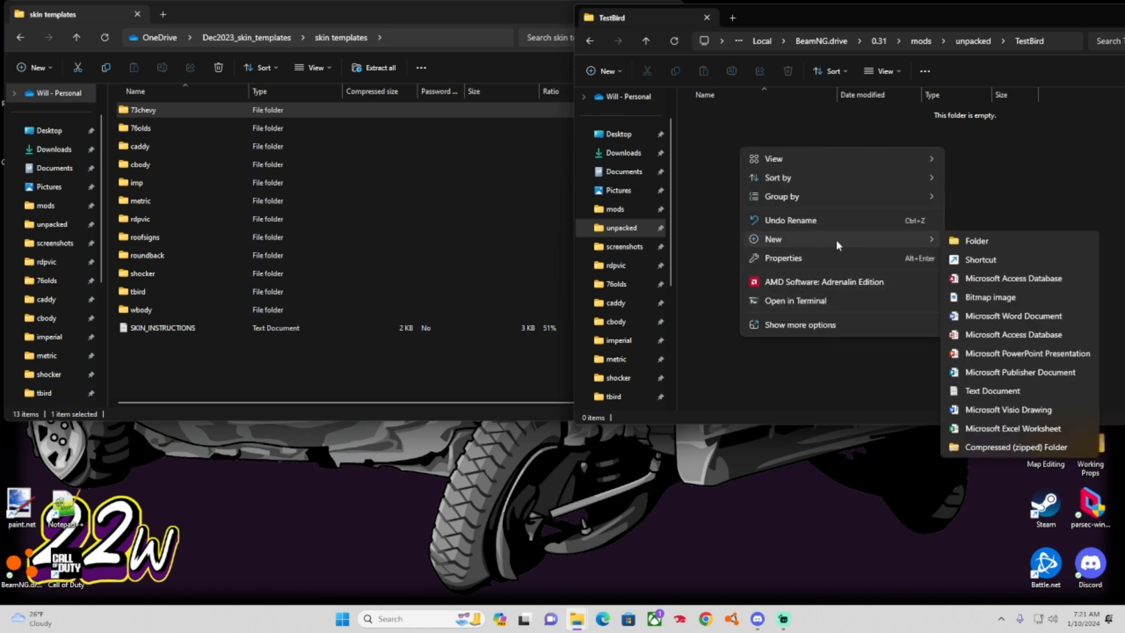
pyautogui.click(997, 238)
pyautogui.write('vehic')
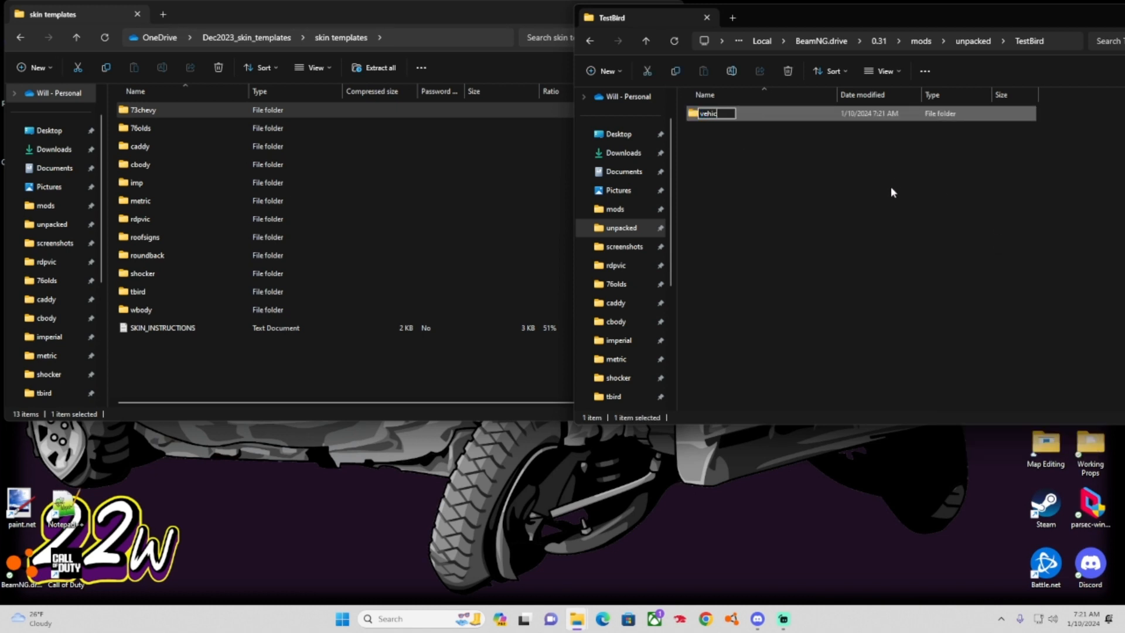
pyautogui.write('les')
pyautogui.click(890, 186)
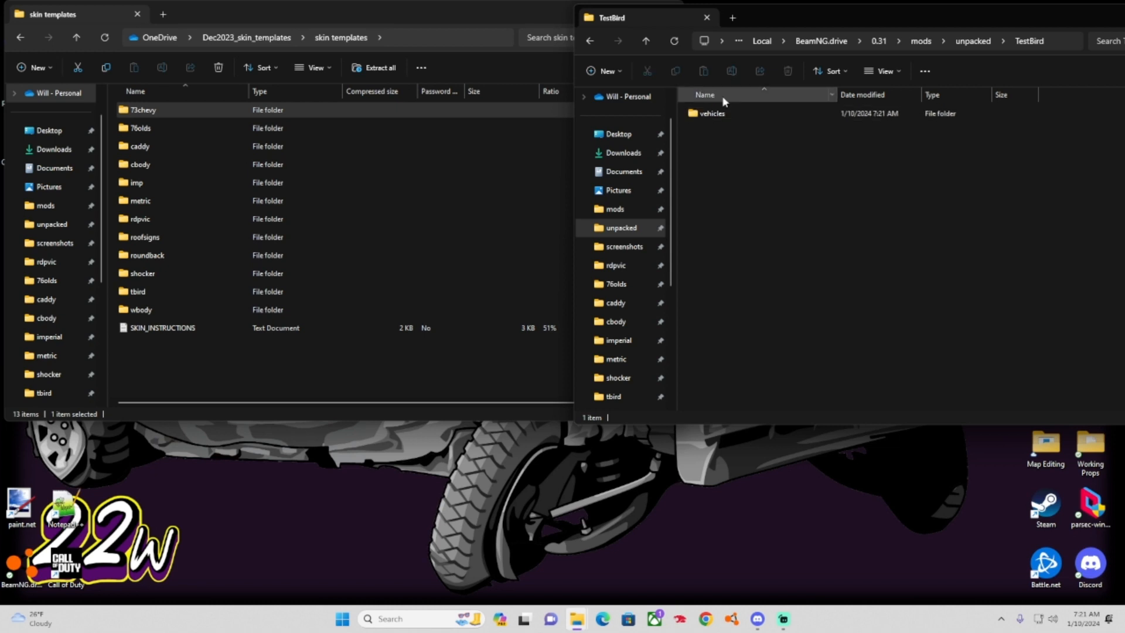
pyautogui.doubleClick(731, 113)
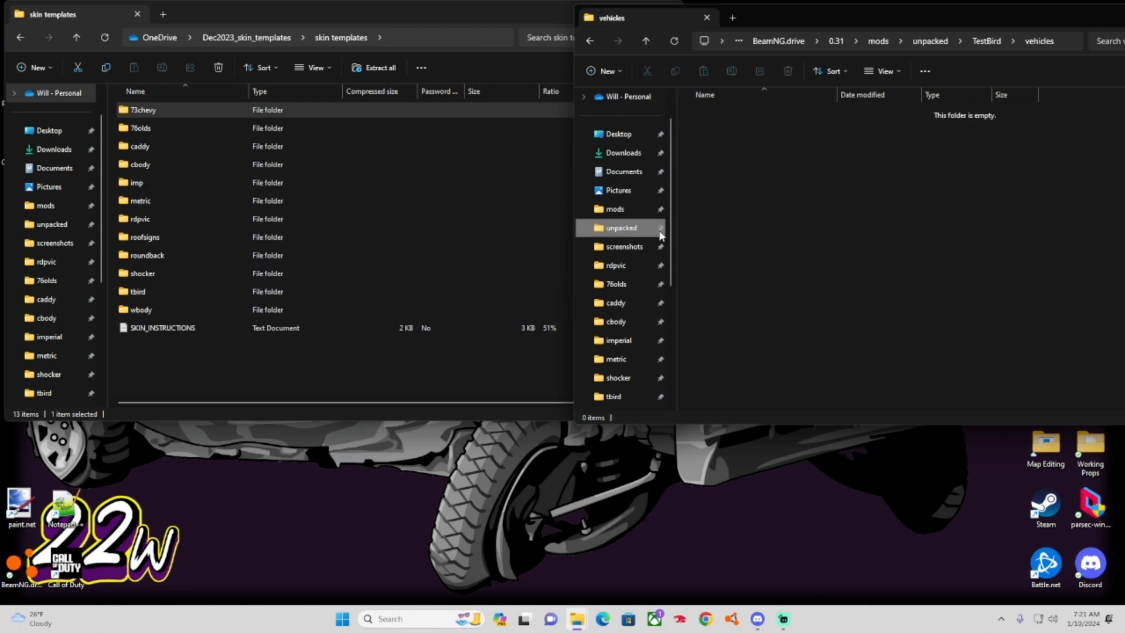
# Inspect the vehicles folder of the t_bird archive under NORMAL in the desktop's skin coding folder, and close that window.
pyautogui.rightClick(769, 195)
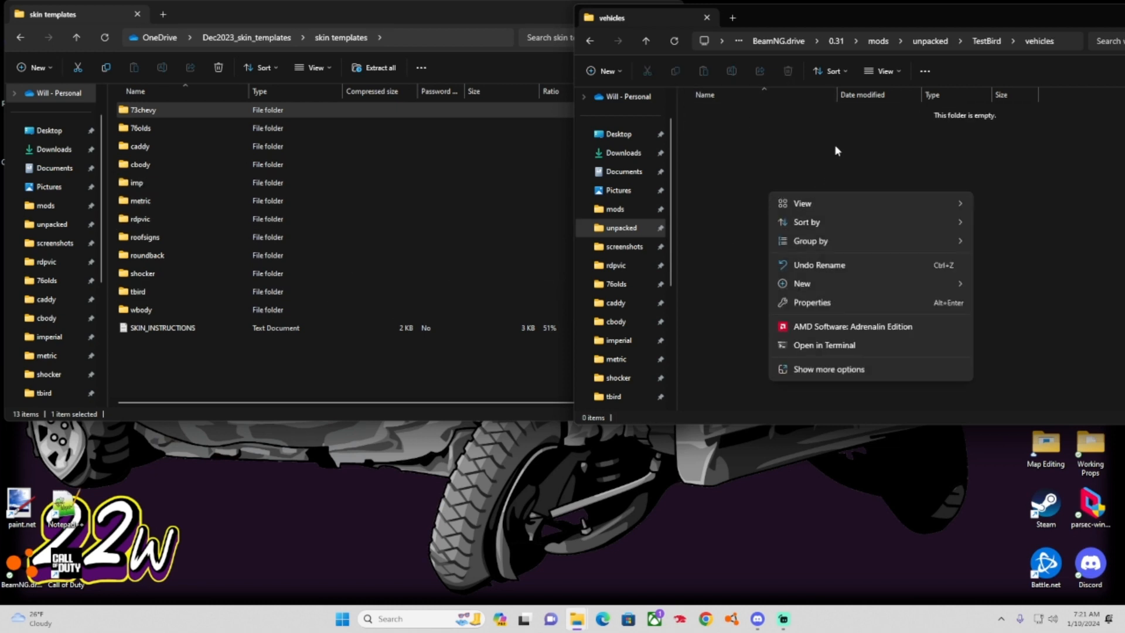
pyautogui.click(830, 163)
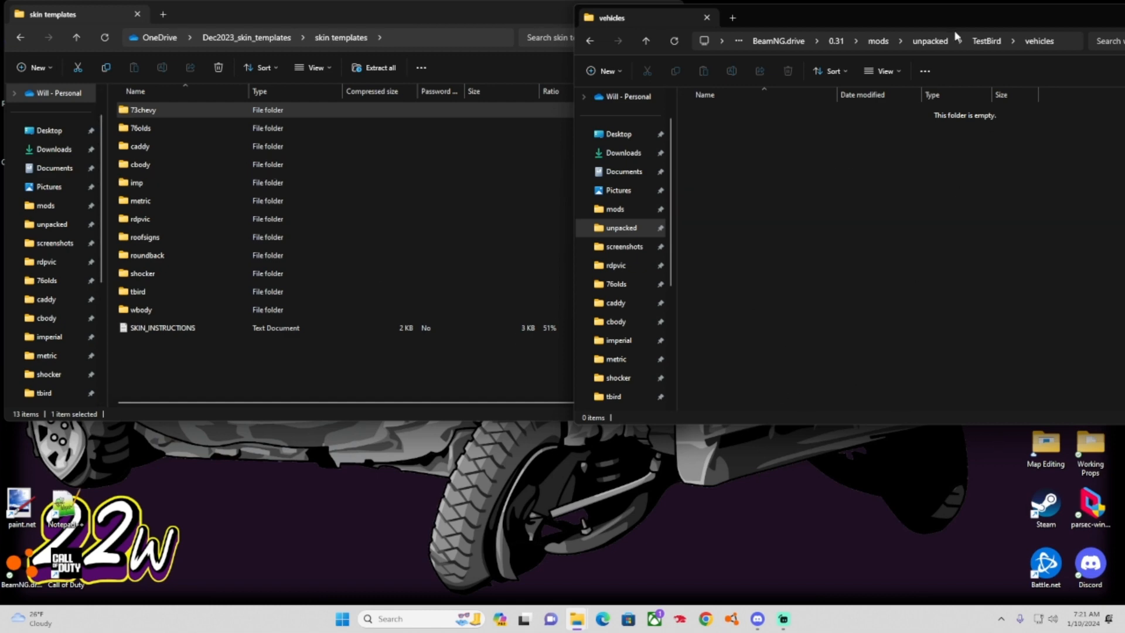
pyautogui.moveTo(955, 34); pyautogui.dragTo(514, 60)
pyautogui.click(1078, 136)
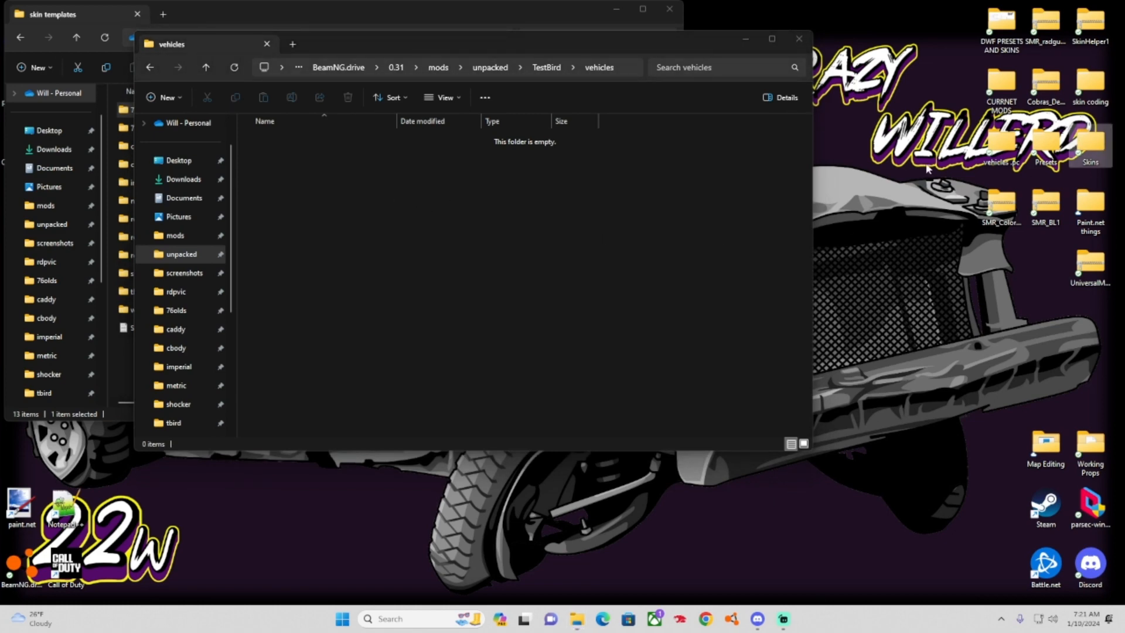
pyautogui.doubleClick(1090, 82)
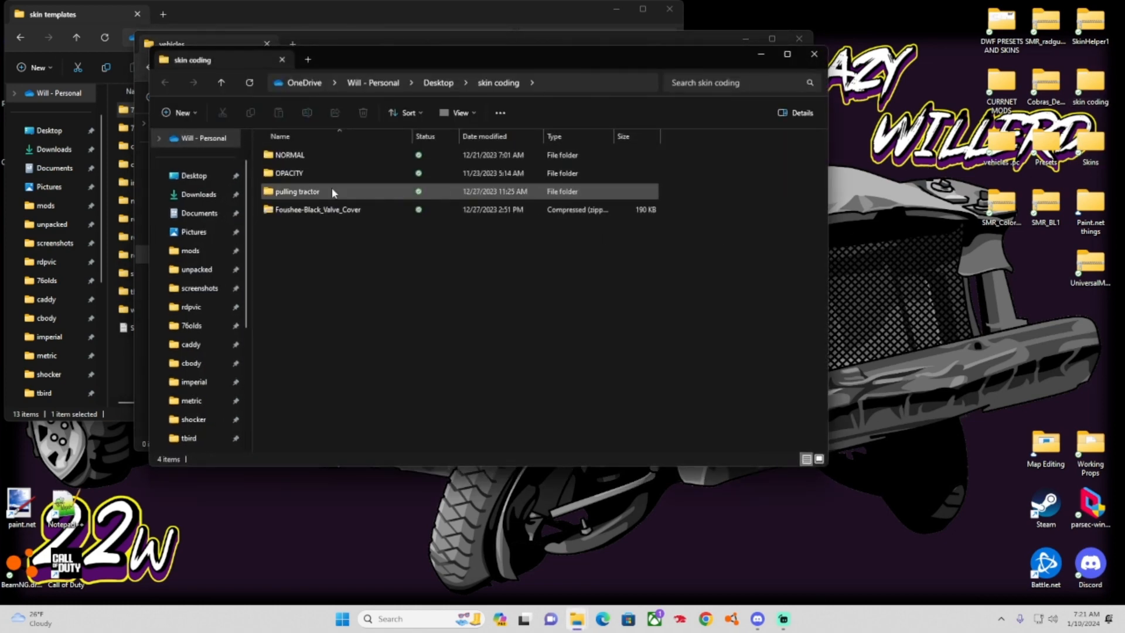
pyautogui.doubleClick(289, 155)
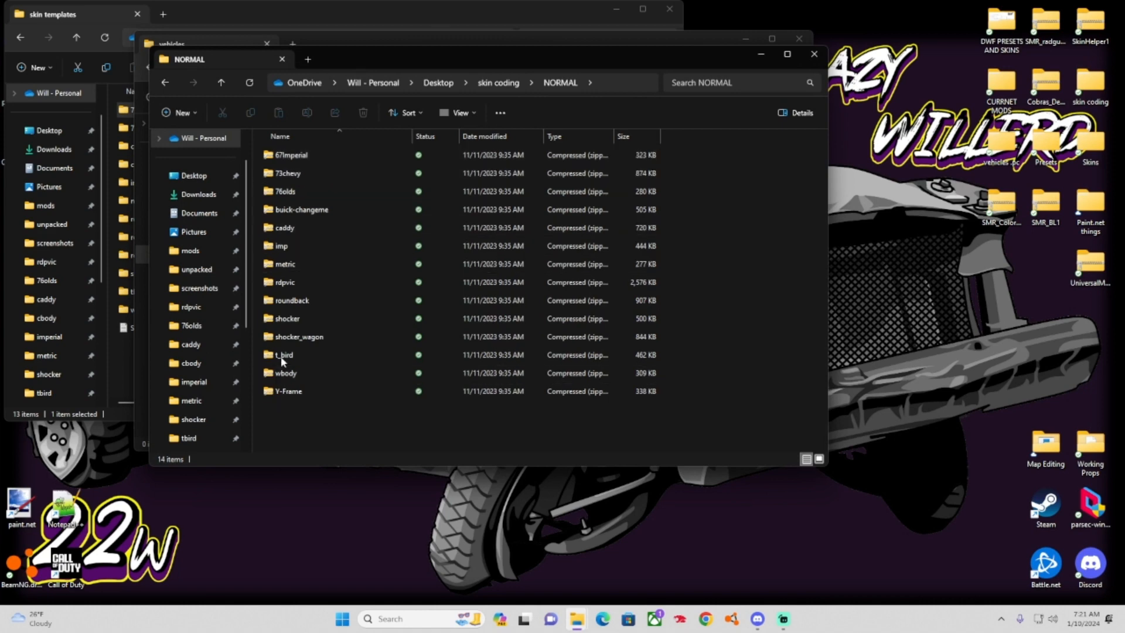
pyautogui.doubleClick(283, 356)
pyautogui.doubleClick(290, 155)
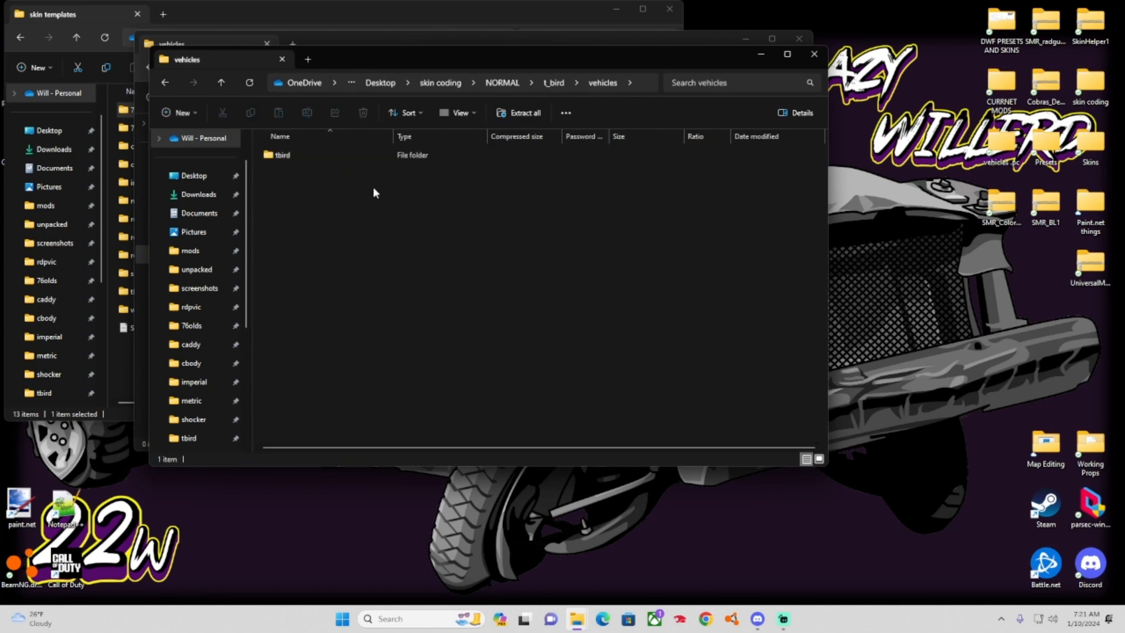
pyautogui.click(814, 54)
# Create a folder named tbird inside the vehicles folder of TestBird and open it.
pyautogui.rightClick(258, 178)
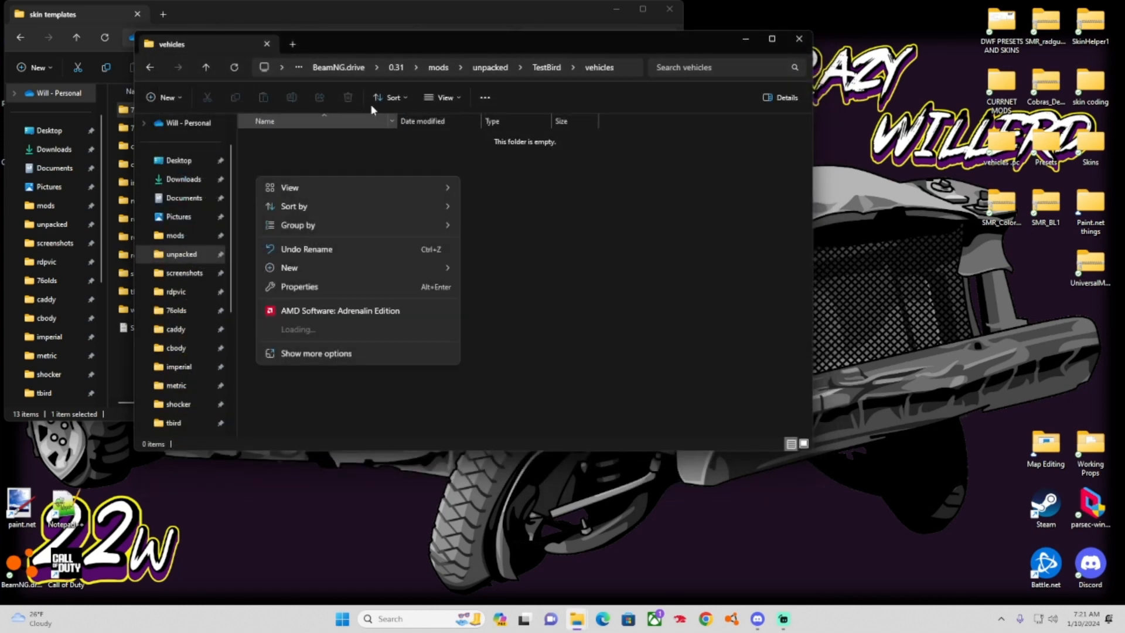
pyautogui.click(405, 42)
pyautogui.moveTo(404, 42); pyautogui.dragTo(633, 25)
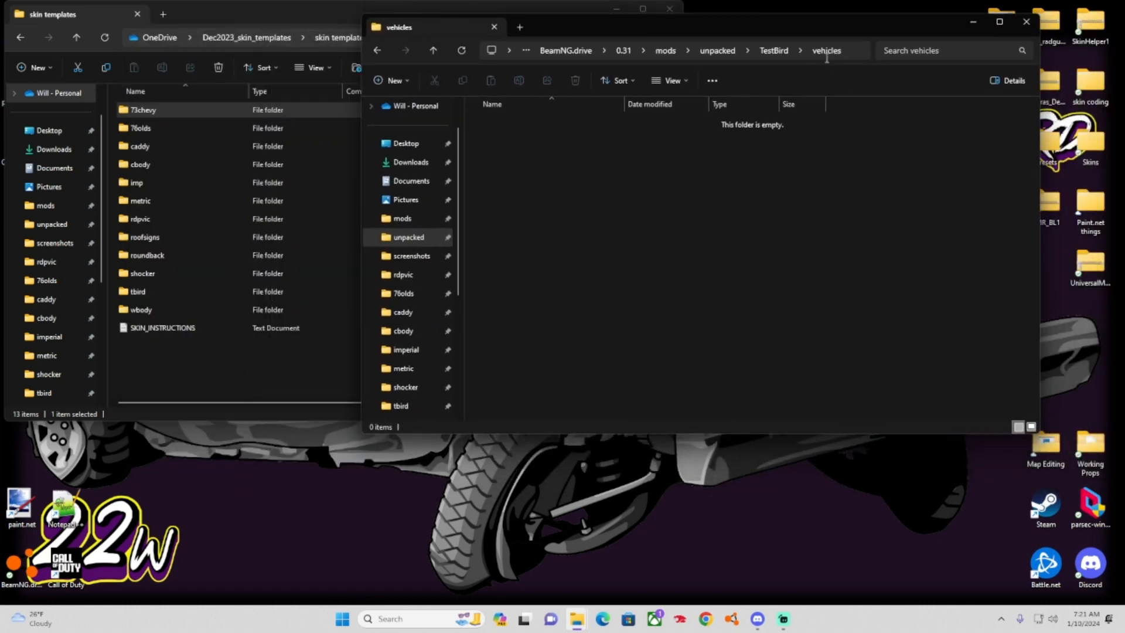
pyautogui.rightClick(497, 185)
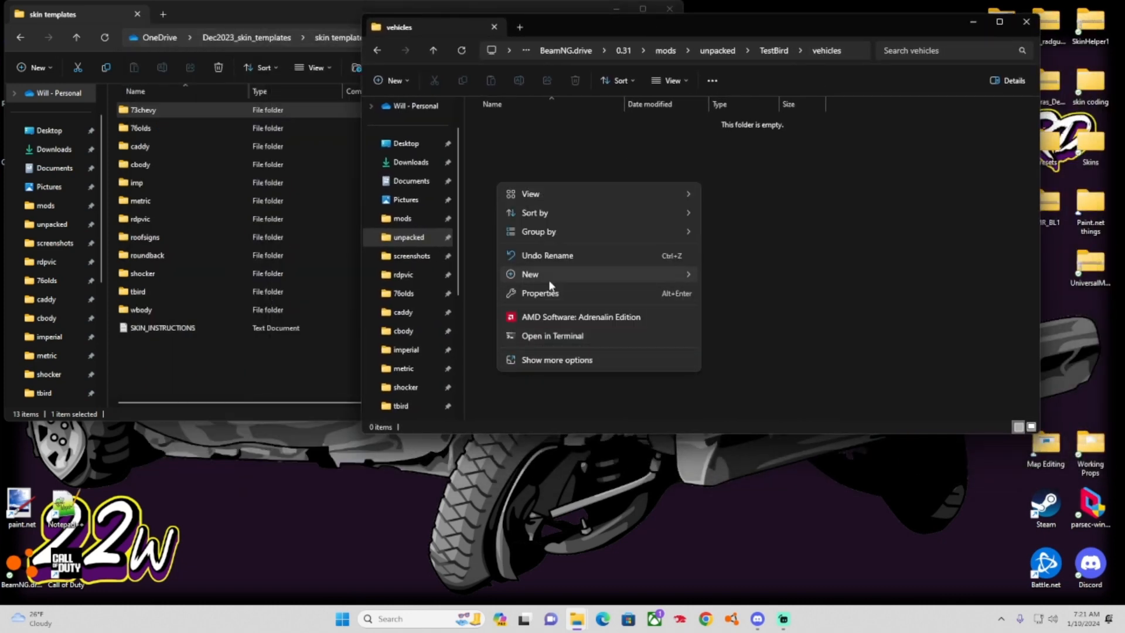
pyautogui.moveTo(548, 275)
pyautogui.click(722, 274)
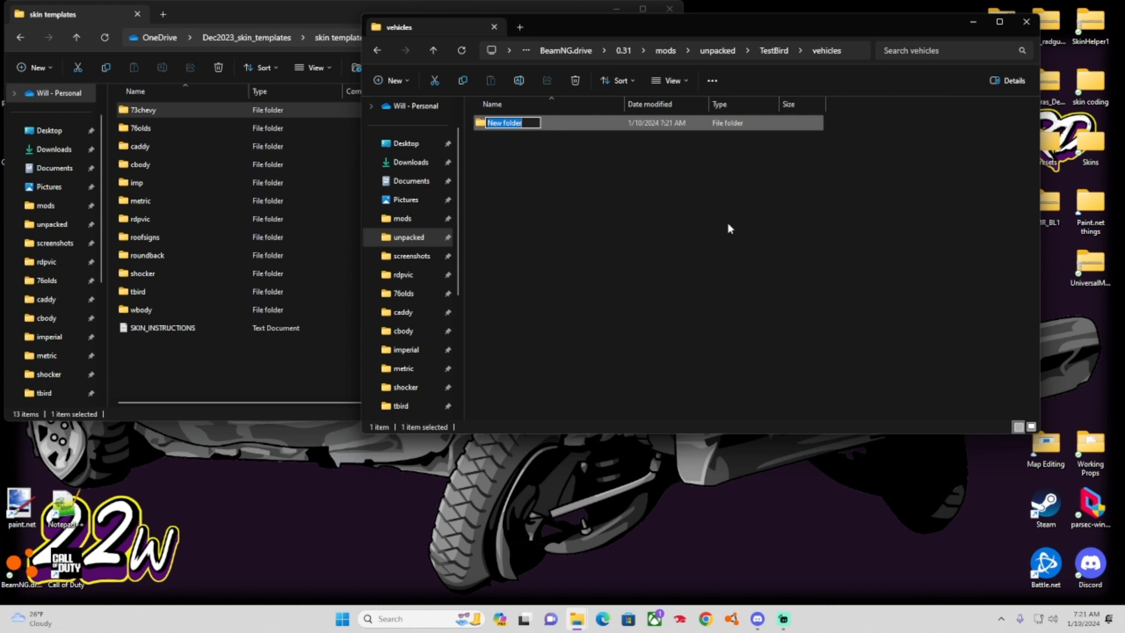
pyautogui.write('tbird')
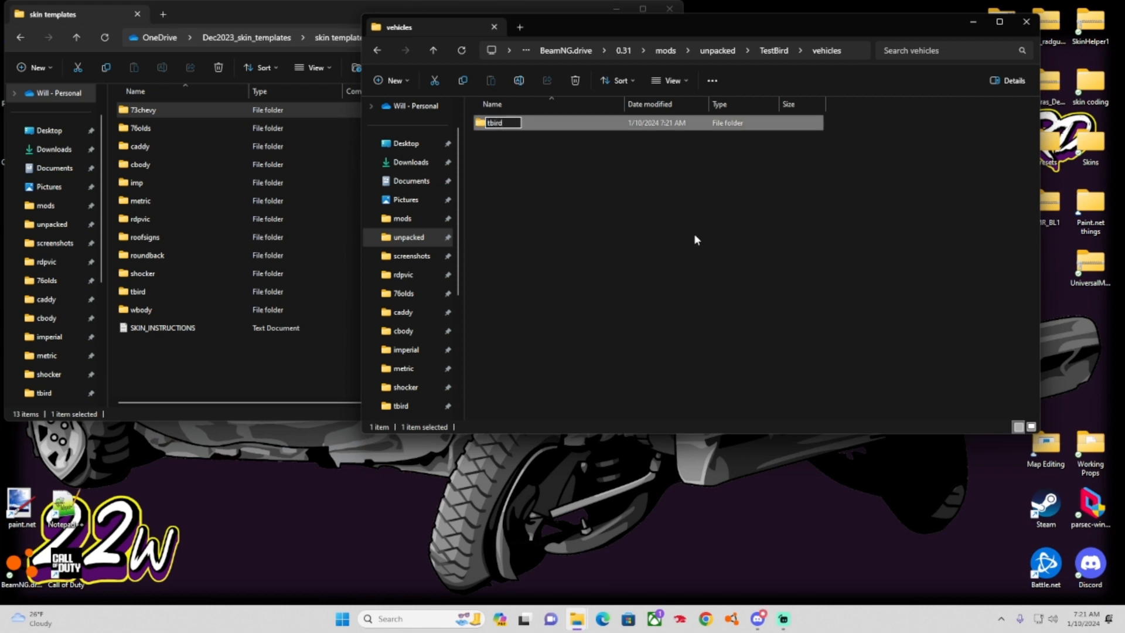
pyautogui.press('Return')
pyautogui.doubleClick(489, 123)
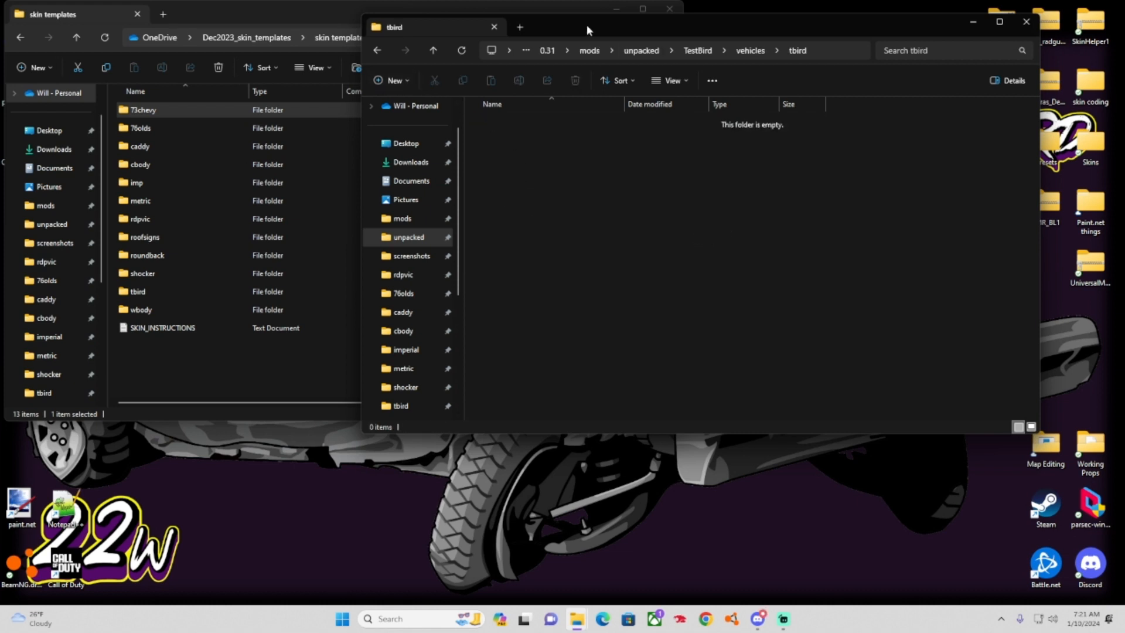
# Open the tbird template folder in skin templates beside the empty tbird mod folder.
pyautogui.moveTo(586, 25); pyautogui.dragTo(676, 14)
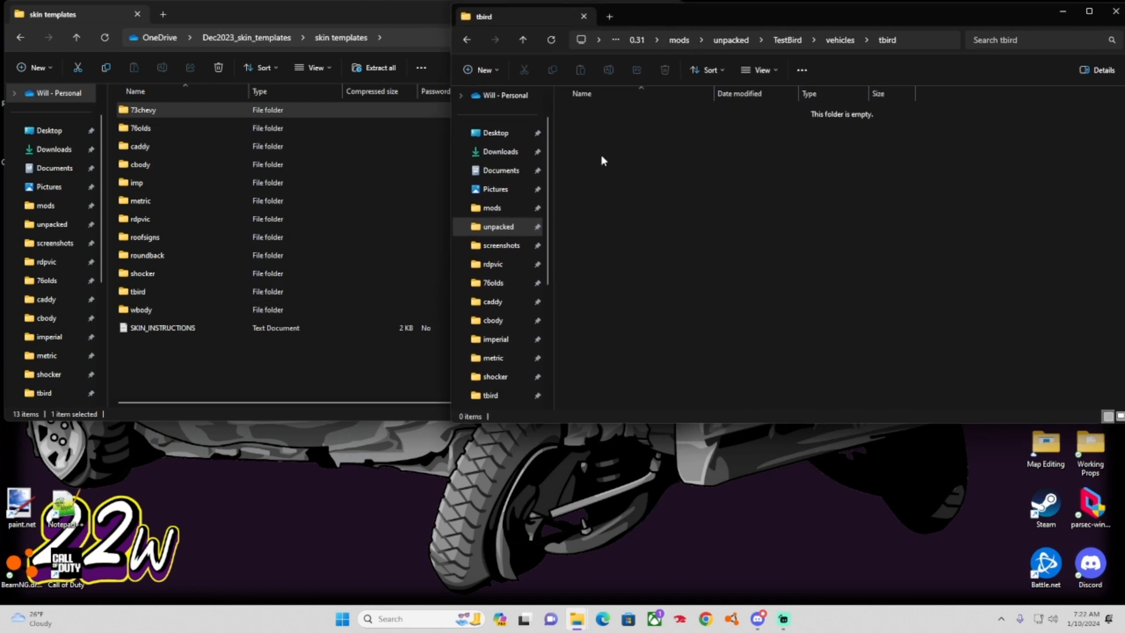
pyautogui.doubleClick(138, 291)
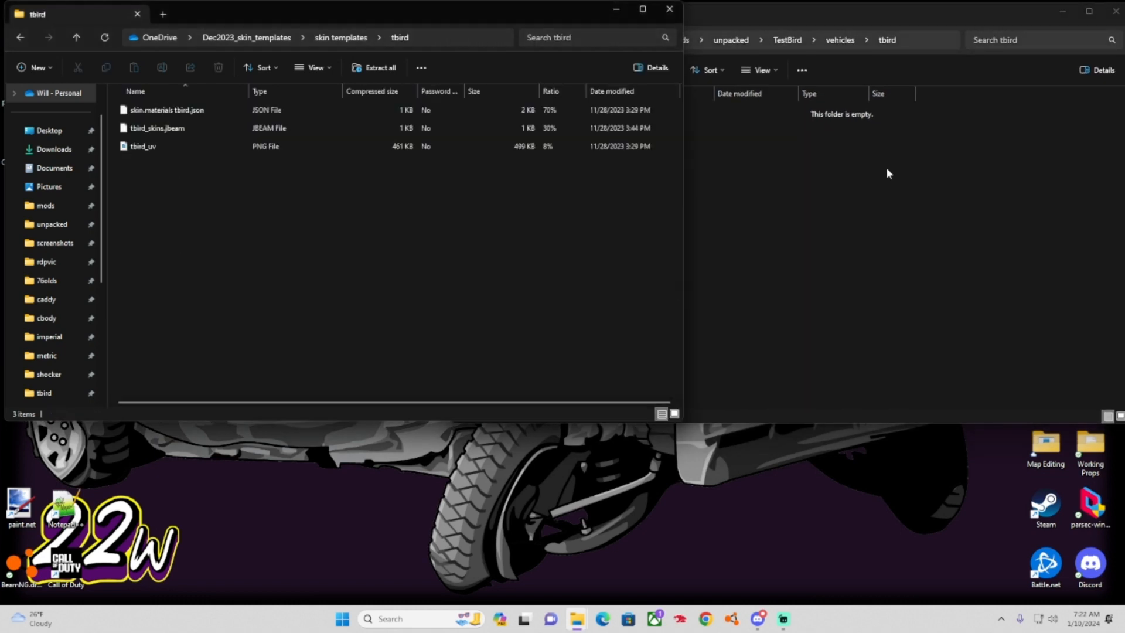
pyautogui.click(887, 169)
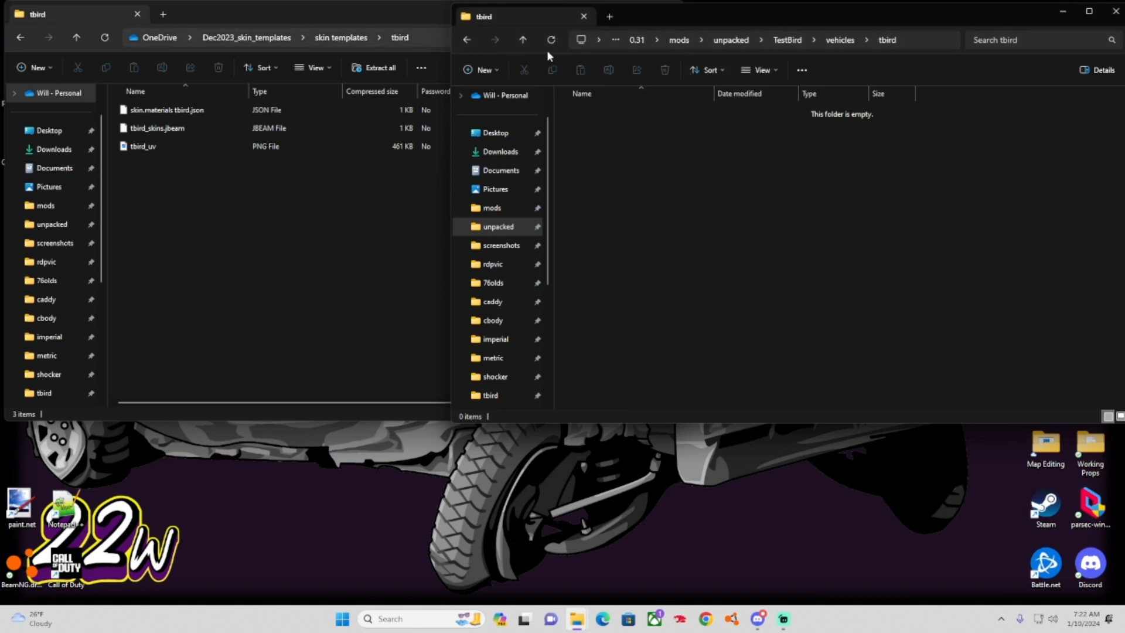
# Return to the vehicles folder of TestBird and delete the tbird folder in it.
pyautogui.click(840, 39)
pyautogui.rightClick(583, 112)
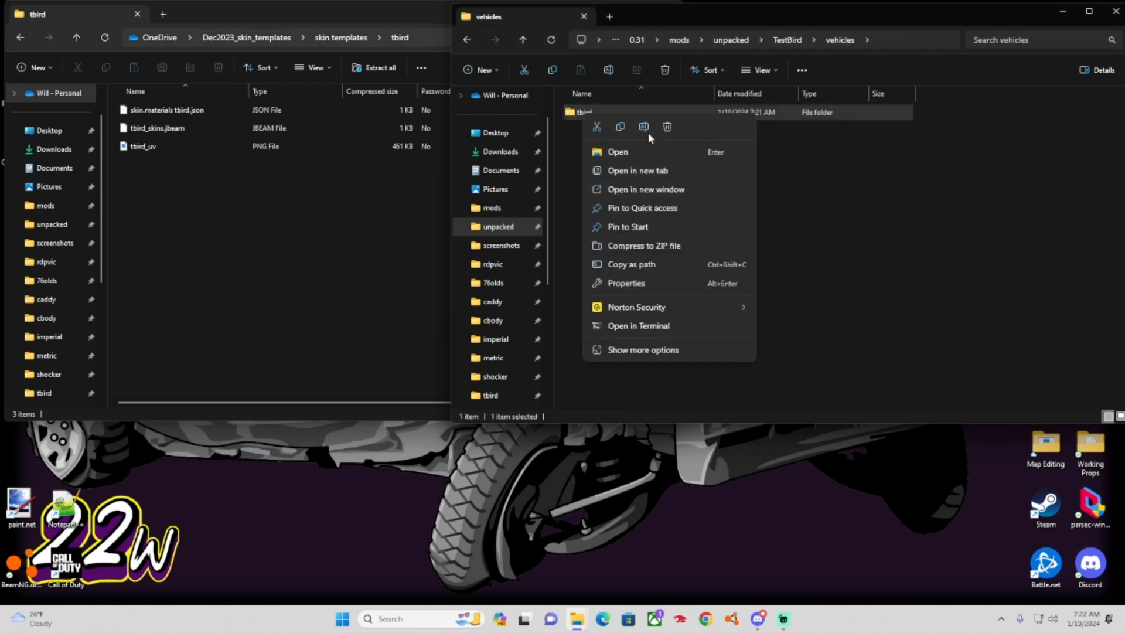
pyautogui.click(667, 127)
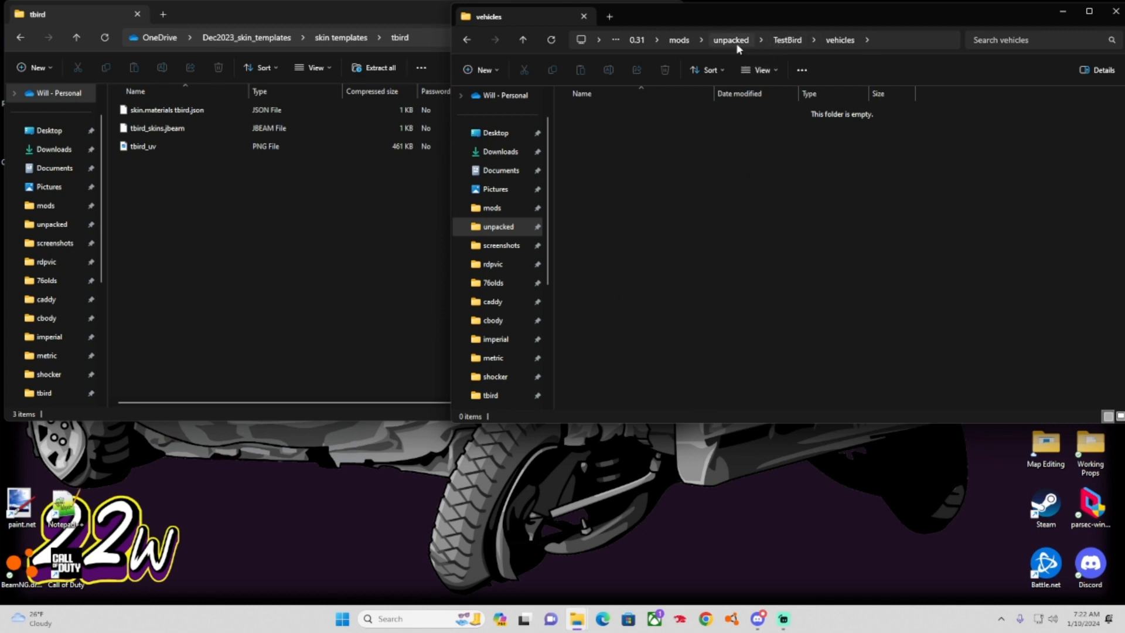
# Review the mod's folder structure by going up to unpacked and back down through TestBird to vehicles.
pyautogui.click(777, 40)
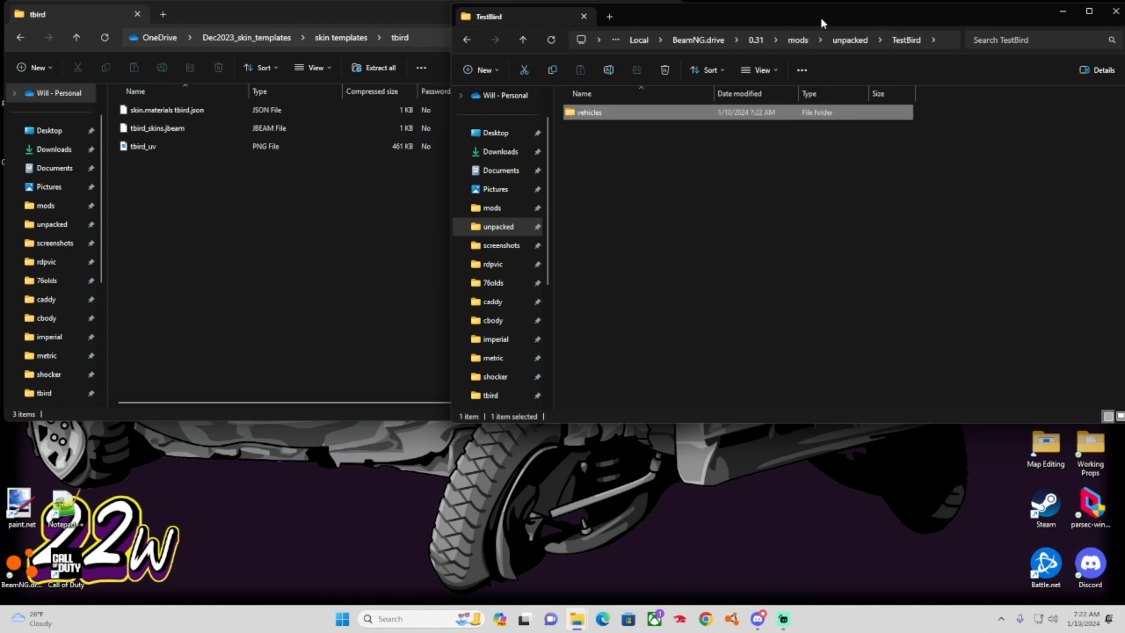
pyautogui.click(853, 40)
pyautogui.click(599, 174)
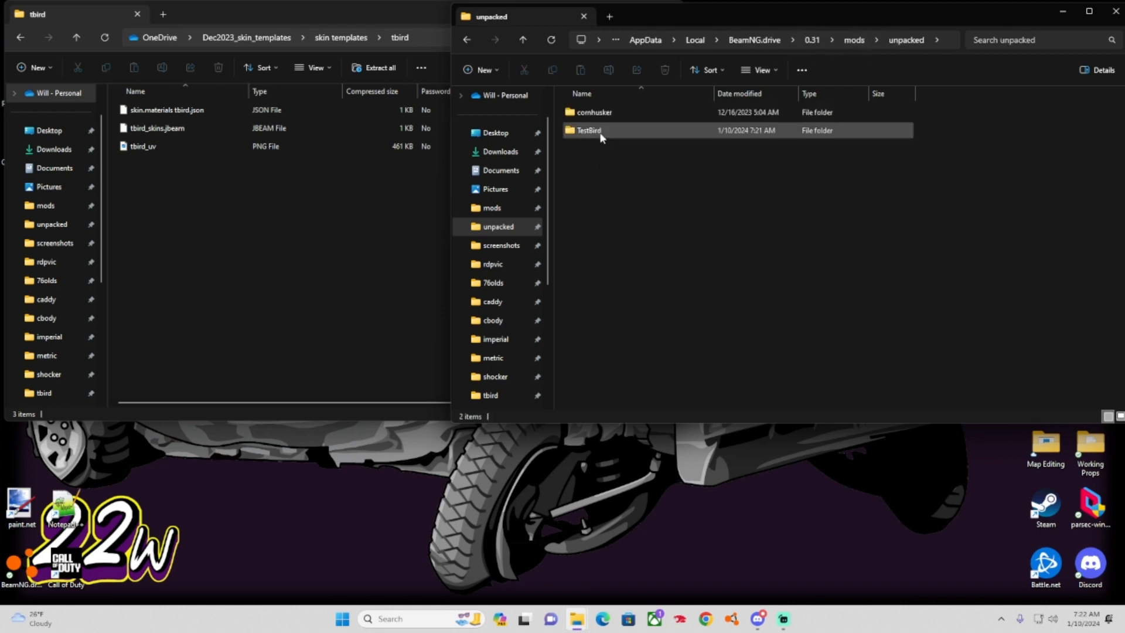
pyautogui.doubleClick(601, 135)
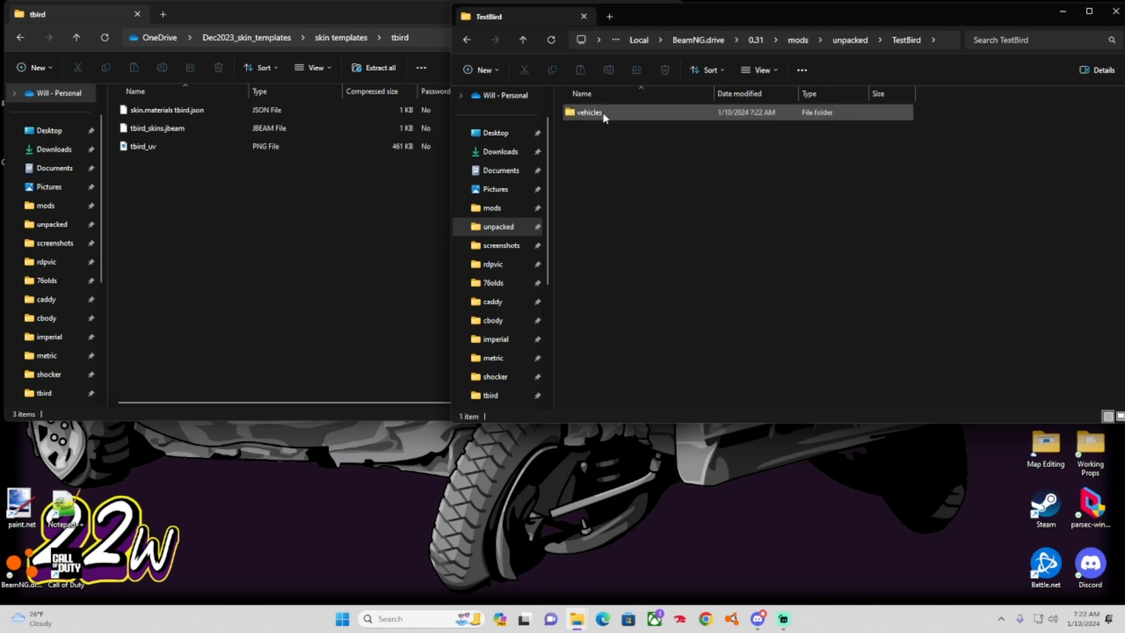
pyautogui.doubleClick(605, 118)
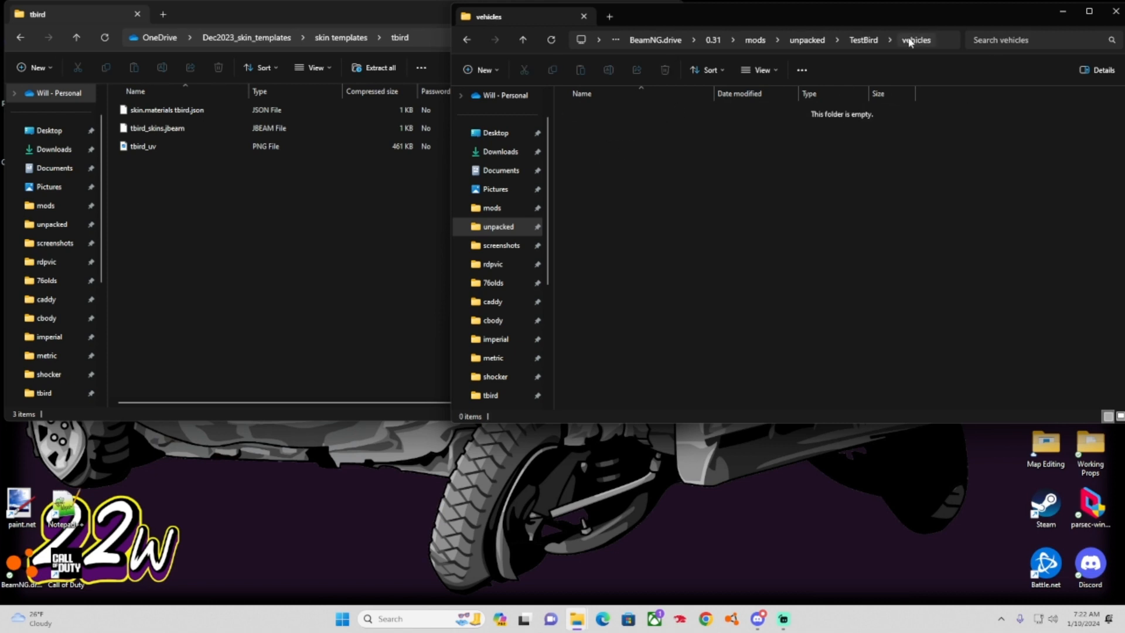
# Copy the tbird folder from skin templates into the TestBird mod's vehicles folder and open the copy.
pyautogui.click(19, 37)
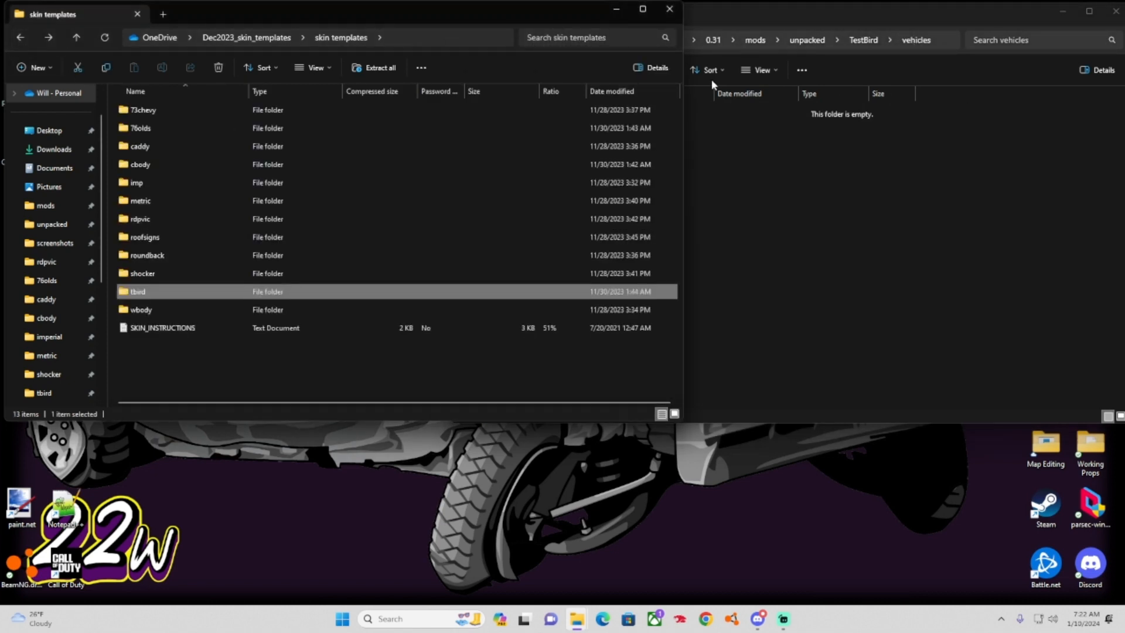
pyautogui.click(139, 344)
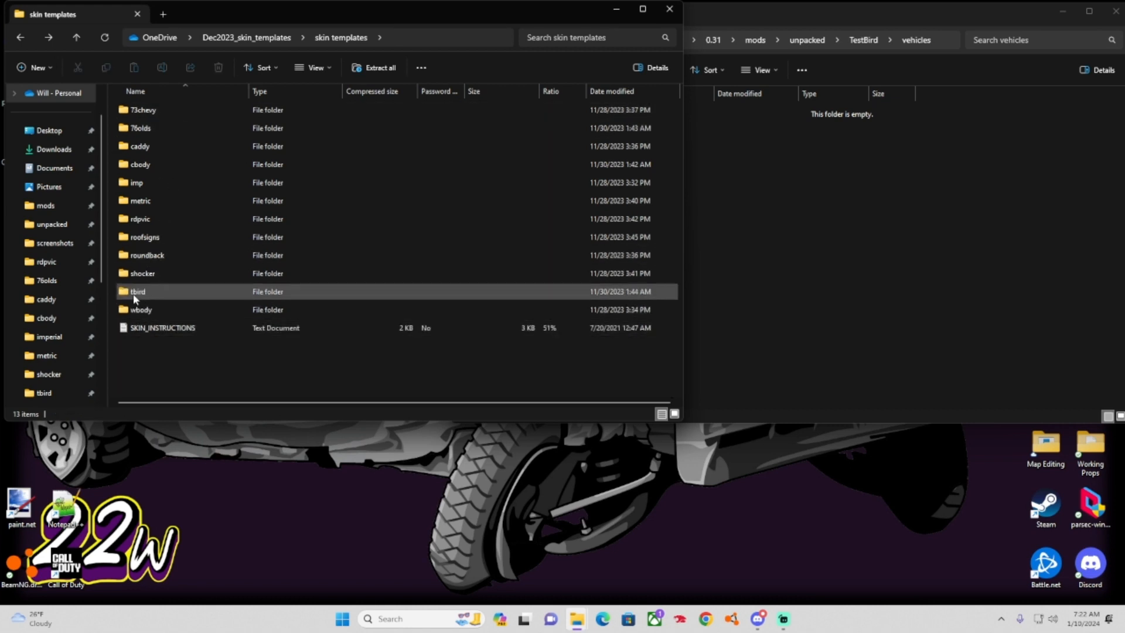
pyautogui.moveTo(133, 293); pyautogui.dragTo(793, 146)
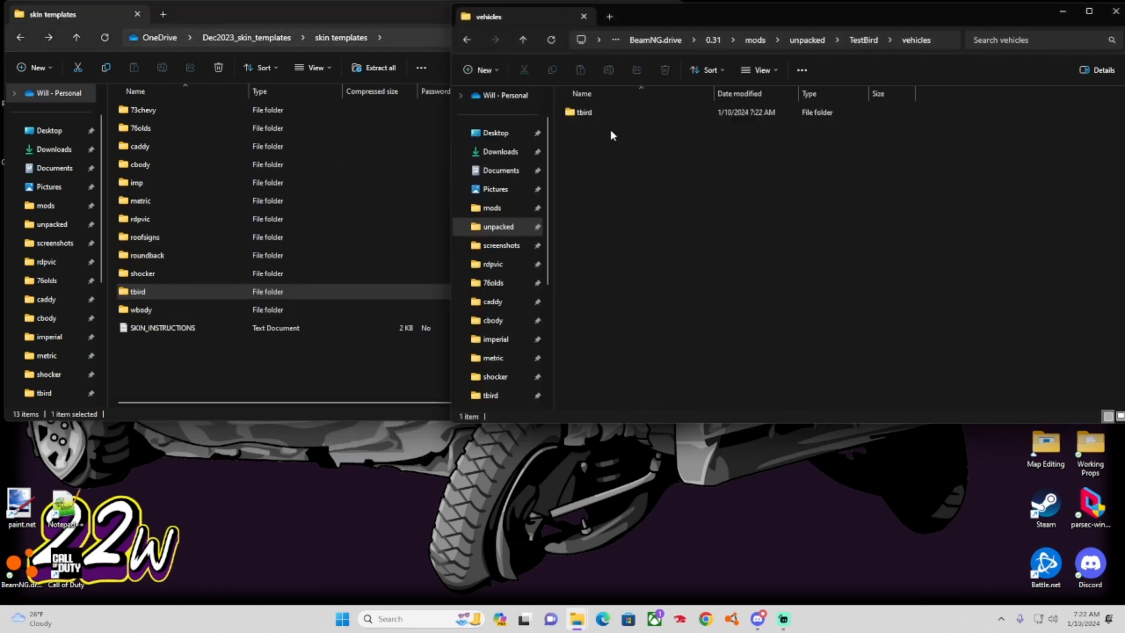
pyautogui.doubleClick(588, 112)
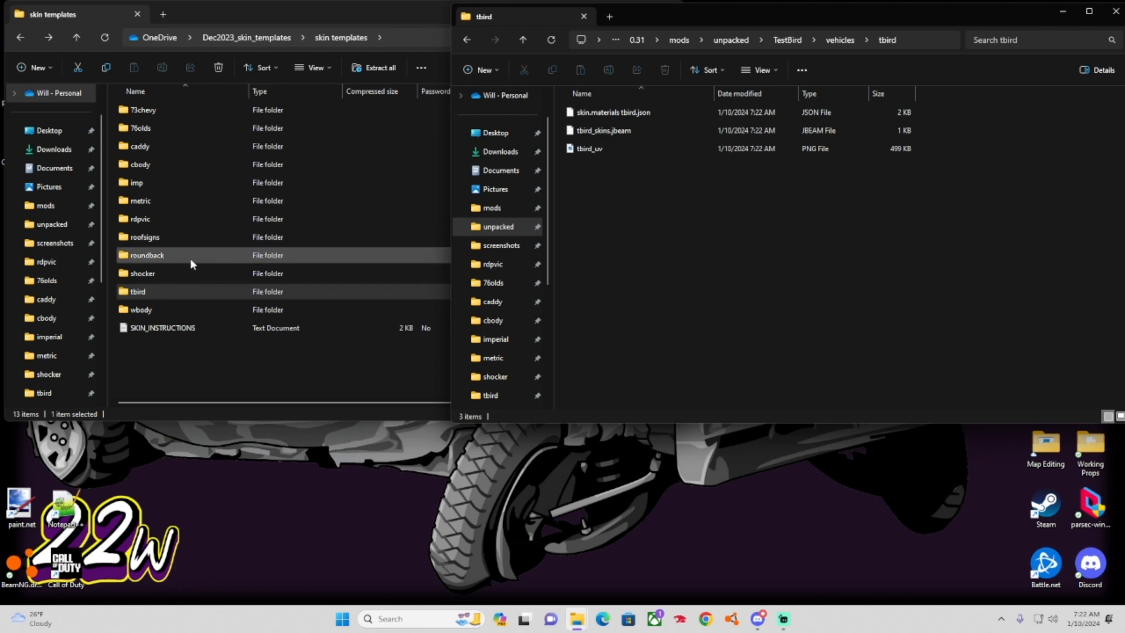
# Copy roofsign_team_1 from the roofsigns template folder into the mod's tbird folder, then close the templates window and maximize the mod folder window.
pyautogui.click(166, 244)
pyautogui.click(790, 230)
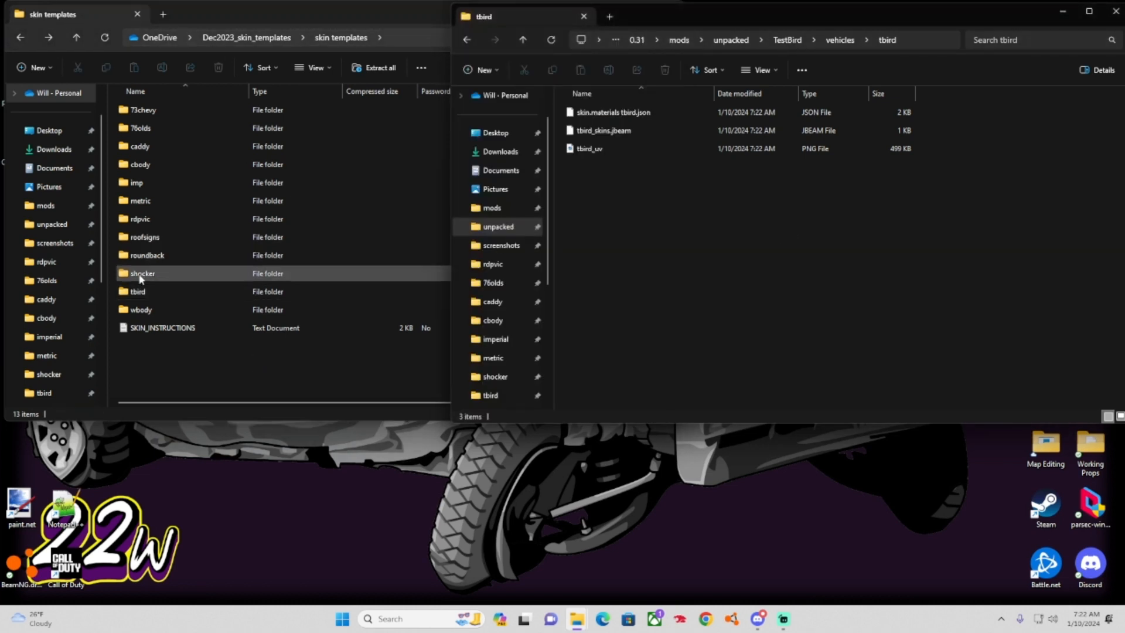
pyautogui.doubleClick(149, 239)
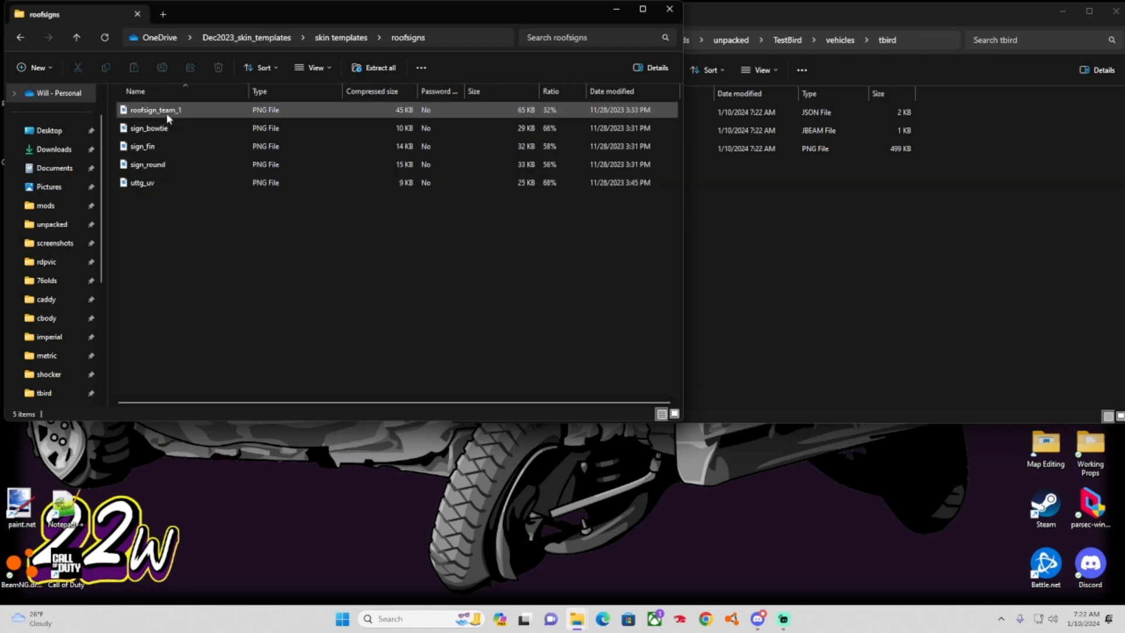
pyautogui.moveTo(167, 112); pyautogui.dragTo(784, 230)
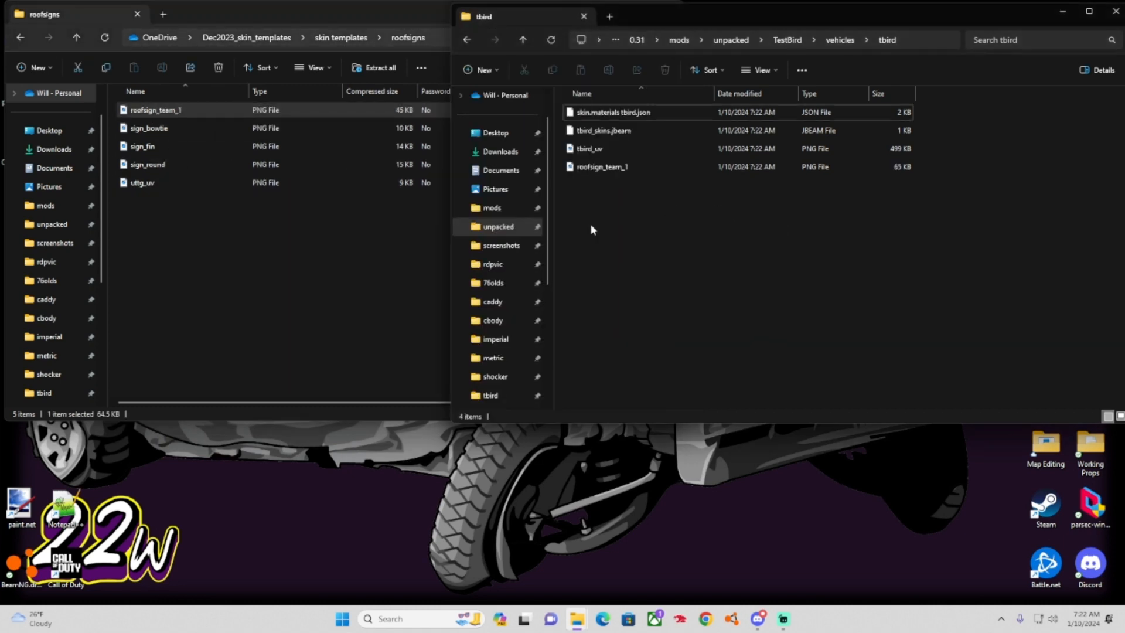
pyautogui.click(364, 238)
pyautogui.click(671, 10)
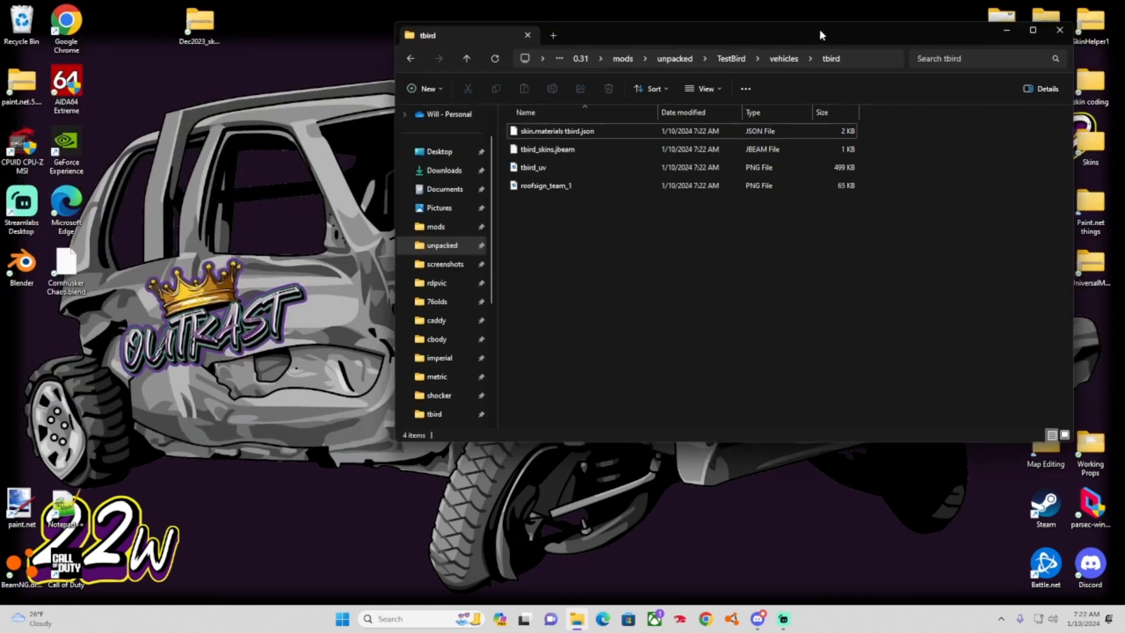
pyautogui.moveTo(819, 29); pyautogui.dragTo(540, 48)
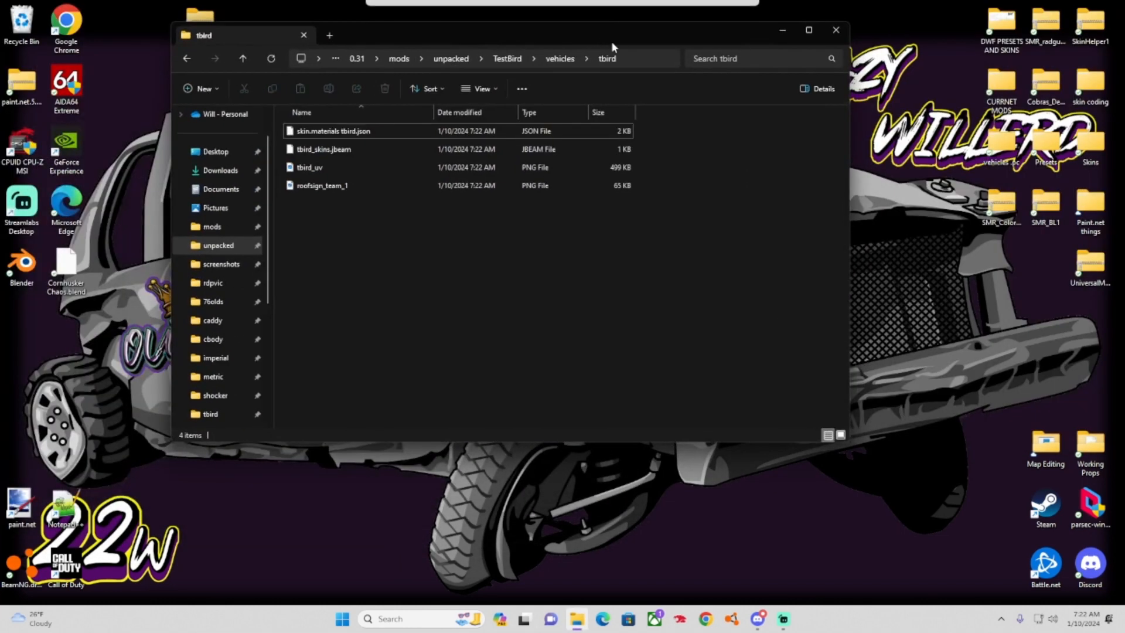
pyautogui.click(815, 33)
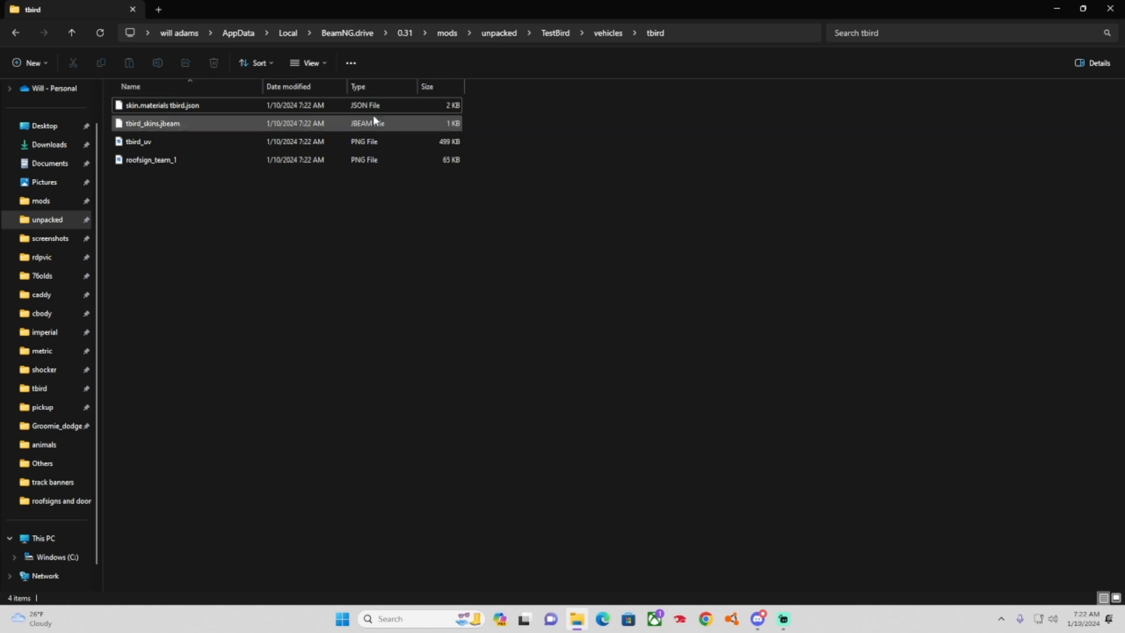
pyautogui.rightClick(179, 111)
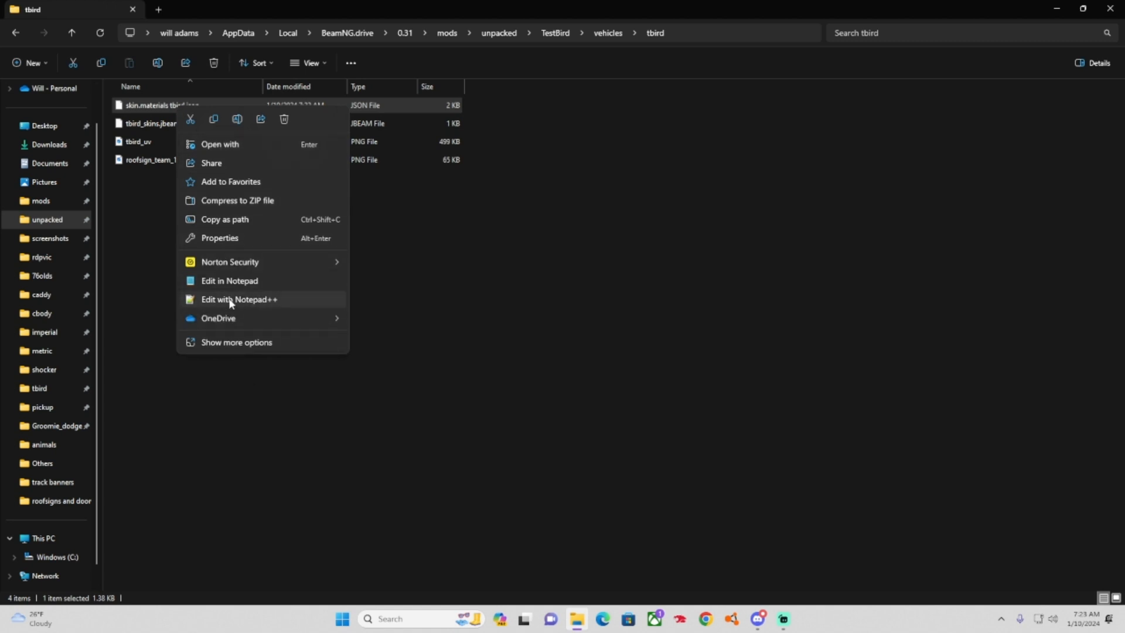
pyautogui.click(241, 144)
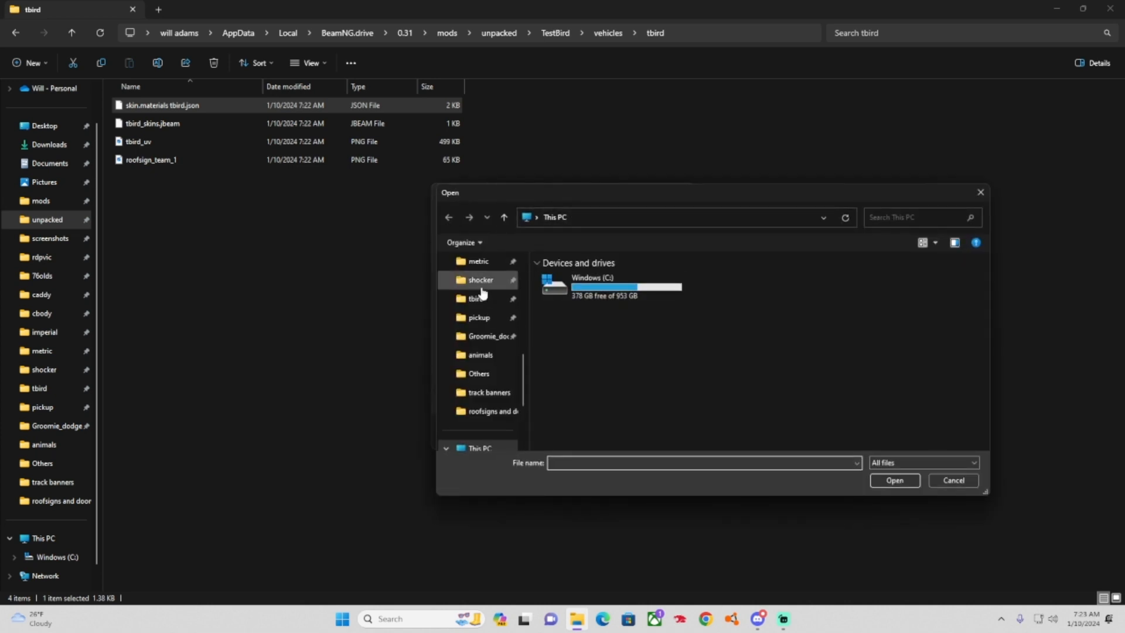
pyautogui.click(480, 340)
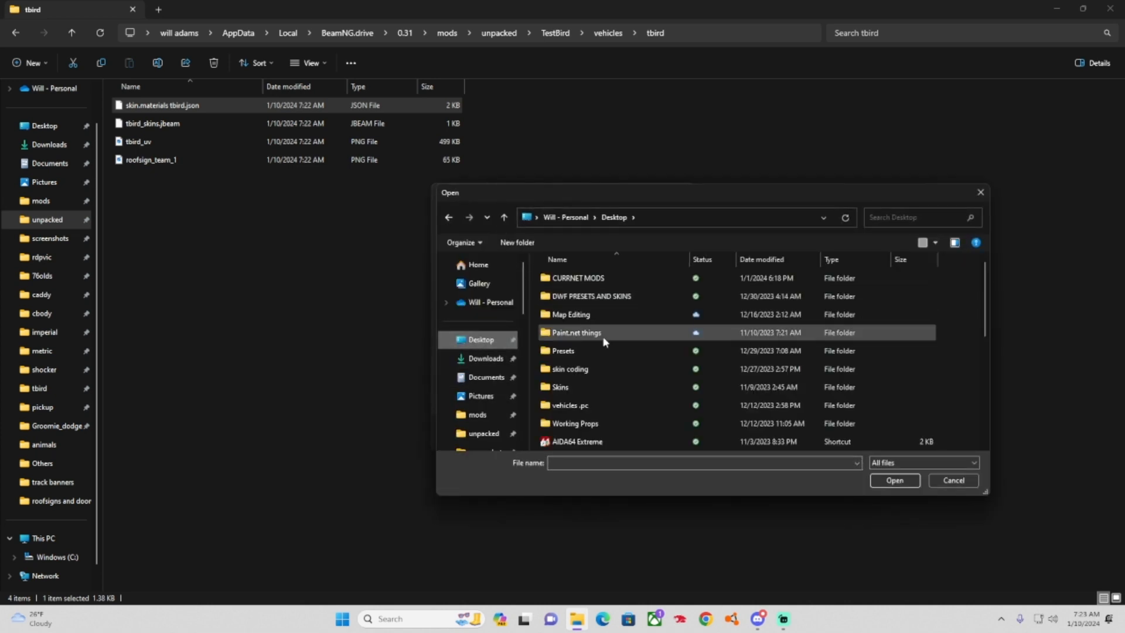
pyautogui.scroll(-5, 603, 368)
pyautogui.scroll(2, 593, 343)
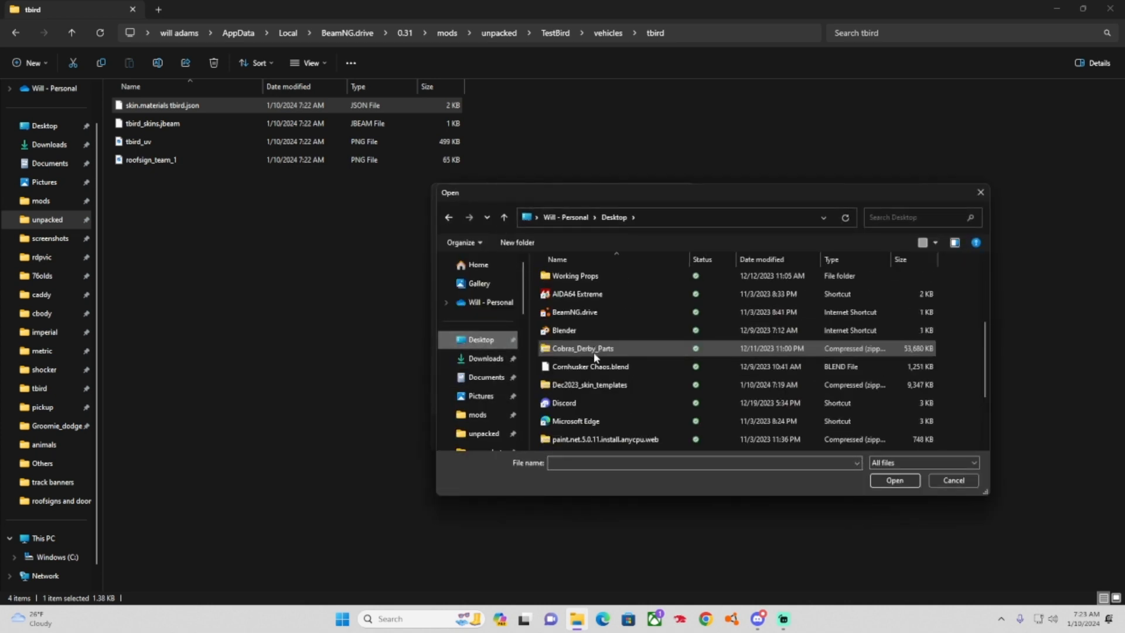
pyautogui.scroll(-2, 589, 402)
pyautogui.scroll(5, 593, 410)
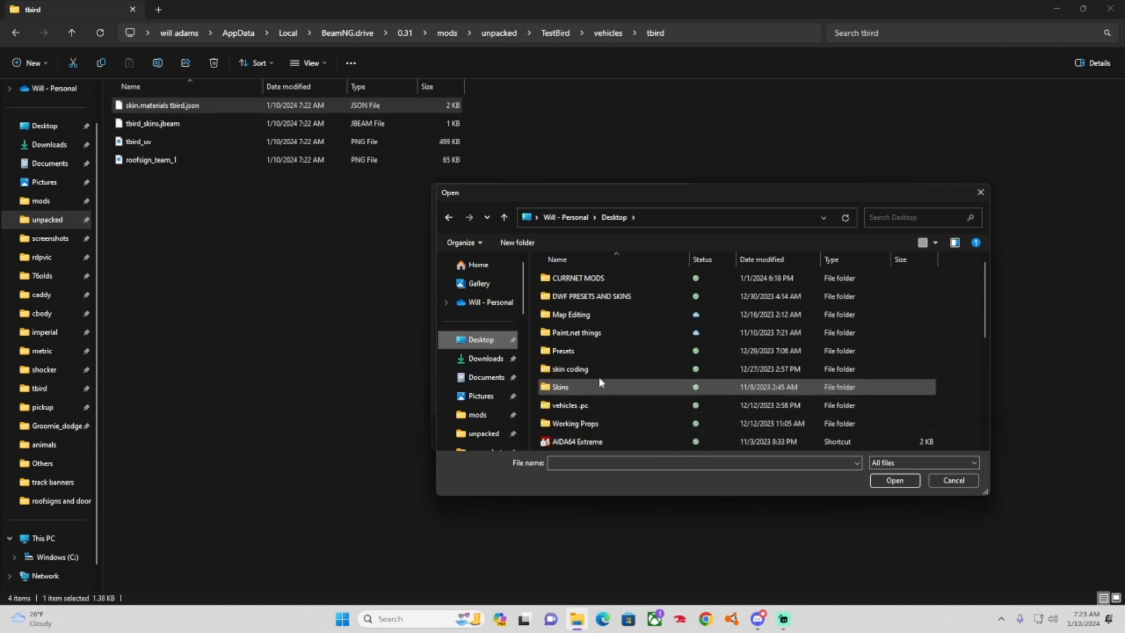
pyautogui.click(980, 192)
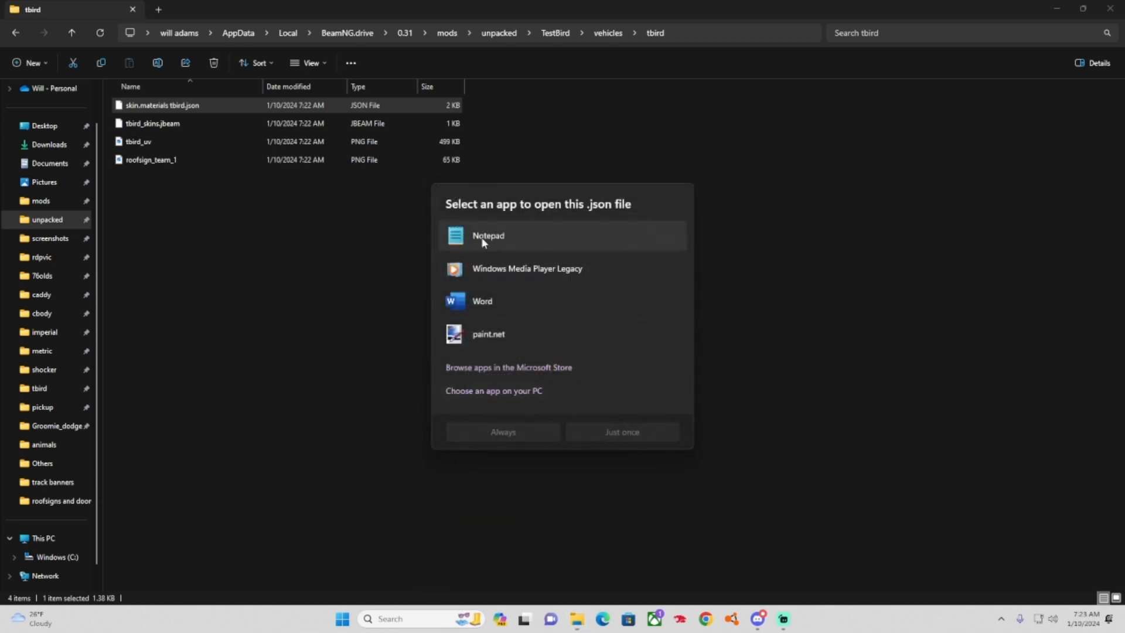
pyautogui.click(410, 247)
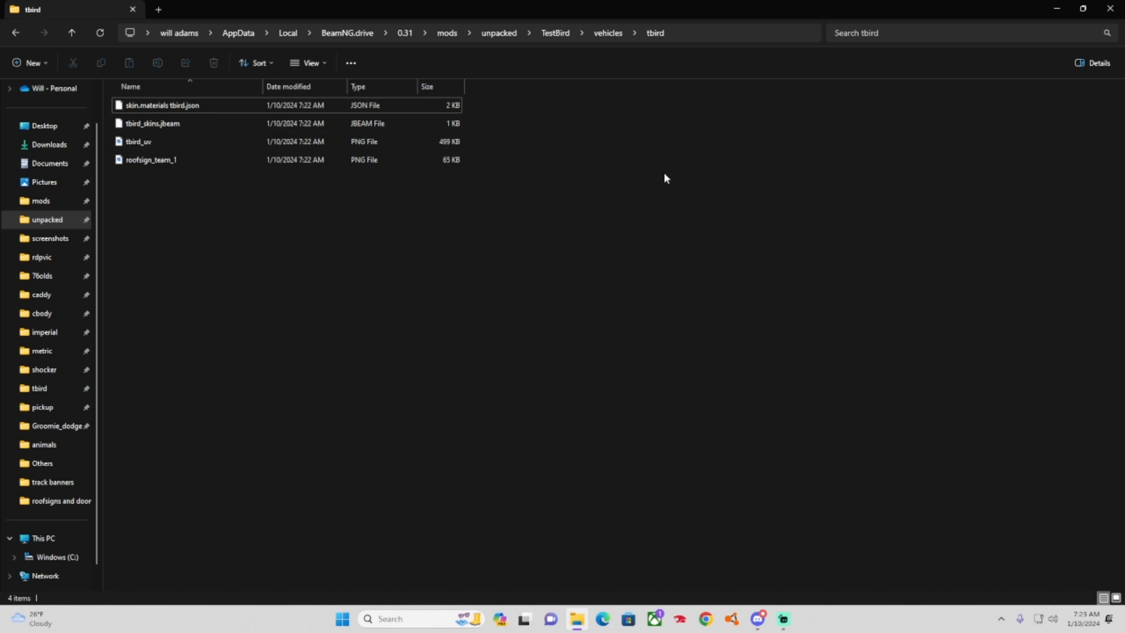
# Open skin.materials tbird.json in Notepad++, enlarge its text for reading, and minimize the editor with the file still open.
pyautogui.rightClick(218, 108)
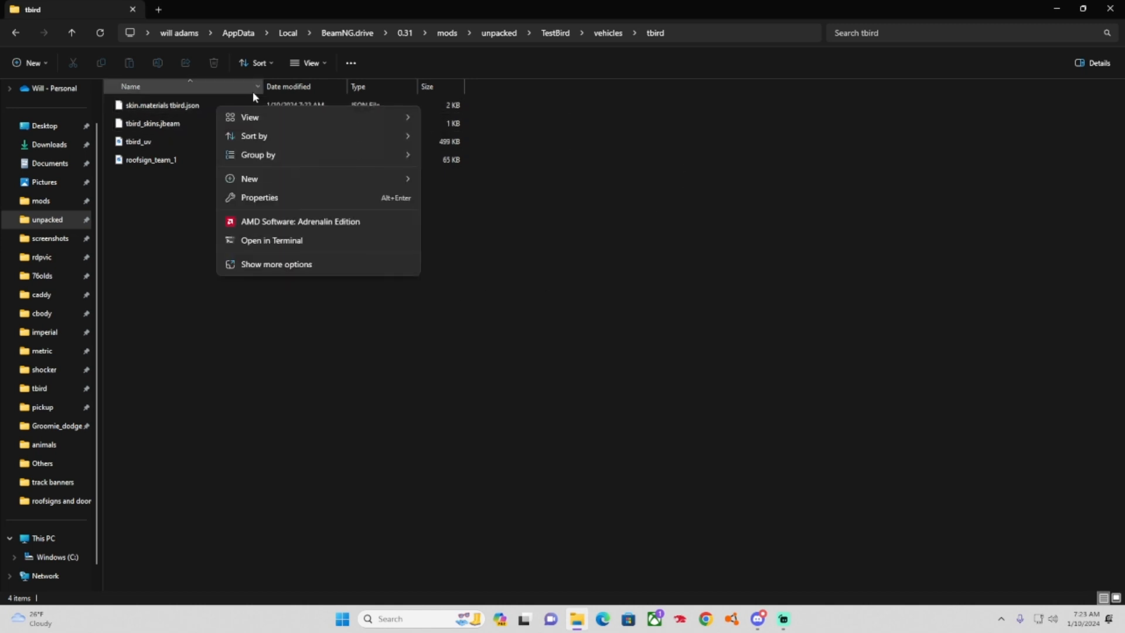
pyautogui.click(113, 106)
pyautogui.rightClick(158, 110)
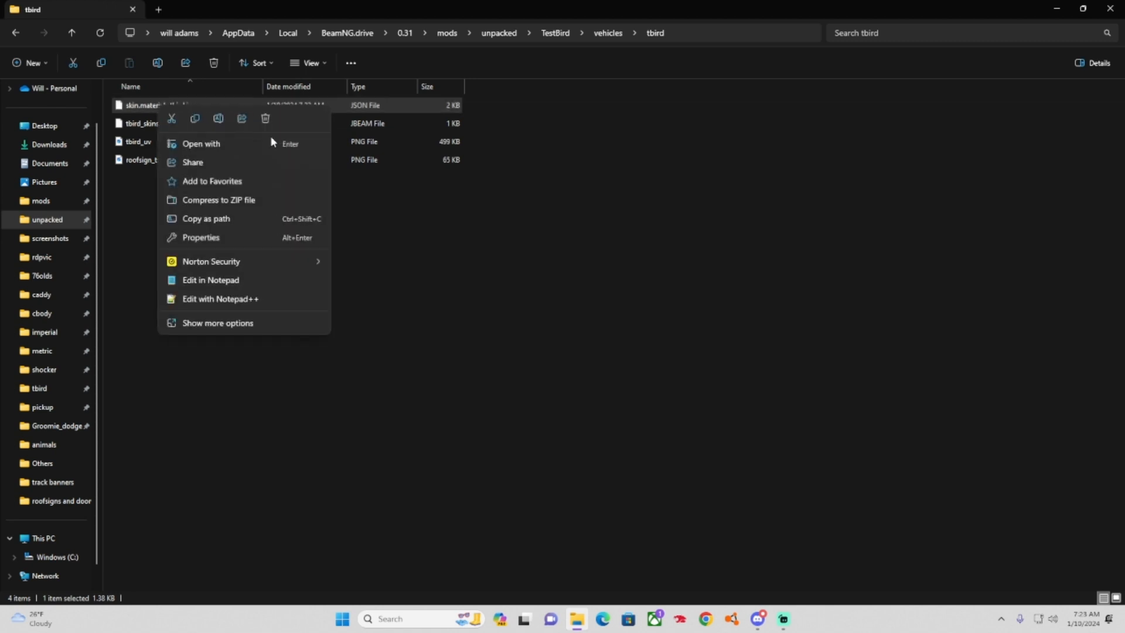
pyautogui.click(203, 299)
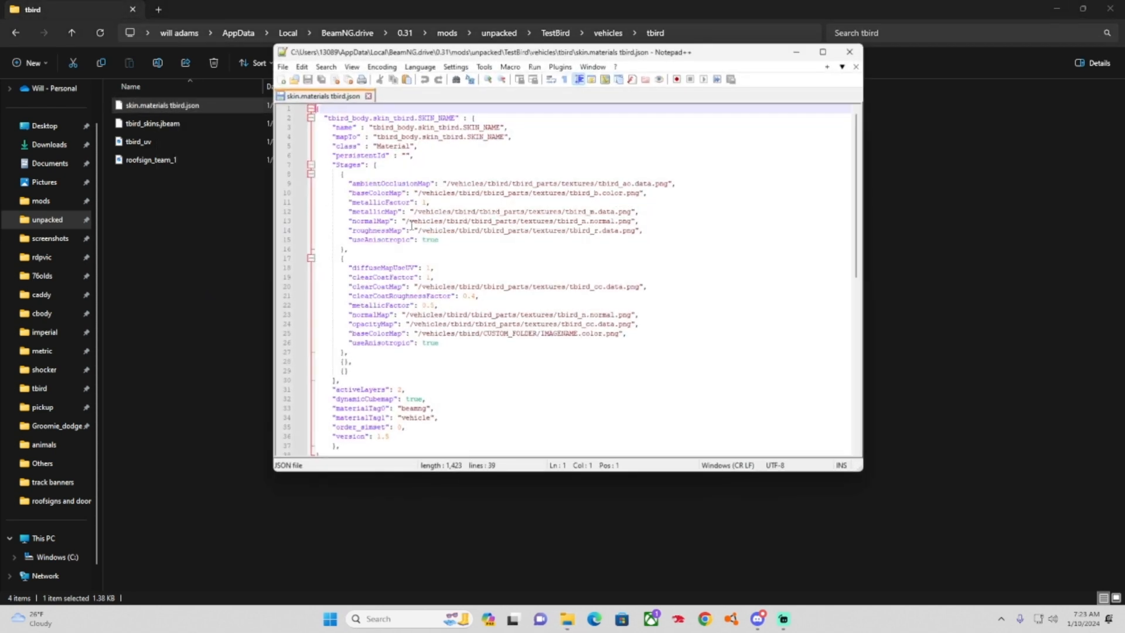
pyautogui.click(823, 52)
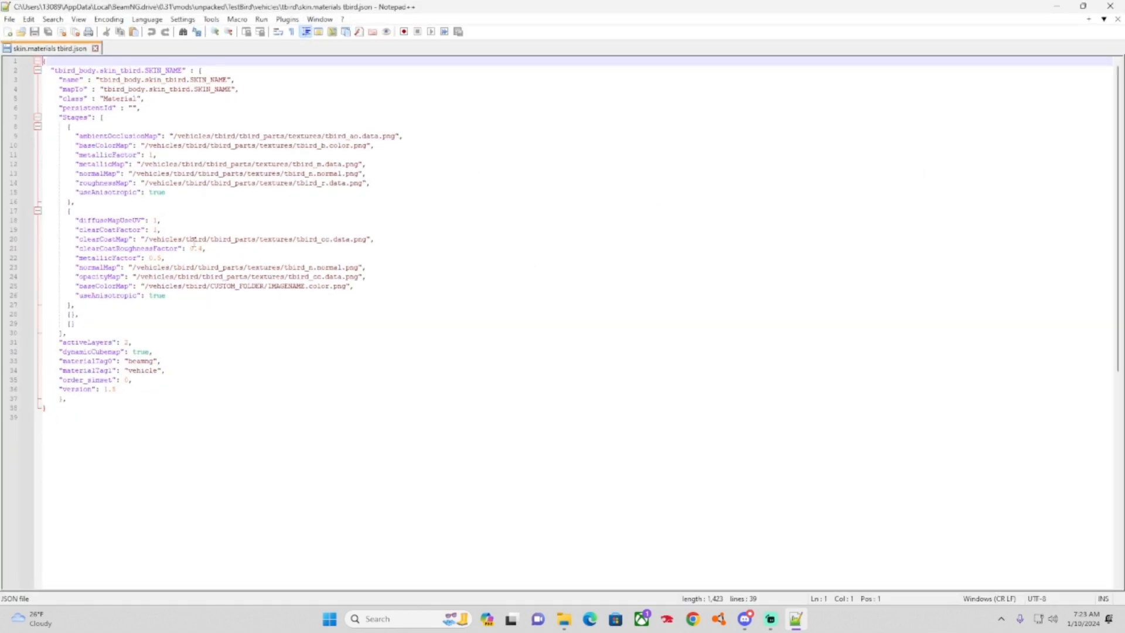
pyautogui.scroll(4, 170, 234)
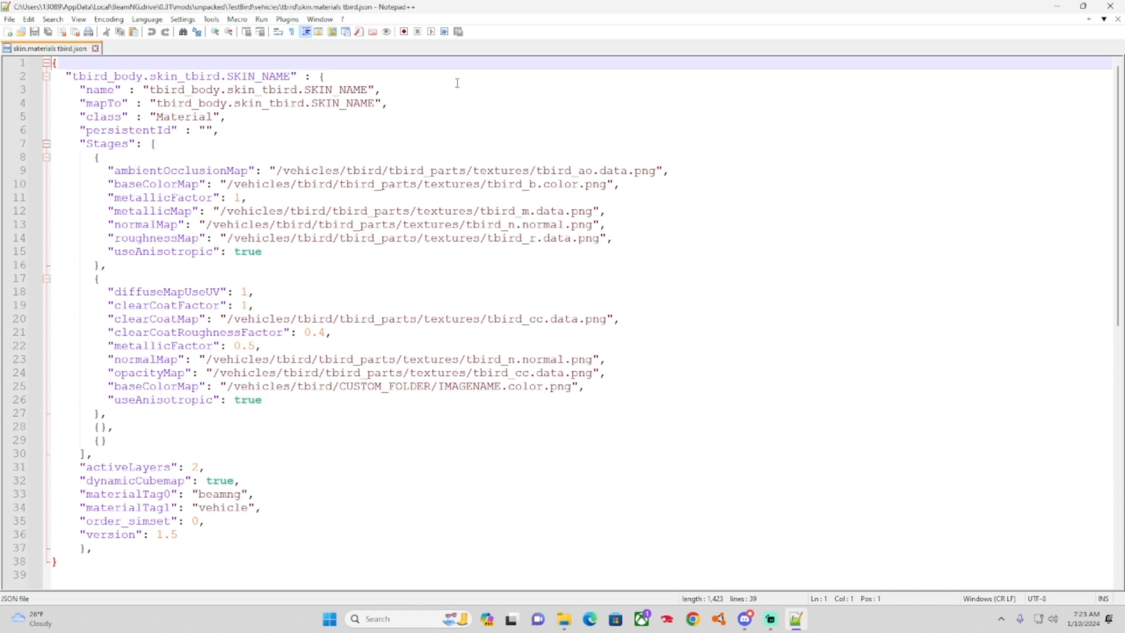
pyautogui.click(1083, 10)
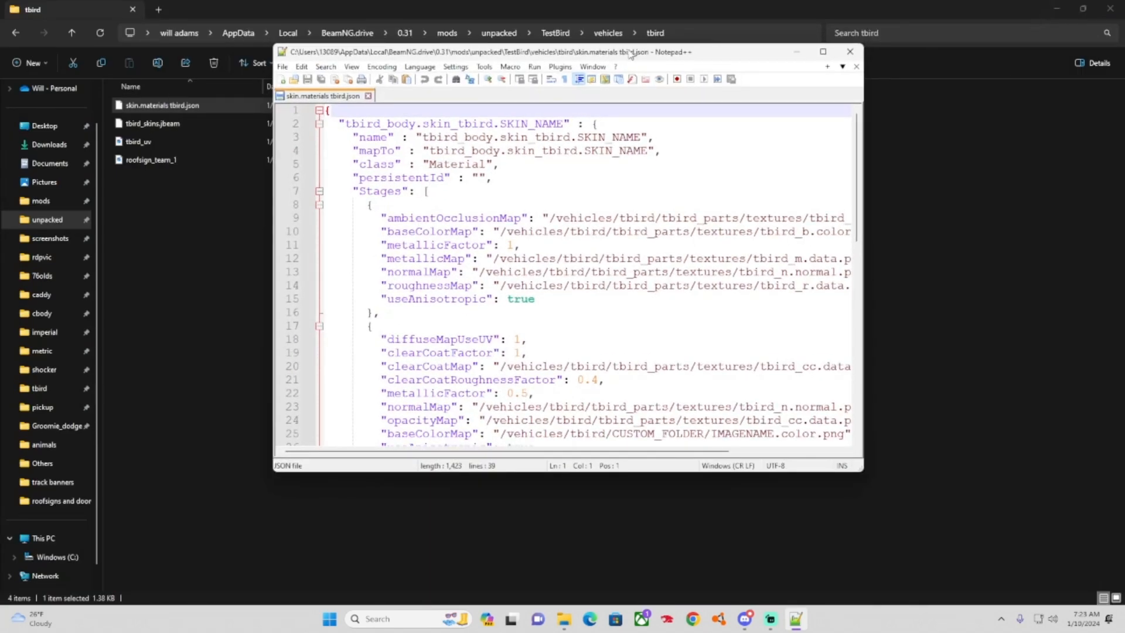
pyautogui.moveTo(732, 52); pyautogui.dragTo(819, 149)
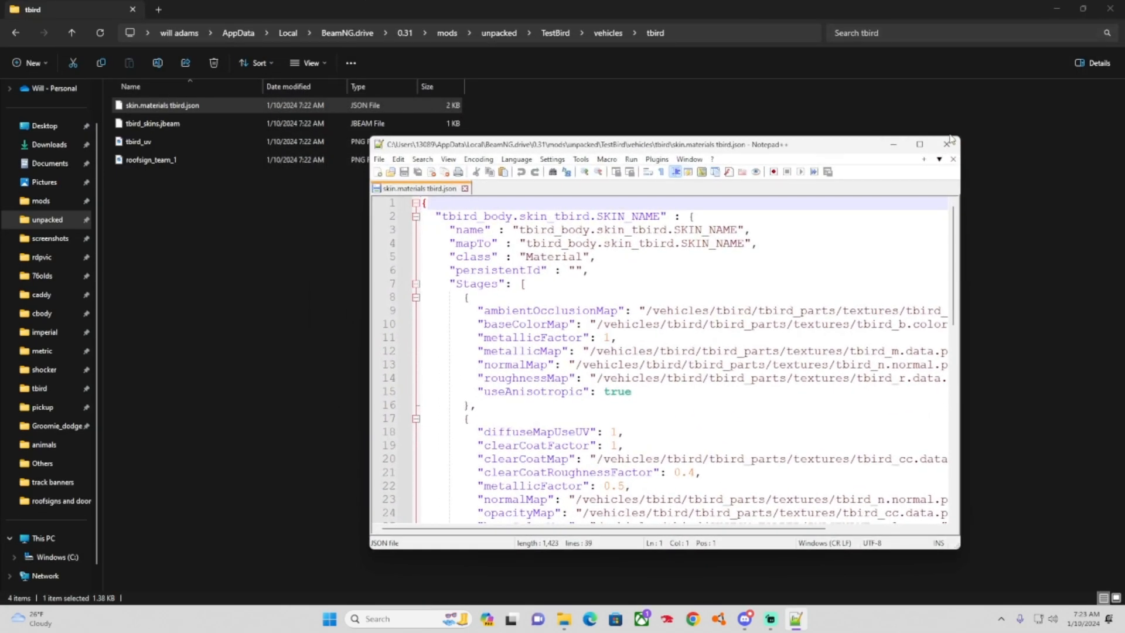
pyautogui.click(894, 145)
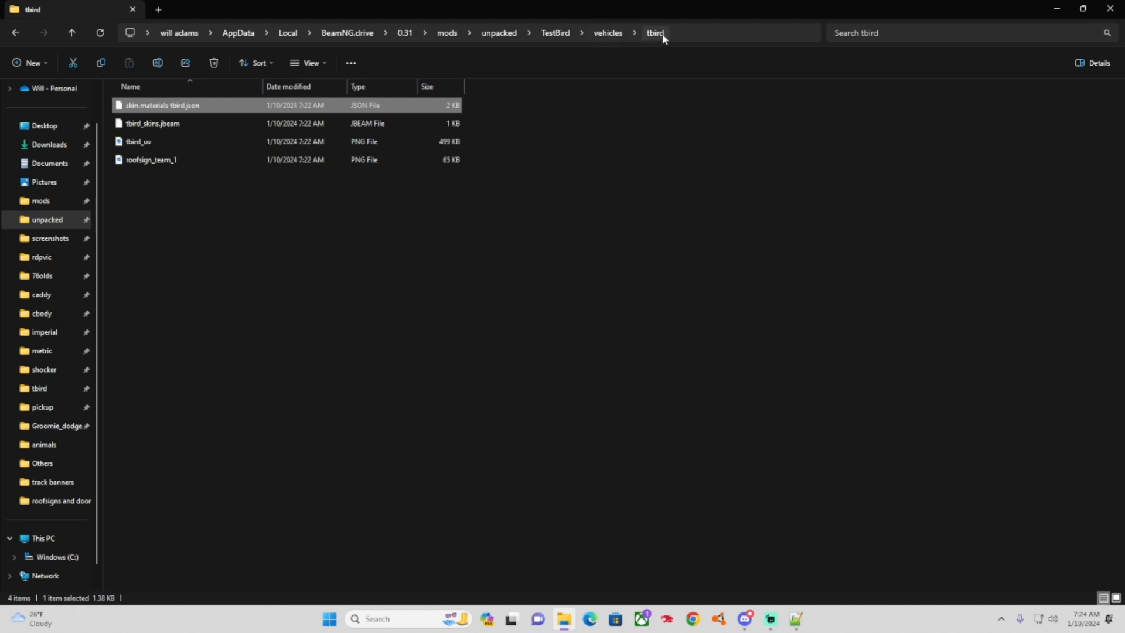
pyautogui.click(1057, 10)
pyautogui.doubleClick(1085, 145)
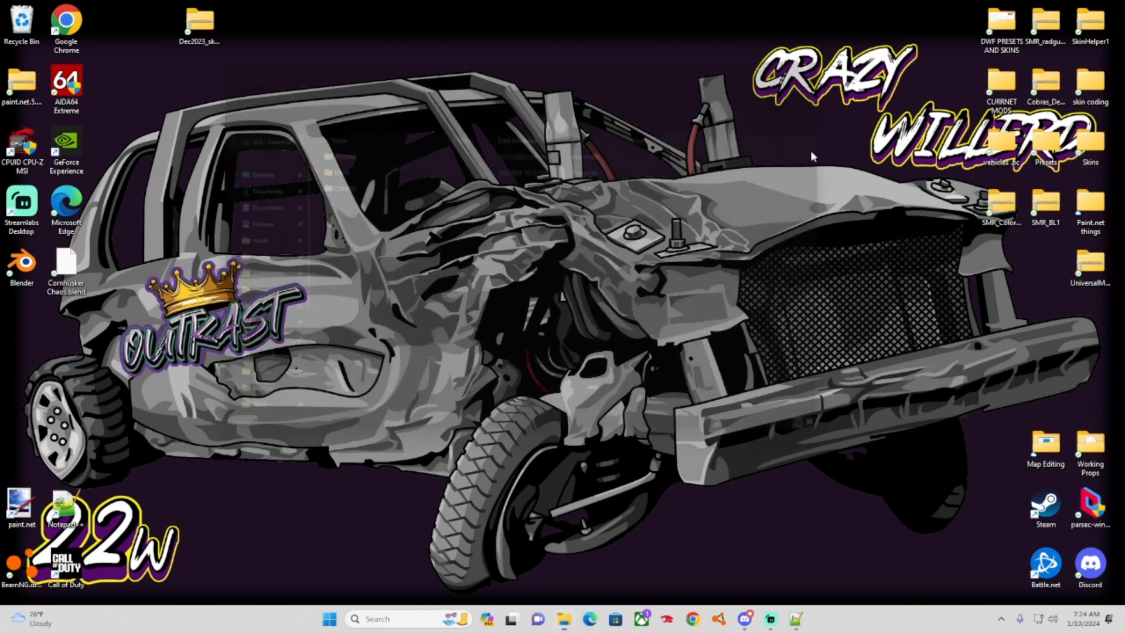
pyautogui.click(851, 46)
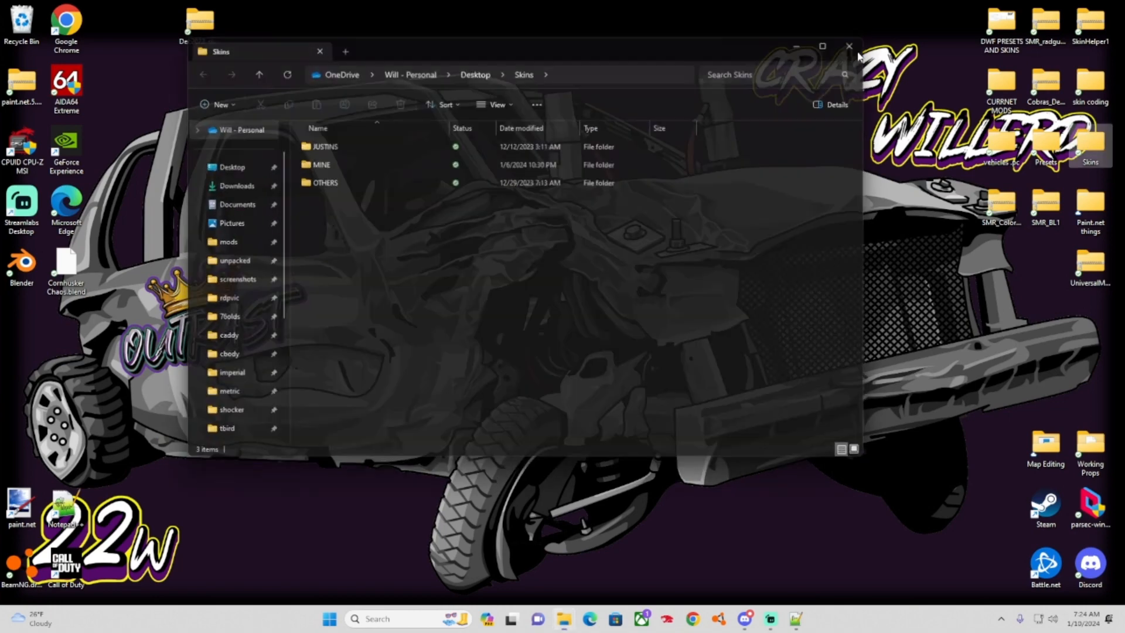
pyautogui.doubleClick(1091, 206)
pyautogui.click(866, 60)
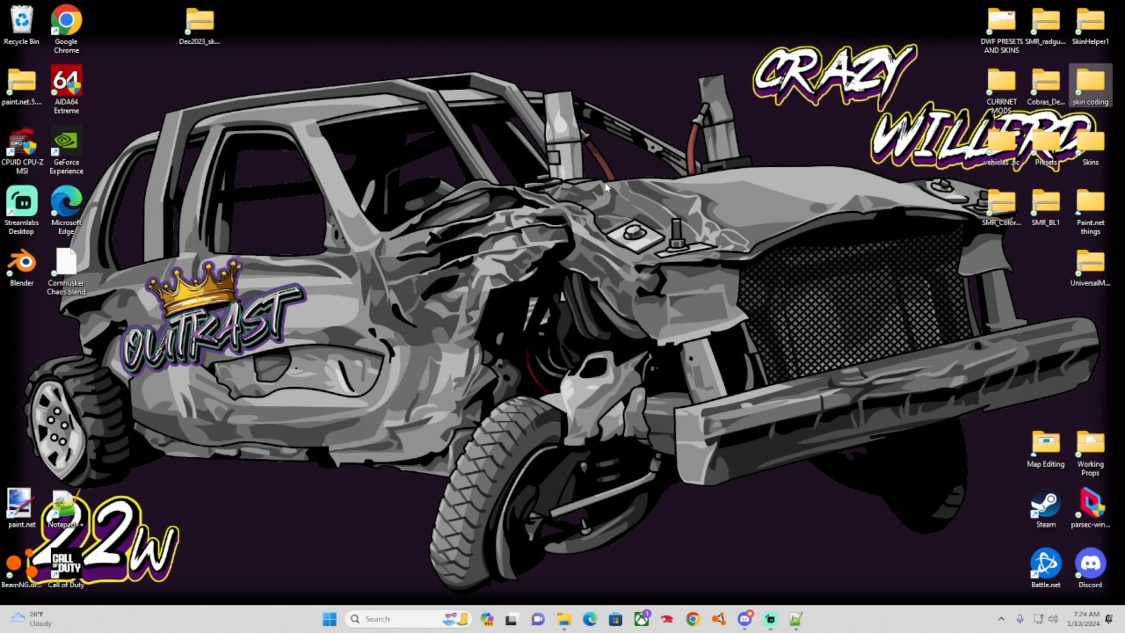
# Examine the folder structure inside the t_bird archive in the NORMAL folder of skin coding, down through vehicles to tbird.
pyautogui.doubleClick(1106, 88)
pyautogui.doubleClick(358, 178)
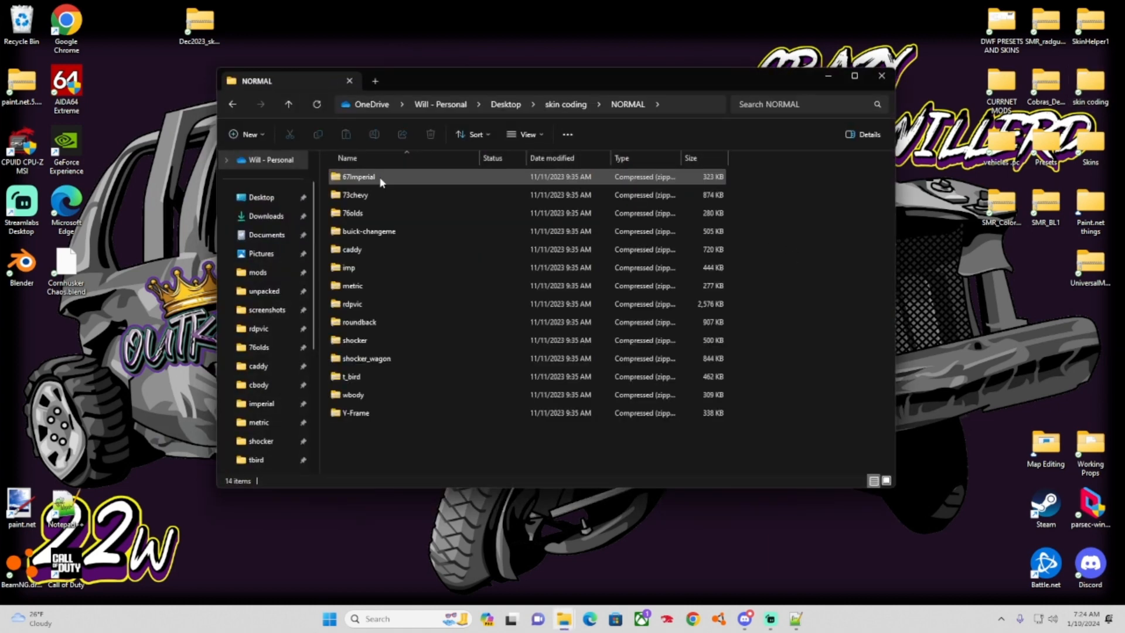
pyautogui.doubleClick(354, 376)
pyautogui.click(370, 178)
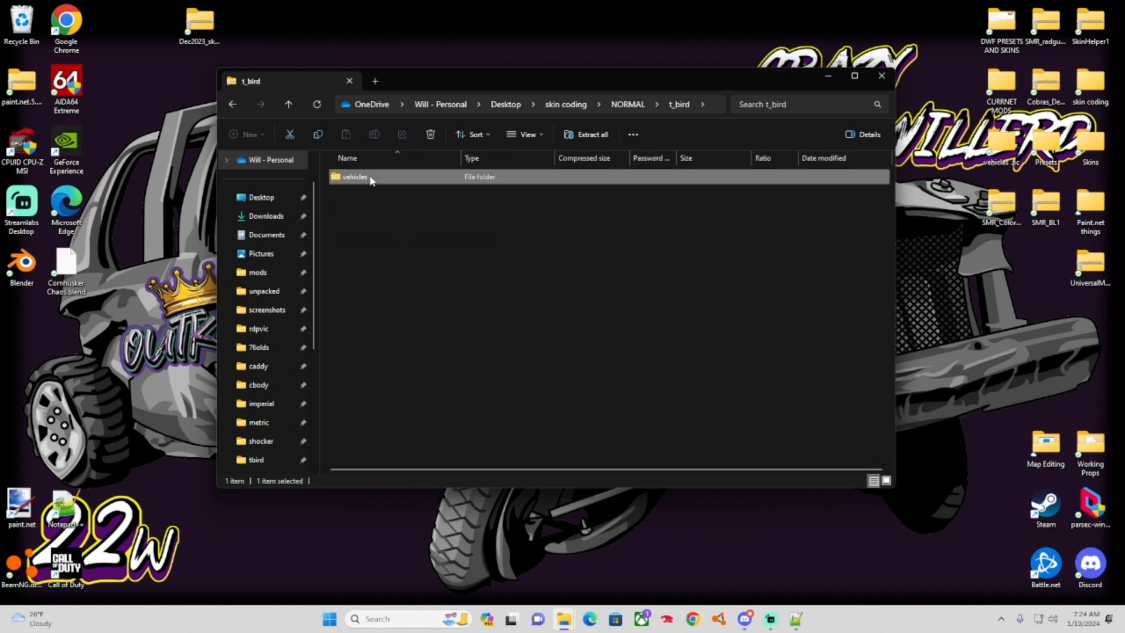
pyautogui.doubleClick(370, 178)
pyautogui.doubleClick(382, 176)
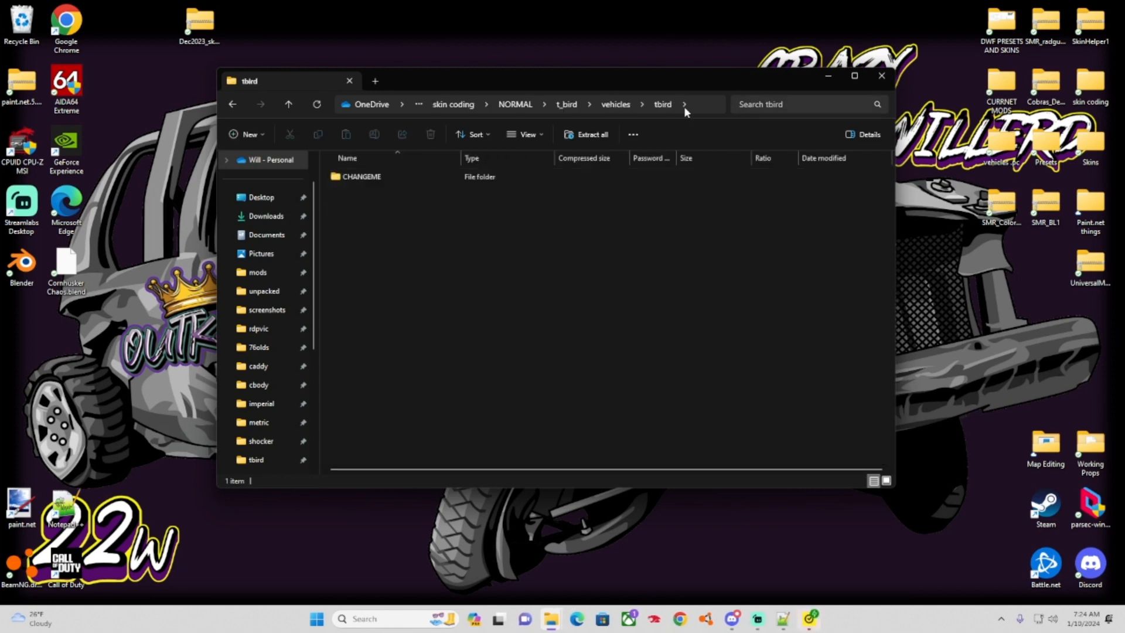
pyautogui.click(882, 76)
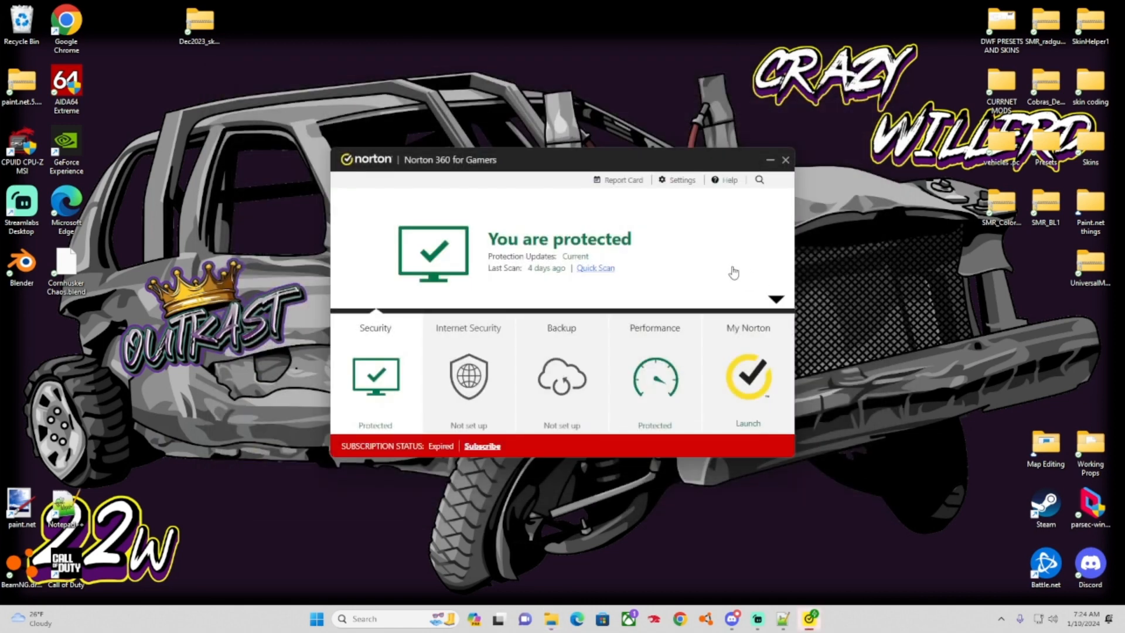
pyautogui.click(785, 160)
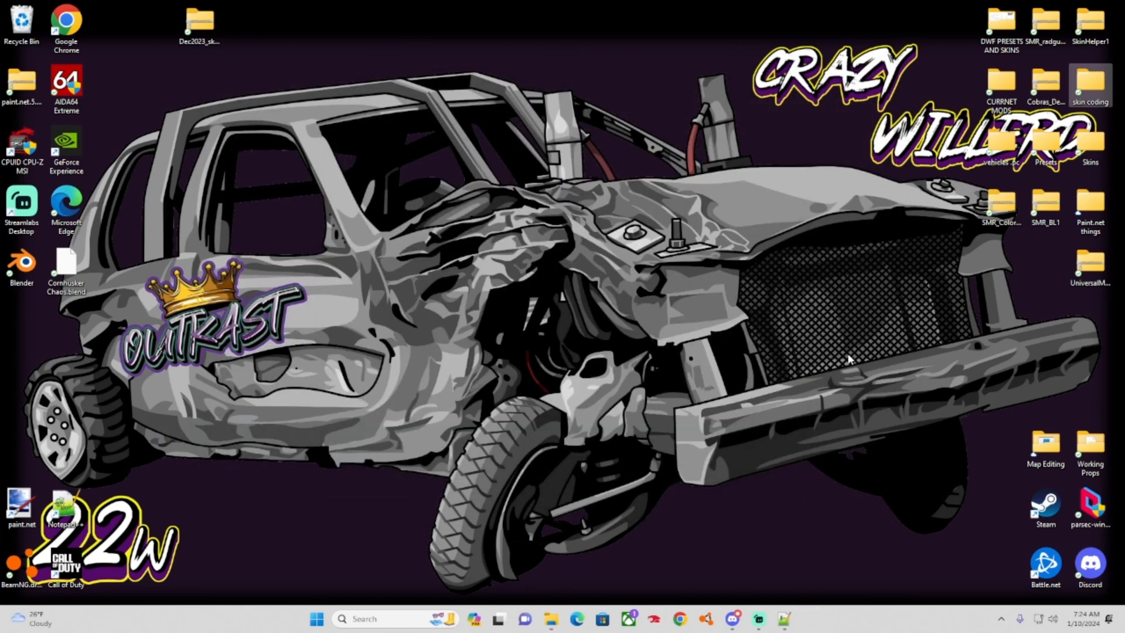
# Bring back the mod's tbird folder window and go up to the vehicles folder of TestBird.
pyautogui.click(566, 619)
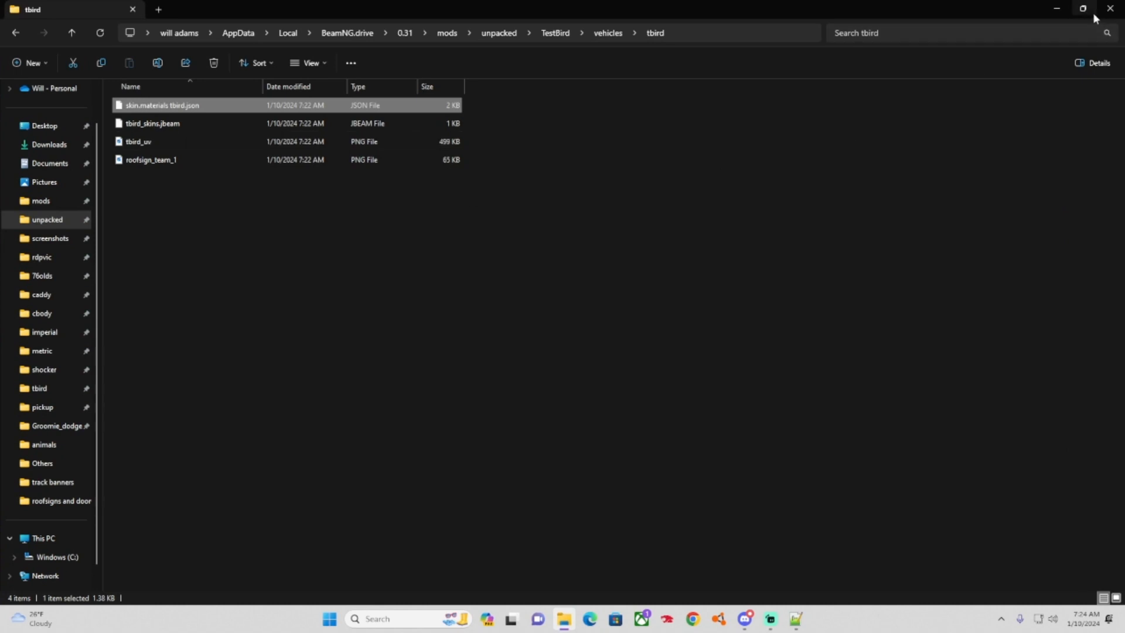
pyautogui.click(620, 33)
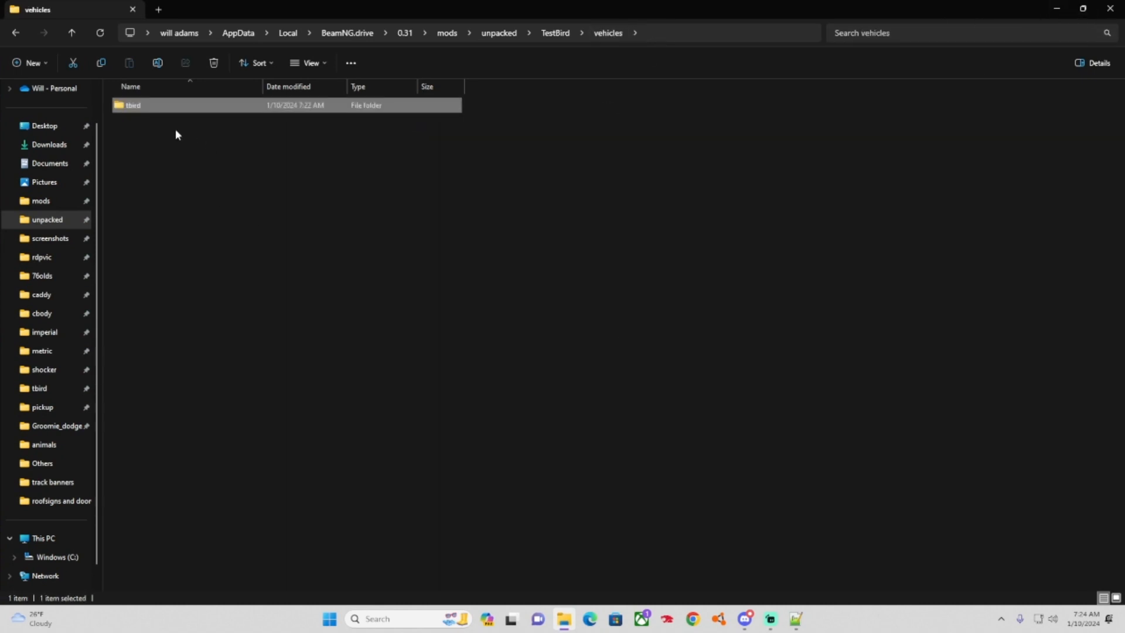
# Create a new folder named TestBird in the mod's vehicles folder, beside tbird.
pyautogui.rightClick(157, 160)
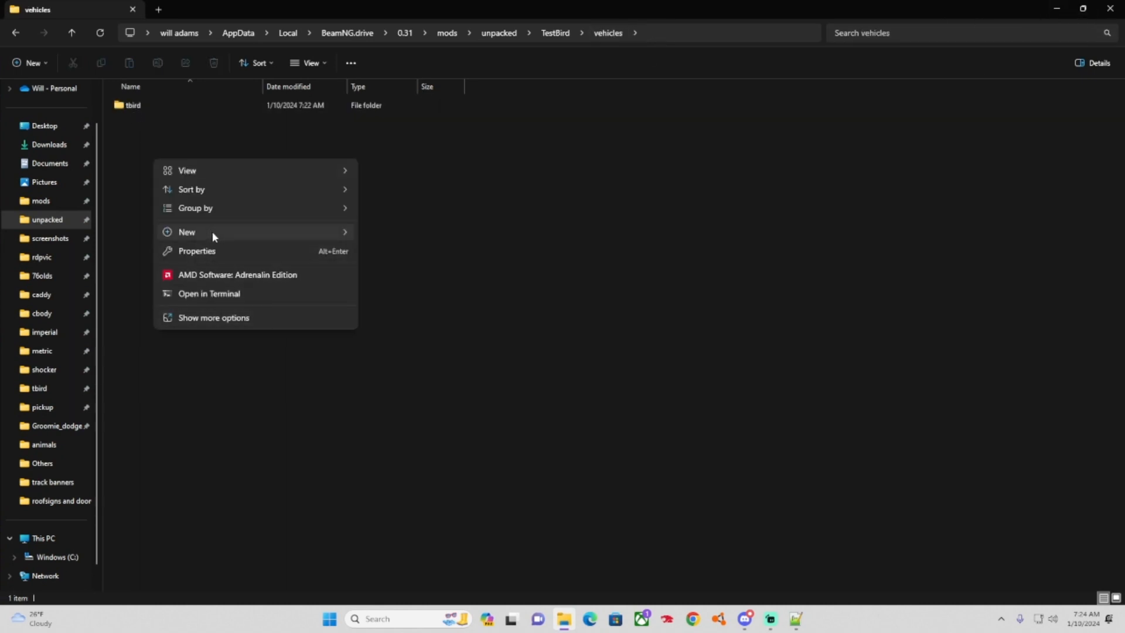
pyautogui.moveTo(213, 234)
pyautogui.click(409, 233)
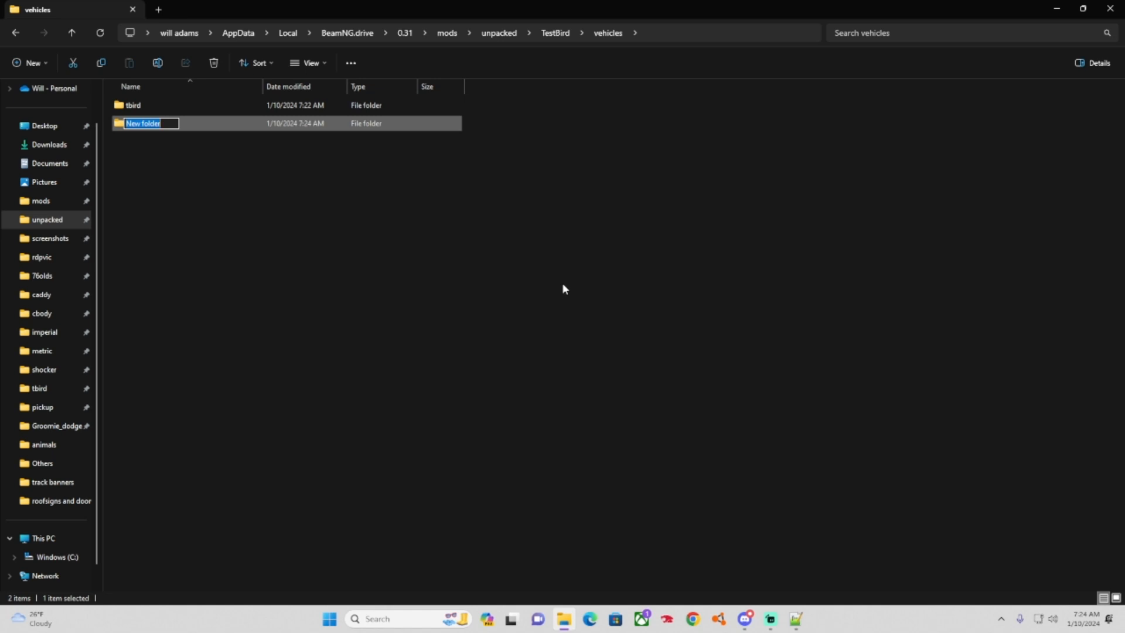
pyautogui.write('TestBird')
pyautogui.press('Return')
pyautogui.click(258, 232)
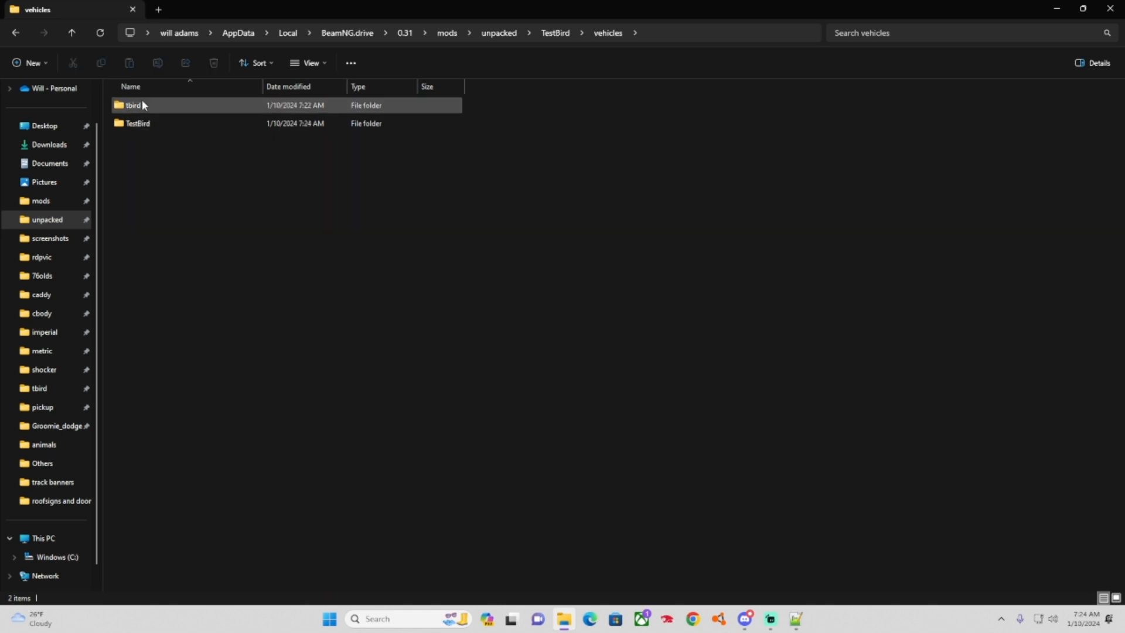
pyautogui.click(155, 124)
pyautogui.click(157, 63)
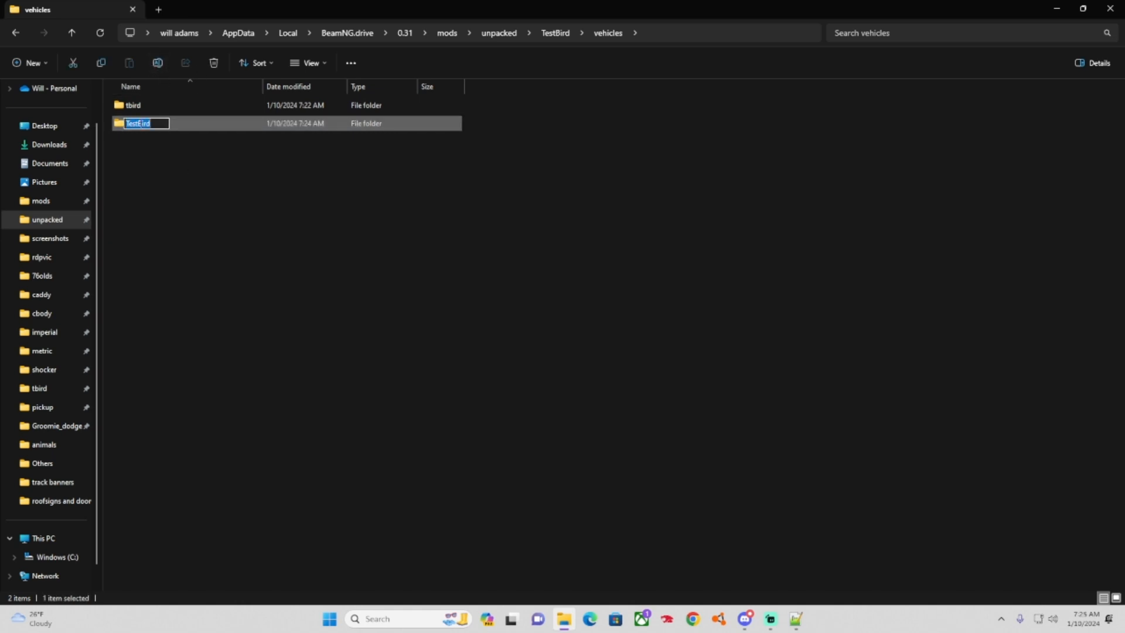
pyautogui.click(165, 164)
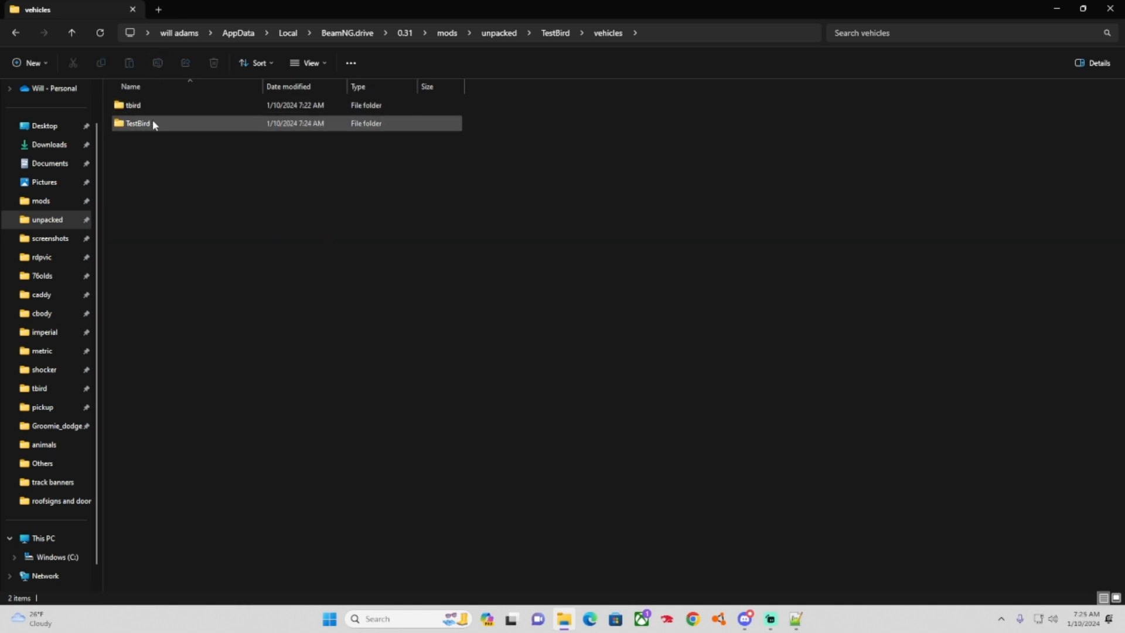
# Move the TestBird folder into tbird, move tbird's loose files into it, and open the TestBird folder.
pyautogui.moveTo(152, 120); pyautogui.dragTo(147, 108)
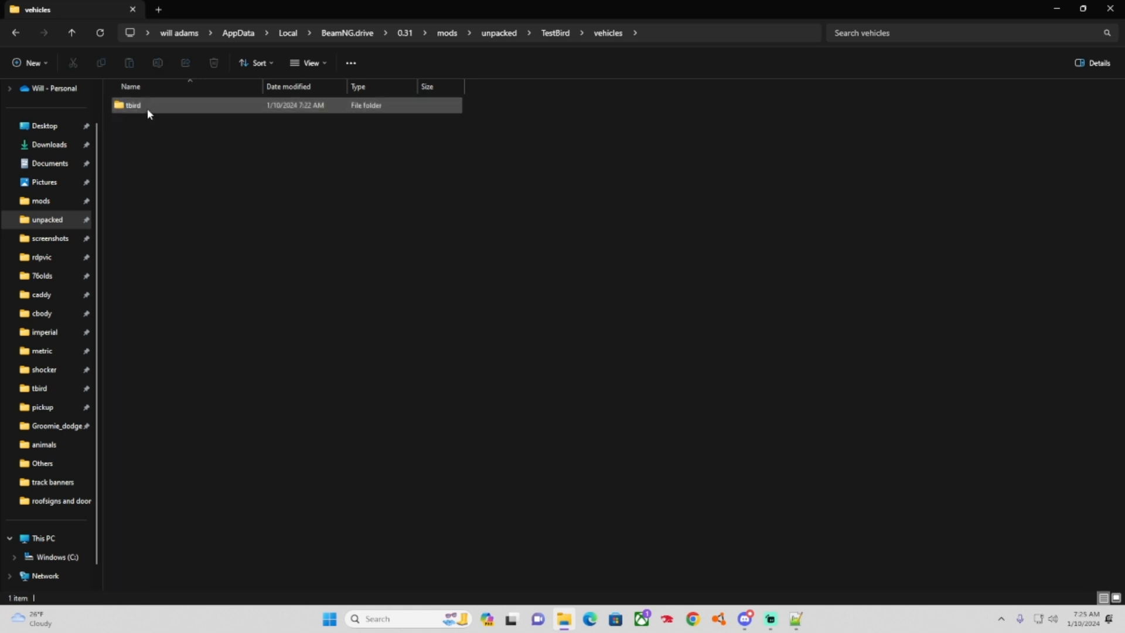
pyautogui.doubleClick(147, 108)
pyautogui.moveTo(146, 201); pyautogui.dragTo(147, 111)
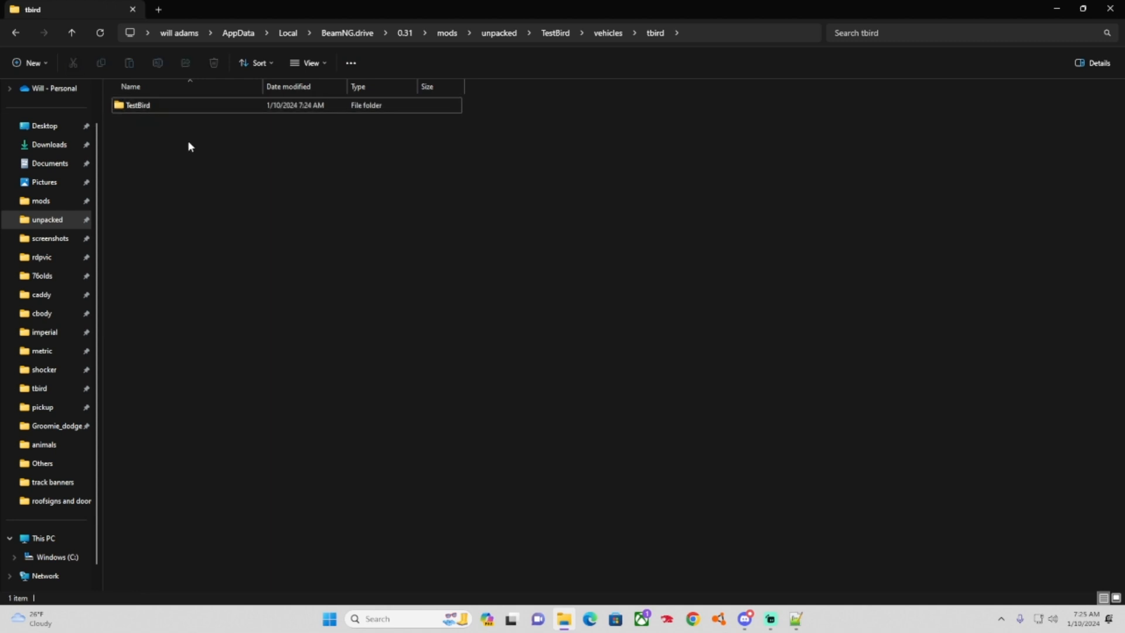
pyautogui.doubleClick(164, 108)
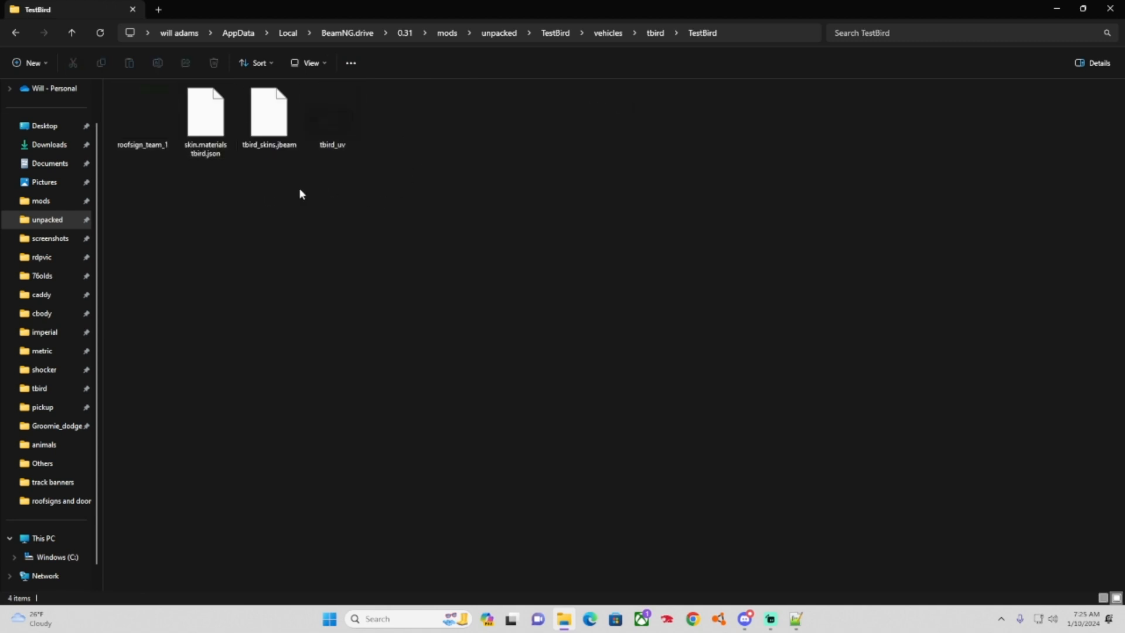
# Switch to Notepad++, keep the outdated skin.materials tbird.json in the editor, save it and close the editor.
pyautogui.click(792, 616)
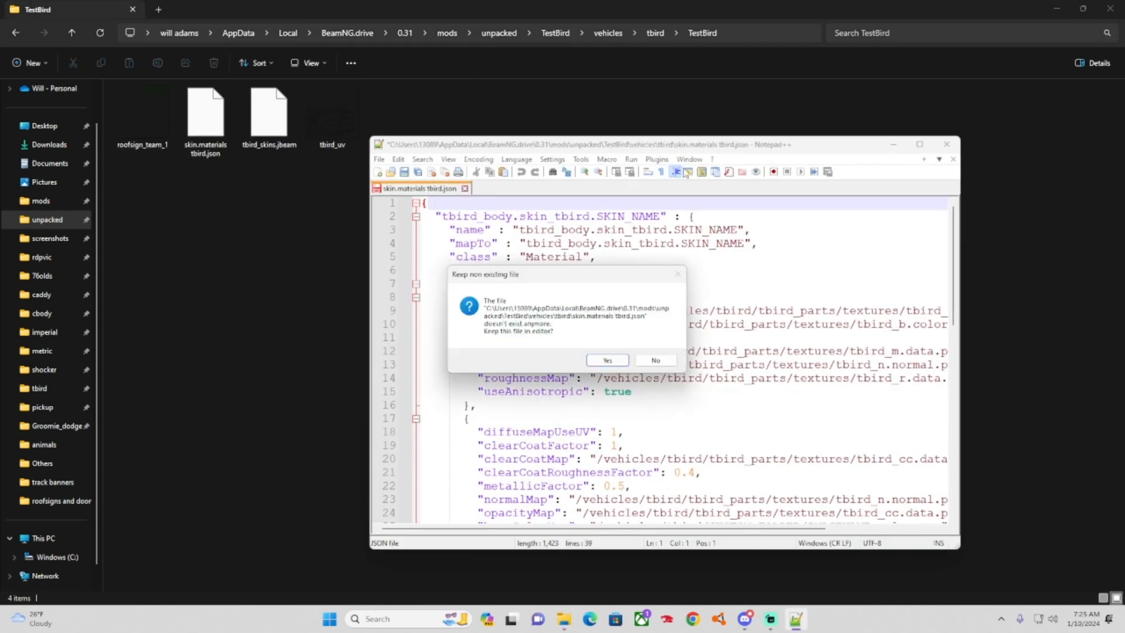
pyautogui.click(607, 360)
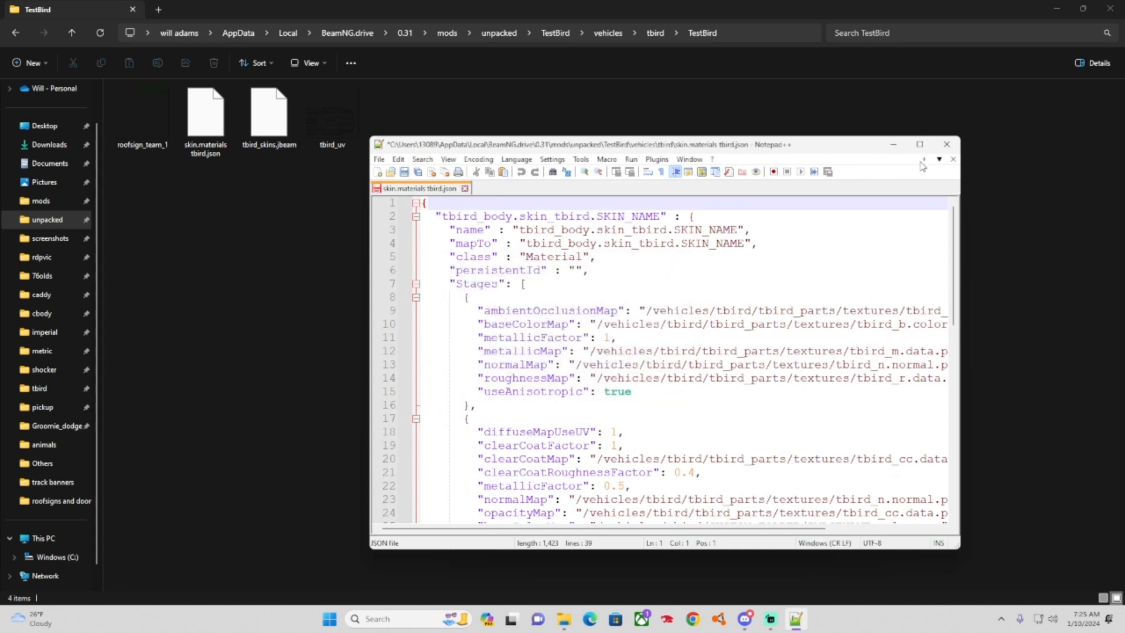
pyautogui.click(947, 143)
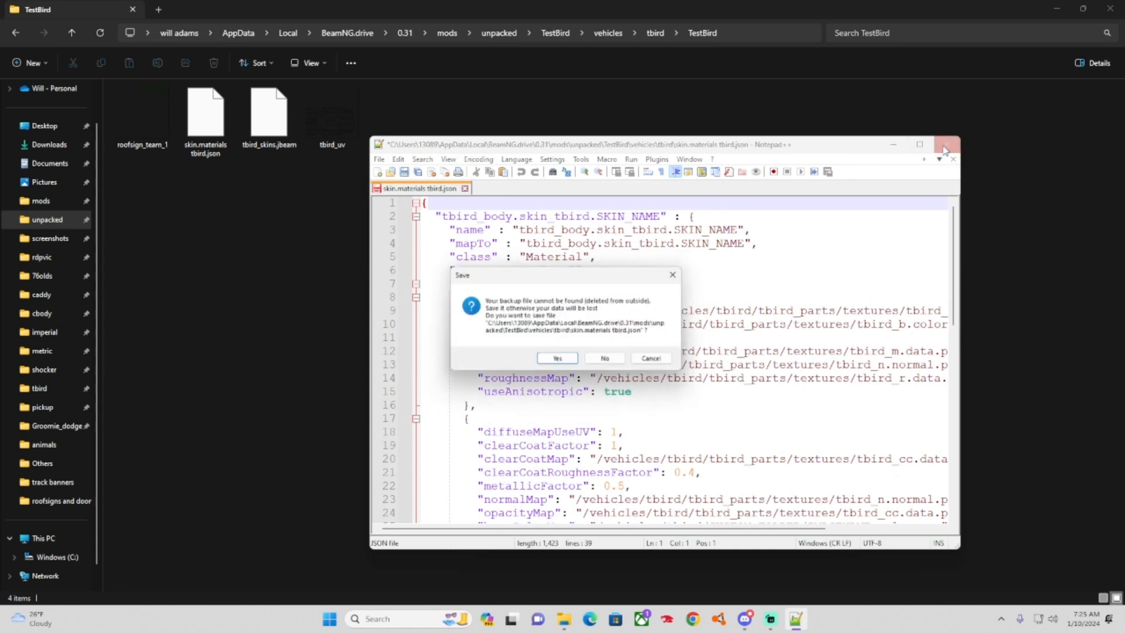
pyautogui.click(626, 361)
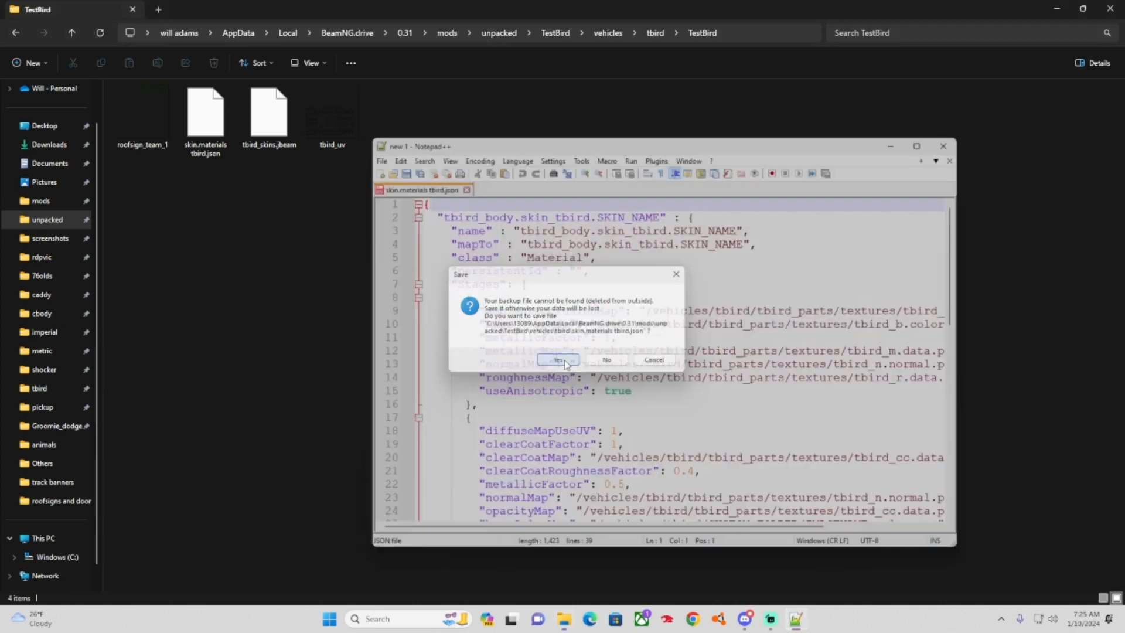
# Open the TestBird folder's skin.materials tbird.json in Notepad++ and close the outdated copy of that file.
pyautogui.click(206, 111)
pyautogui.rightClick(206, 112)
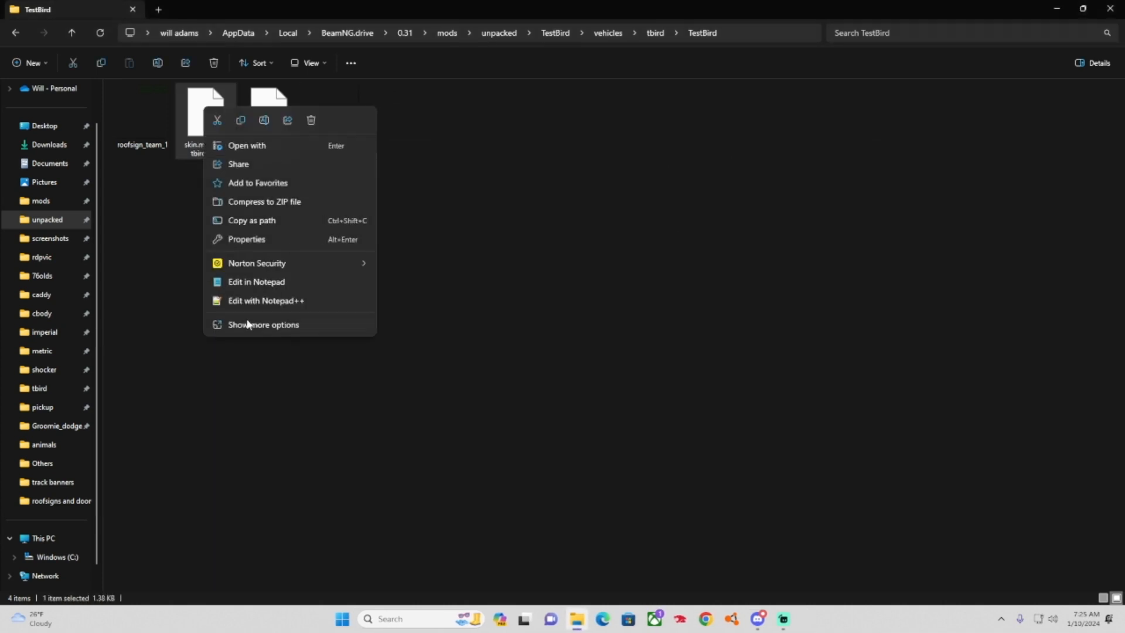
pyautogui.click(266, 298)
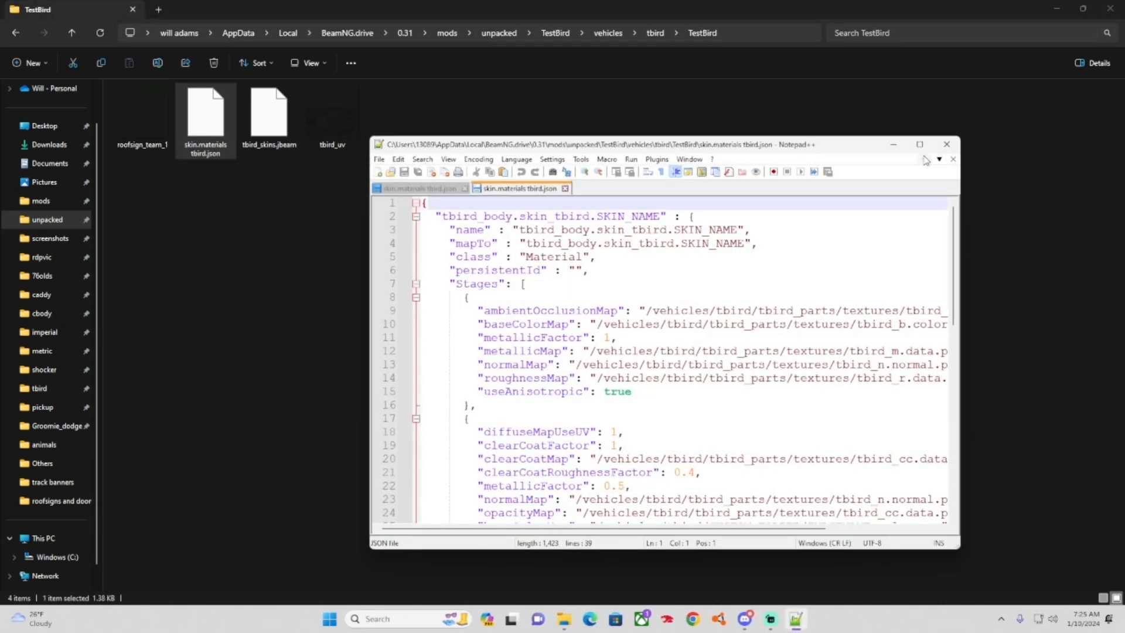
pyautogui.click(920, 144)
pyautogui.click(95, 49)
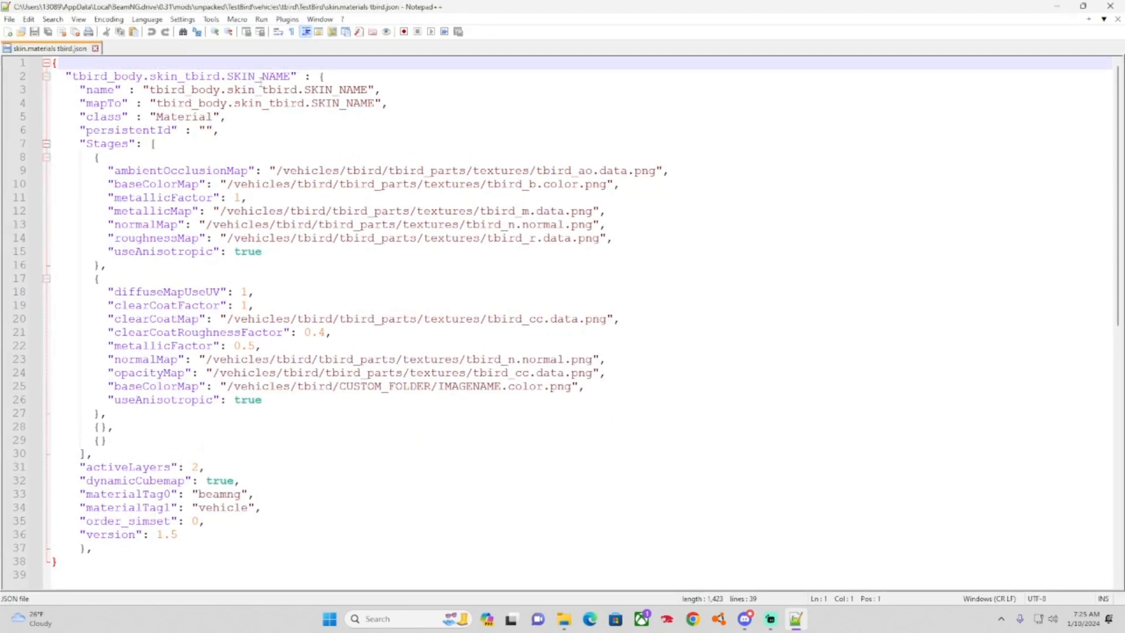
pyautogui.click(1083, 7)
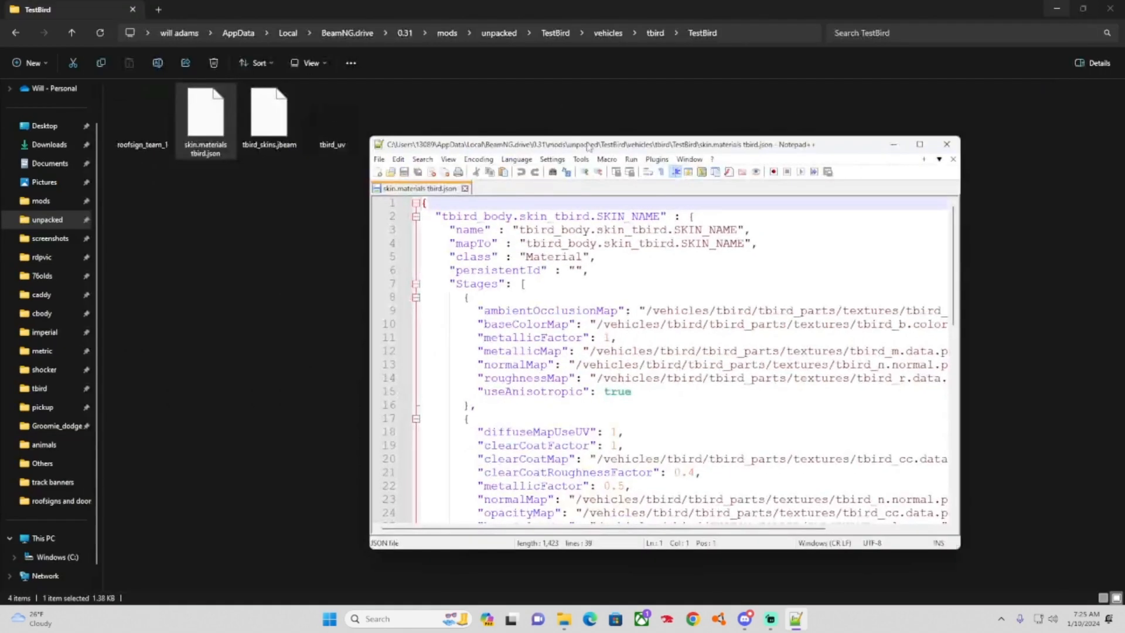
# Replace every SKIN_NAME in skin.materials tbird.json with TestBird and check the renamed entries.
pyautogui.doubleClick(600, 217)
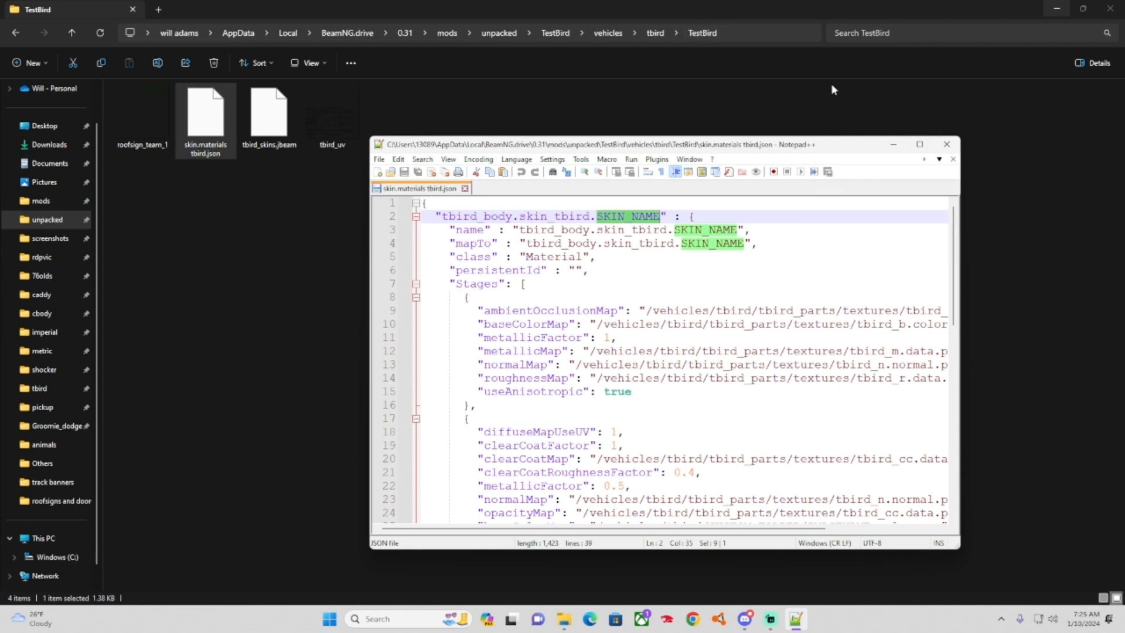
pyautogui.click(918, 145)
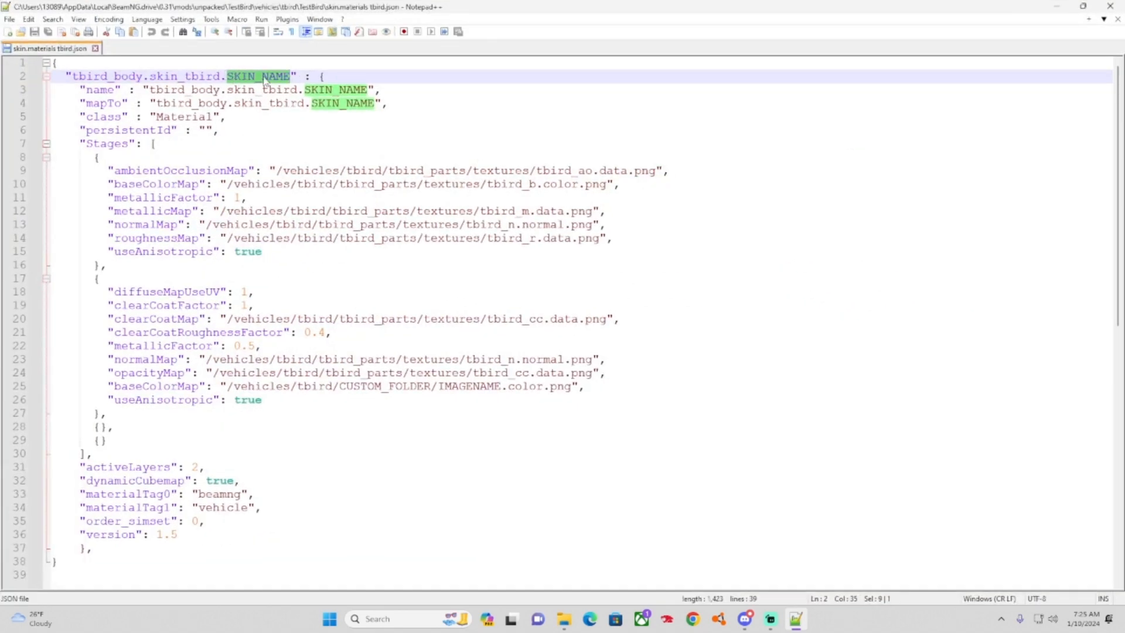
pyautogui.click(53, 20)
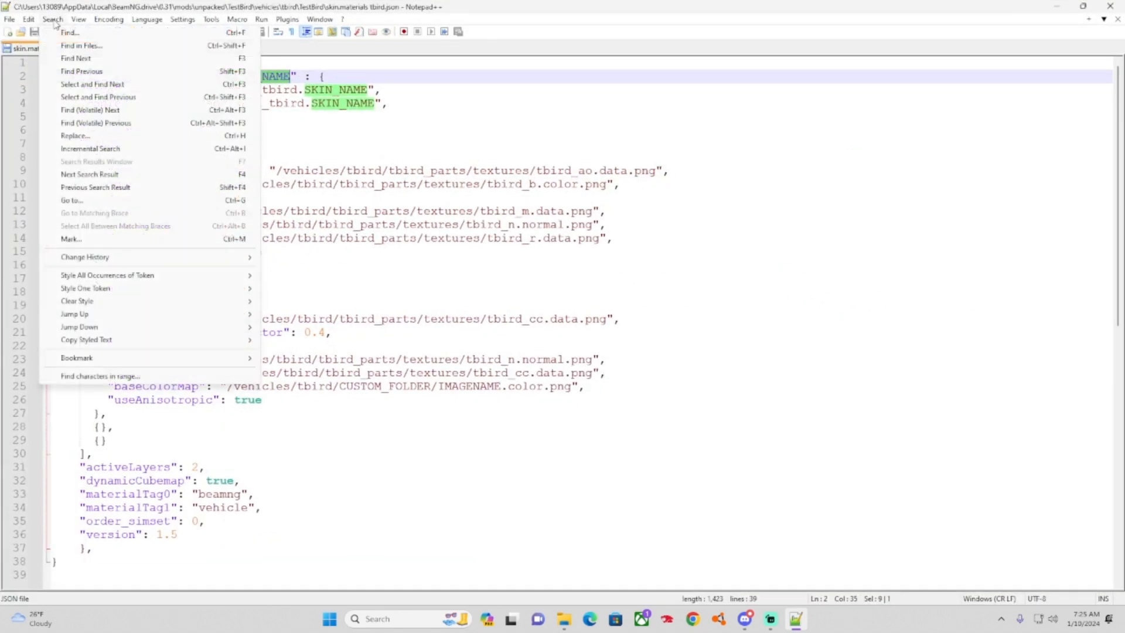
pyautogui.click(75, 135)
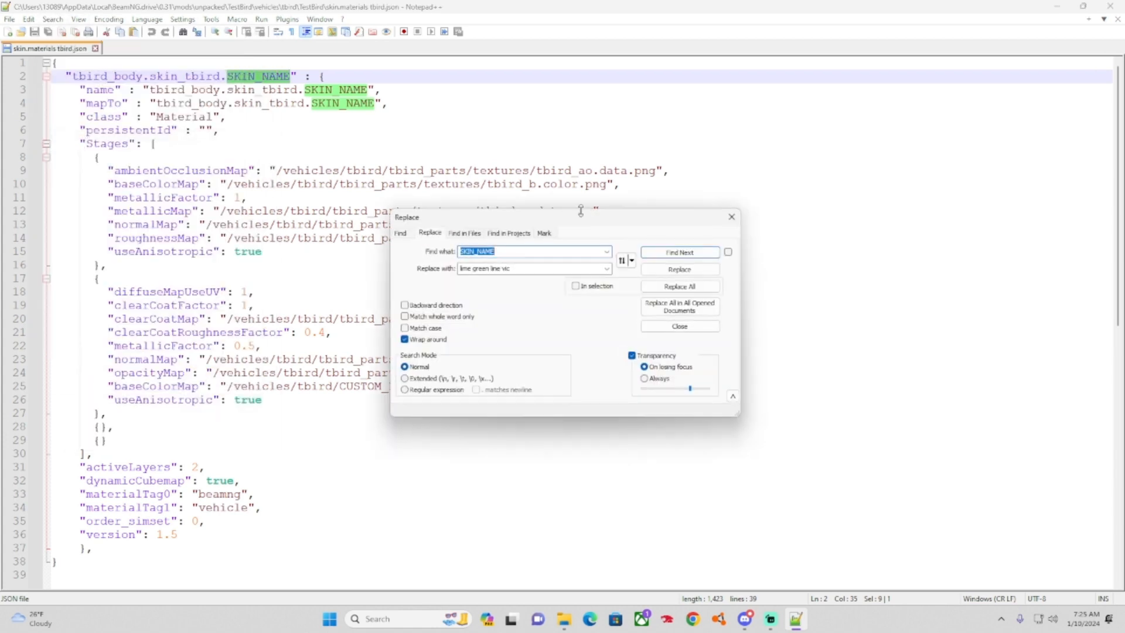
pyautogui.click(518, 268)
pyautogui.write('TestBird')
pyautogui.click(710, 288)
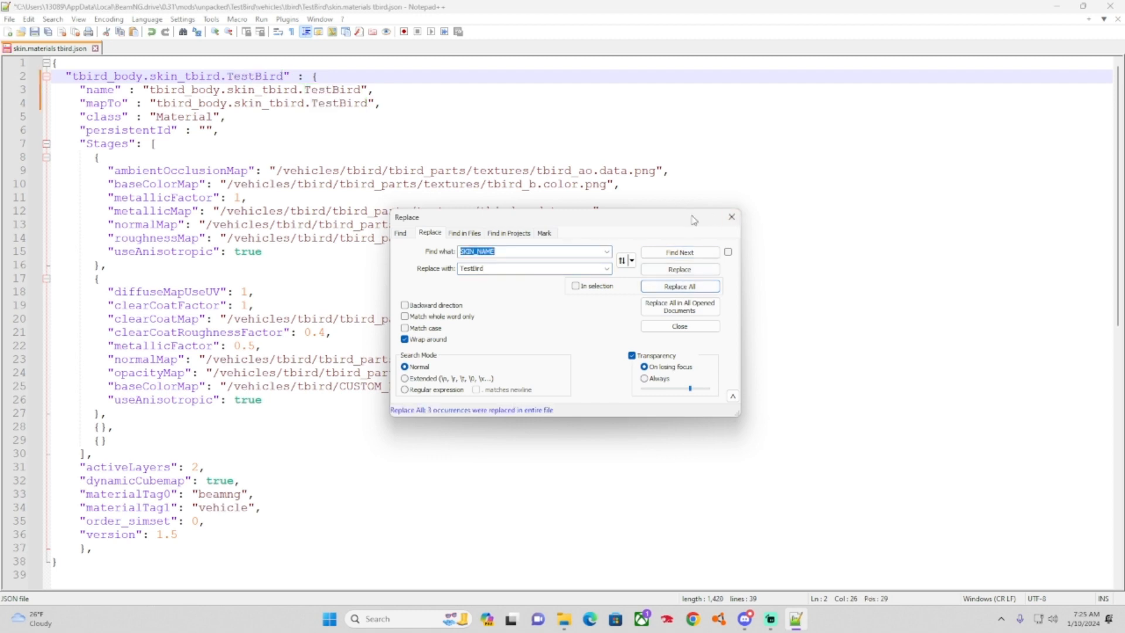
pyautogui.click(732, 218)
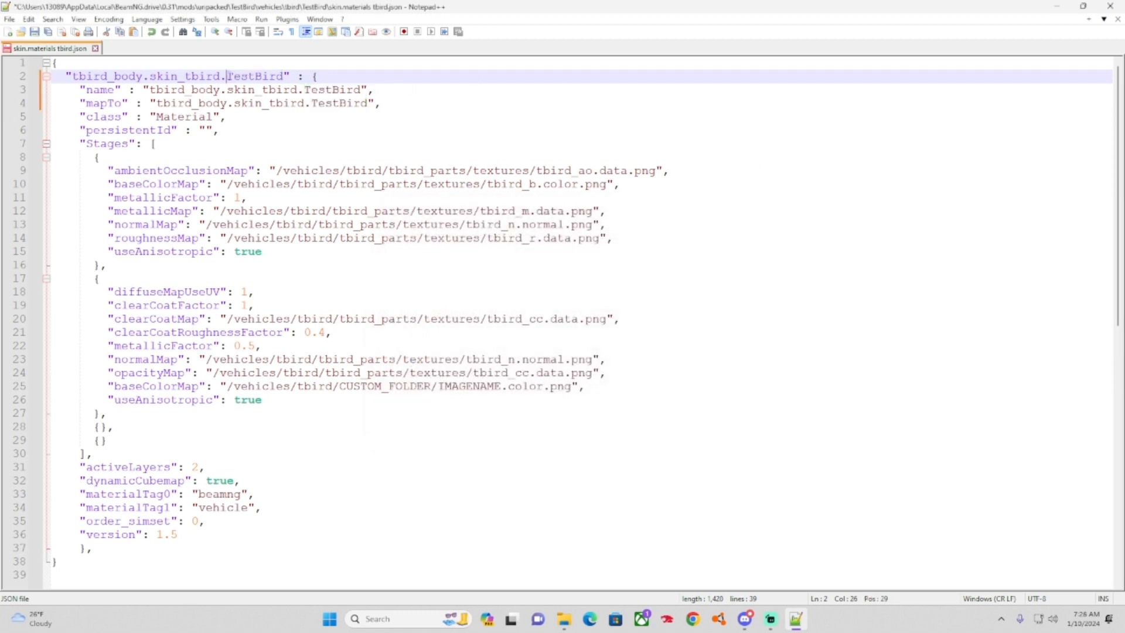
pyautogui.moveTo(227, 76); pyautogui.dragTo(368, 109)
pyautogui.click(409, 102)
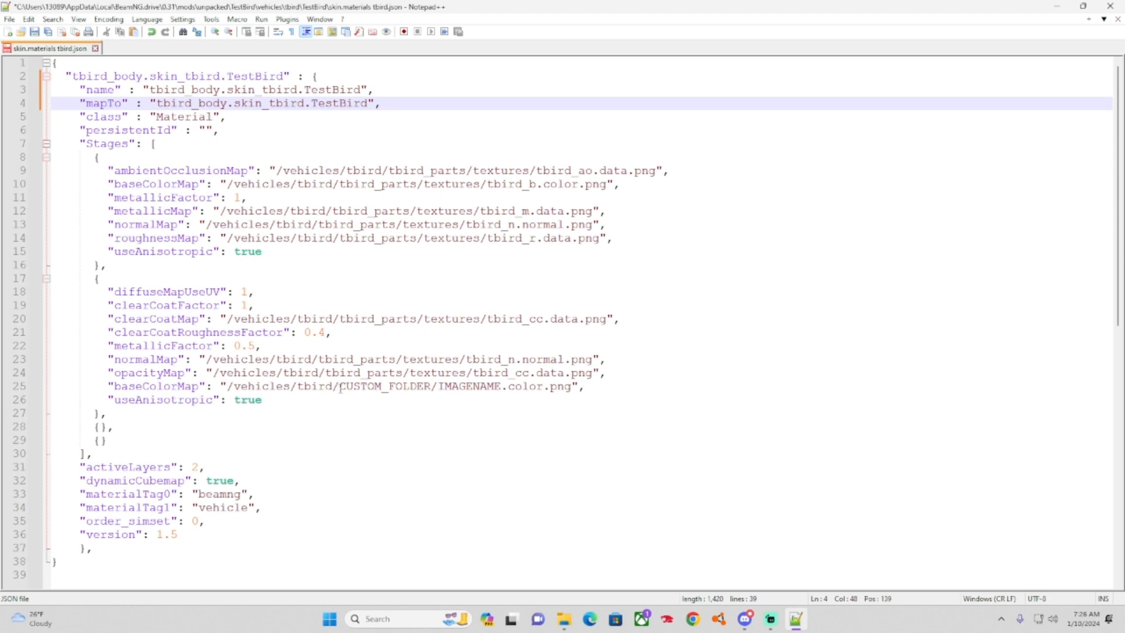
# Set the second stage's baseColorMap path to /vehicles/tbird/TestBird/TestBird.dds, then save the file and close the editor.
pyautogui.moveTo(340, 388); pyautogui.dragTo(431, 387)
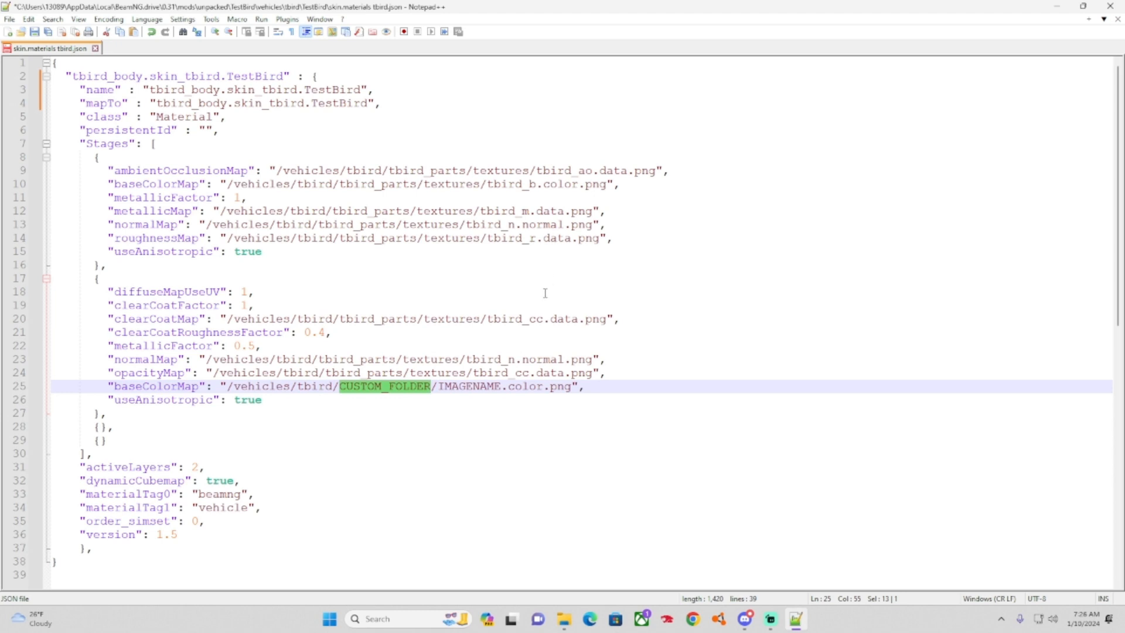
pyautogui.write('TestBird')
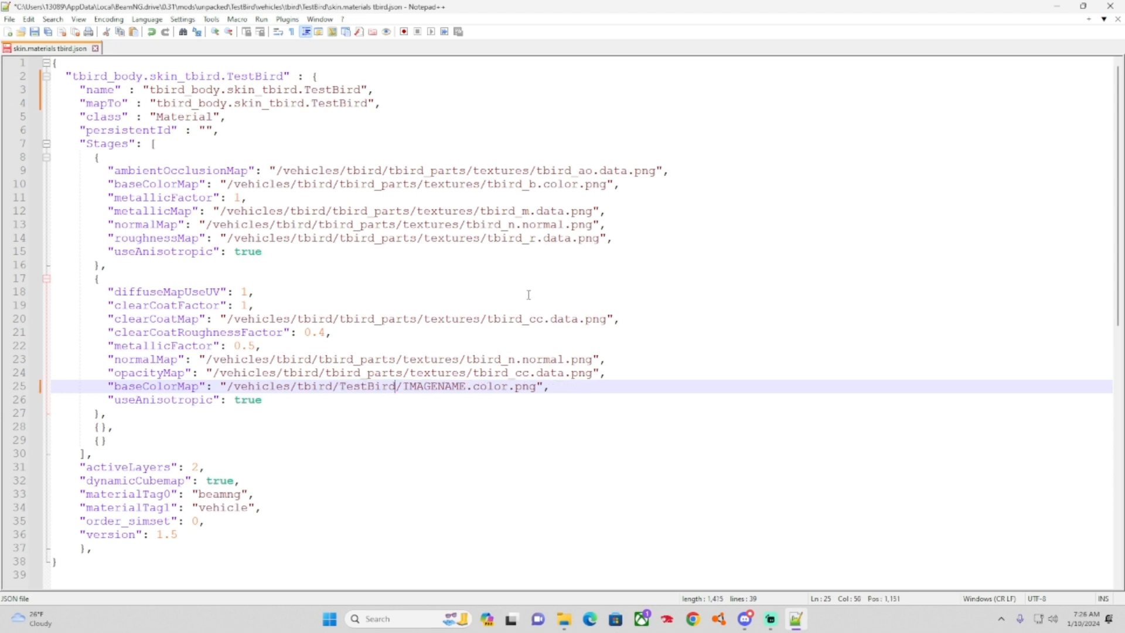
pyautogui.moveTo(403, 386); pyautogui.dragTo(467, 387)
pyautogui.write('TestBird')
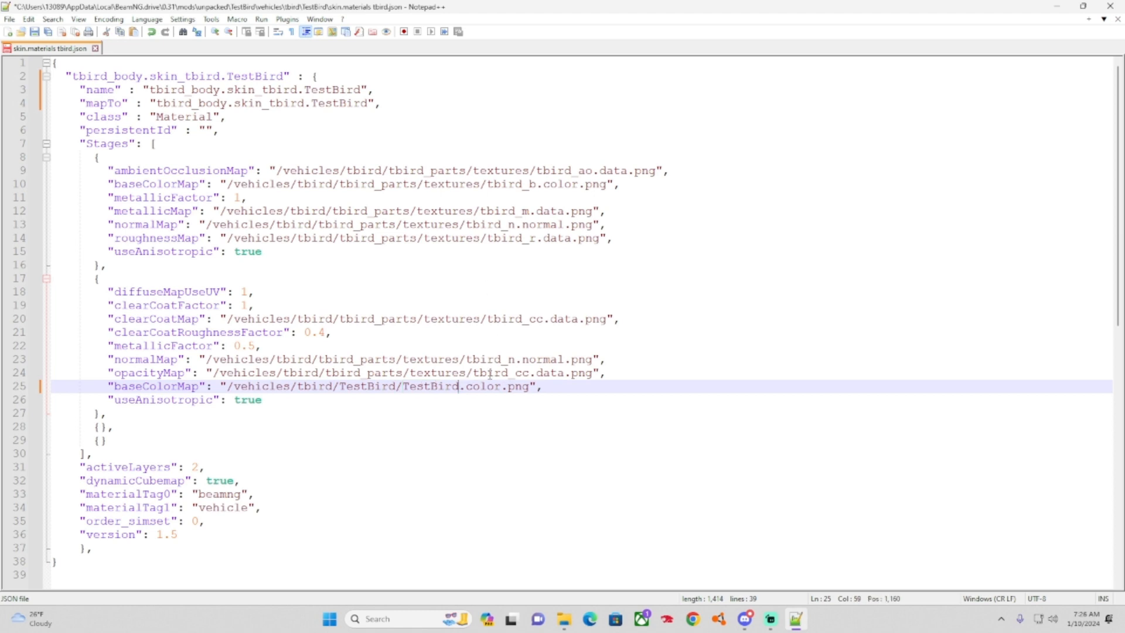
pyautogui.moveTo(464, 387); pyautogui.dragTo(532, 389)
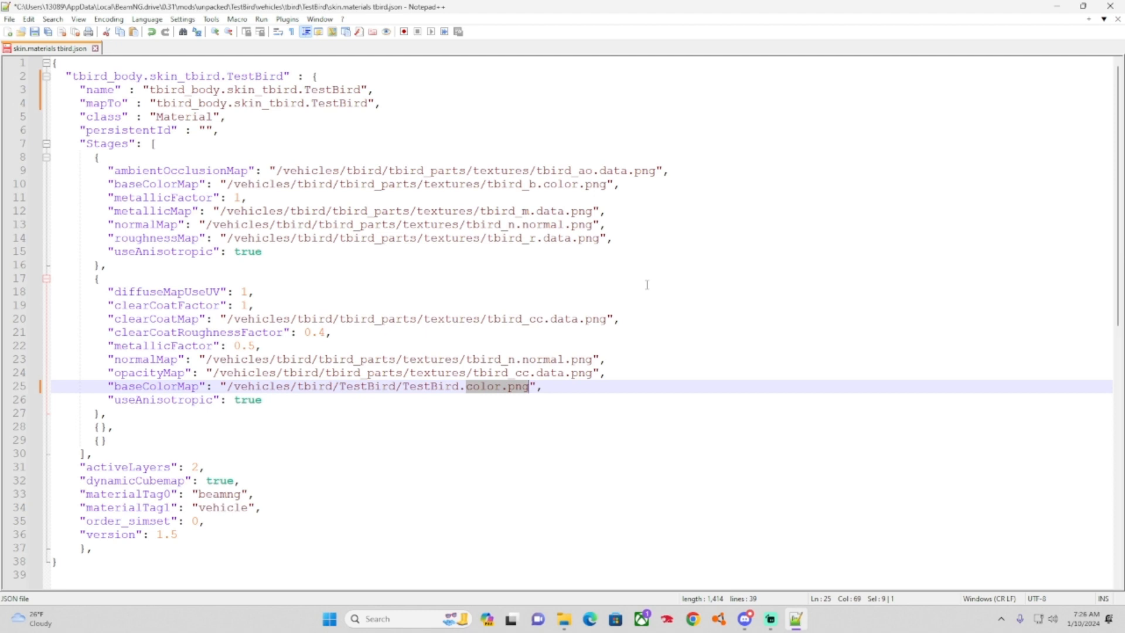
pyautogui.press('Delete')
pyautogui.write('dds')
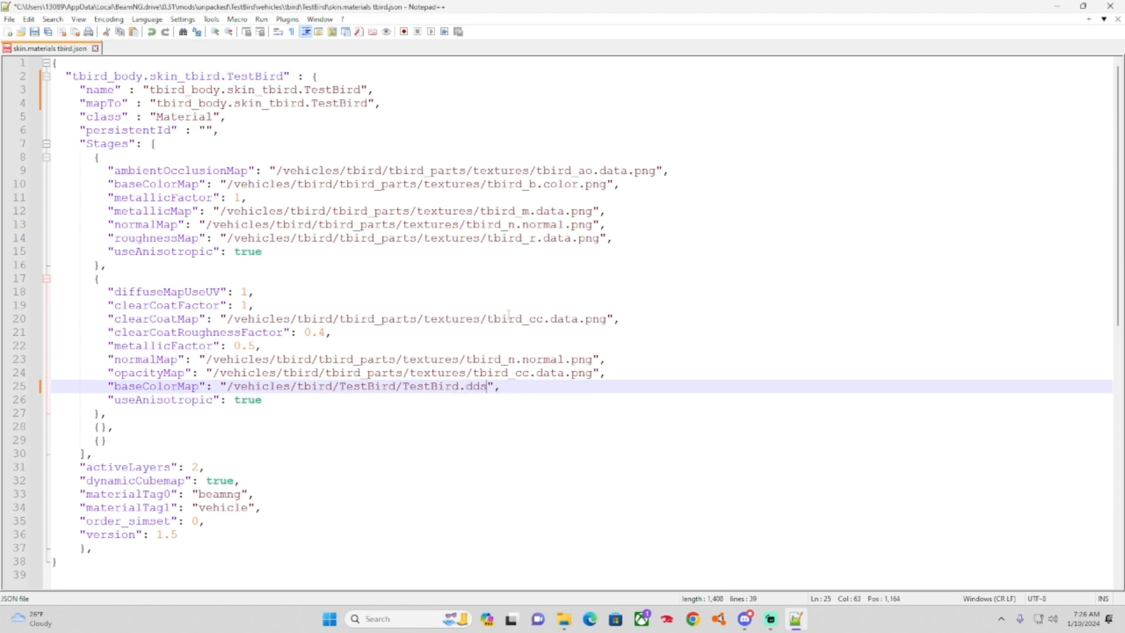
pyautogui.click(9, 19)
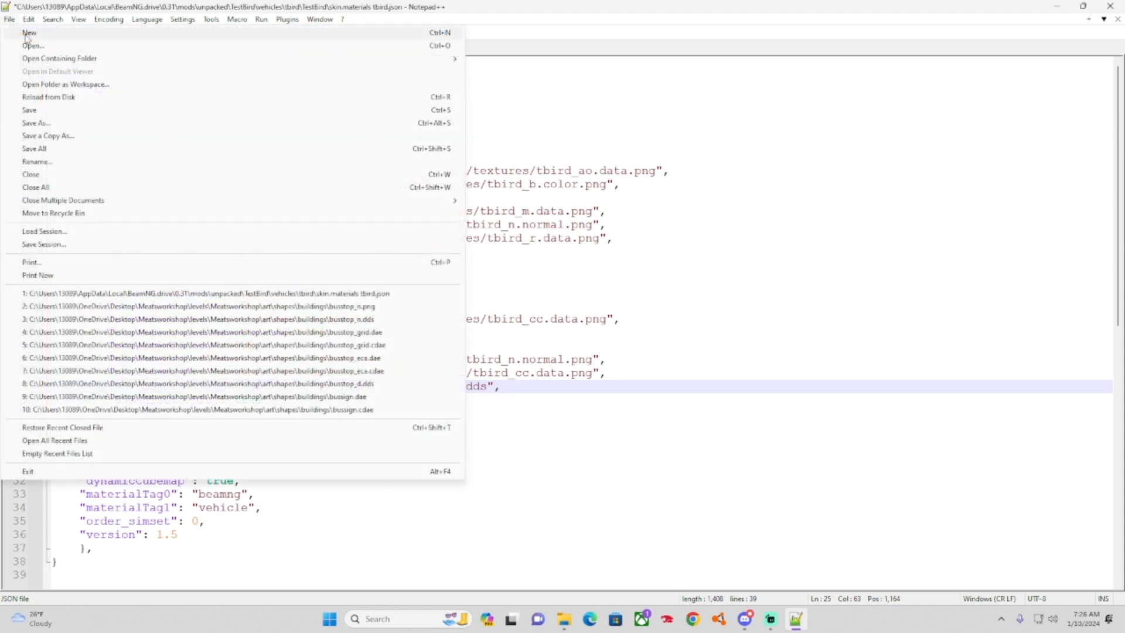
pyautogui.click(29, 111)
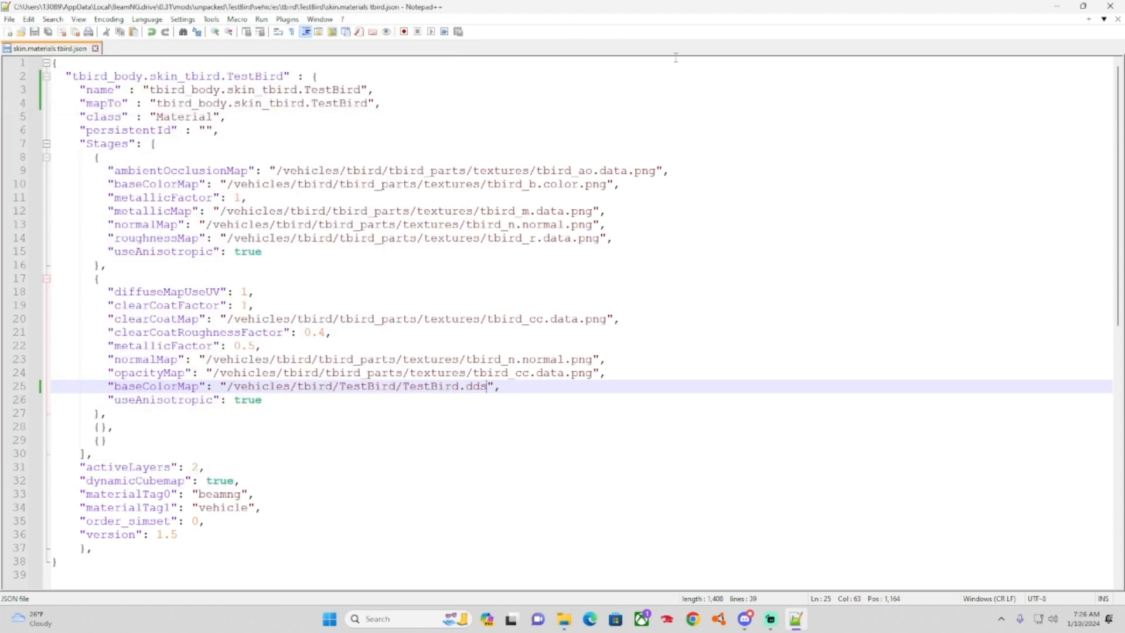
pyautogui.click(1110, 6)
# Open tbird_skins.jbeam from the TestBird folder in Notepad++.
pyautogui.click(263, 114)
pyautogui.rightClick(262, 120)
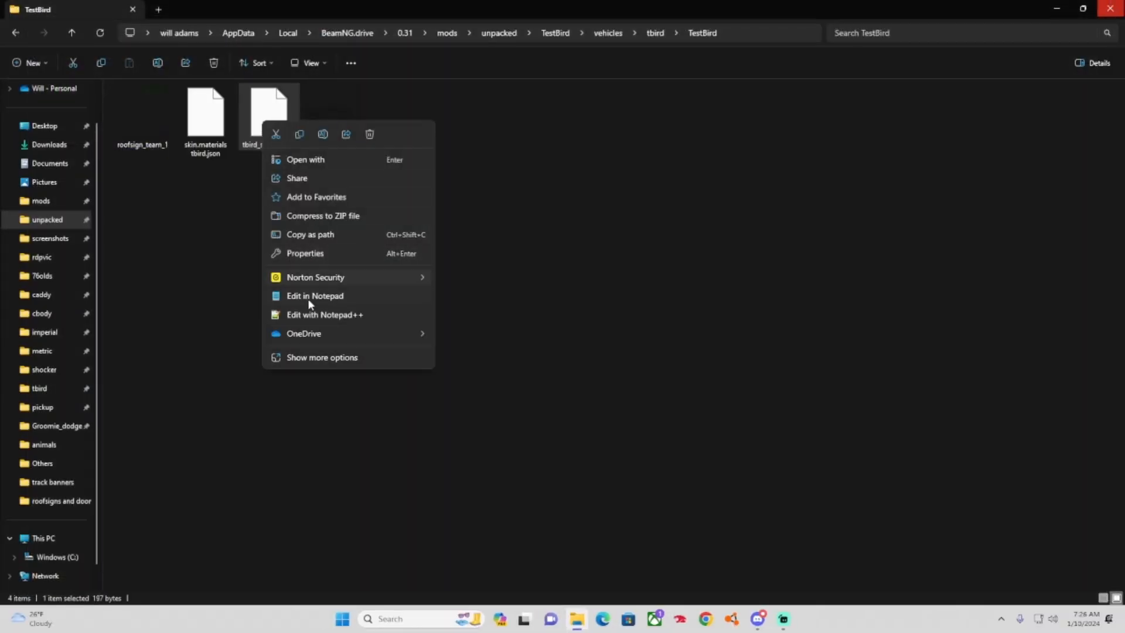
pyautogui.click(314, 315)
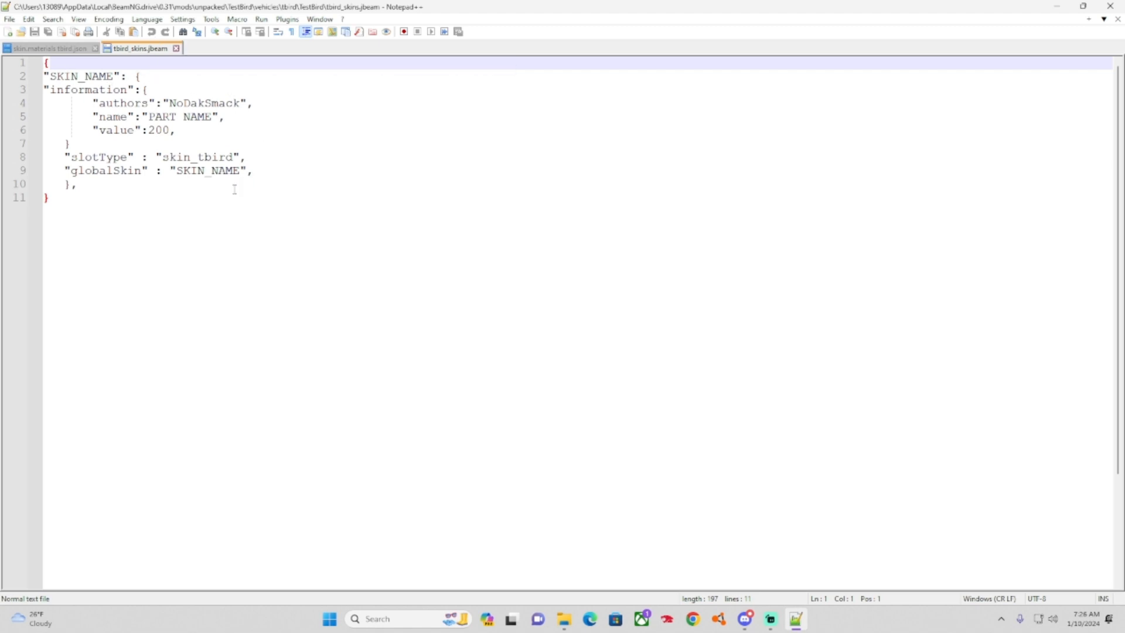
# Replace every SKIN_NAME in tbird_skins.jbeam with TestBird.
pyautogui.moveTo(51, 77); pyautogui.dragTo(113, 76)
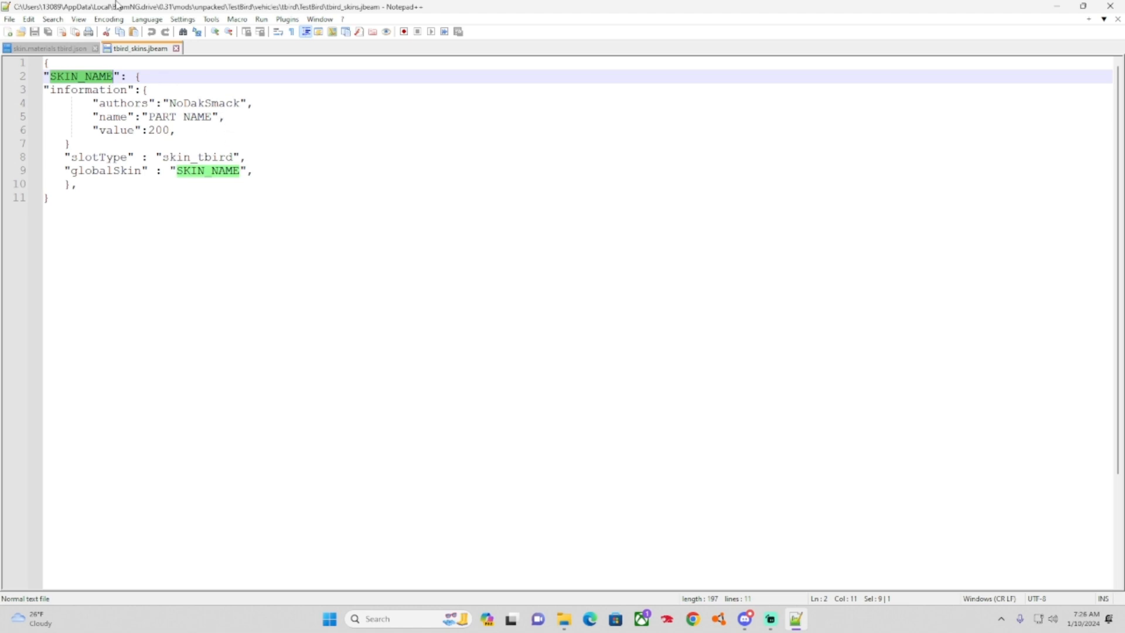
pyautogui.click(53, 18)
pyautogui.click(76, 134)
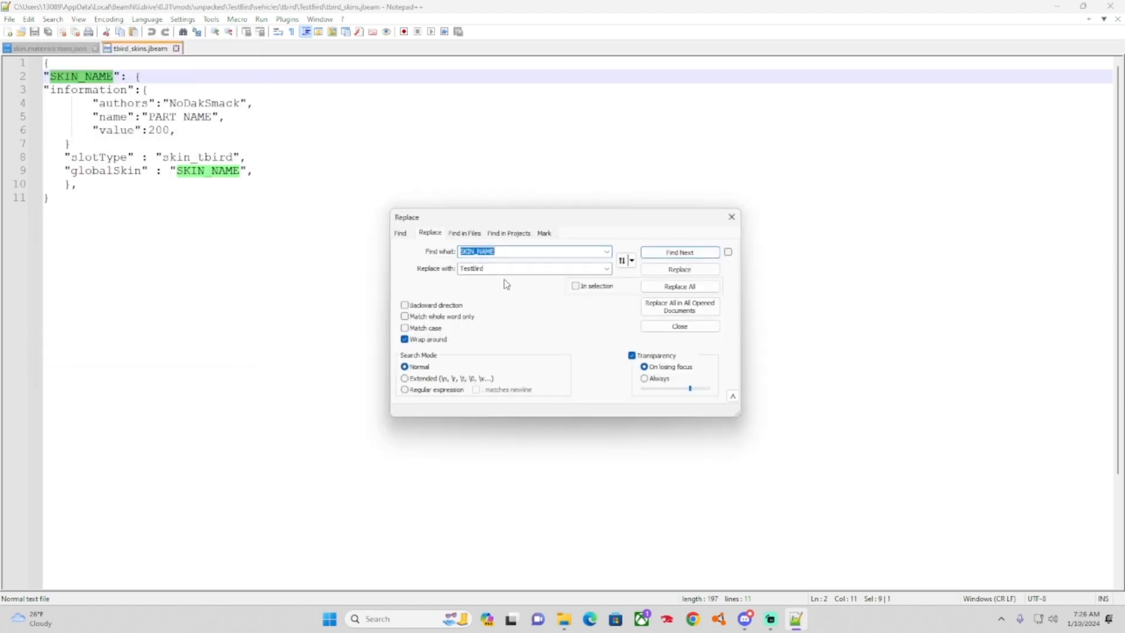
pyautogui.moveTo(485, 268); pyautogui.dragTo(458, 270)
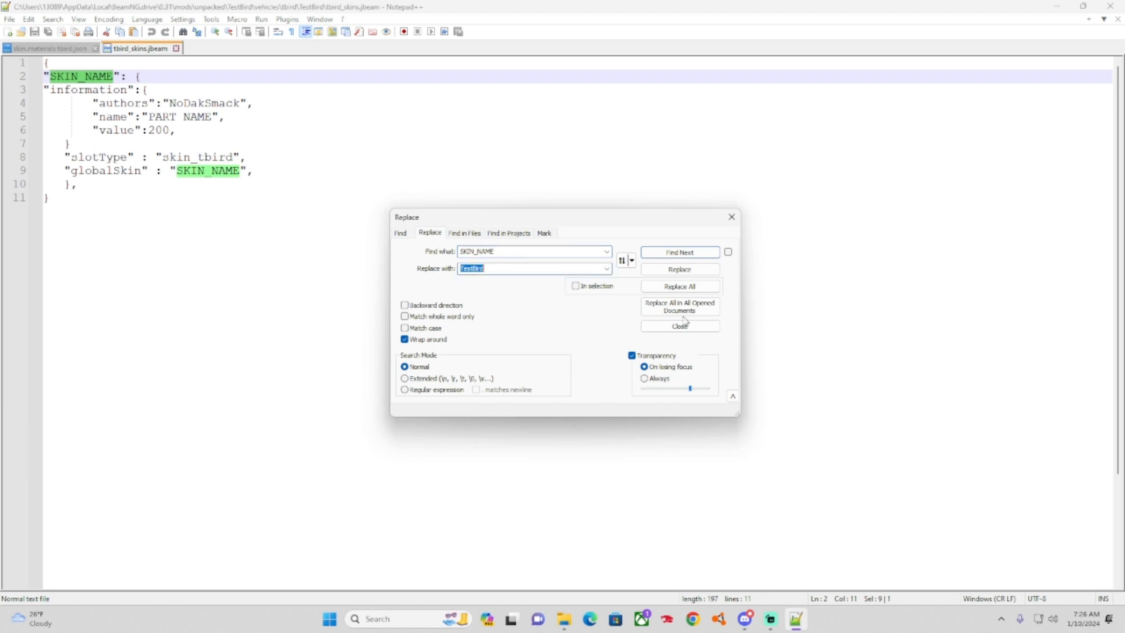
pyautogui.click(691, 287)
pyautogui.click(732, 218)
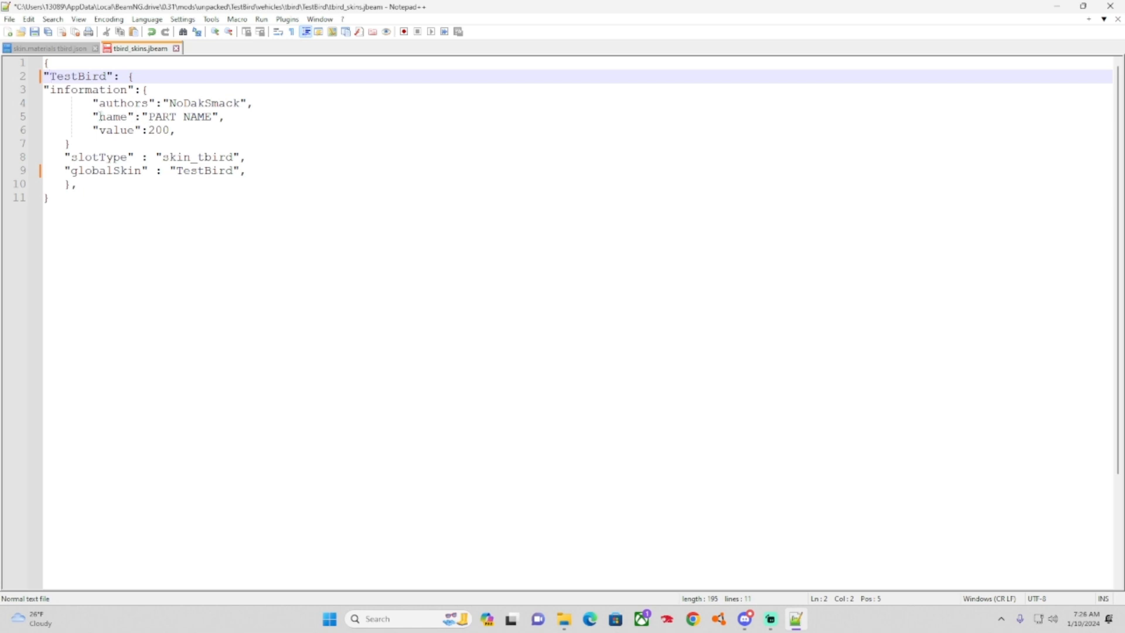
# Replace the PART NAME placeholder with TEST TBIRD plus the creator's nickname, then save tbird_skins.jbeam and close the editor.
pyautogui.moveTo(100, 116); pyautogui.dragTo(147, 117)
pyautogui.click(210, 137)
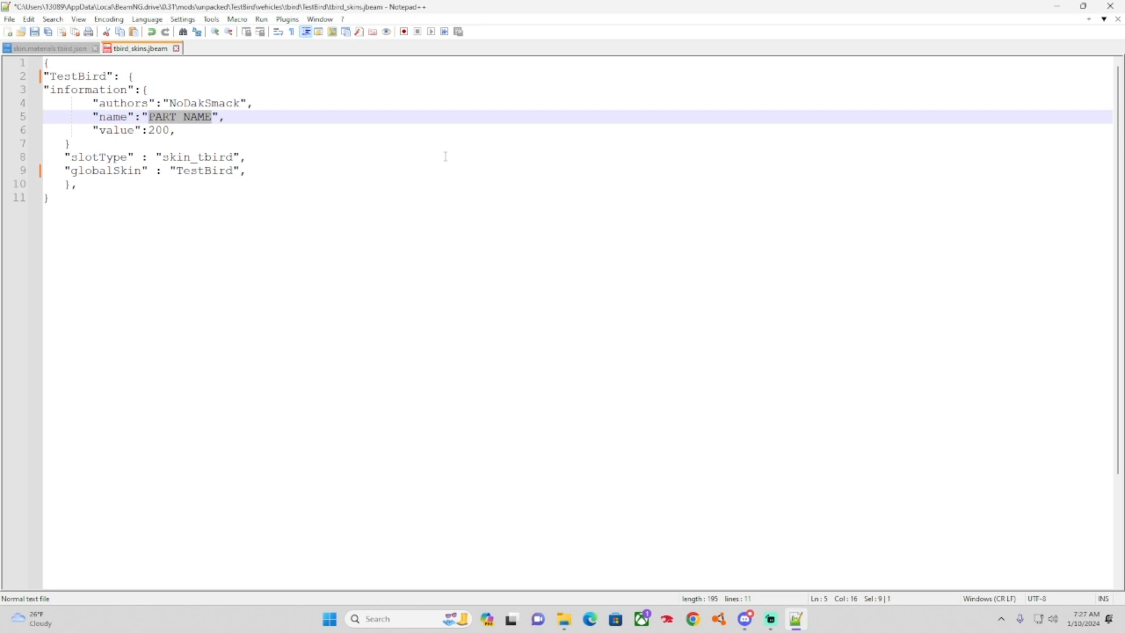
pyautogui.write('TEST TBIRD')
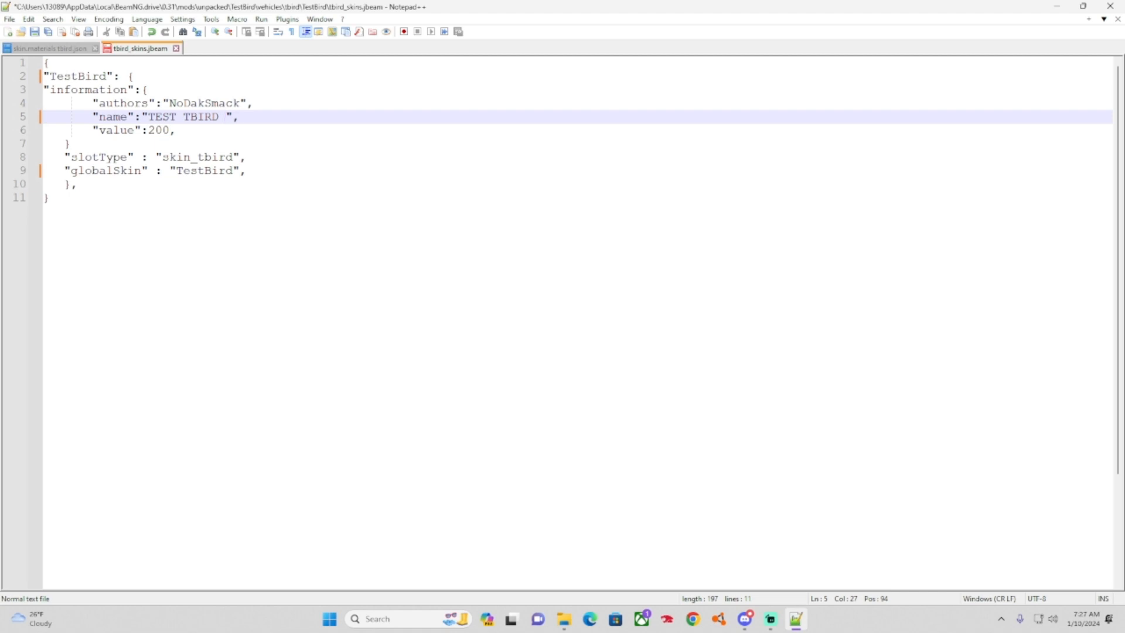
pyautogui.write(' WILLERD')
pyautogui.click(9, 18)
pyautogui.click(47, 111)
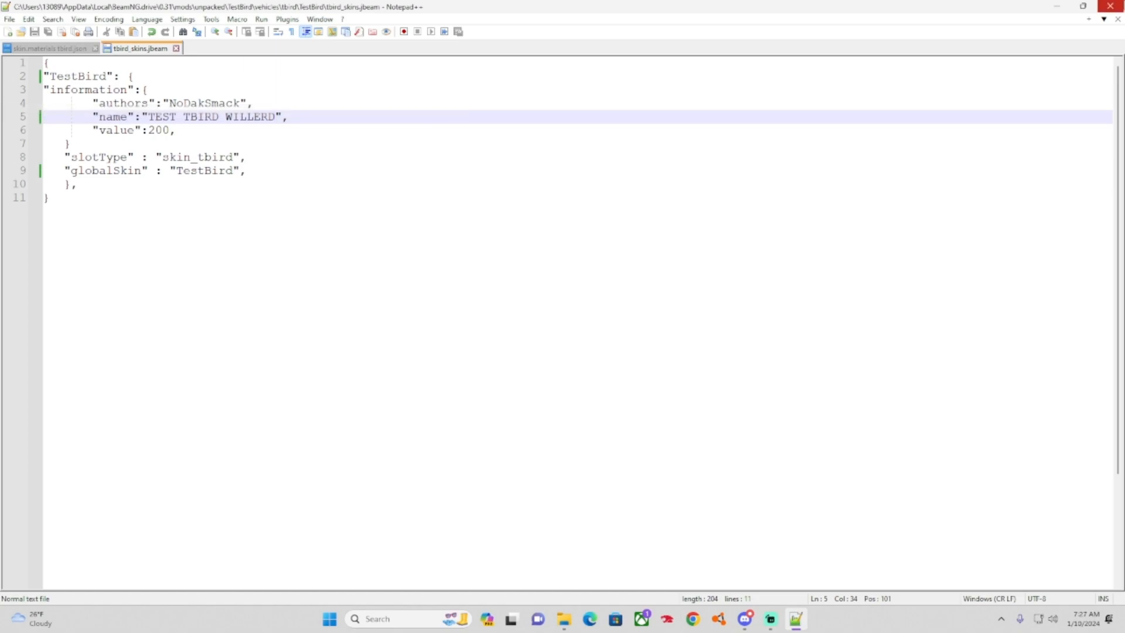
pyautogui.hotkey('alt', 'F4')
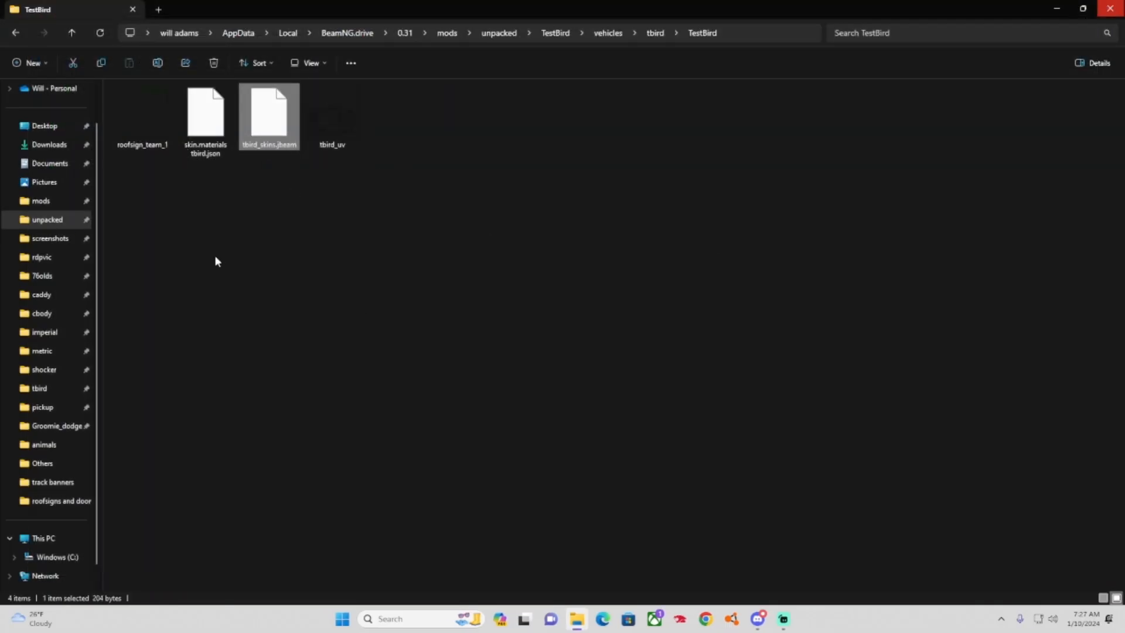
# Close the TestBird folder and check Discord's help and how-to-guides channels for the skin-making guide, then minimize Discord.
pyautogui.moveTo(206, 221); pyautogui.dragTo(424, 189)
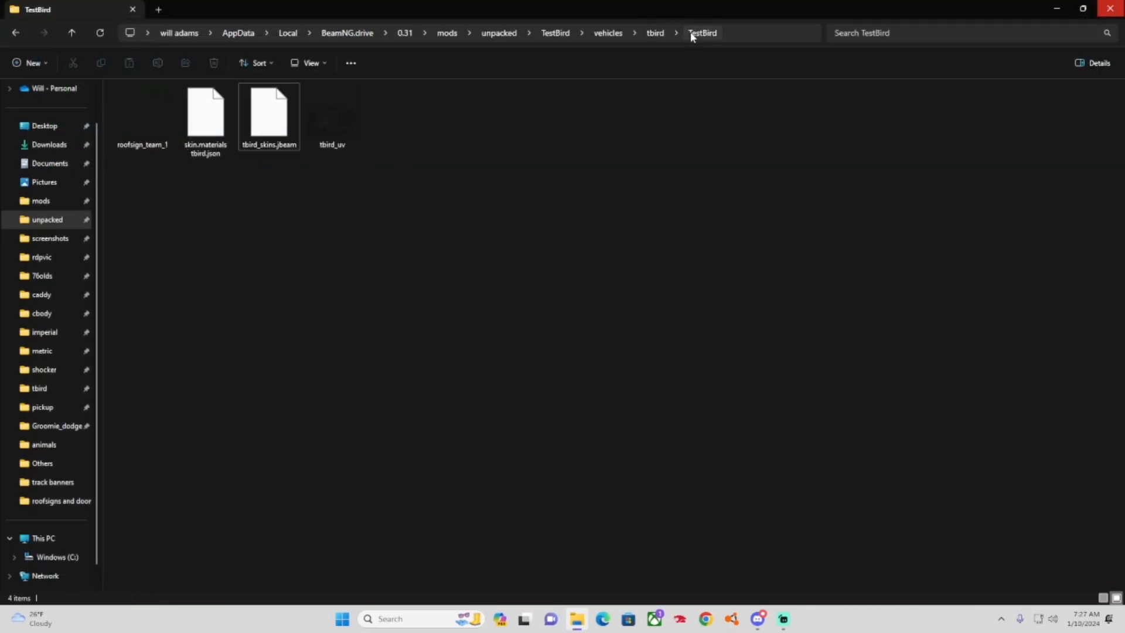
pyautogui.click(1099, 5)
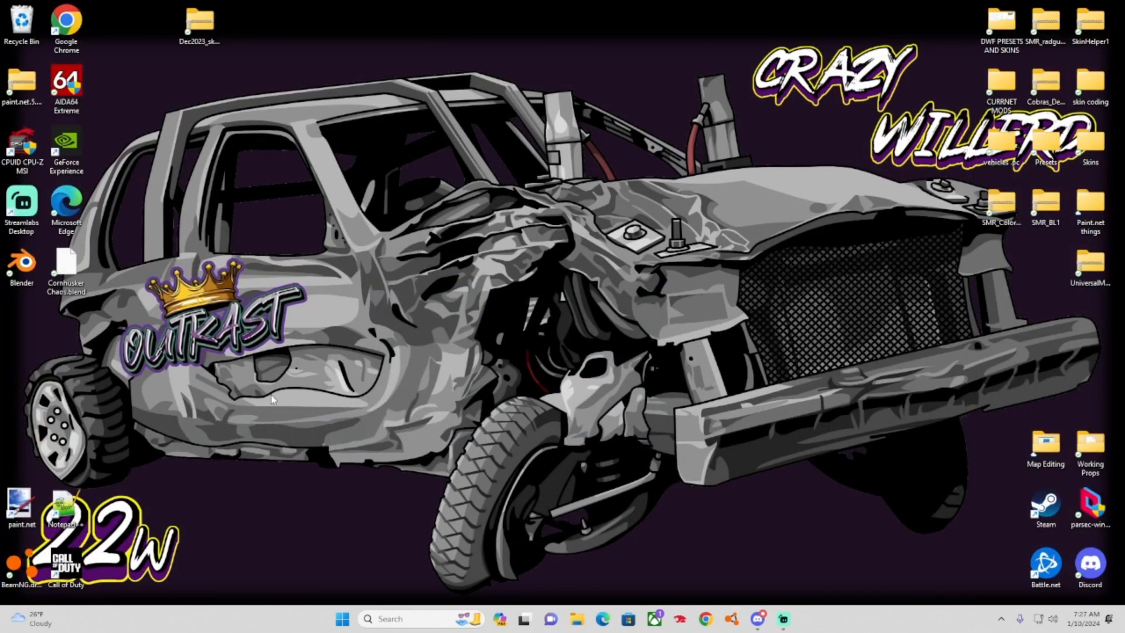
pyautogui.click(757, 619)
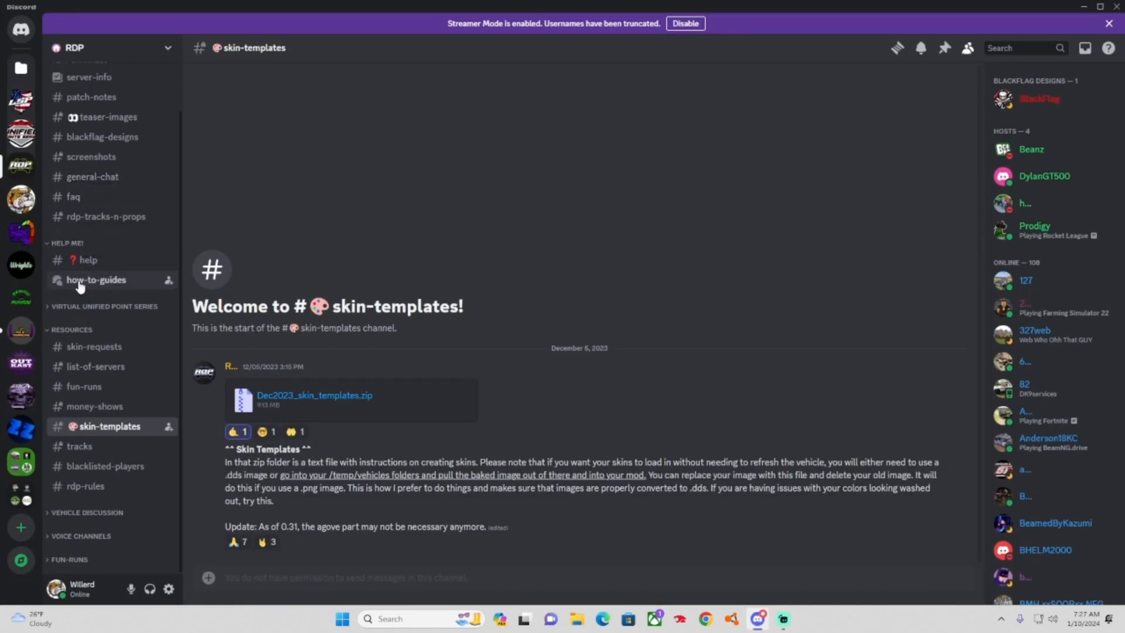
pyautogui.click(85, 260)
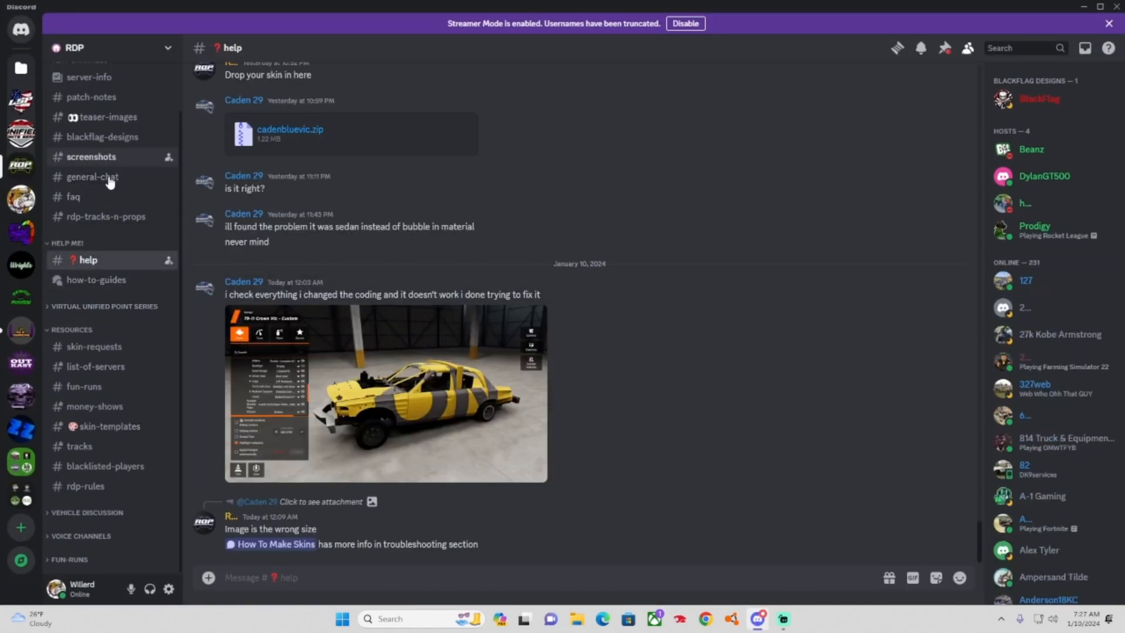
pyautogui.click(96, 280)
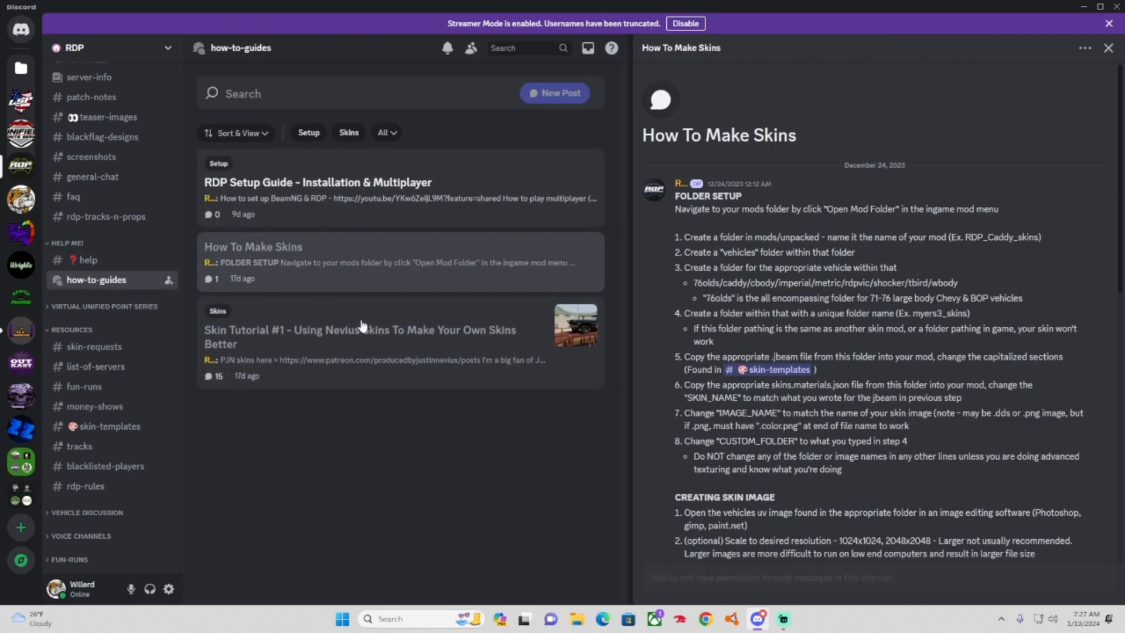
pyautogui.moveTo(106, 352)
pyautogui.click(1083, 7)
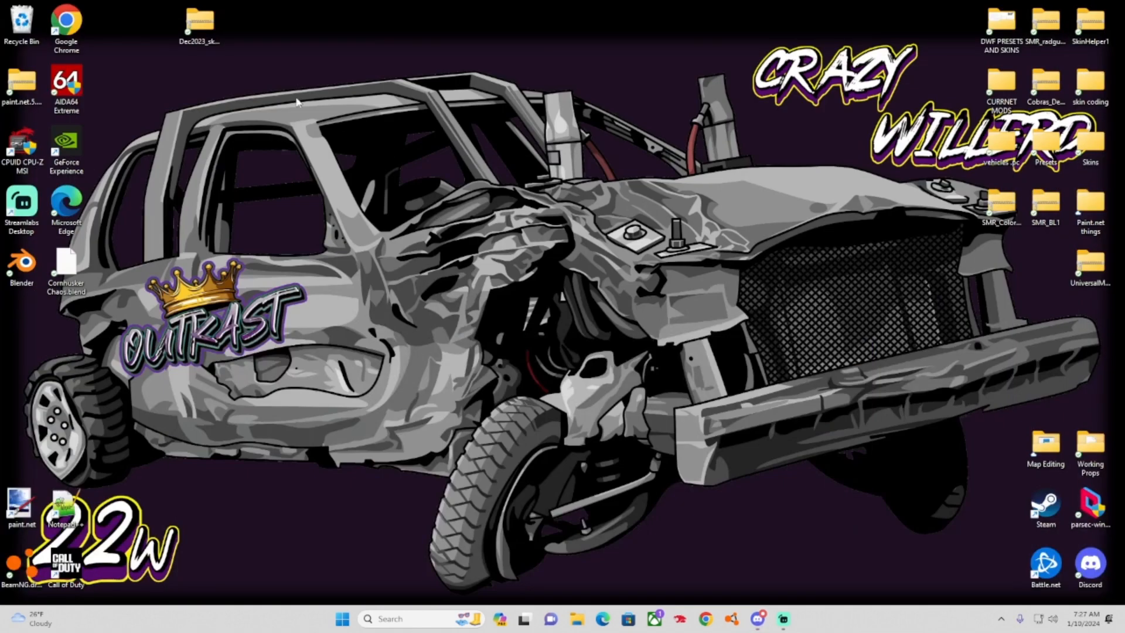
pyautogui.moveTo(296, 103); pyautogui.dragTo(859, 460)
pyautogui.moveTo(155, 119); pyautogui.dragTo(813, 447)
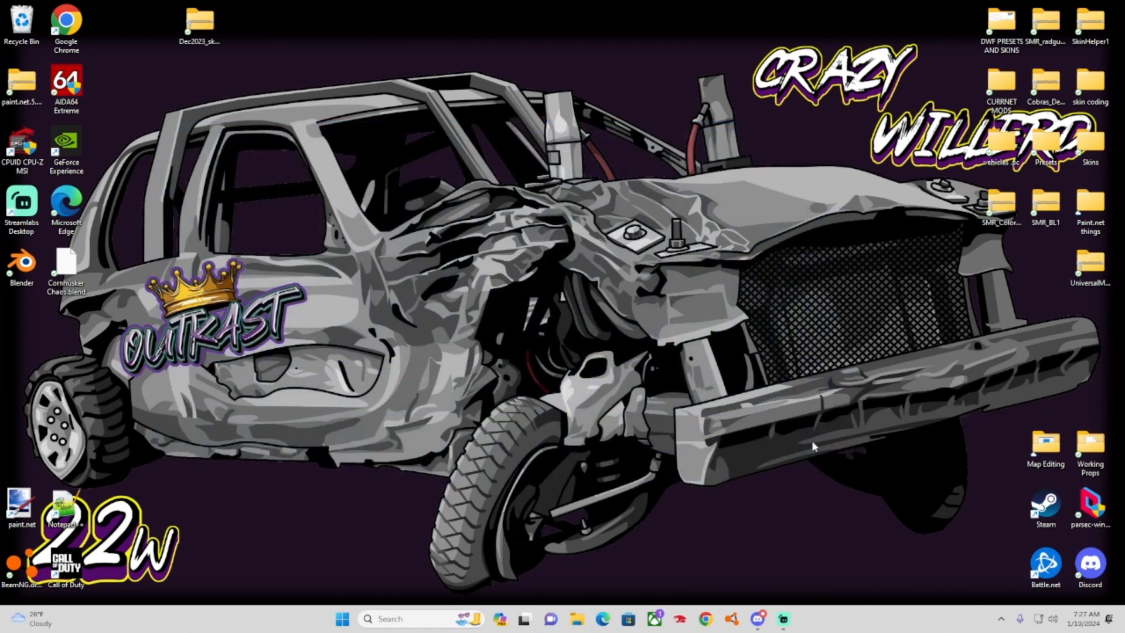
# Launch paint.net and go through the Pan, Move, Magic Wand and Paintbrush tools, leaving the Paintbrush active.
pyautogui.doubleClick(21, 505)
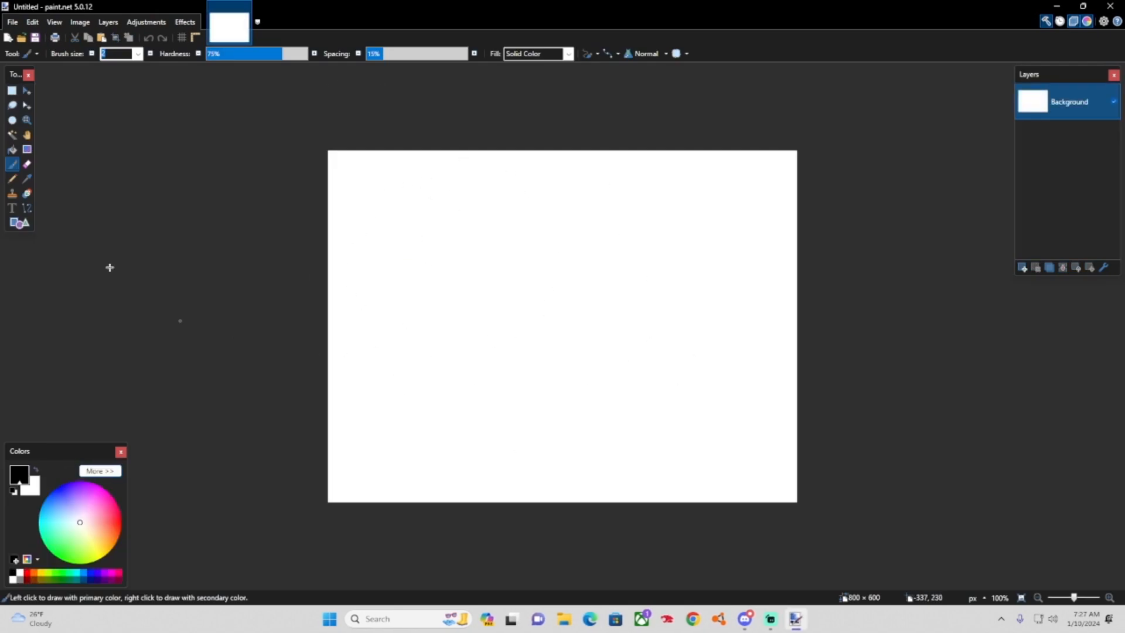
pyautogui.click(27, 134)
pyautogui.click(27, 90)
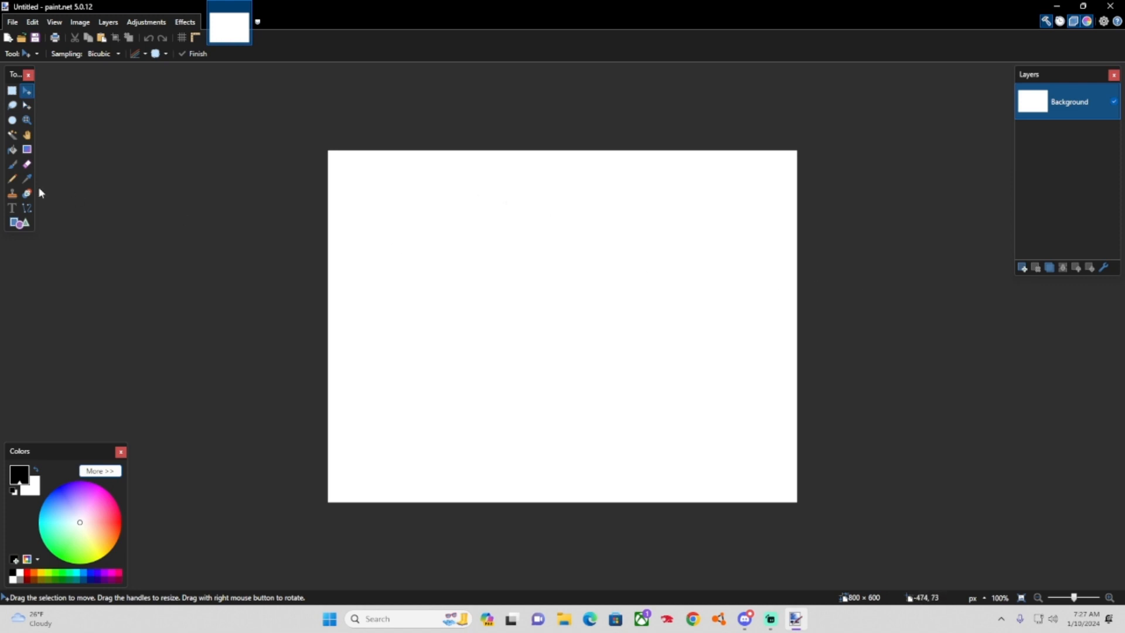
pyautogui.click(12, 134)
pyautogui.click(12, 164)
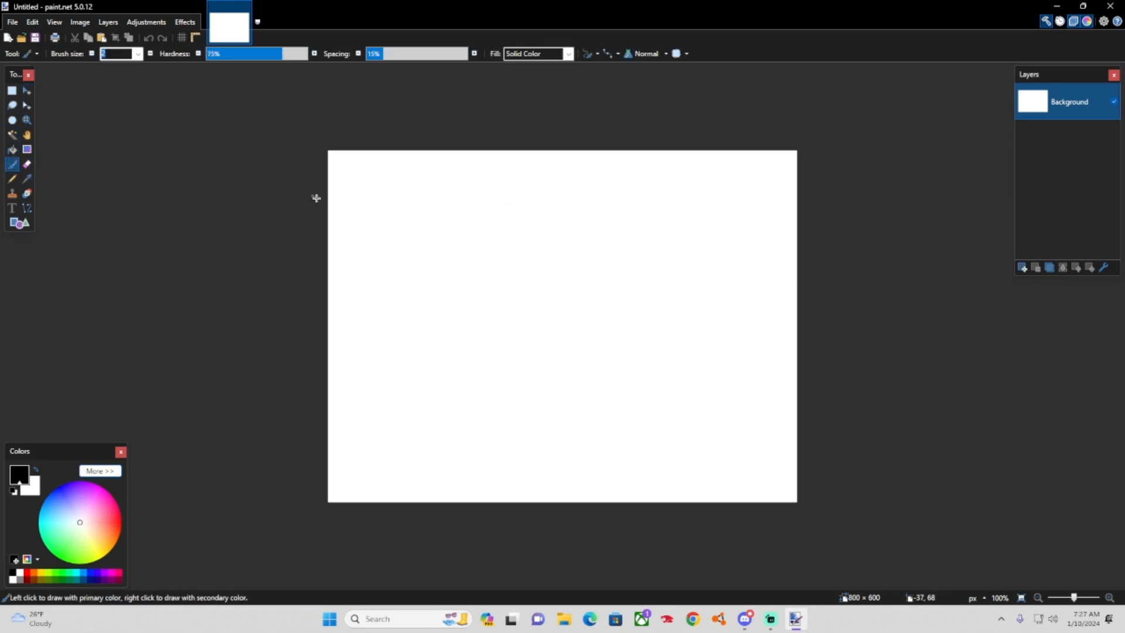
# Paint a thin test stroke and undo it, then paint test strokes at brush sizes 75 and 15.
pyautogui.moveTo(375, 177)
pyautogui.mouseDown()
pyautogui.moveTo(598, 192)
pyautogui.moveTo(798, 335)
pyautogui.moveTo(643, 212)
pyautogui.moveTo(379, 343)
pyautogui.mouseUp()
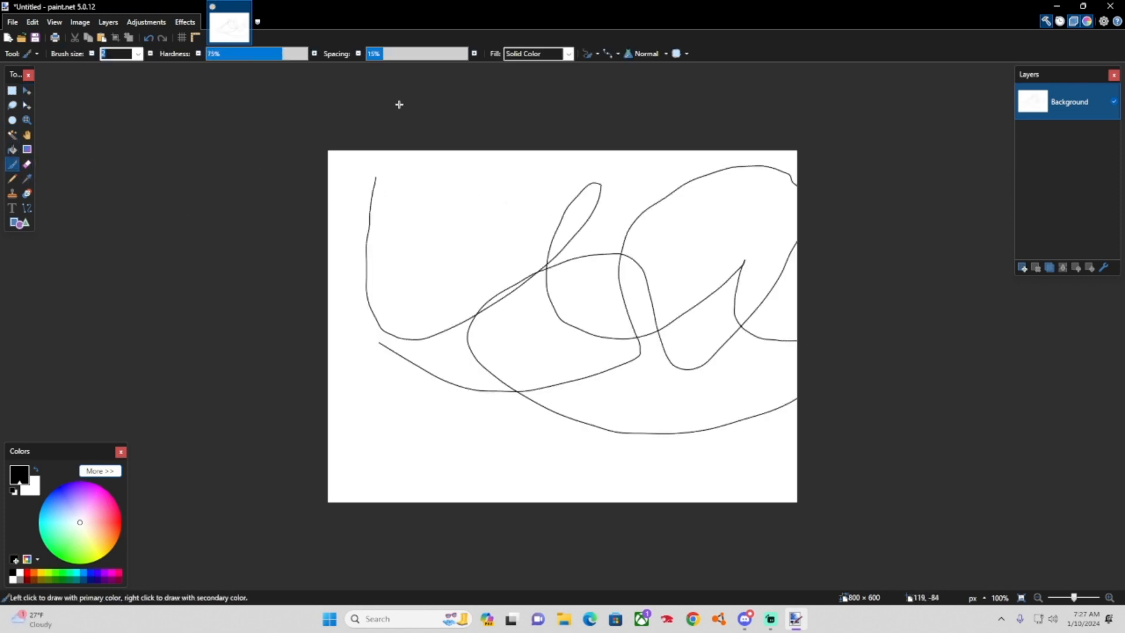
pyautogui.click(149, 40)
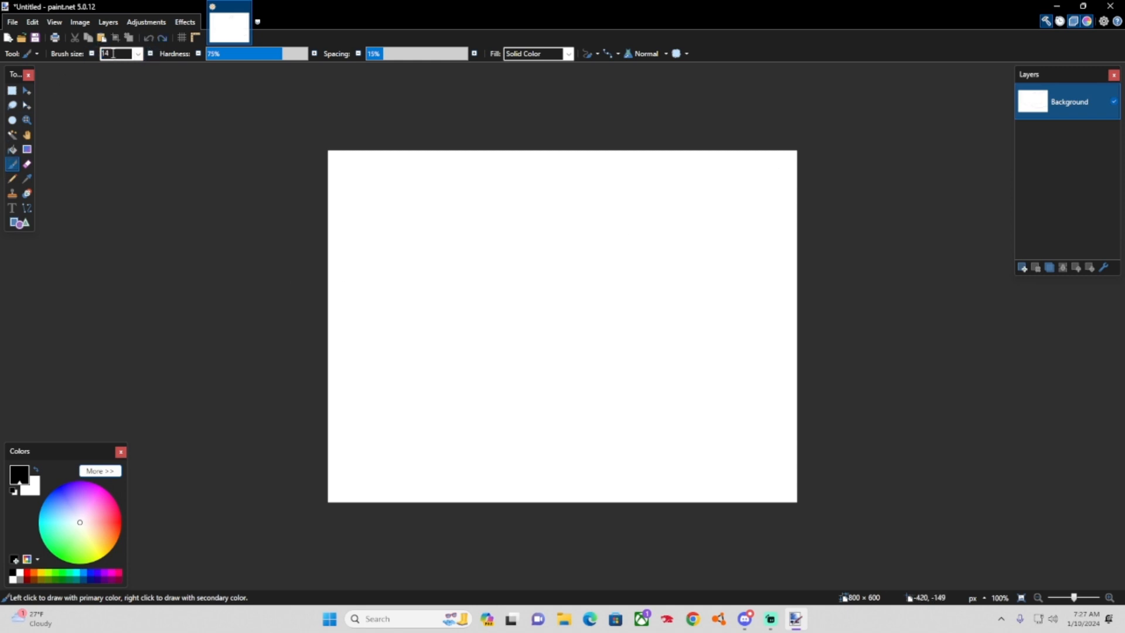
pyautogui.write('75')
pyautogui.moveTo(409, 232)
pyautogui.mouseDown()
pyautogui.moveTo(469, 254)
pyautogui.moveTo(732, 425)
pyautogui.mouseUp()
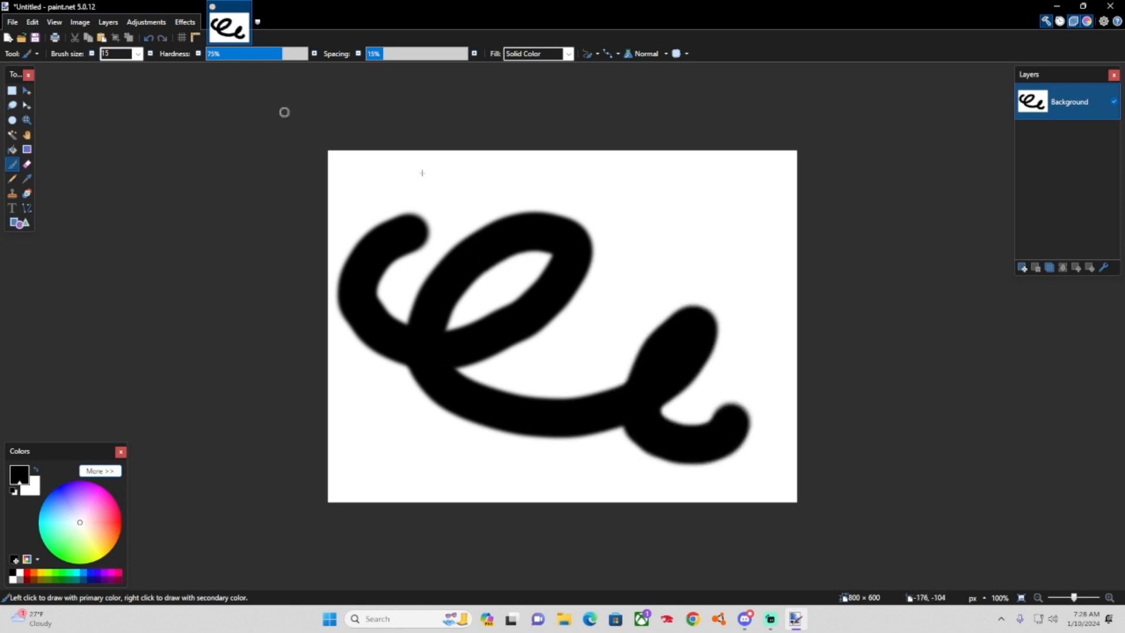
pyautogui.moveTo(548, 189)
pyautogui.mouseDown()
pyautogui.moveTo(756, 217)
pyautogui.moveTo(621, 334)
pyautogui.moveTo(645, 322)
pyautogui.moveTo(530, 340)
pyautogui.mouseUp()
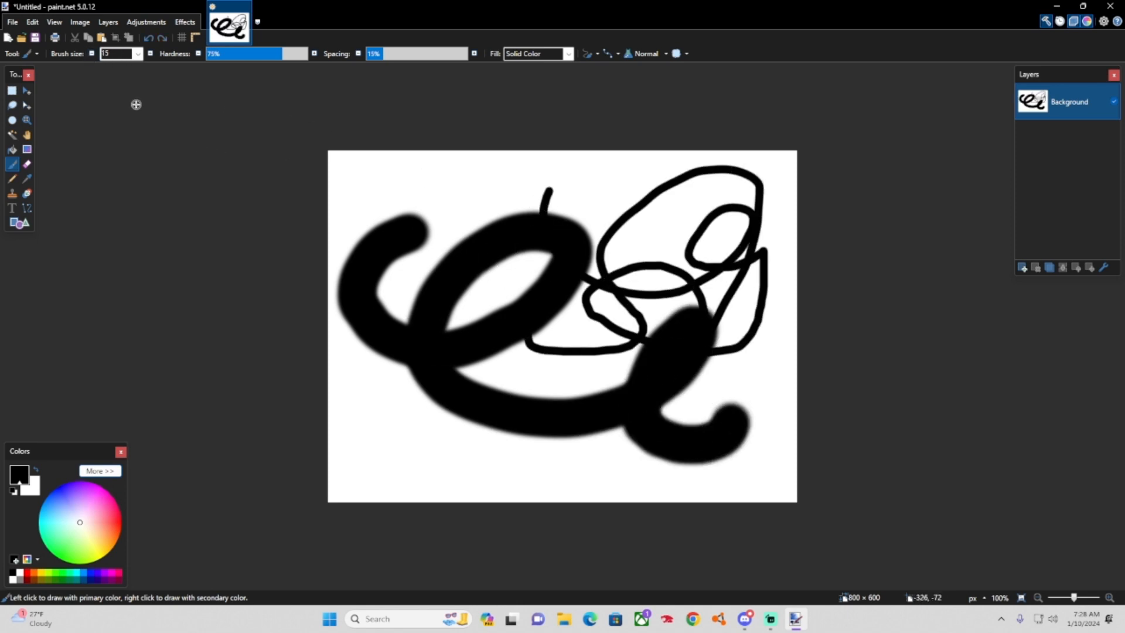
# Look through the available brush sizes, then lower the brush hardness to about 45% and paint another test stroke.
pyautogui.click(139, 54)
pyautogui.scroll(-10, 119, 214)
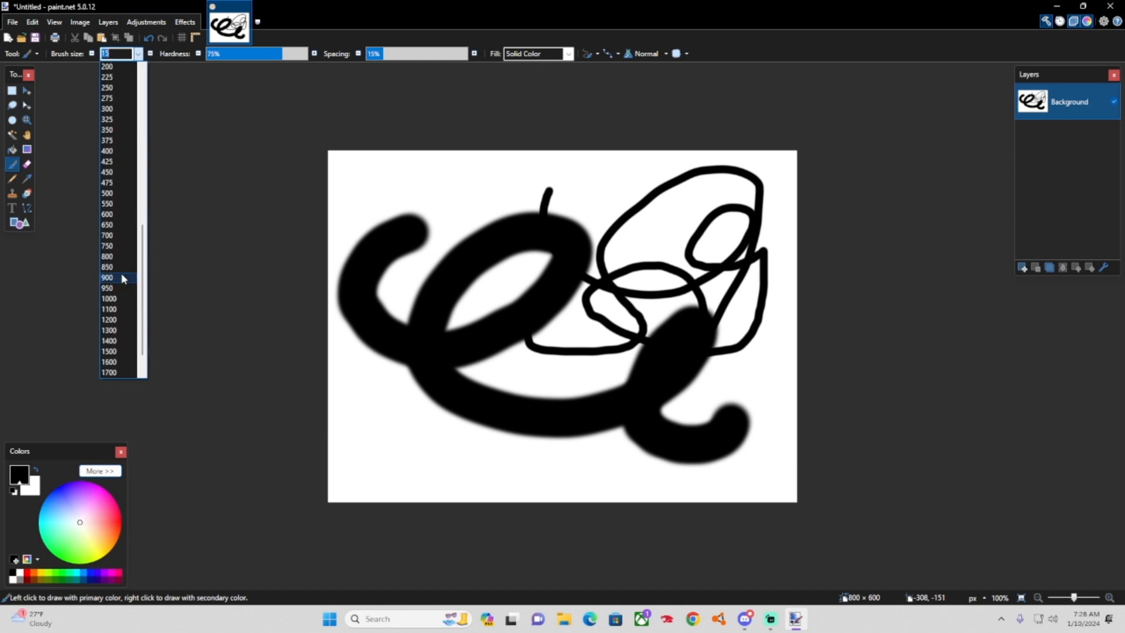
pyautogui.scroll(9, 122, 236)
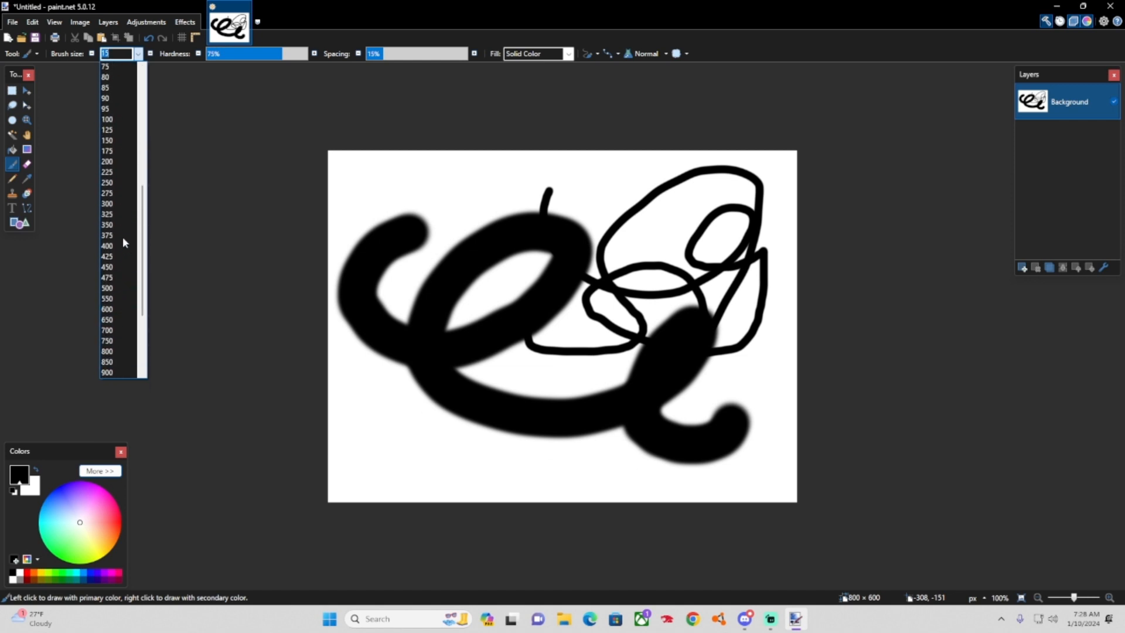
pyautogui.click(137, 54)
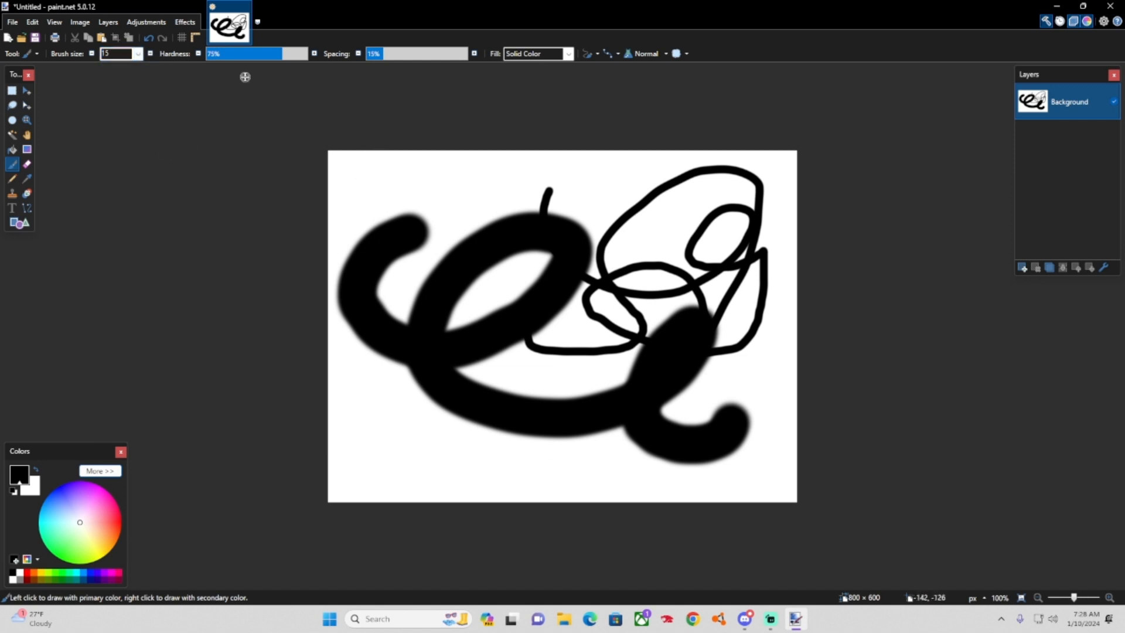
pyautogui.moveTo(277, 54)
pyautogui.mouseDown()
pyautogui.moveTo(244, 55)
pyautogui.moveTo(262, 60)
pyautogui.moveTo(251, 62)
pyautogui.mouseUp()
pyautogui.moveTo(380, 171)
pyautogui.mouseDown()
pyautogui.moveTo(381, 189)
pyautogui.moveTo(648, 198)
pyautogui.moveTo(691, 258)
pyautogui.mouseUp()
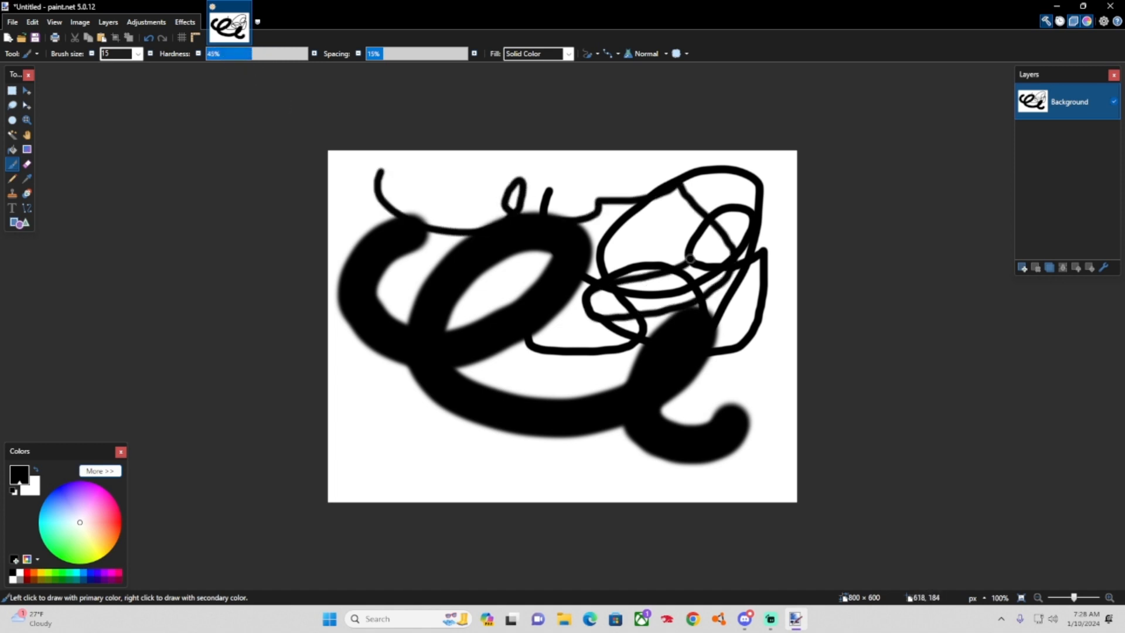
# Undo all the test brush strokes and set the brush hardness back to 75%.
pyautogui.hotkey('ctrl', 'z')
pyautogui.hotkey('ctrl', 'z')
pyautogui.hotkey('ctrl', 'z')
pyautogui.hotkey('ctrl', 'z')
pyautogui.hotkey('ctrl', 'z')
pyautogui.hotkey('ctrl', 'z')
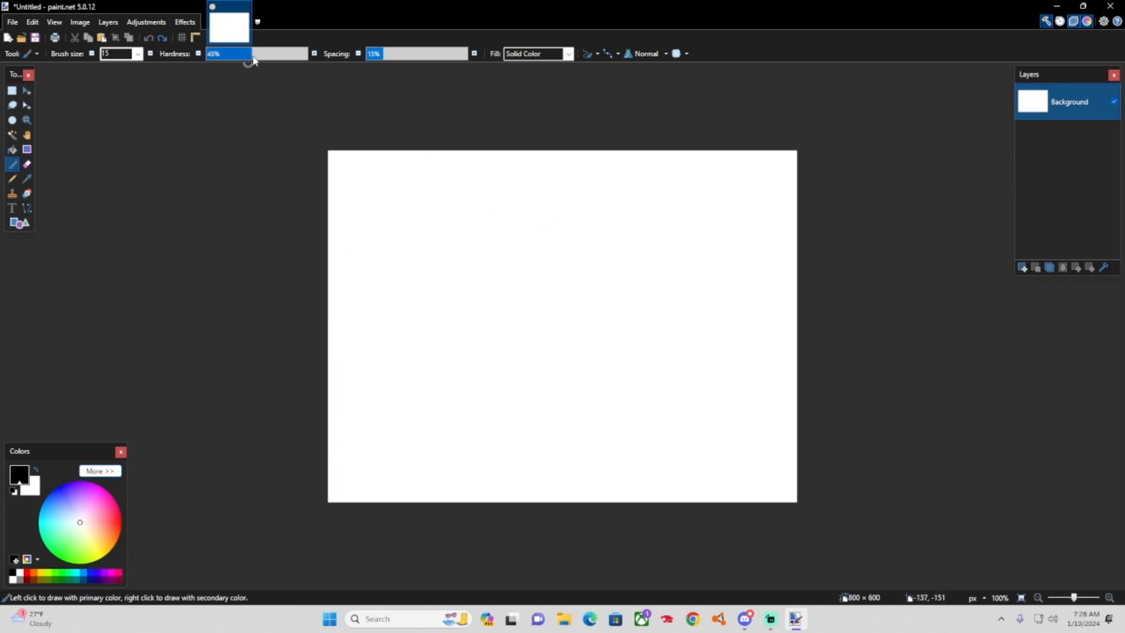
pyautogui.moveTo(251, 53); pyautogui.dragTo(285, 59)
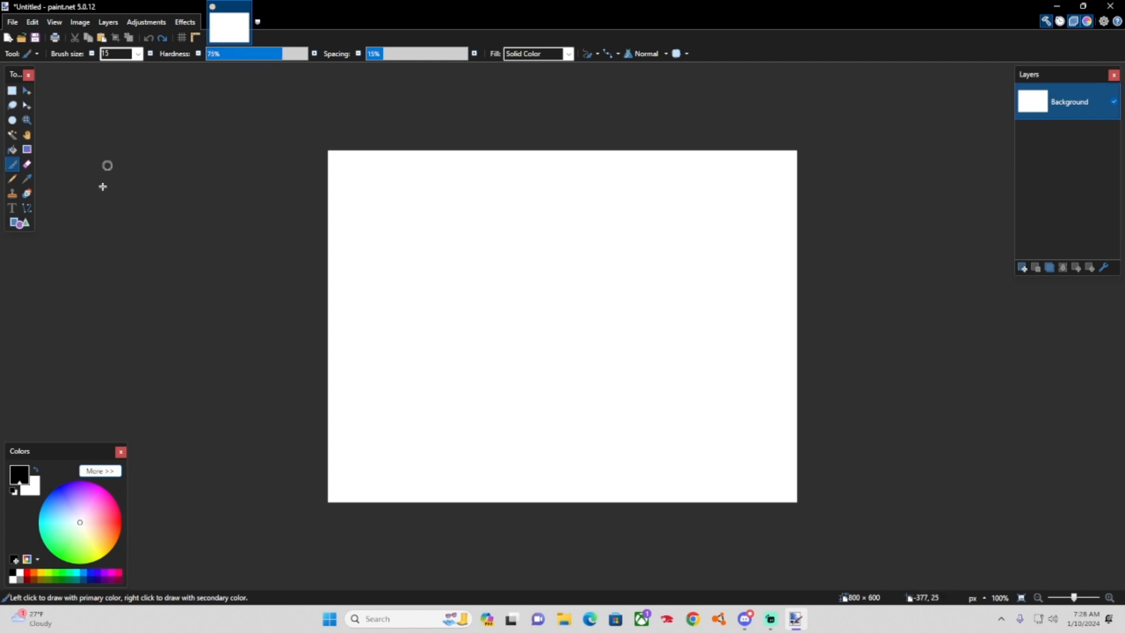
# Activate the Move Selected Pixels tool and start opening an image, browsing from Documents through BeamNG.drive to the 0.31 mods/unpacked folder.
pyautogui.click(12, 135)
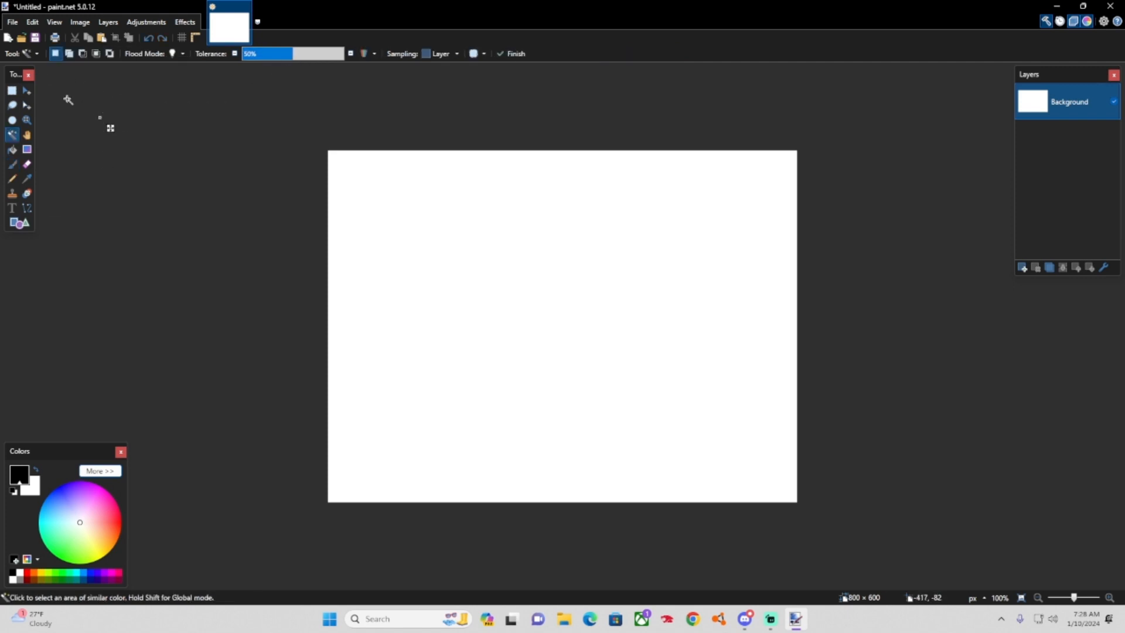
pyautogui.click(27, 91)
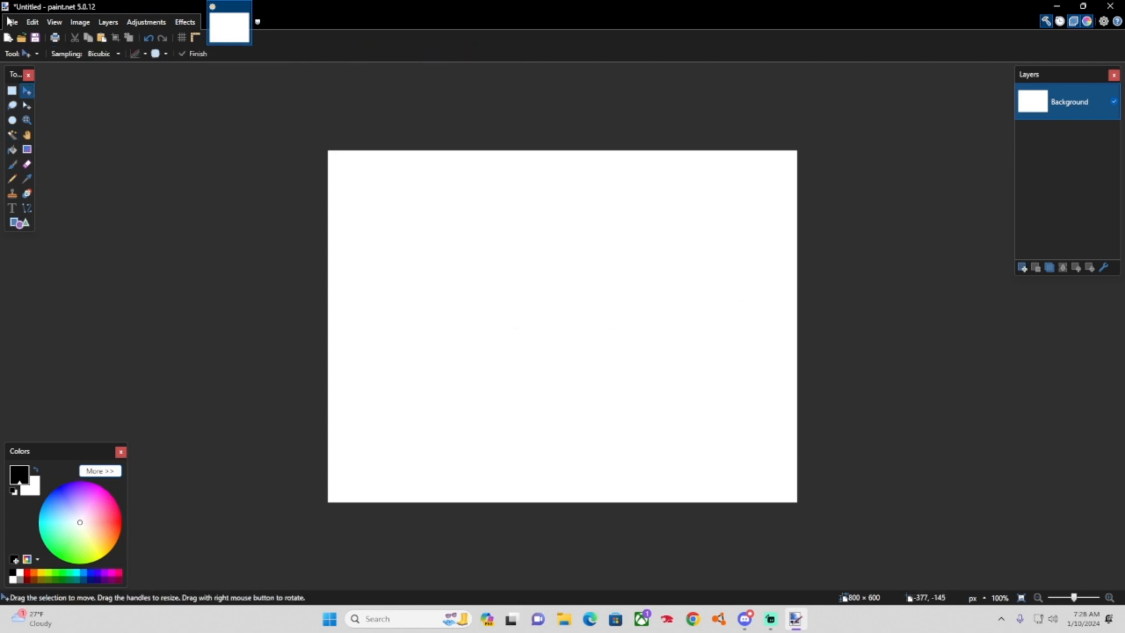
pyautogui.click(22, 38)
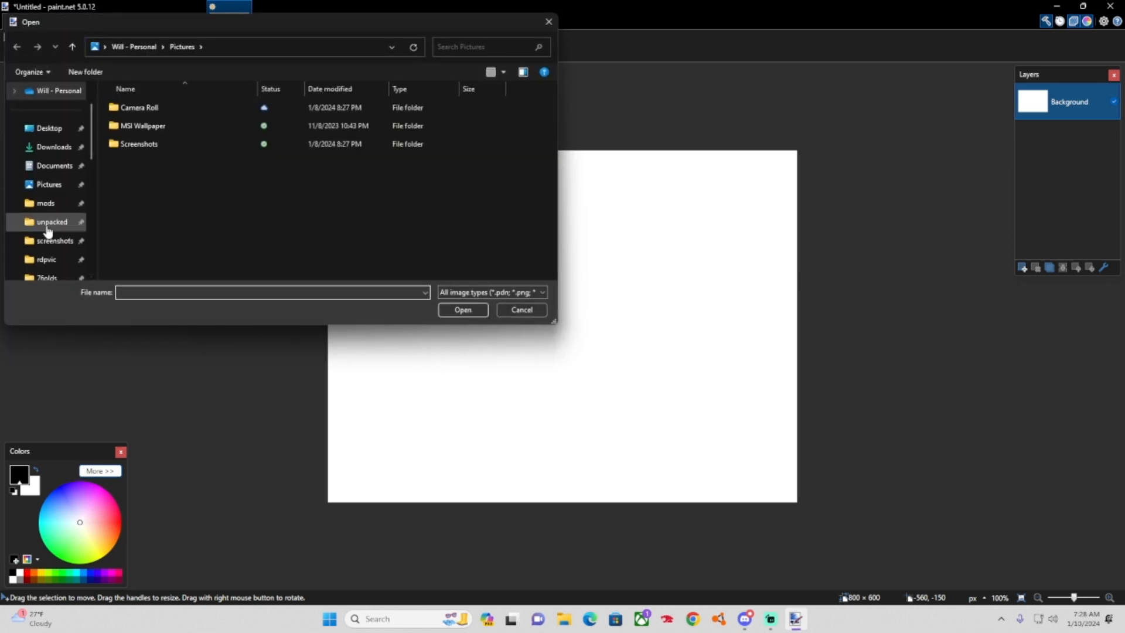
pyautogui.click(47, 228)
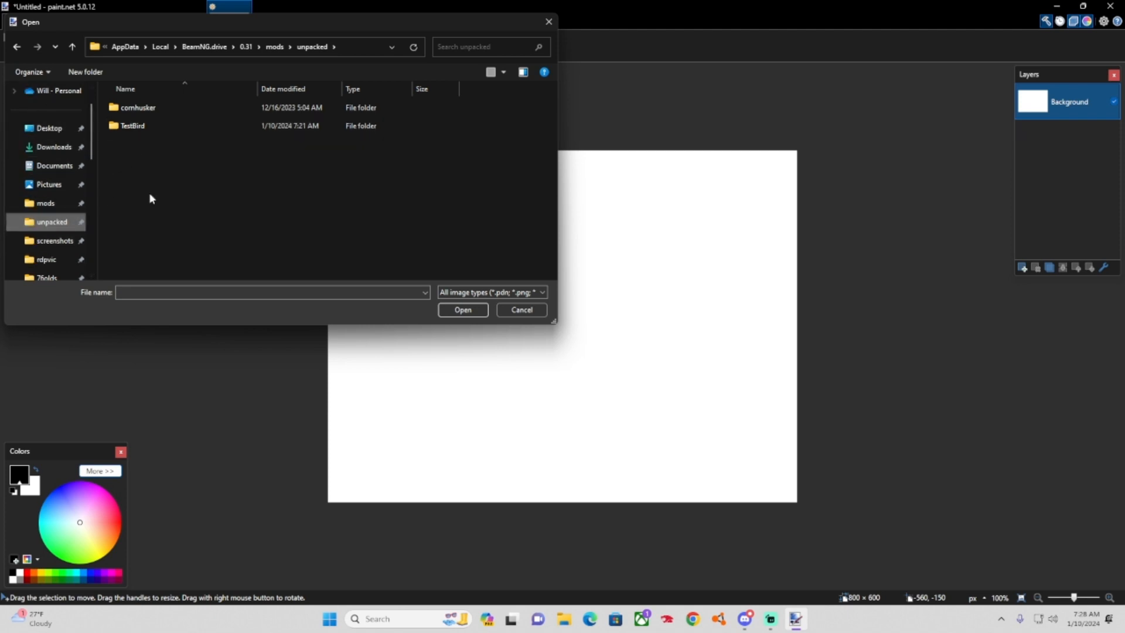
pyautogui.click(46, 203)
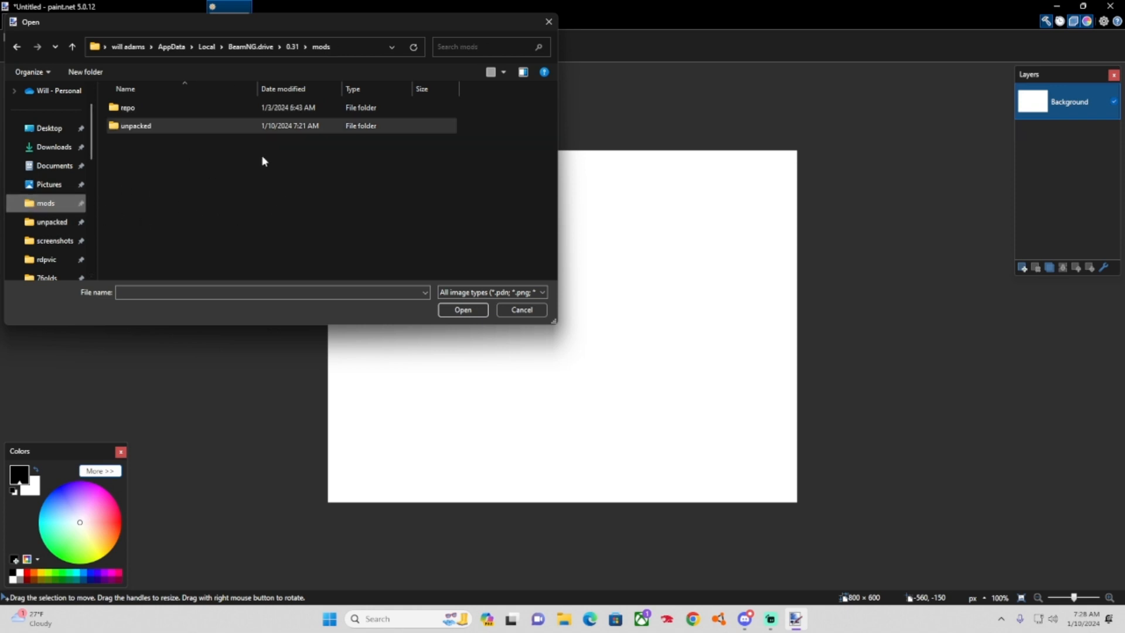
pyautogui.click(56, 168)
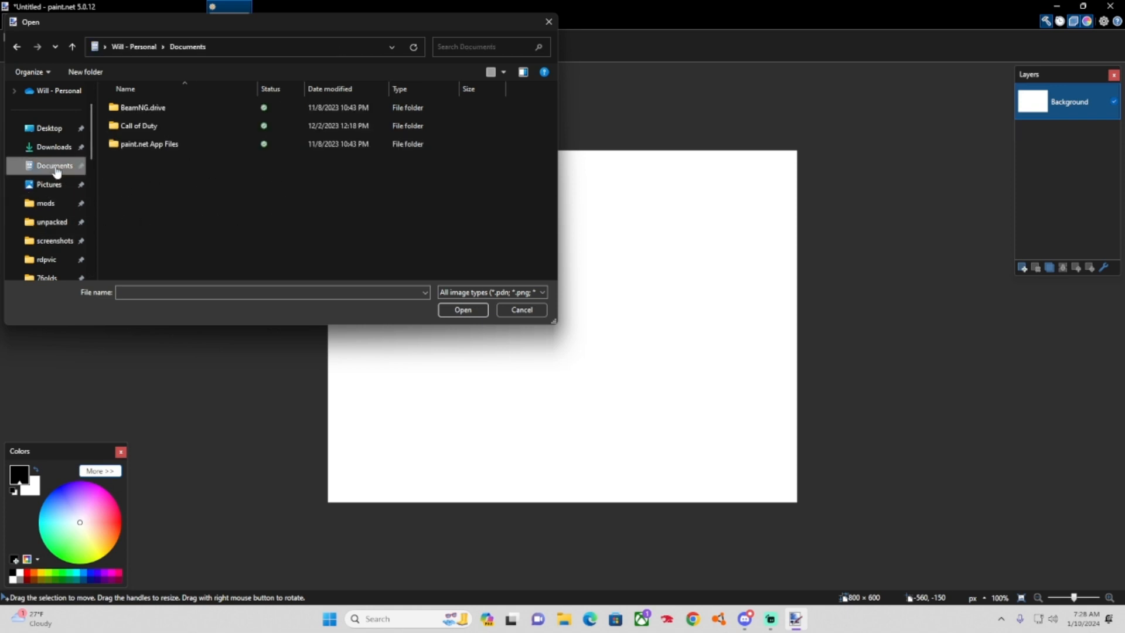
pyautogui.doubleClick(160, 109)
pyautogui.doubleClick(162, 128)
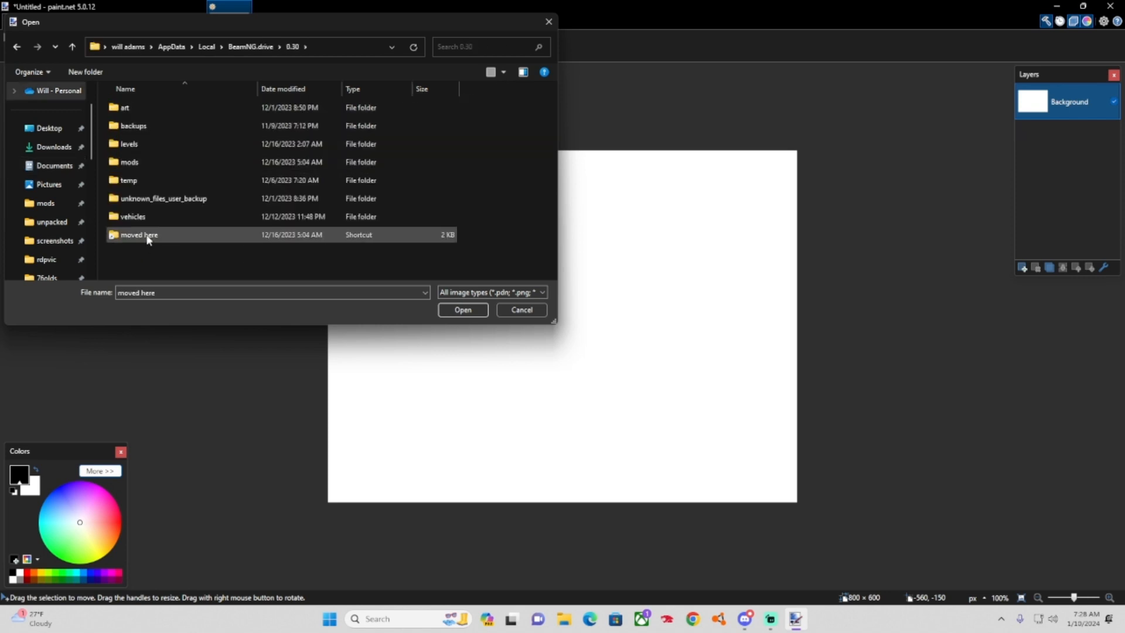
pyautogui.scroll(-1, 145, 150)
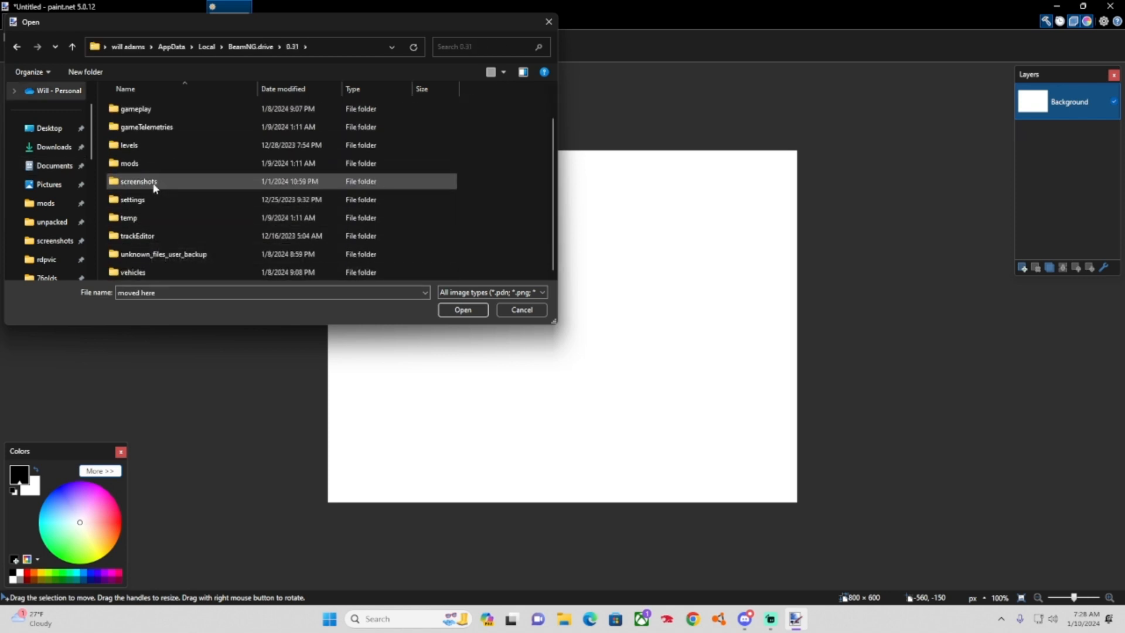
pyautogui.doubleClick(141, 168)
pyautogui.doubleClick(151, 128)
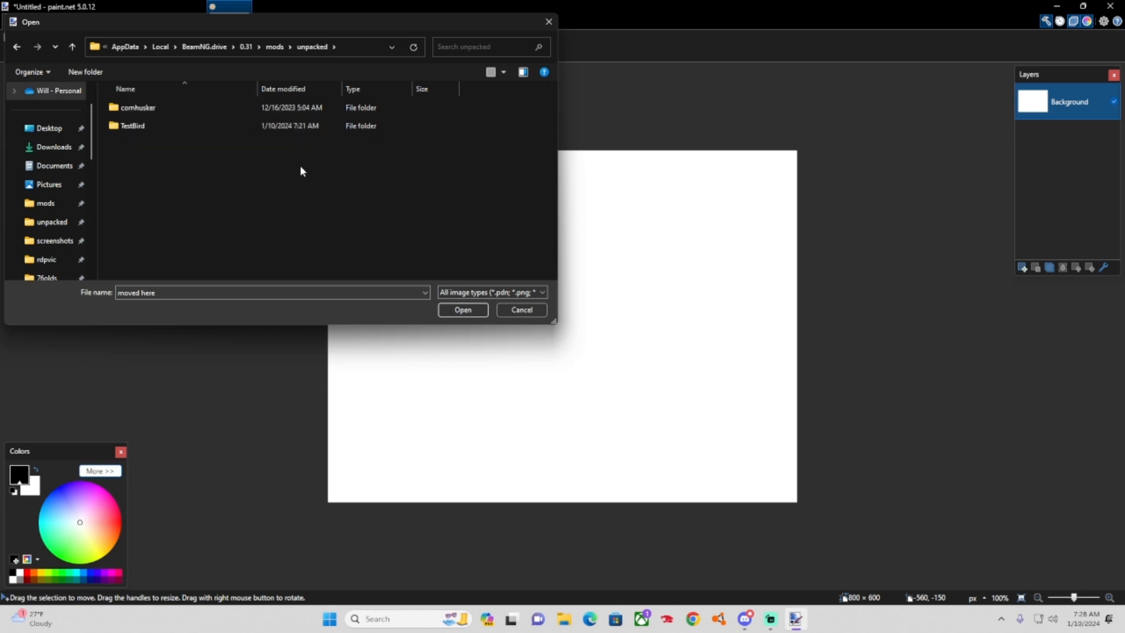
# Open both roofsign_team_1 and tbird_uv from the TestBird/vehicles/tbird/TestBird folder.
pyautogui.doubleClick(137, 128)
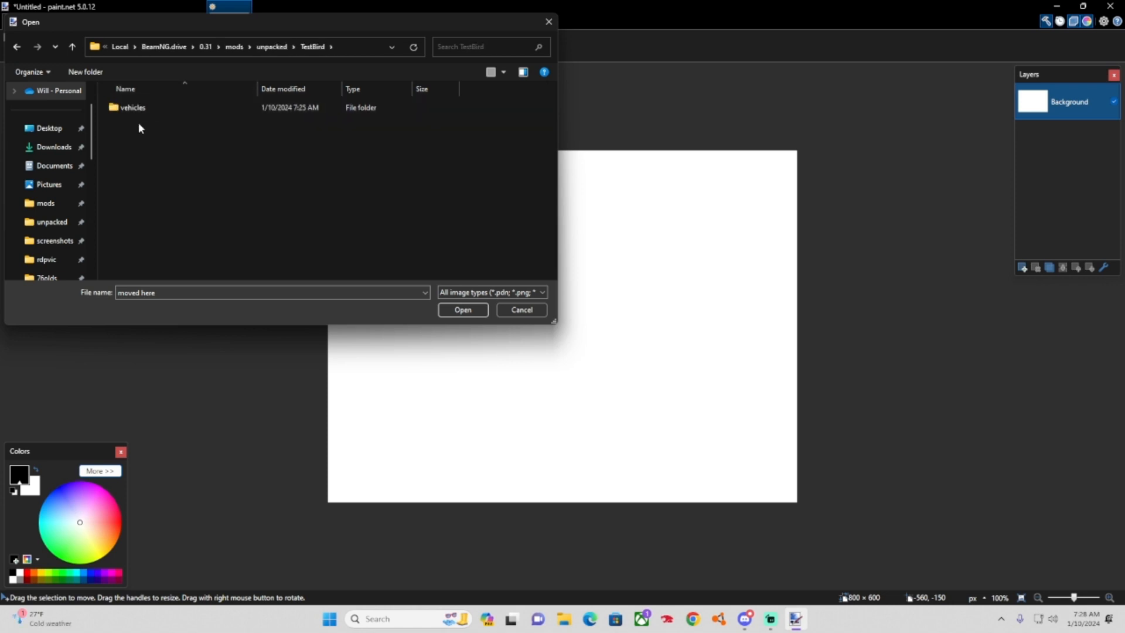
pyautogui.click(137, 109)
pyautogui.doubleClick(137, 109)
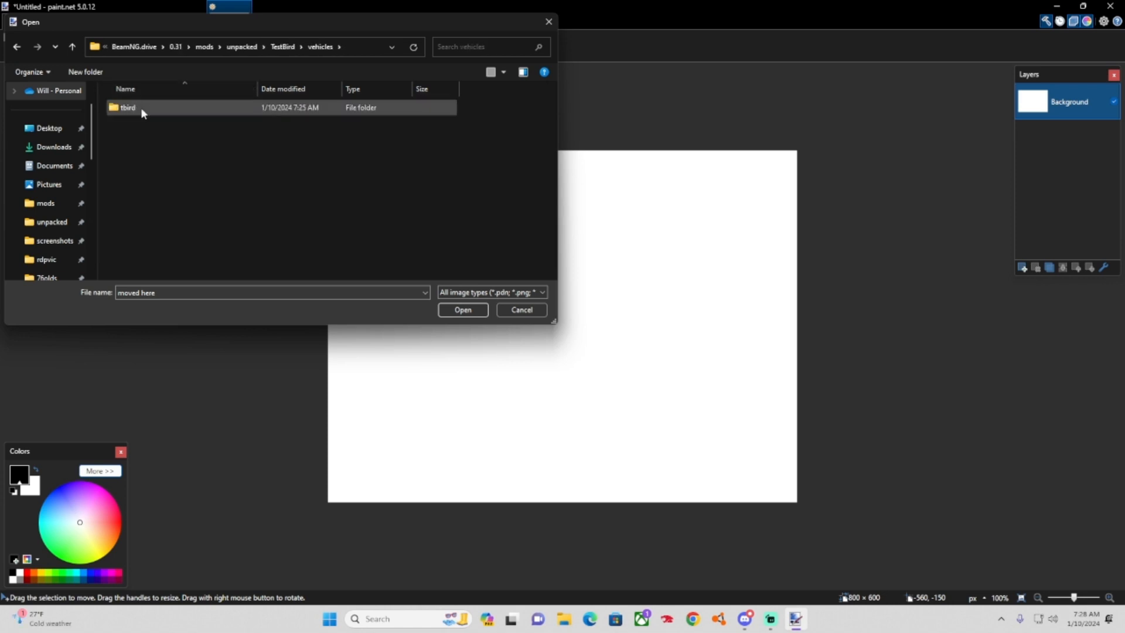
pyautogui.doubleClick(140, 107)
pyautogui.doubleClick(154, 111)
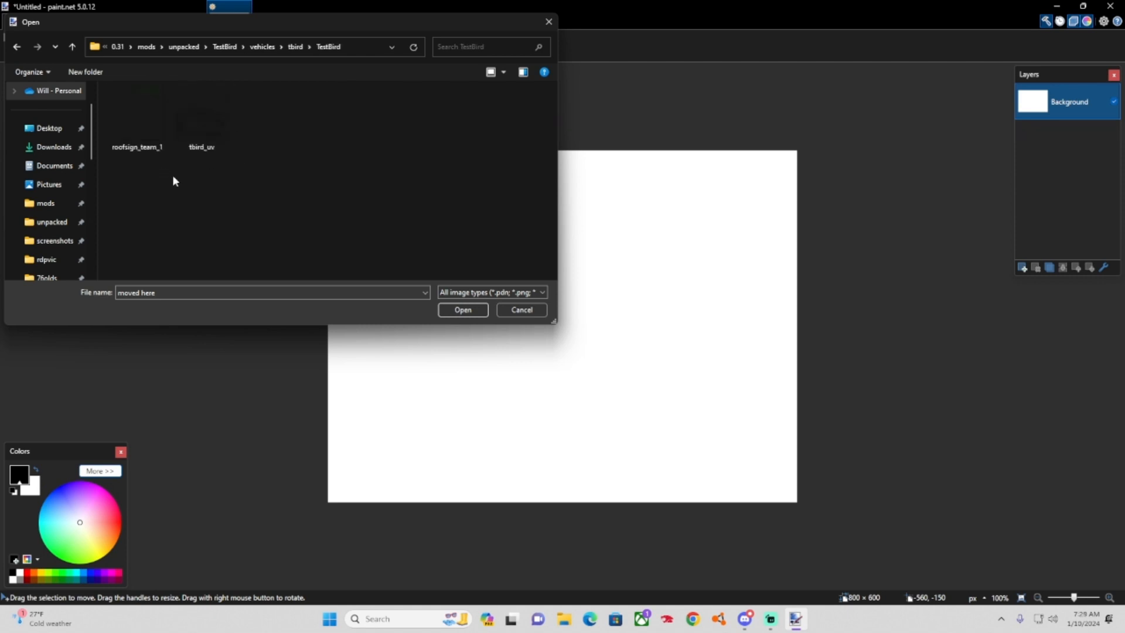
pyautogui.moveTo(198, 178); pyautogui.dragTo(149, 104)
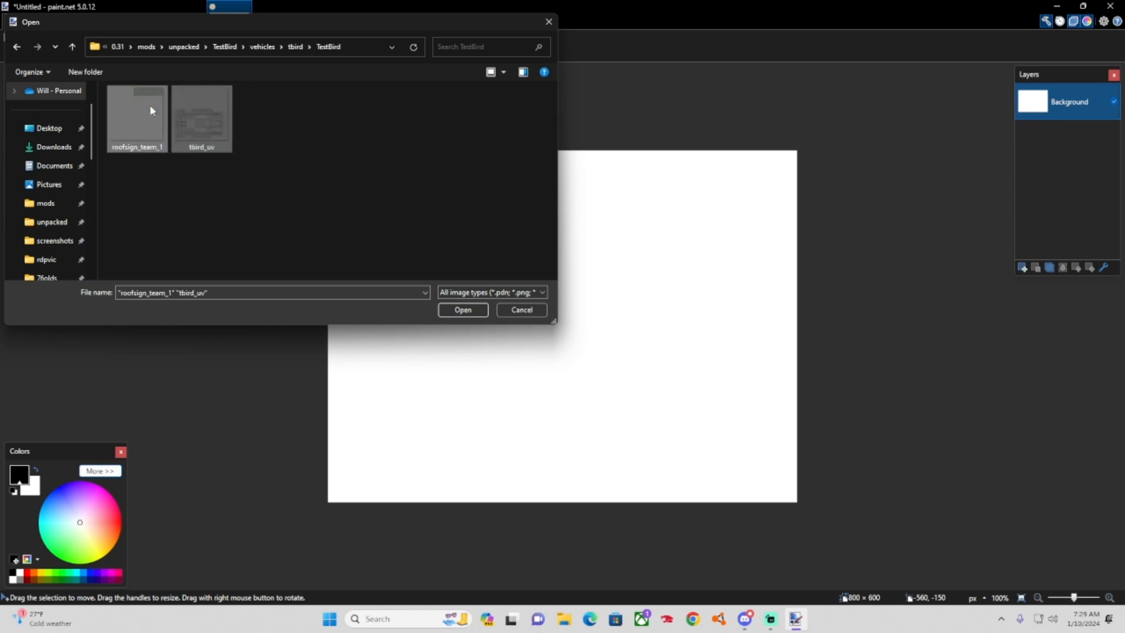
pyautogui.click(462, 310)
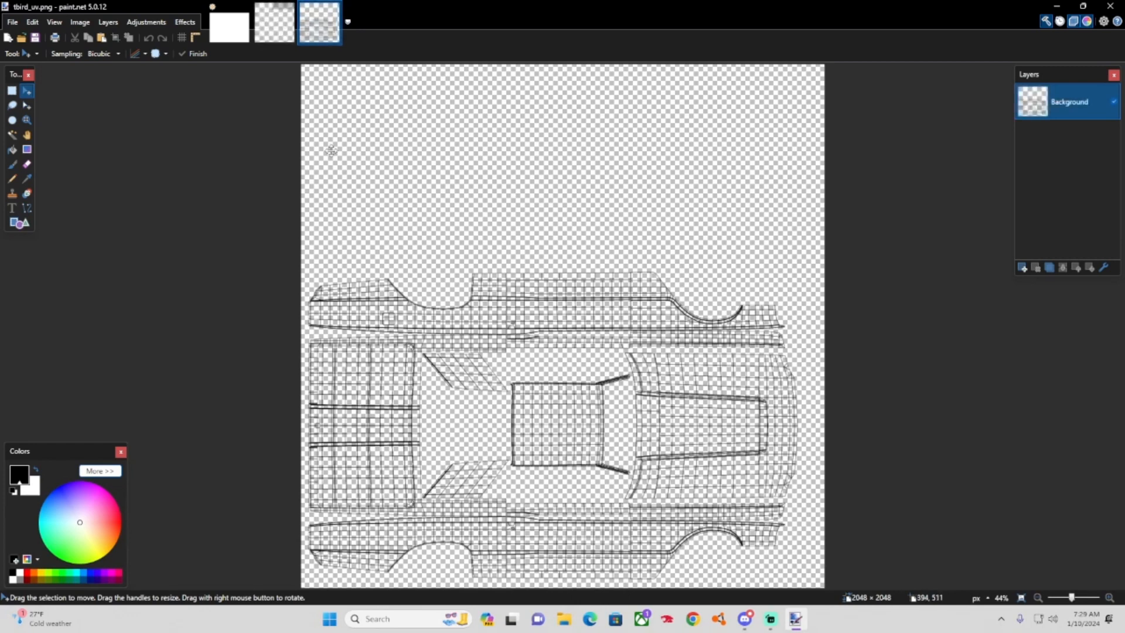
# Close the blank untitled image without saving it.
pyautogui.click(229, 26)
pyautogui.click(245, 7)
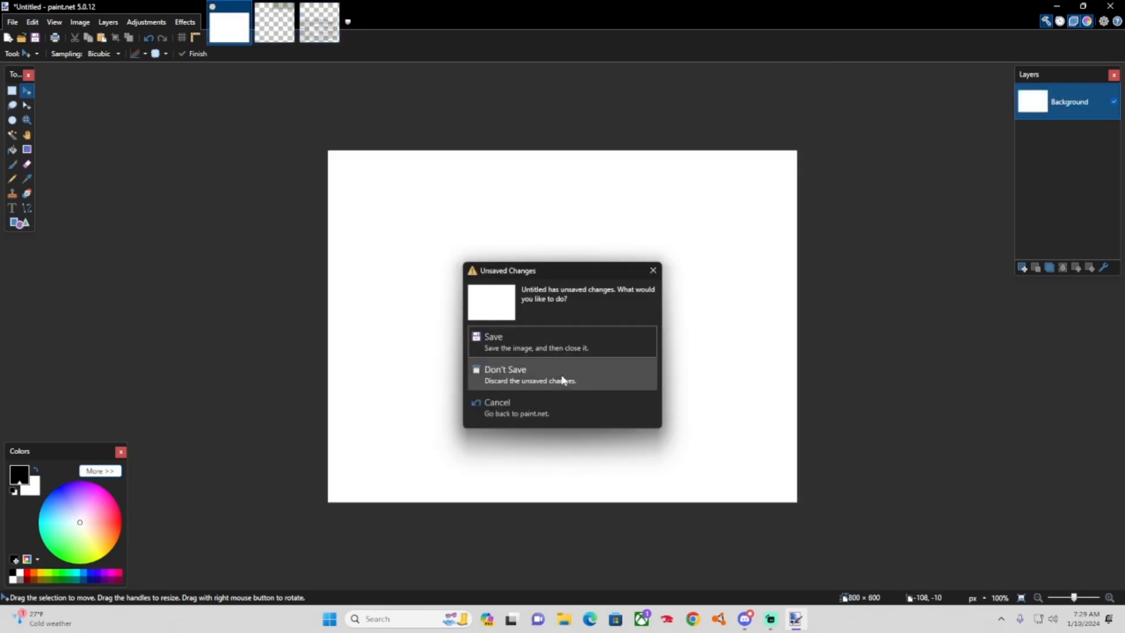
pyautogui.click(560, 379)
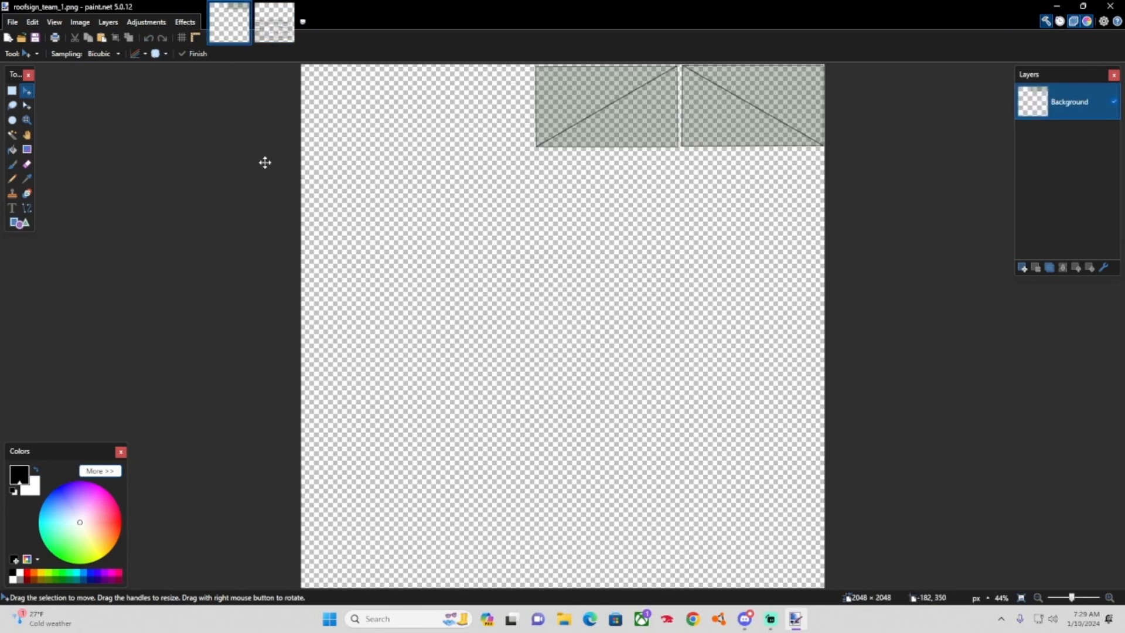
# Copy the roofsign_team_1 image into a new layer of tbird_uv, deselect it and make the Background layer active.
pyautogui.scroll(-2, 472, 286)
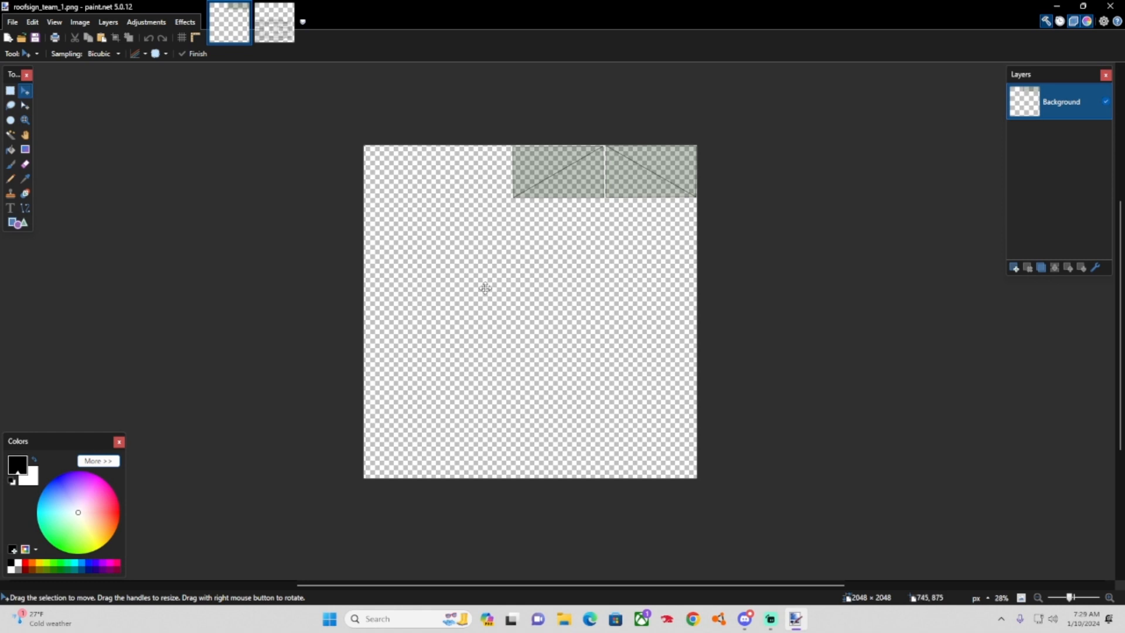
pyautogui.hotkey('ctrl', 'Tab')
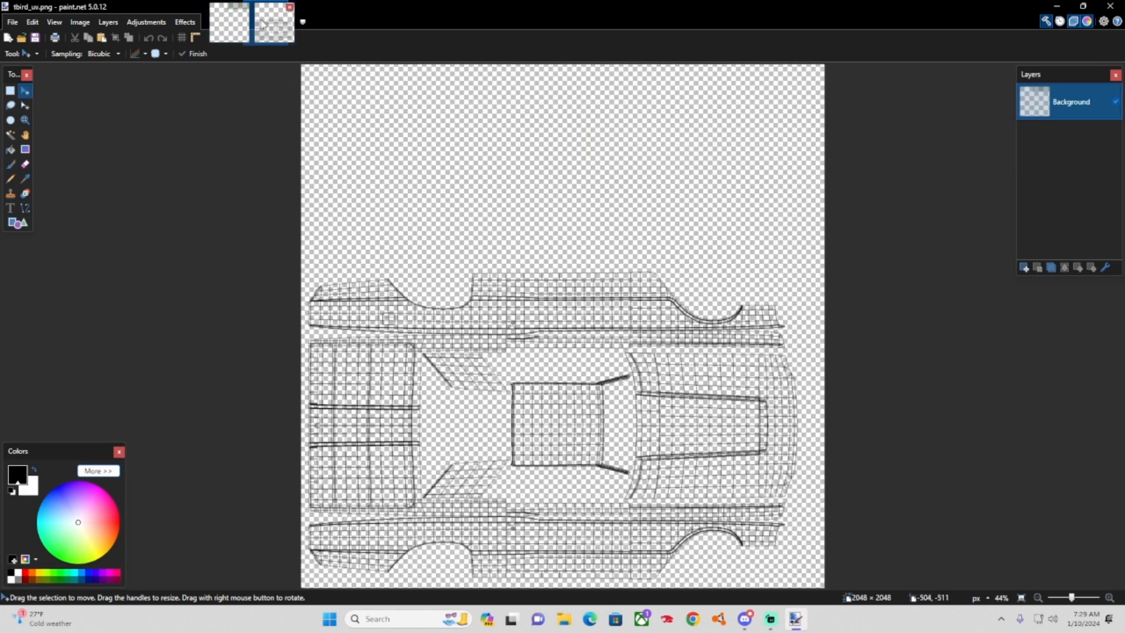
pyautogui.click(1025, 268)
pyautogui.hotkey('ctrl', 'v')
pyautogui.click(10, 134)
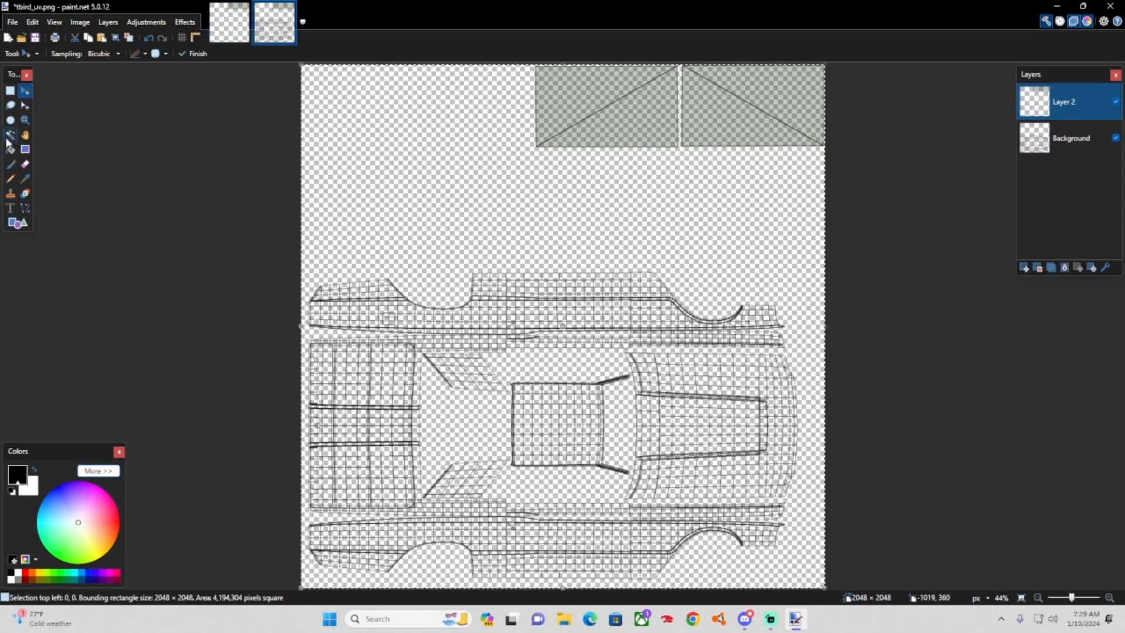
pyautogui.click(25, 91)
pyautogui.click(1069, 139)
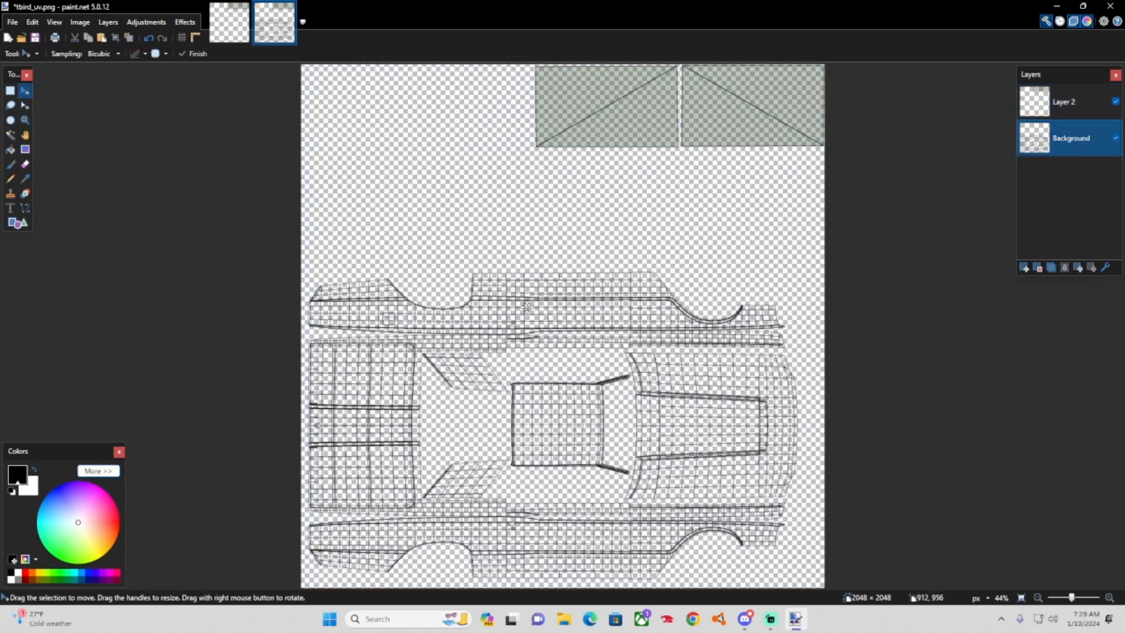
# Select the transparent area around the car body panels on the Background layer with the Magic Wand at 50% tolerance.
pyautogui.scroll(-2, 574, 252)
pyautogui.scroll(-2, 595, 247)
pyautogui.scroll(7, 619, 264)
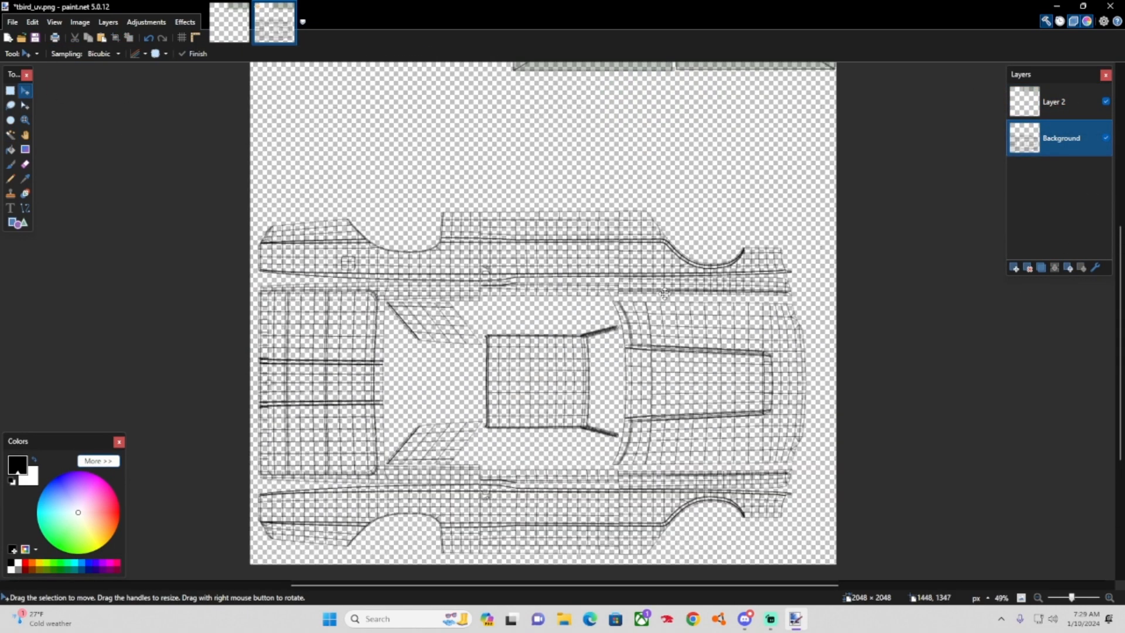
pyautogui.scroll(-2, 650, 269)
pyautogui.scroll(1, 647, 263)
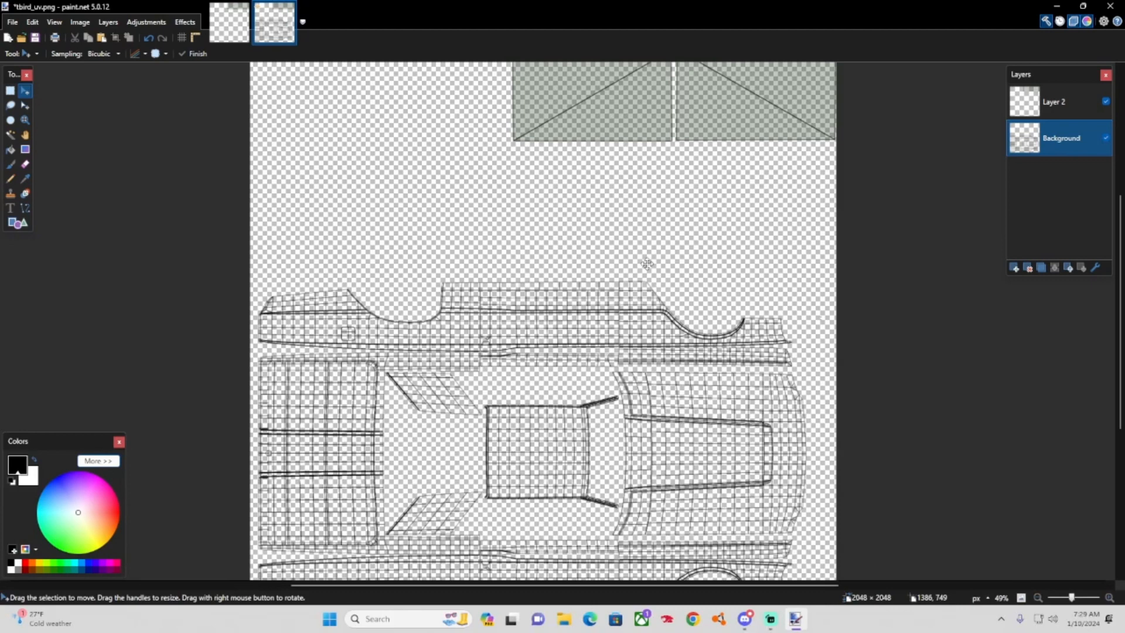
pyautogui.scroll(-1, 647, 264)
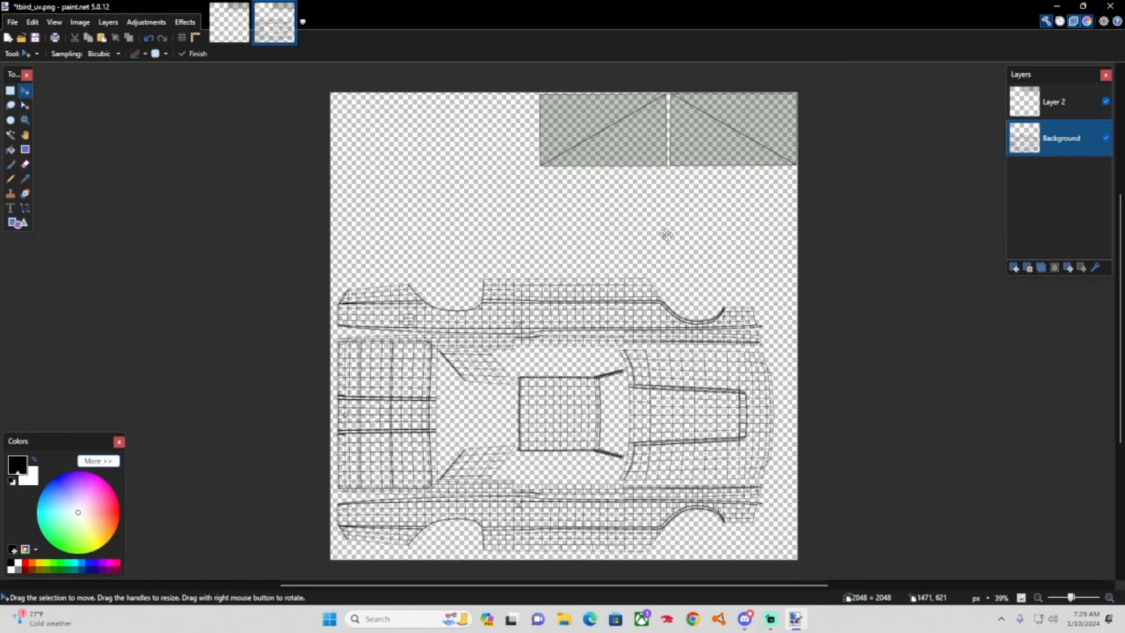
pyautogui.click(9, 137)
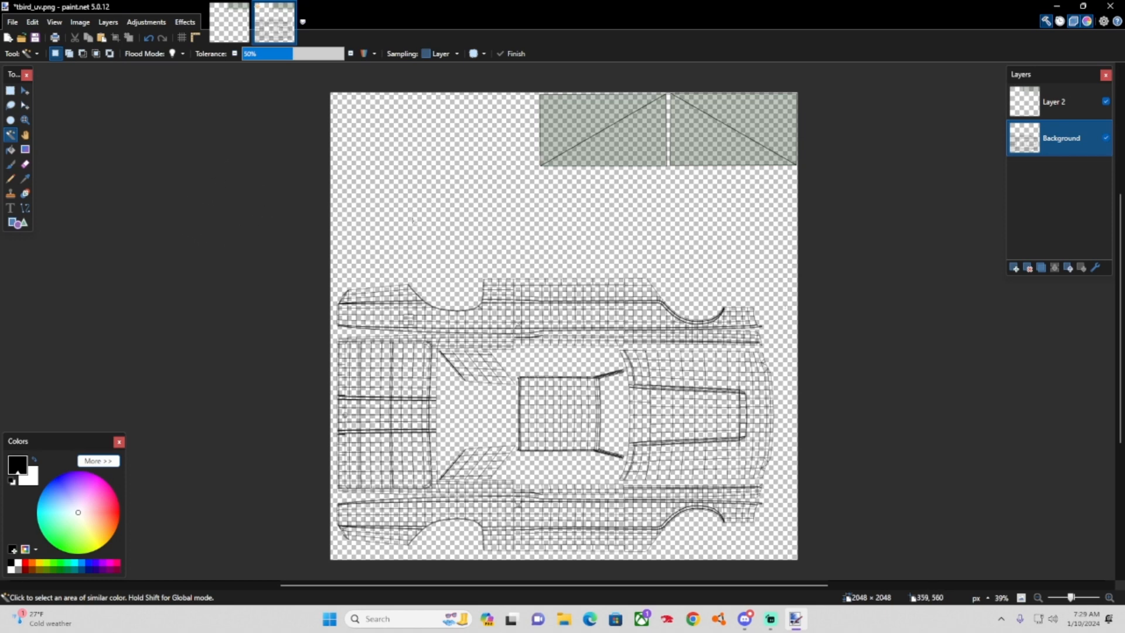
pyautogui.click(459, 220)
# Inspect the selection's outline around the side, hood, roof and trunk panels of the template.
pyautogui.scroll(6, 532, 192)
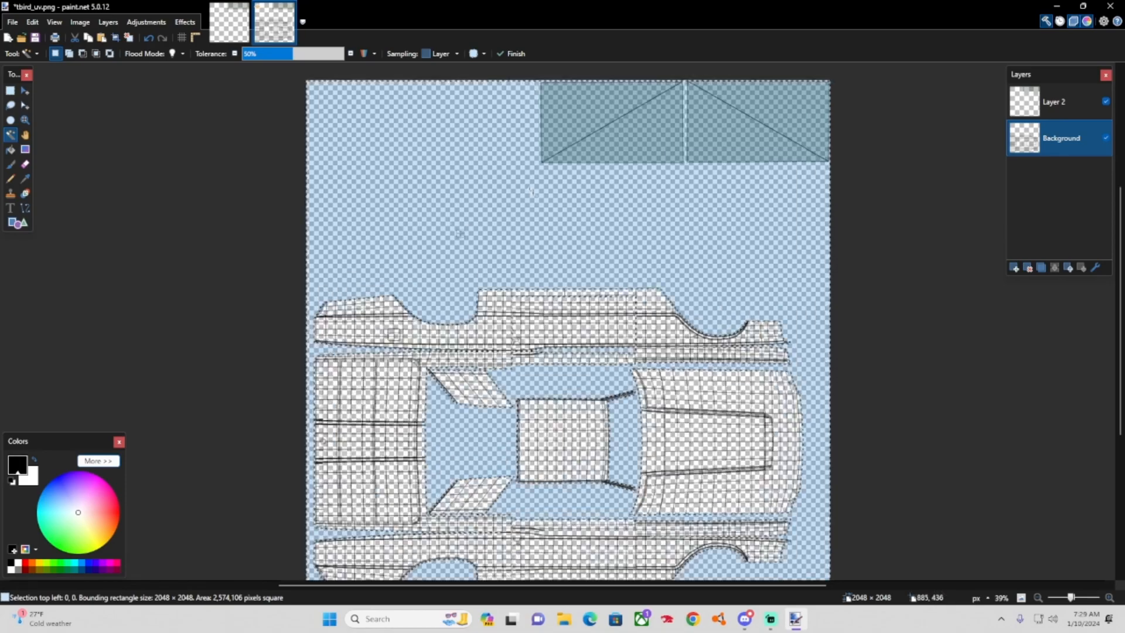
pyautogui.scroll(-6, 645, 305)
pyautogui.scroll(6, 674, 345)
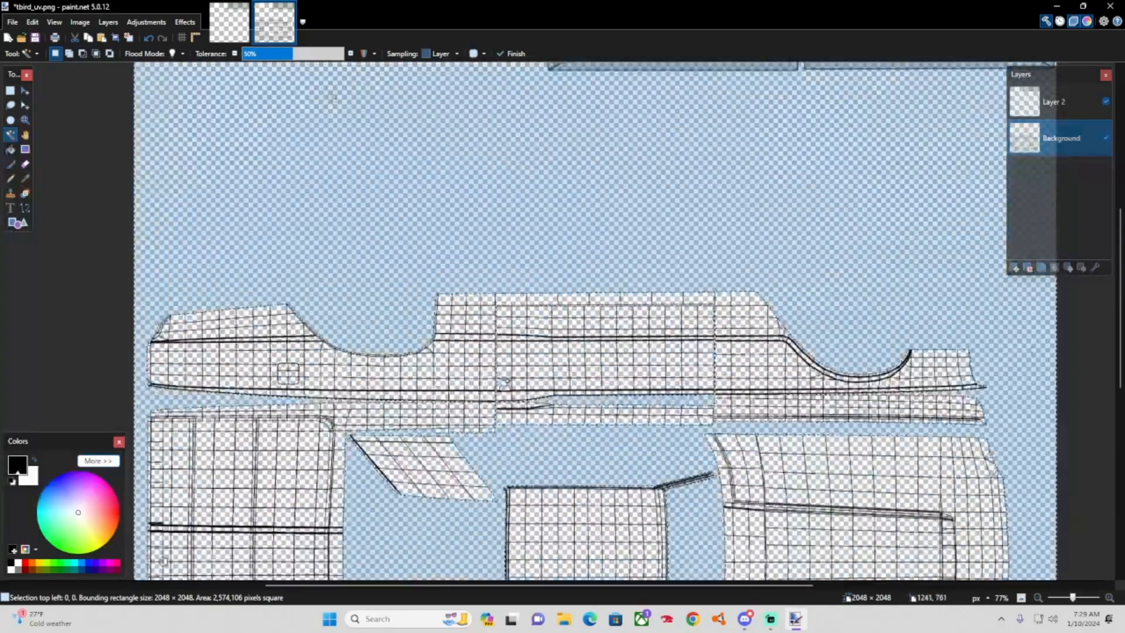
pyautogui.scroll(-5, 621, 258)
pyautogui.scroll(-4, 647, 264)
pyautogui.scroll(4, 713, 257)
pyautogui.scroll(5, 674, 276)
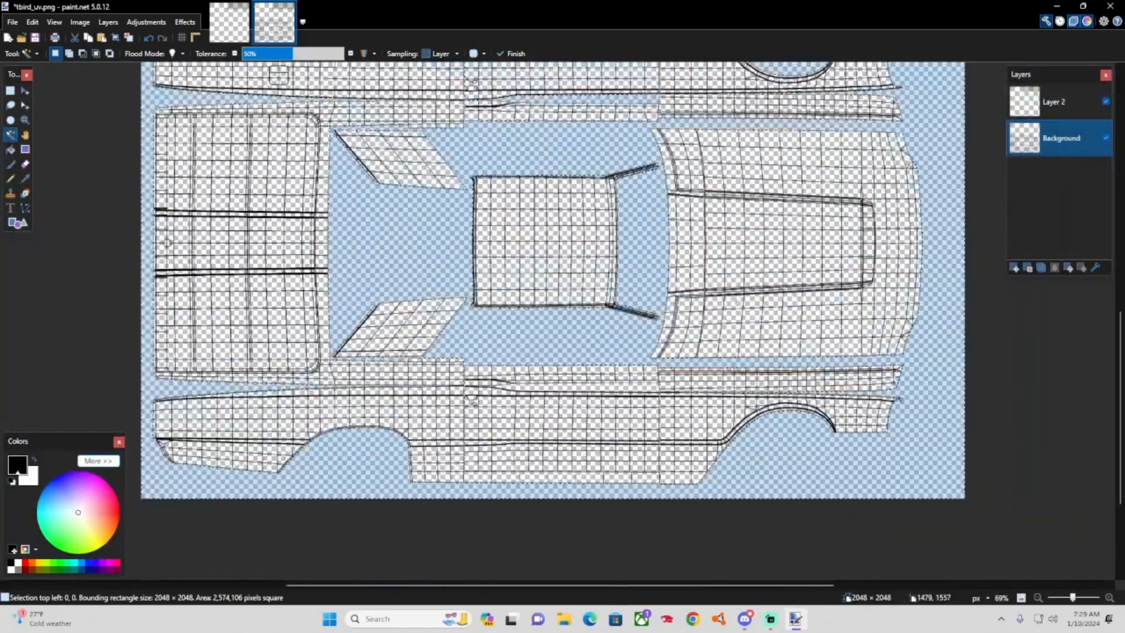
pyautogui.scroll(-2, 557, 304)
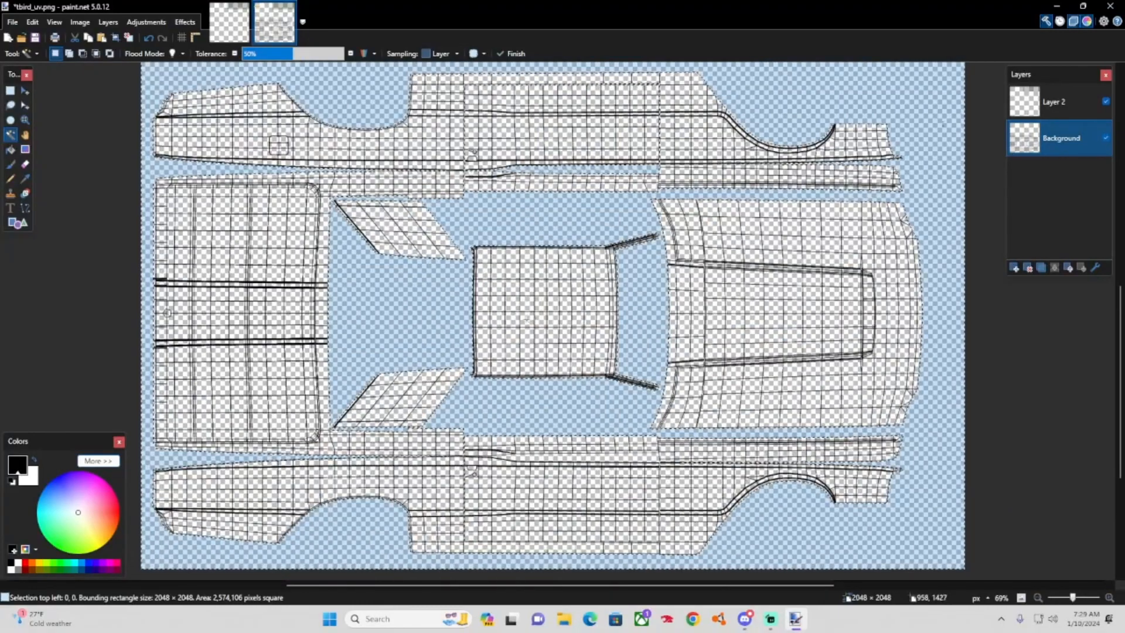
# Try selecting a single grid cell of the roof panel with the Magic Wand.
pyautogui.click(527, 319)
pyautogui.scroll(5, 537, 329)
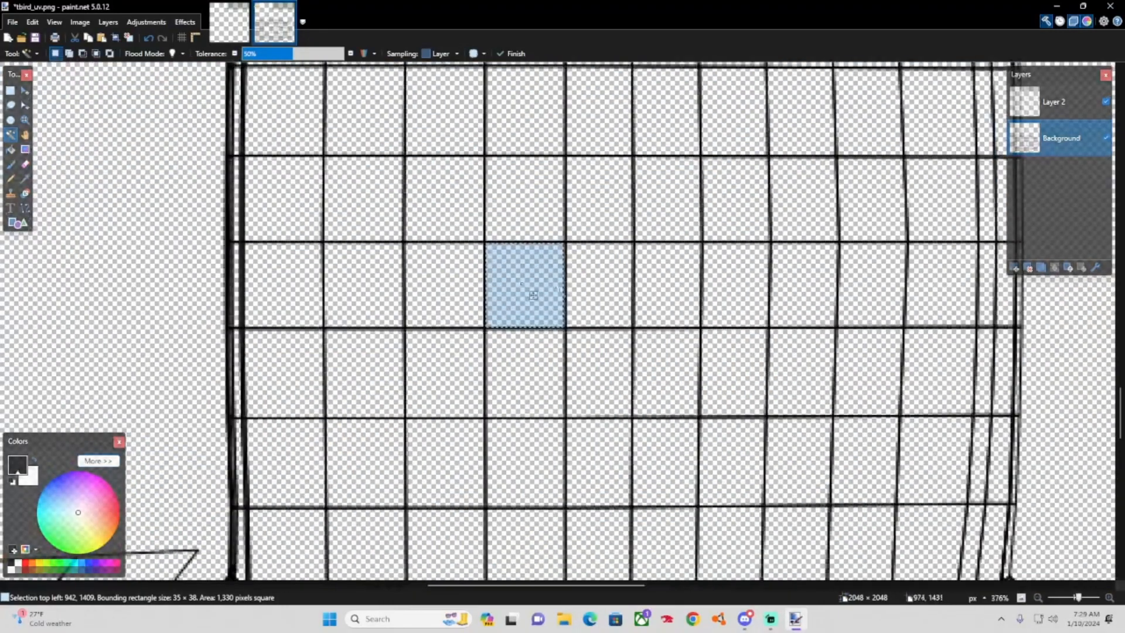
pyautogui.scroll(-4, 530, 293)
pyautogui.scroll(-3, 585, 273)
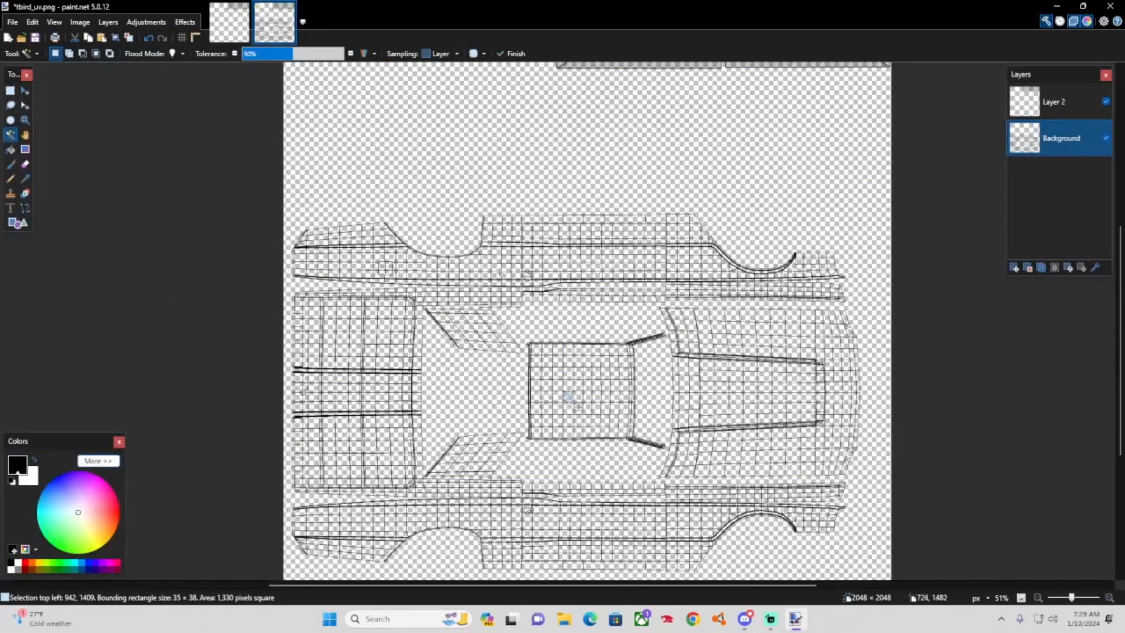
# Reselect the empty area surrounding the car panels and check that it follows their outlines.
pyautogui.click(403, 141)
pyautogui.scroll(4, 800, 278)
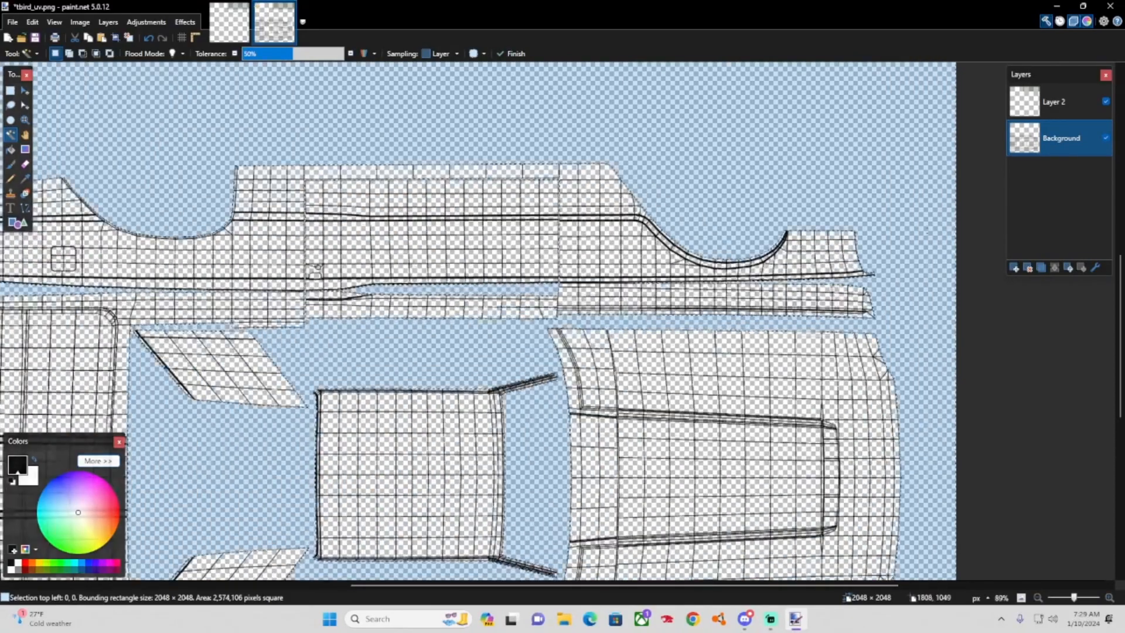
pyautogui.scroll(-5, 677, 279)
pyautogui.scroll(3, 678, 285)
pyautogui.scroll(-2, 677, 285)
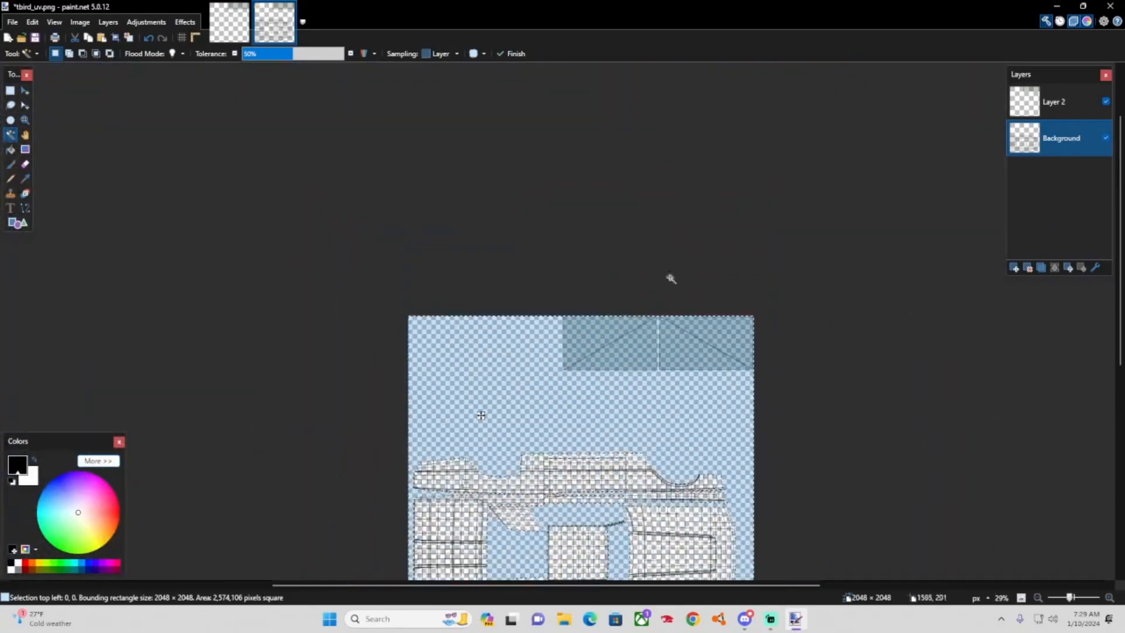
pyautogui.scroll(3, 481, 274)
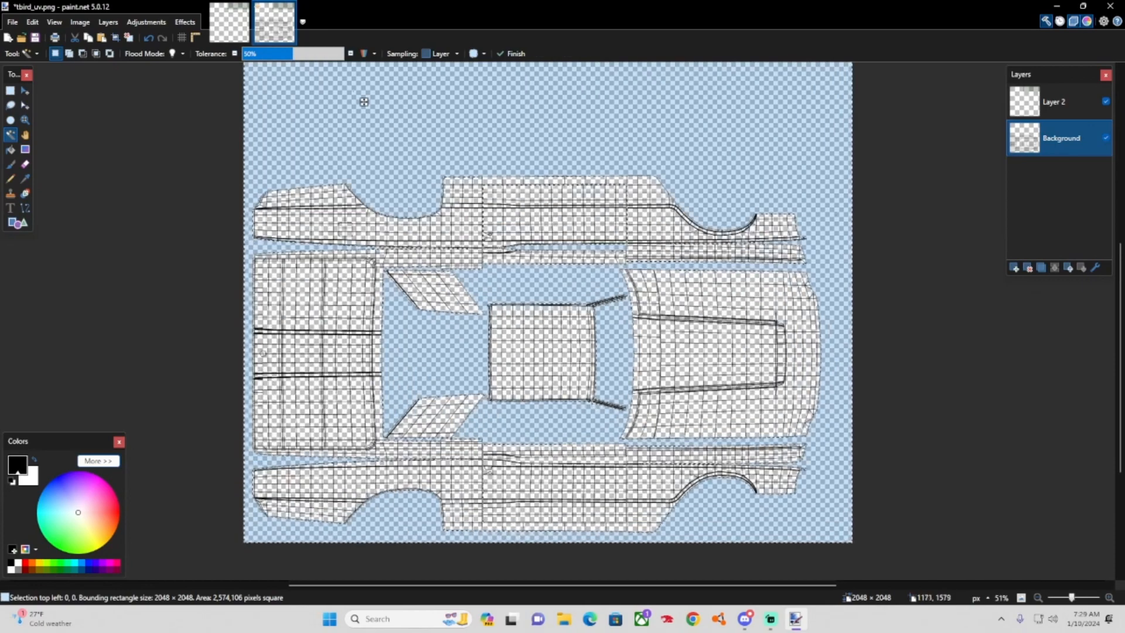
# Fill the selected empty area around the car panels with bright green using the Paint Bucket.
pyautogui.click(11, 149)
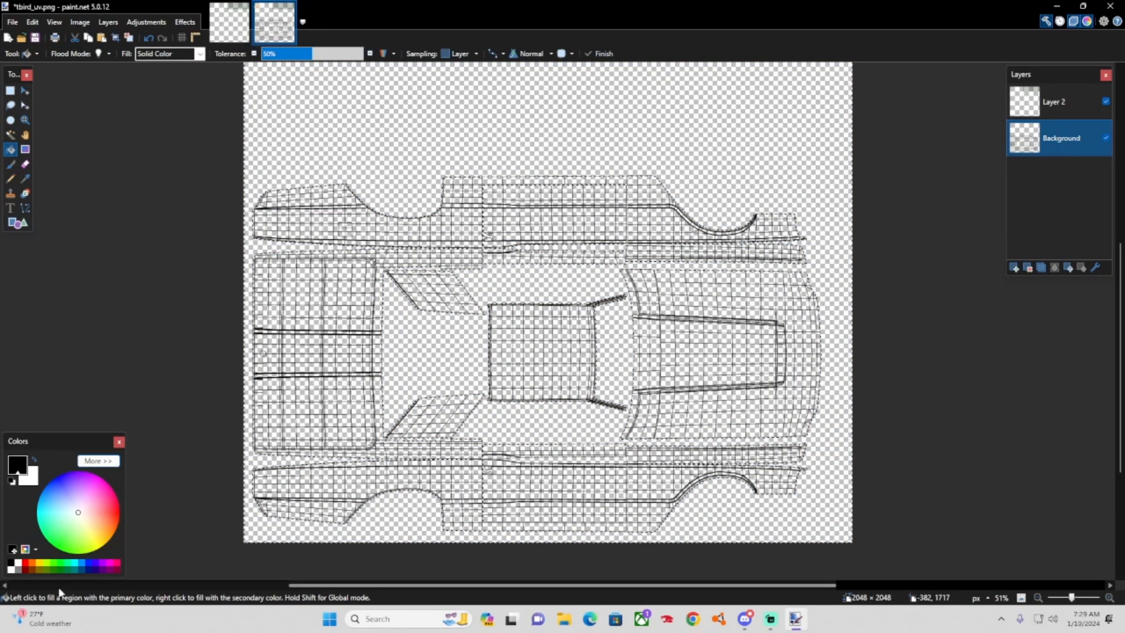
pyautogui.click(94, 461)
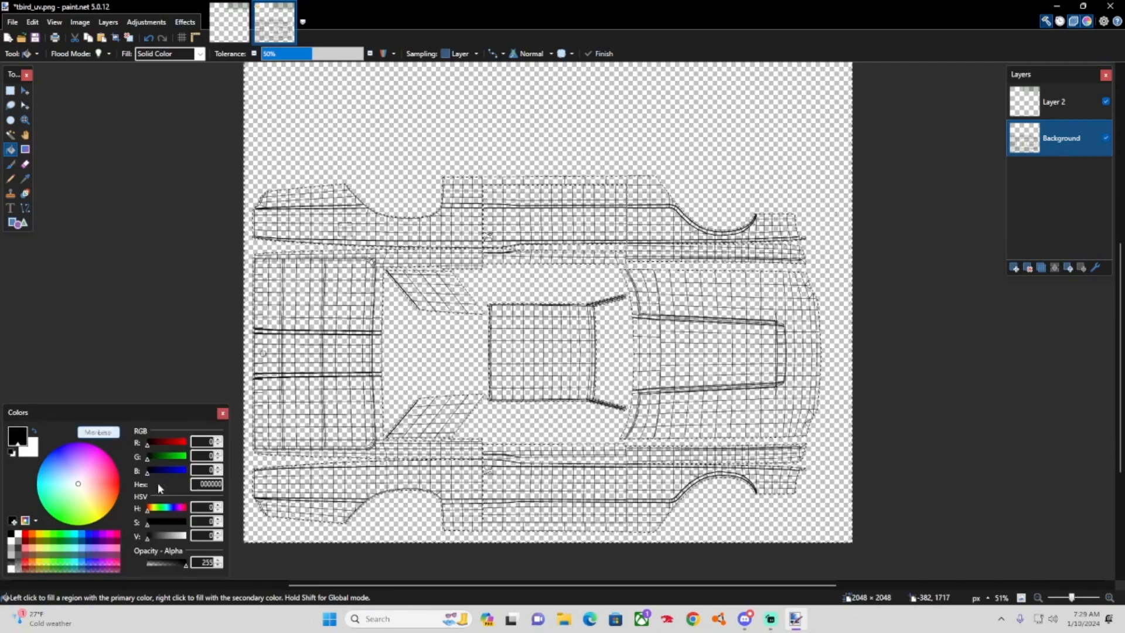
pyautogui.click(60, 556)
pyautogui.click(103, 435)
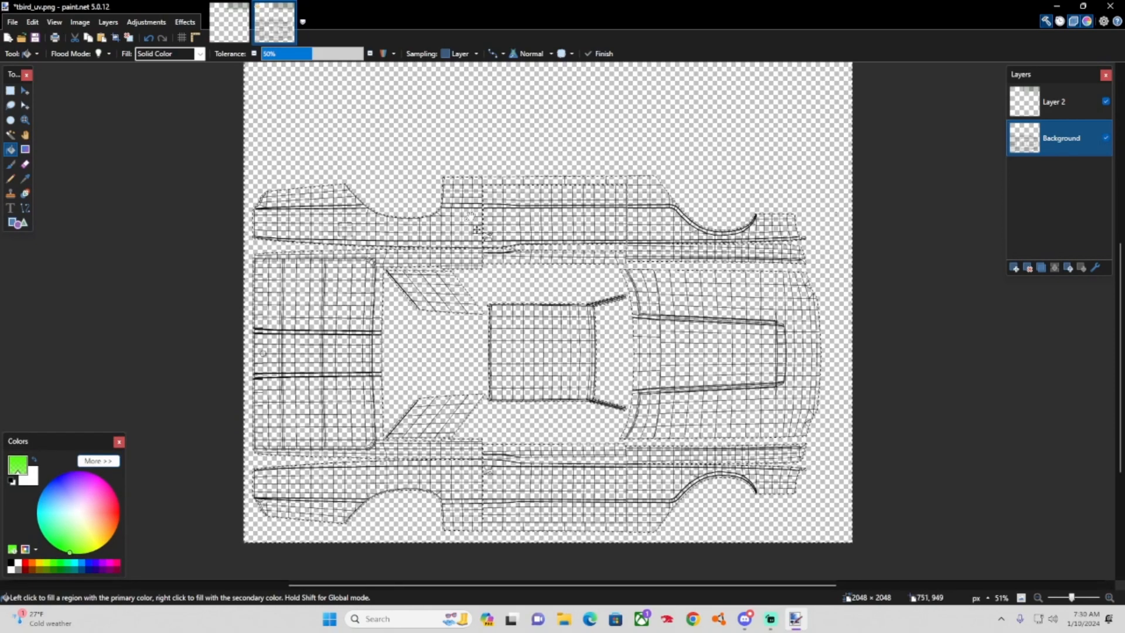
pyautogui.click(367, 113)
pyautogui.scroll(-3, 540, 290)
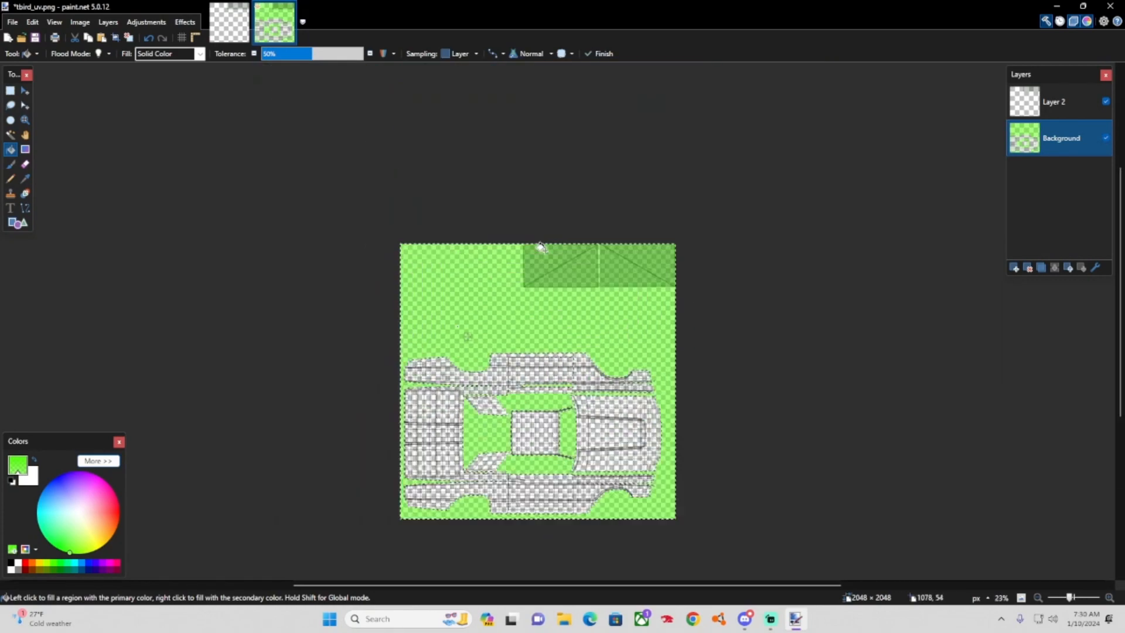
pyautogui.scroll(3, 539, 290)
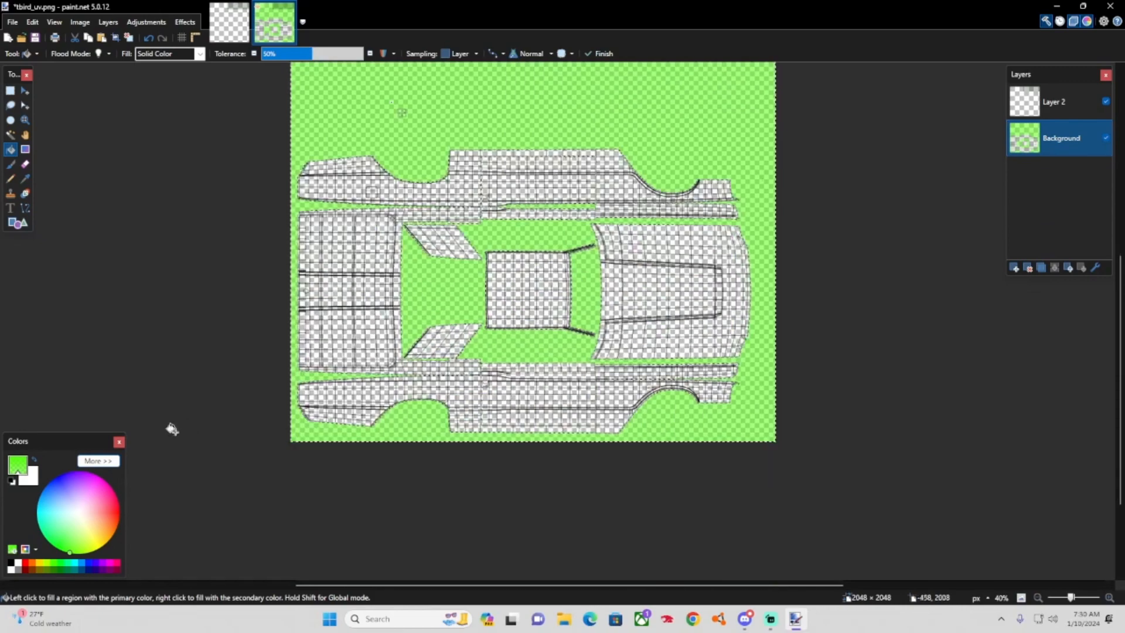
# Raise the green fill's opacity to 255 so the area around the panels is solid.
pyautogui.click(107, 465)
pyautogui.moveTo(175, 566); pyautogui.dragTo(196, 561)
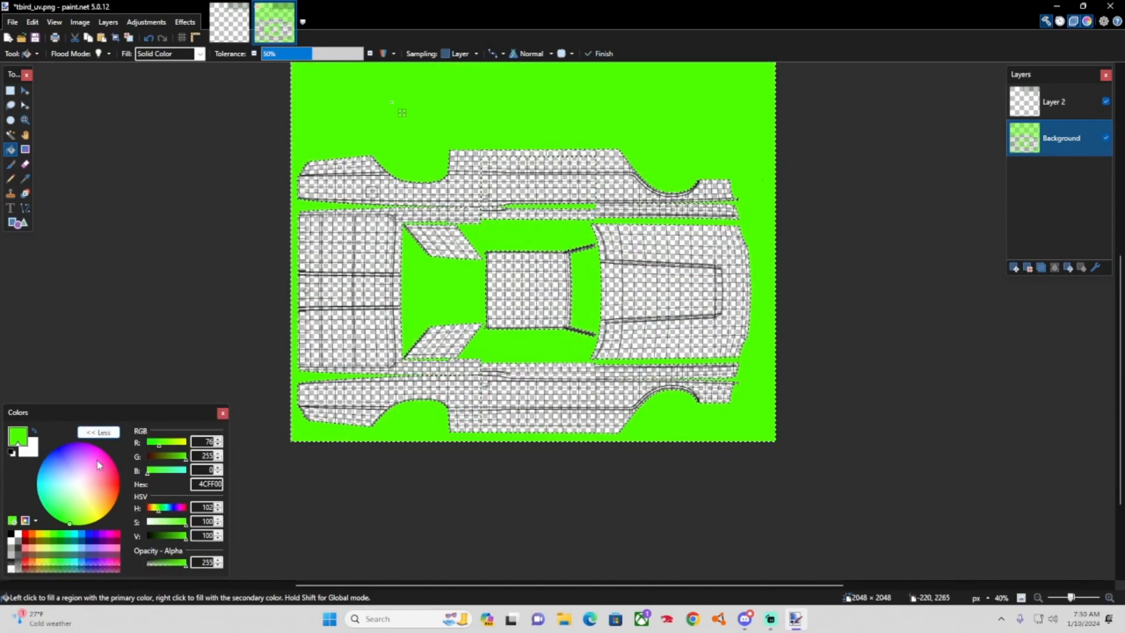
pyautogui.click(115, 432)
pyautogui.scroll(-1, 526, 365)
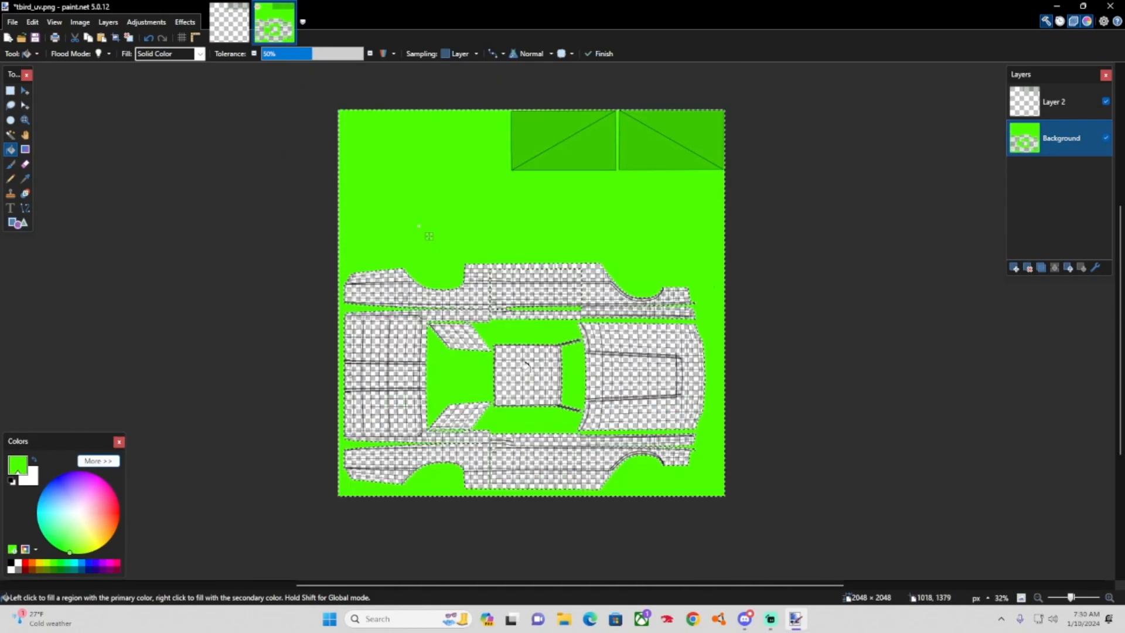
# Add two new layers above Background and paste a copy of the green surround onto the upper one.
pyautogui.click(25, 91)
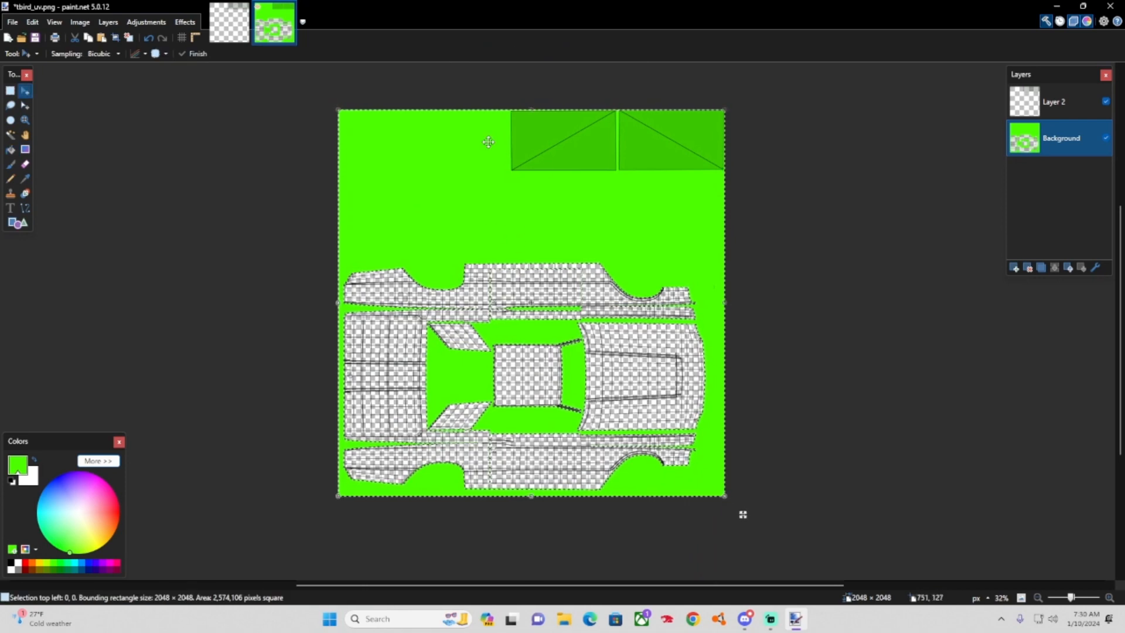
pyautogui.scroll(5, 488, 142)
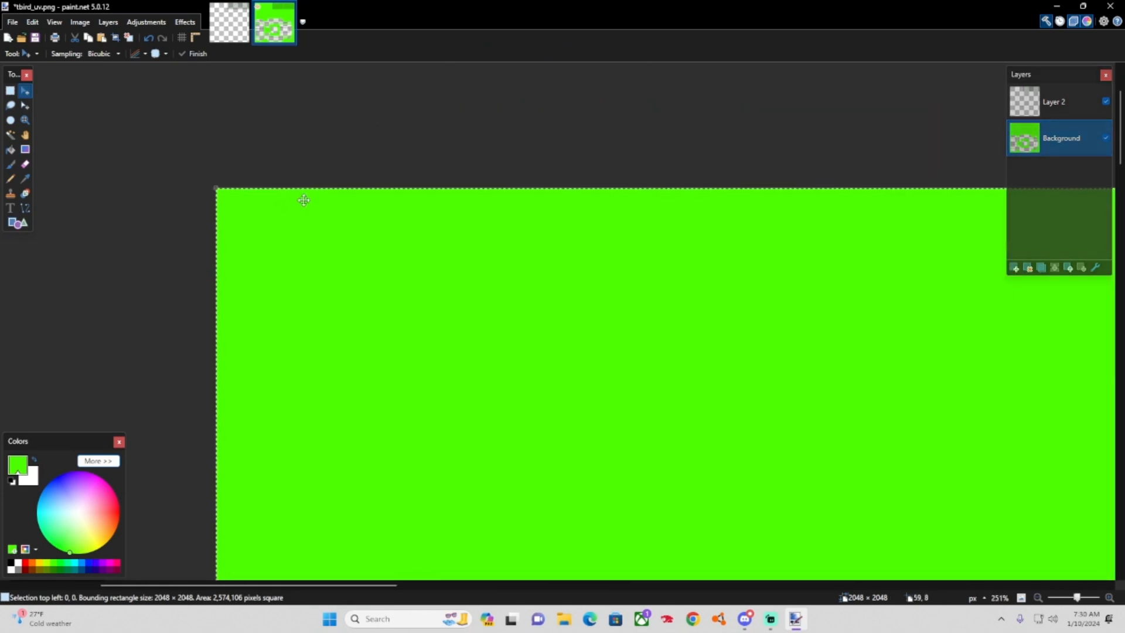
pyautogui.scroll(-5, 299, 166)
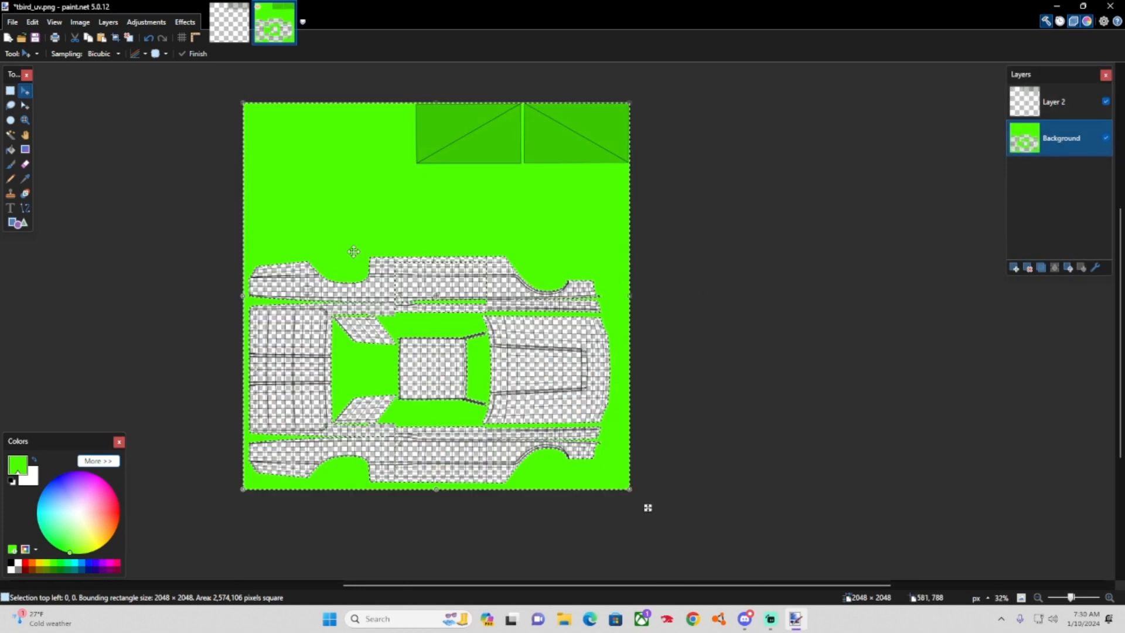
pyautogui.scroll(1, 636, 335)
pyautogui.scroll(-1, 627, 304)
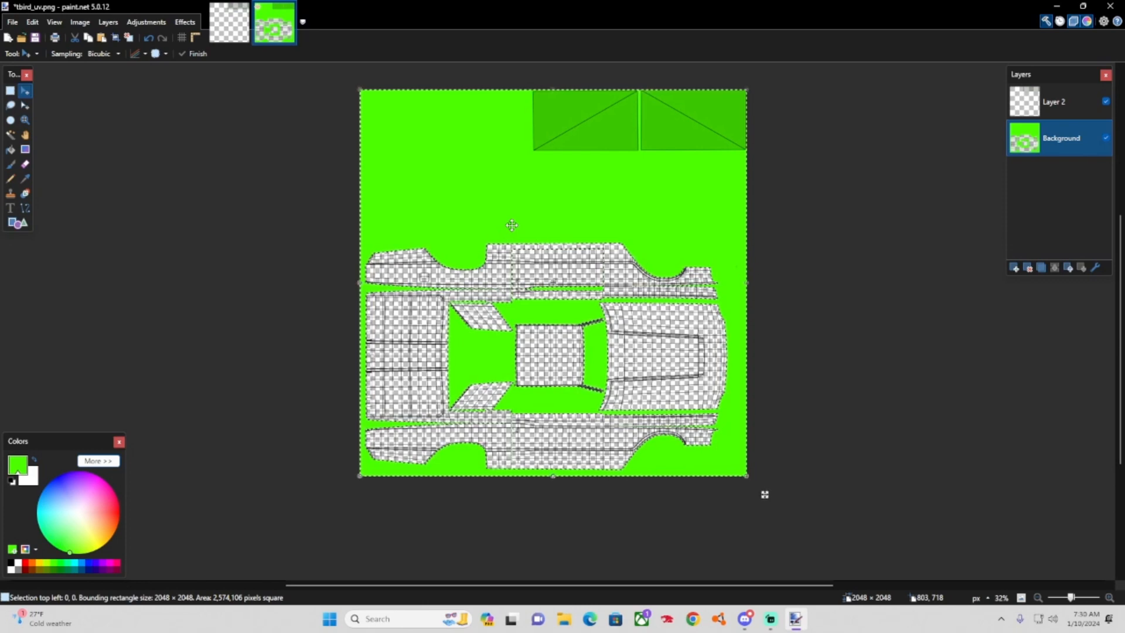
pyautogui.click(1019, 269)
pyautogui.click(1018, 269)
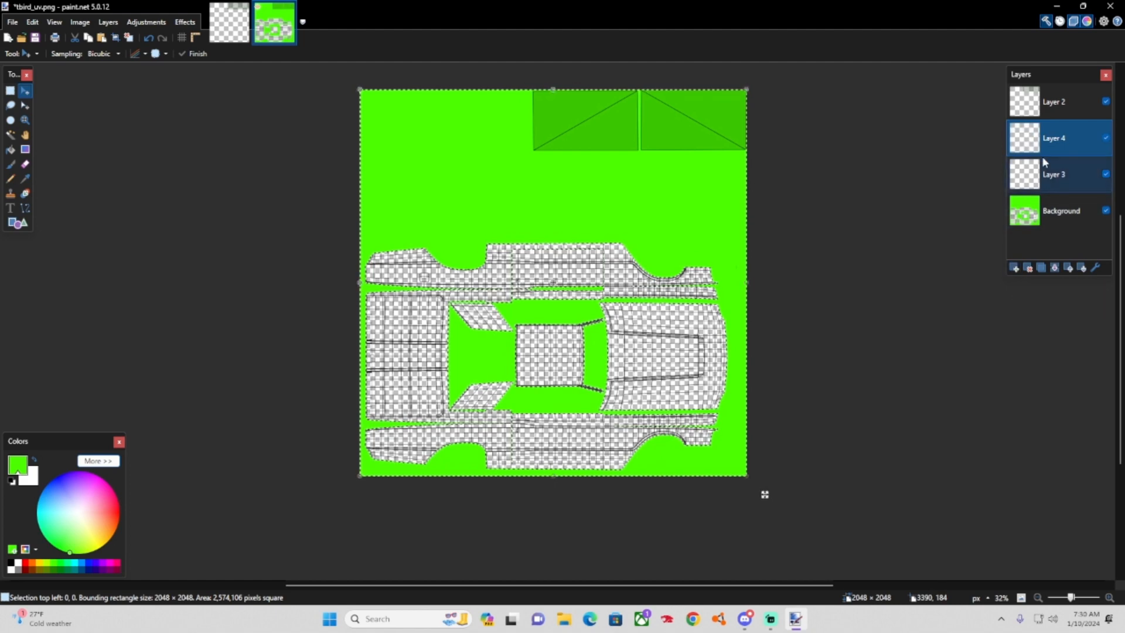
pyautogui.hotkey('ctrl', 'v')
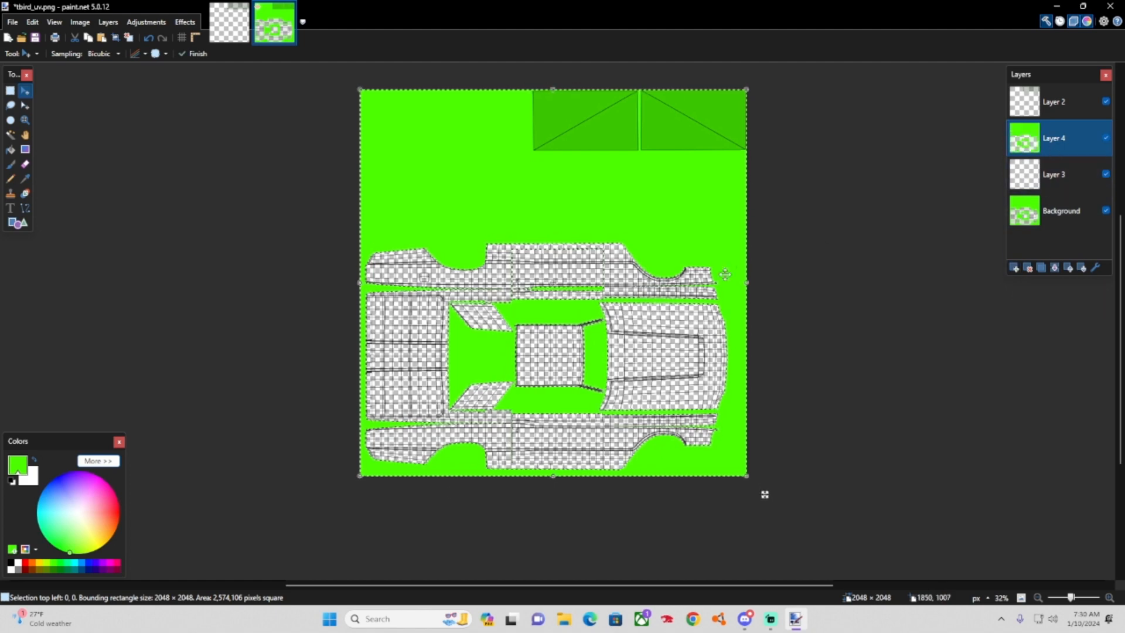
# Deselect the pasted surround and set up the Paintbrush with black and a brush size of 225.
pyautogui.click(10, 134)
pyautogui.scroll(3, 497, 302)
pyautogui.scroll(-2, 497, 301)
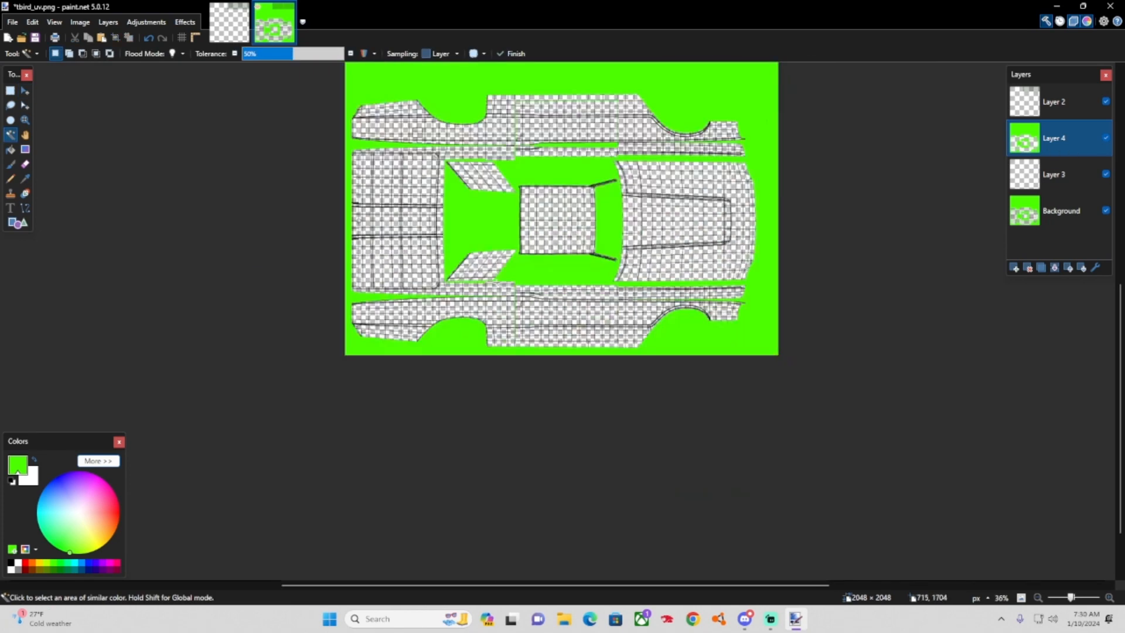
pyautogui.click(11, 562)
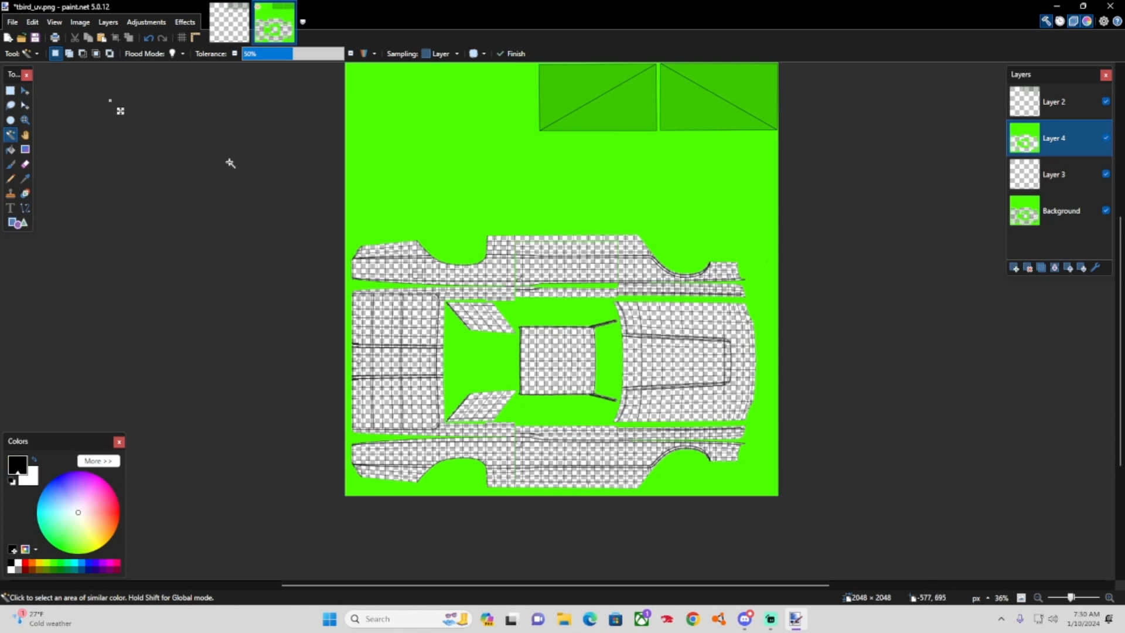
pyautogui.click(10, 165)
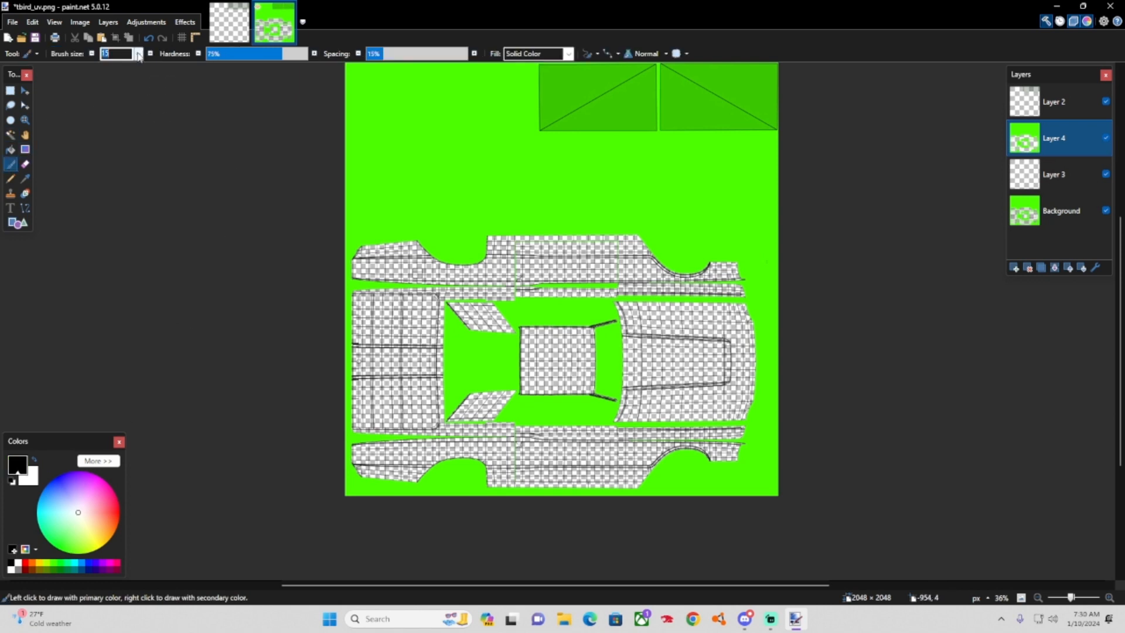
pyautogui.click(139, 53)
pyautogui.click(117, 301)
# Try a black brush stroke on Layer 4 across the green area and side panel, and undo it.
pyautogui.click(402, 212)
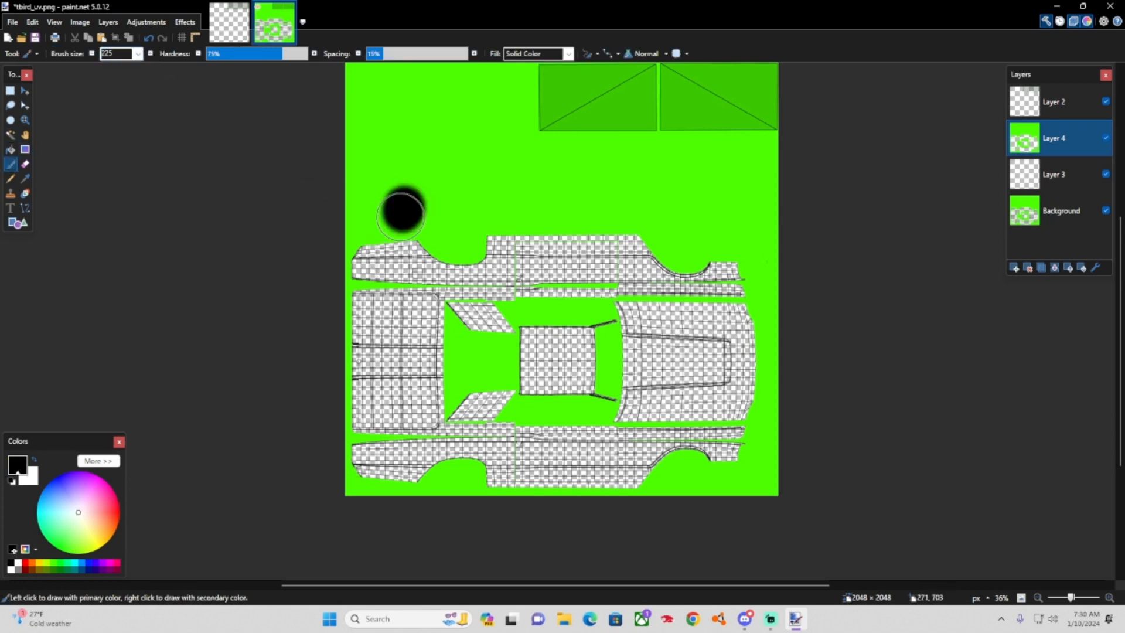
pyautogui.moveTo(401, 212)
pyautogui.mouseDown()
pyautogui.moveTo(410, 259)
pyautogui.moveTo(502, 281)
pyautogui.mouseUp()
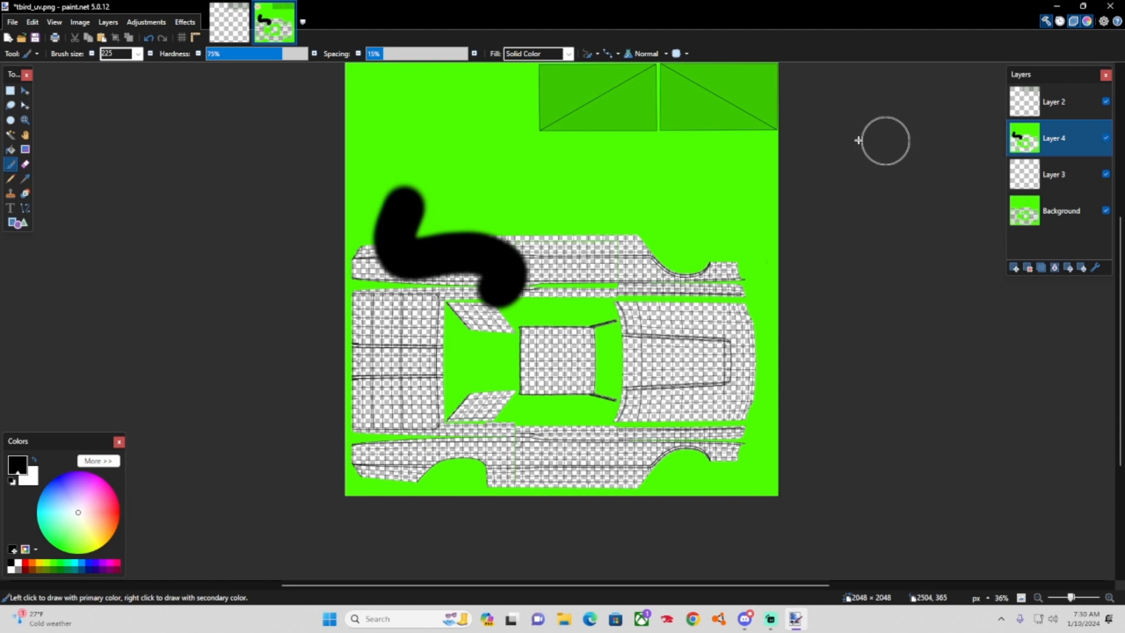
pyautogui.click(148, 39)
# Try a black brush stroke on Layer 3 beneath the green surround, and undo it.
pyautogui.click(1070, 167)
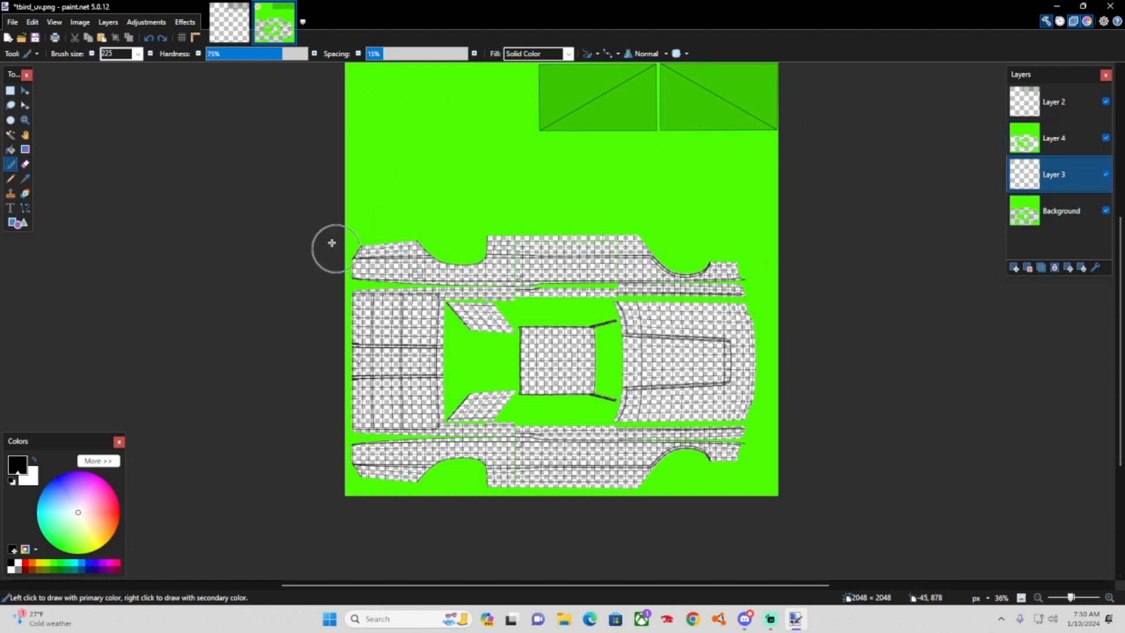
pyautogui.moveTo(387, 246)
pyautogui.mouseDown()
pyautogui.moveTo(492, 293)
pyautogui.moveTo(540, 293)
pyautogui.moveTo(447, 420)
pyautogui.moveTo(651, 156)
pyautogui.moveTo(666, 304)
pyautogui.moveTo(538, 269)
pyautogui.moveTo(481, 182)
pyautogui.moveTo(600, 447)
pyautogui.moveTo(814, 244)
pyautogui.moveTo(771, 307)
pyautogui.moveTo(574, 264)
pyautogui.moveTo(520, 133)
pyautogui.mouseUp()
pyautogui.hotkey('ctrl', 'z')
pyautogui.hotkey('ctrl', 'z')
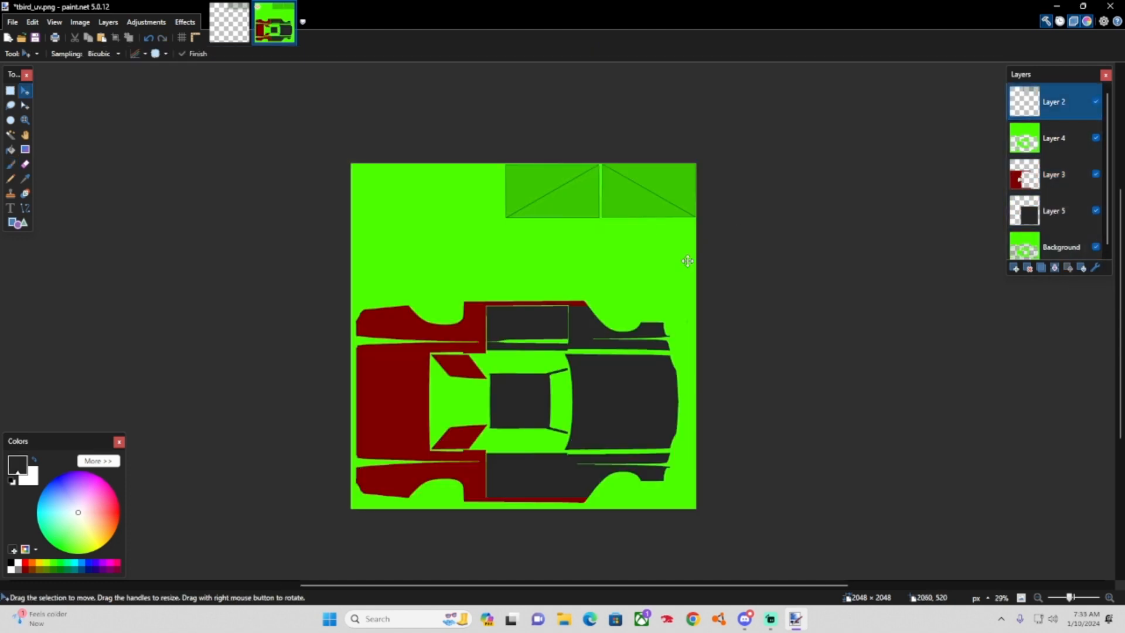
# Merge the dark red Layer 3 down into the dark grey Layer 5.
pyautogui.scroll(2, 689, 260)
pyautogui.hscroll(-1, 677, 312)
pyautogui.scroll(-1, 666, 312)
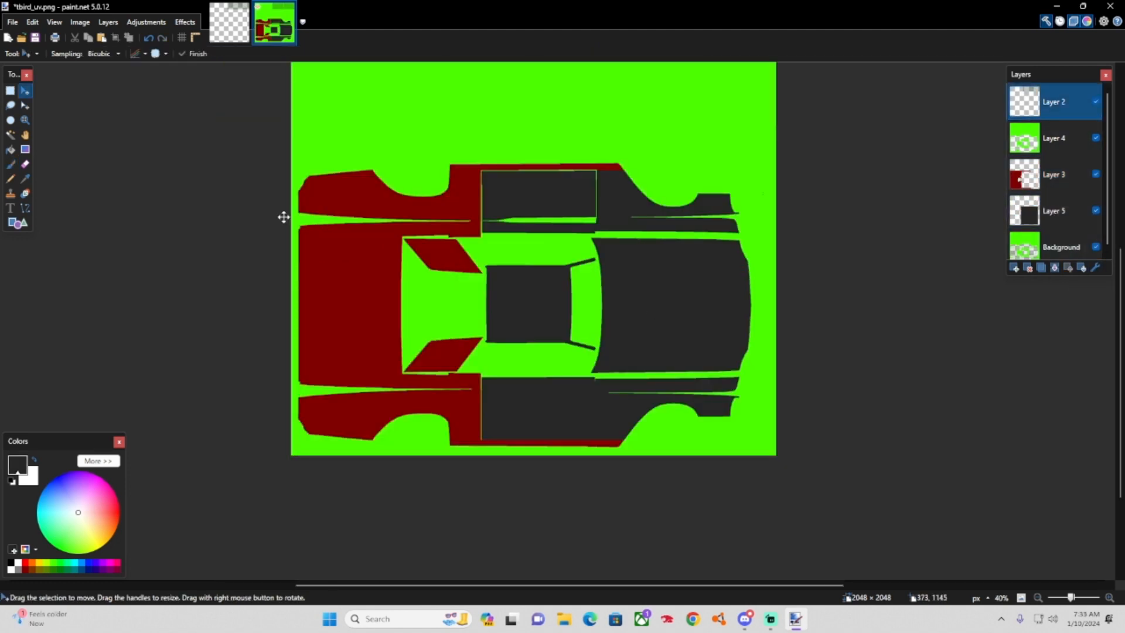
pyautogui.scroll(1, 638, 293)
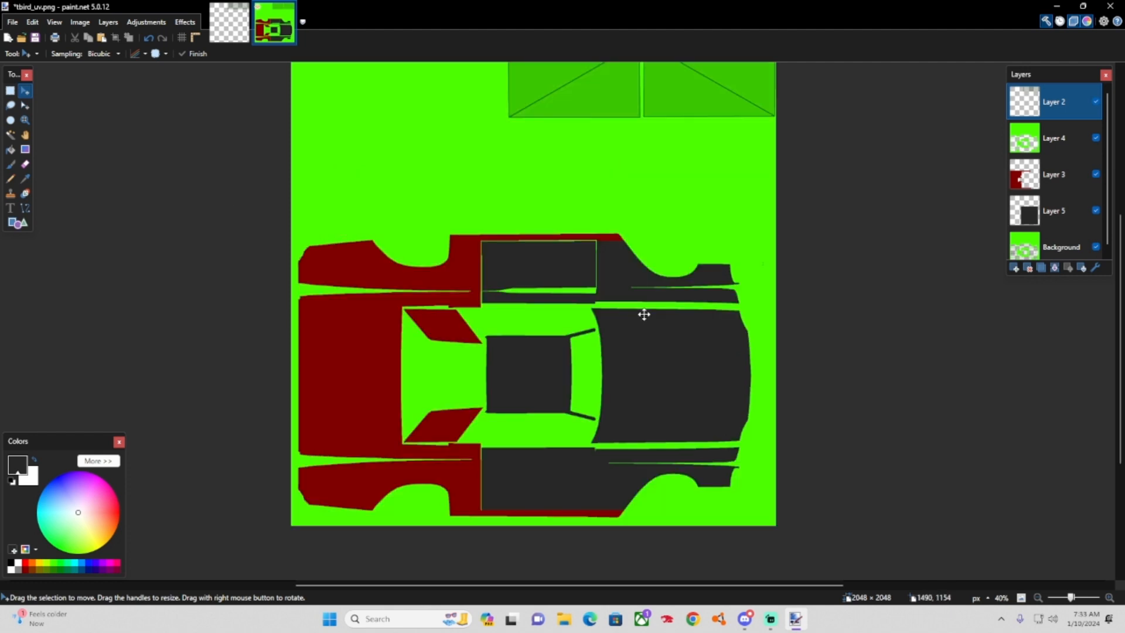
pyautogui.scroll(-1, 642, 314)
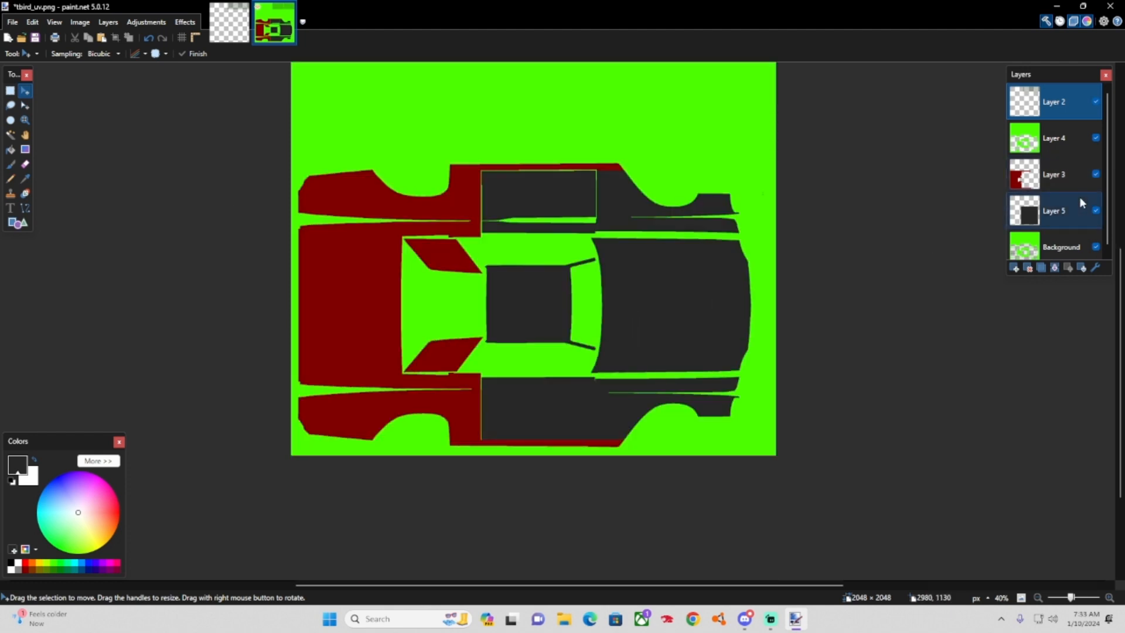
pyautogui.click(1072, 174)
pyautogui.click(1055, 267)
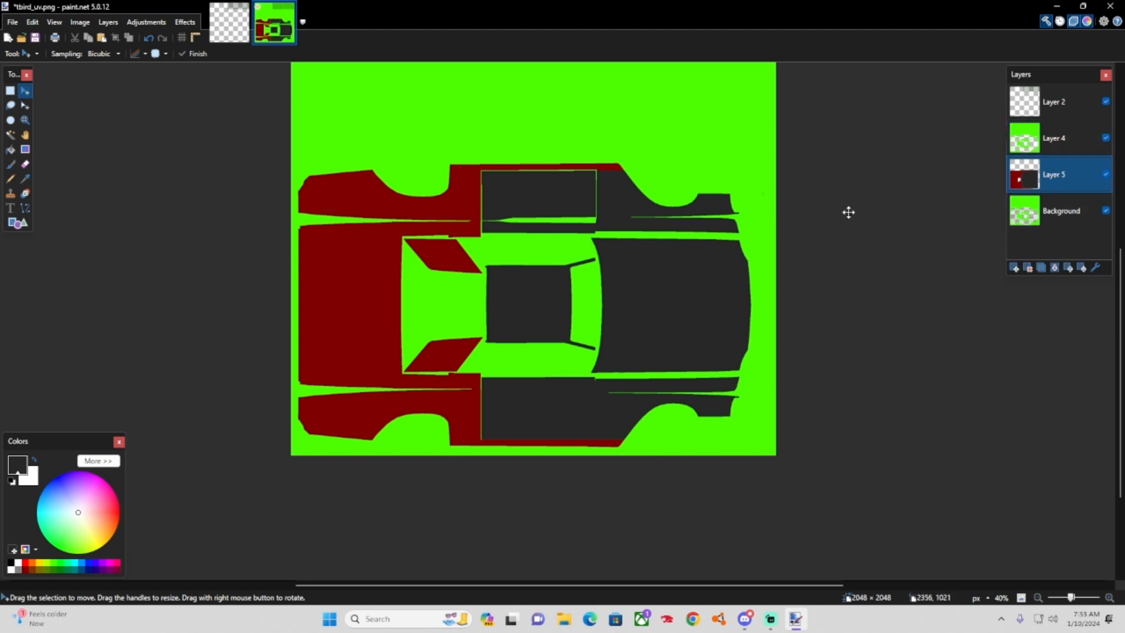
pyautogui.hotkey('ctrl', 'z')
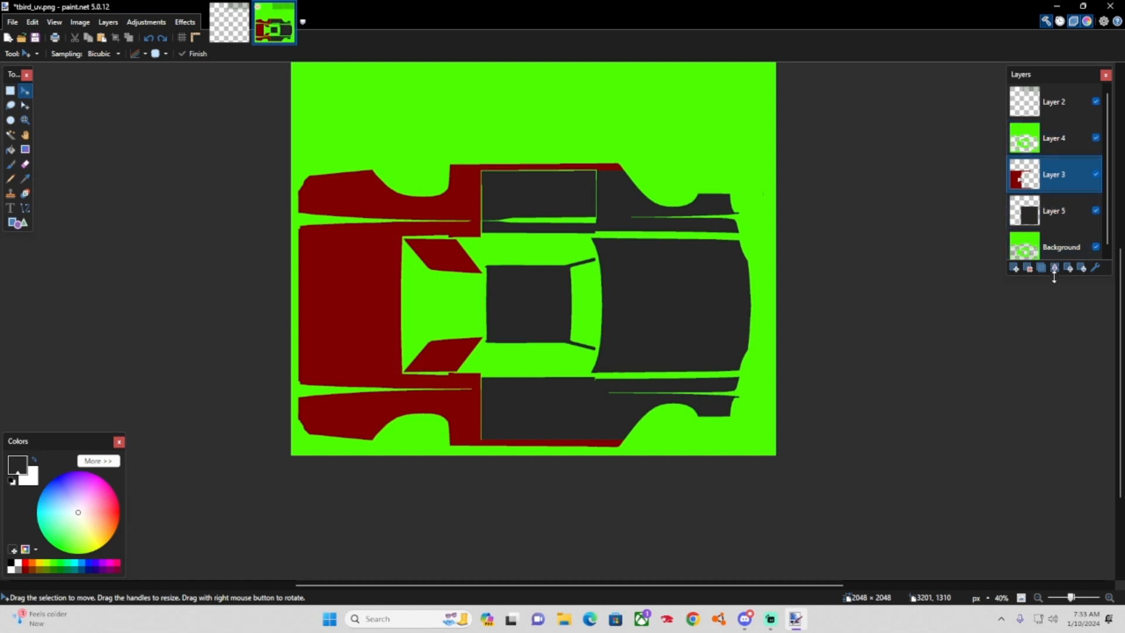
pyautogui.click(1054, 268)
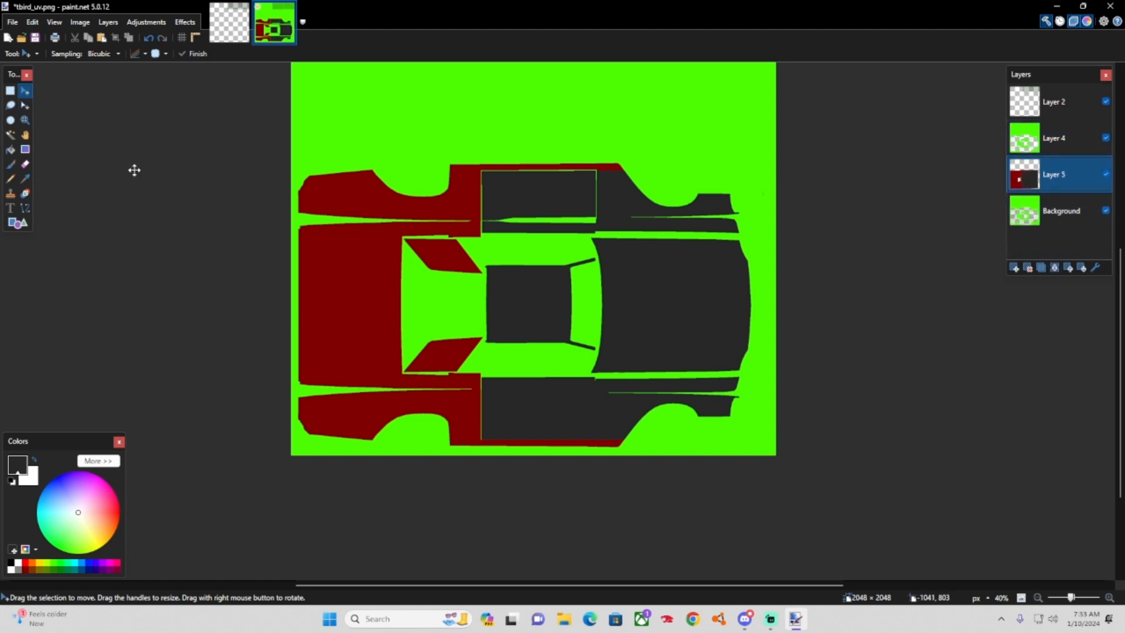
pyautogui.moveTo(543, 313)
pyautogui.mouseDown()
pyautogui.moveTo(743, 533)
pyautogui.moveTo(547, 318)
pyautogui.moveTo(605, 338)
pyautogui.moveTo(526, 319)
pyautogui.mouseUp()
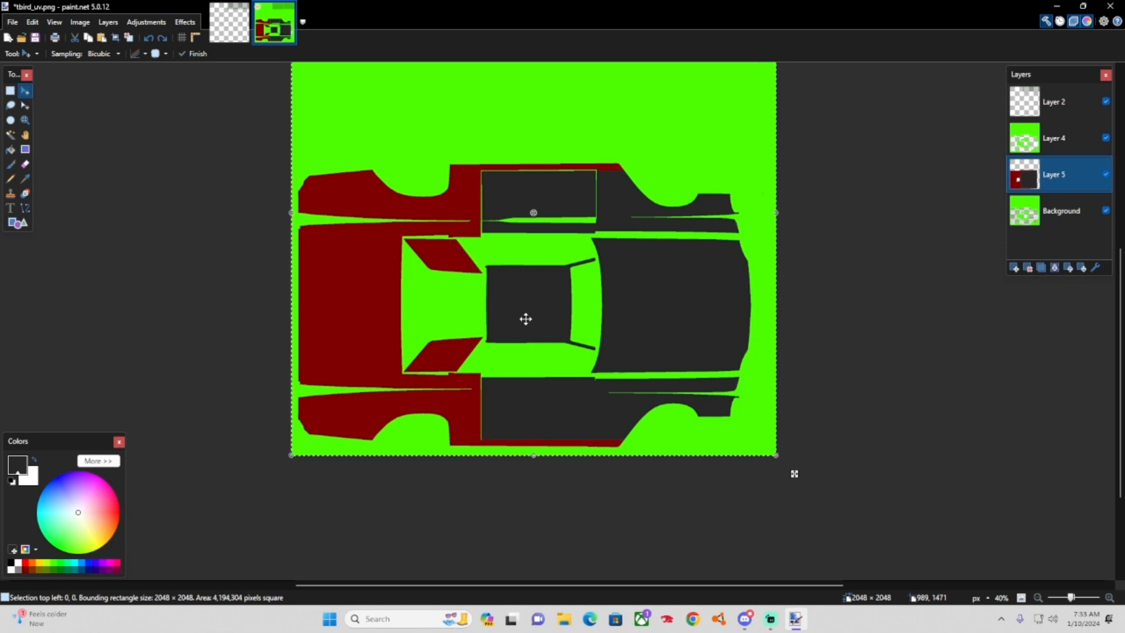
pyautogui.click(10, 135)
pyautogui.click(25, 90)
pyautogui.scroll(4, 498, 363)
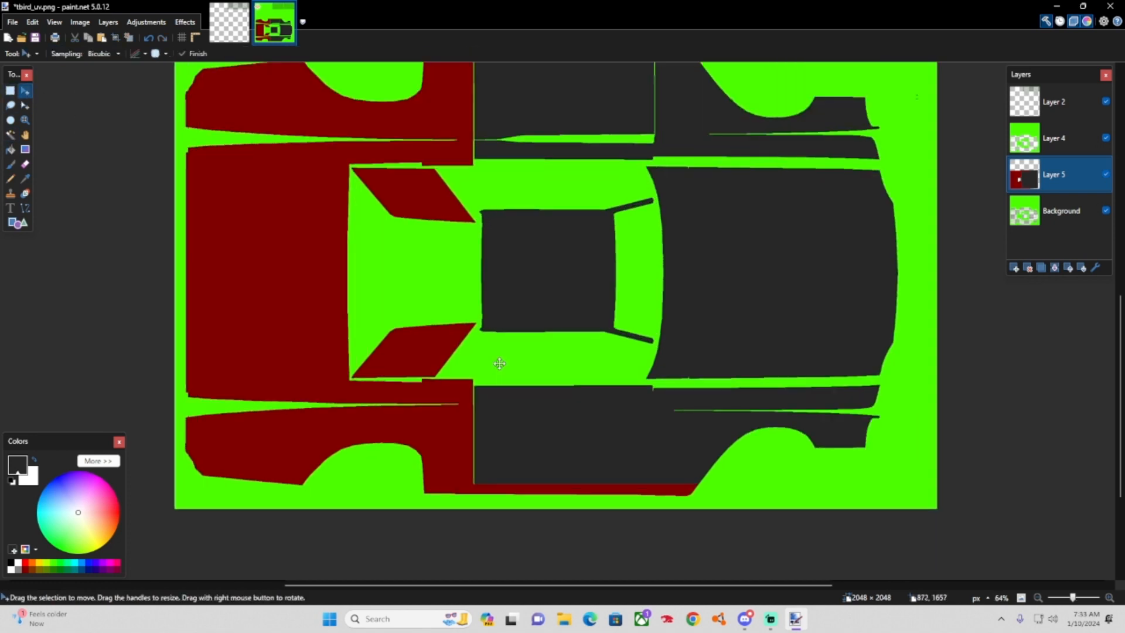
pyautogui.scroll(-4, 523, 358)
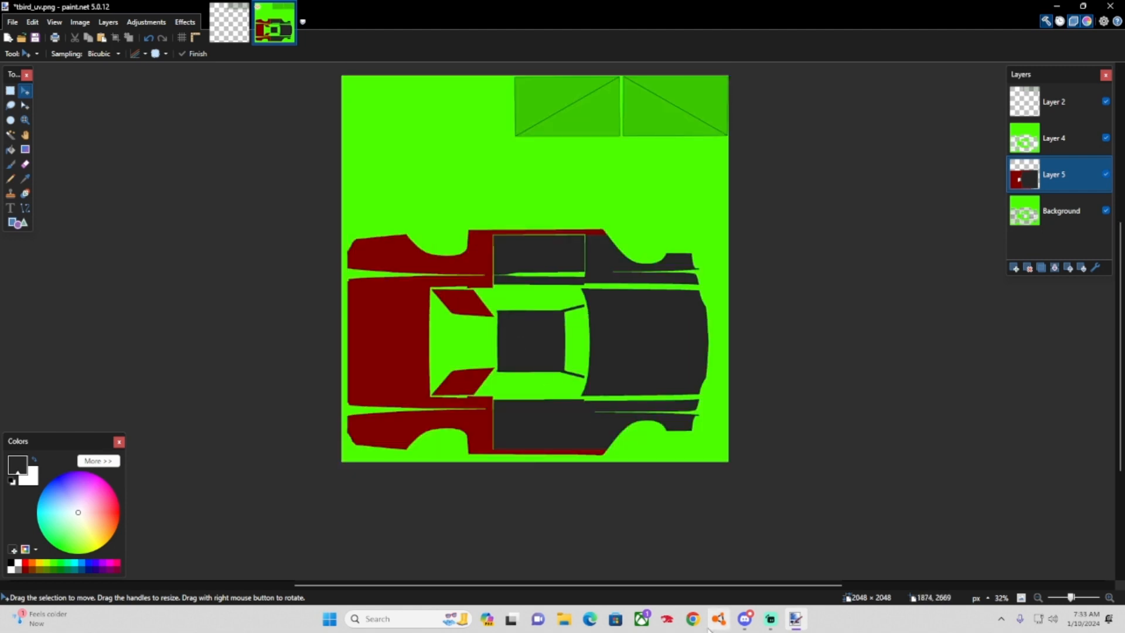
# Switch to Chrome and open TextStudio's Graffiti Tag Text editor from the new tab page's shortcuts.
pyautogui.click(668, 618)
pyautogui.click(1116, 9)
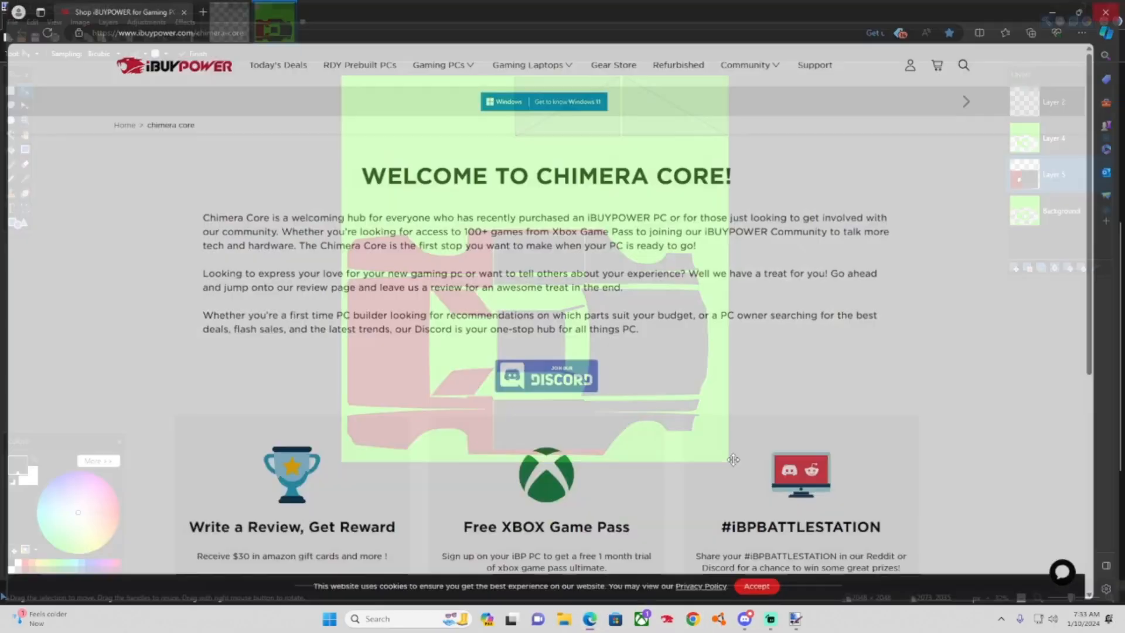
pyautogui.click(693, 619)
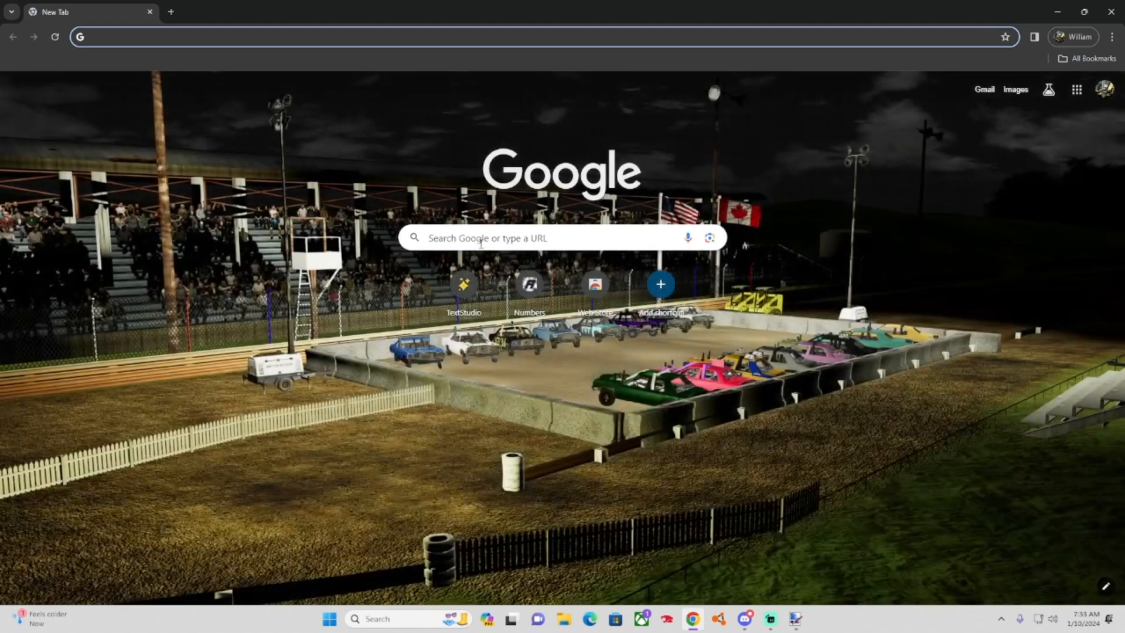
pyautogui.click(446, 287)
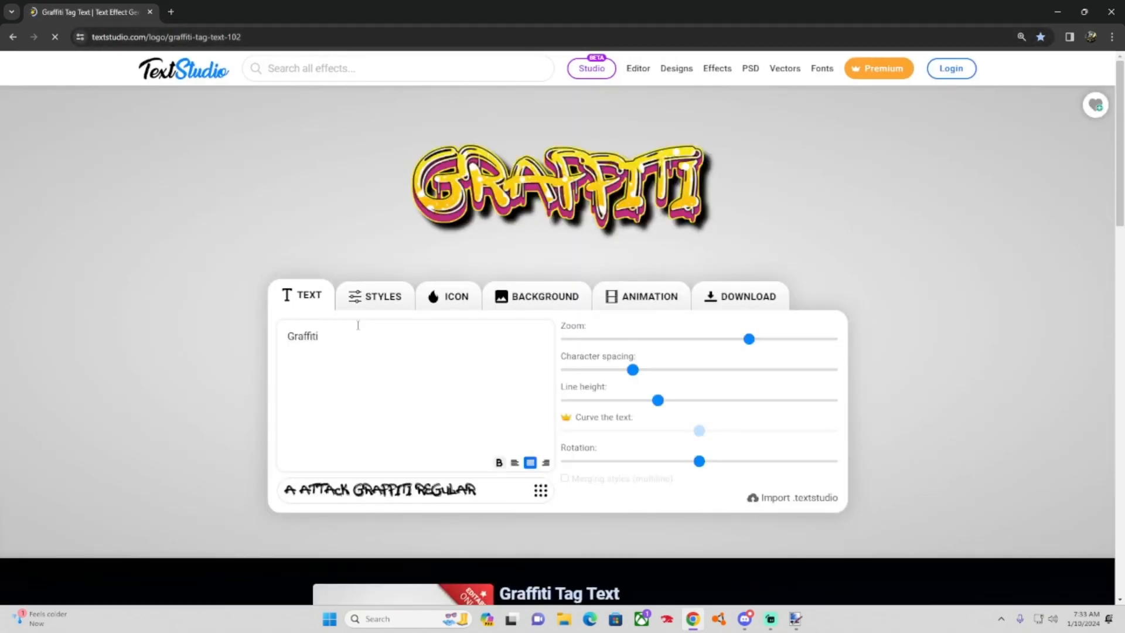
# Set the logo font to Masiku Regular from the last used fonts and replace the sample text with the creator's nickname.
pyautogui.click(437, 494)
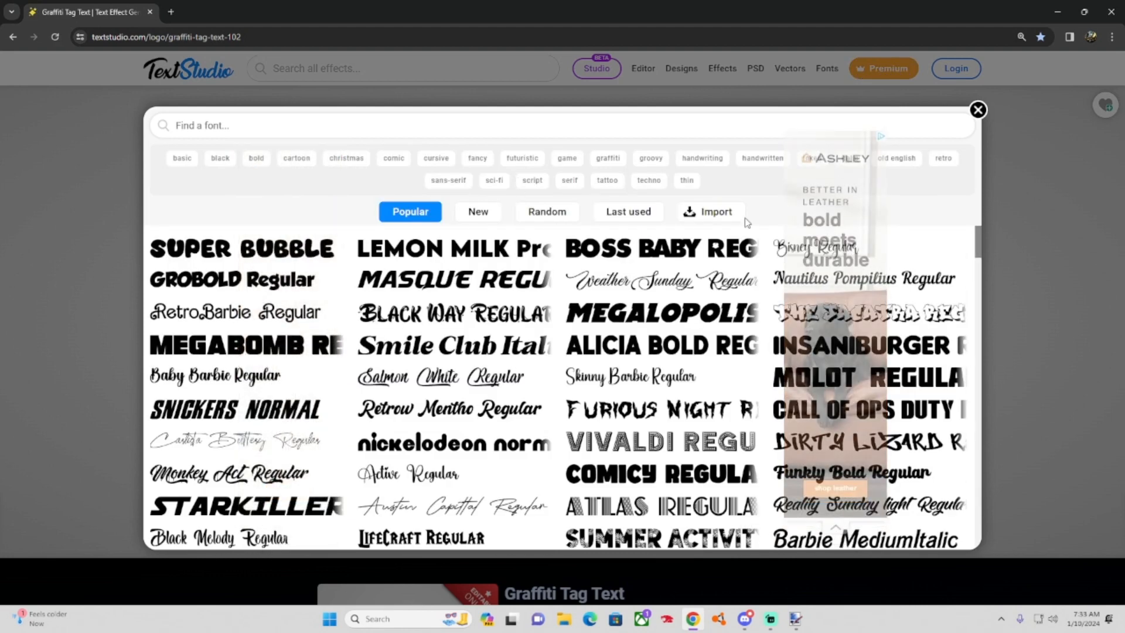
pyautogui.click(628, 211)
pyautogui.click(505, 288)
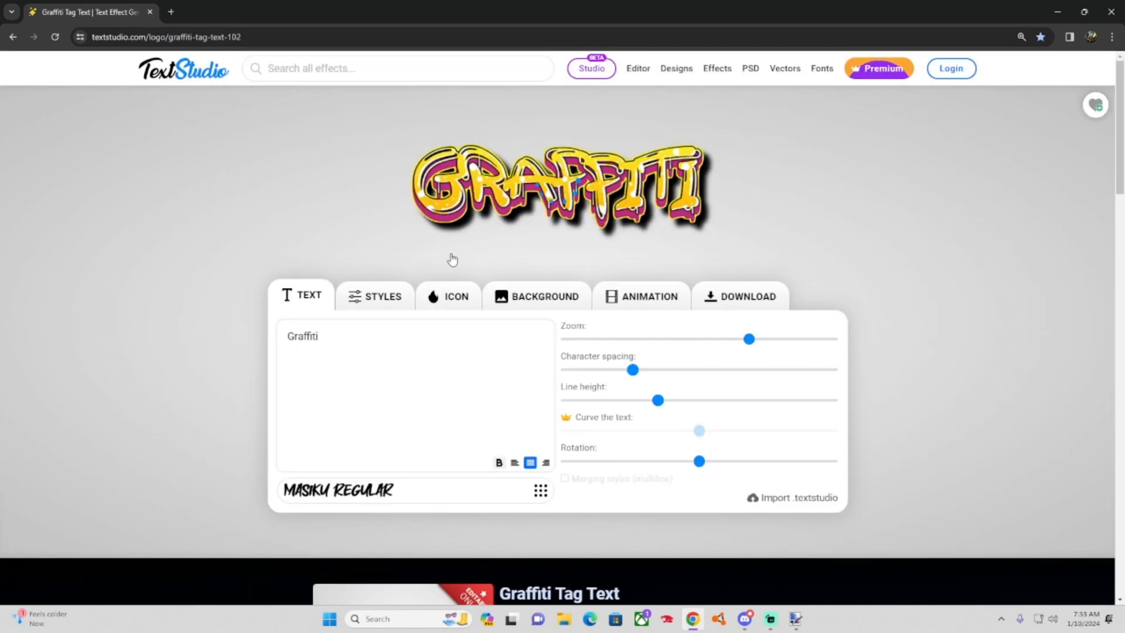
pyautogui.doubleClick(303, 335)
pyautogui.write('Willerd')
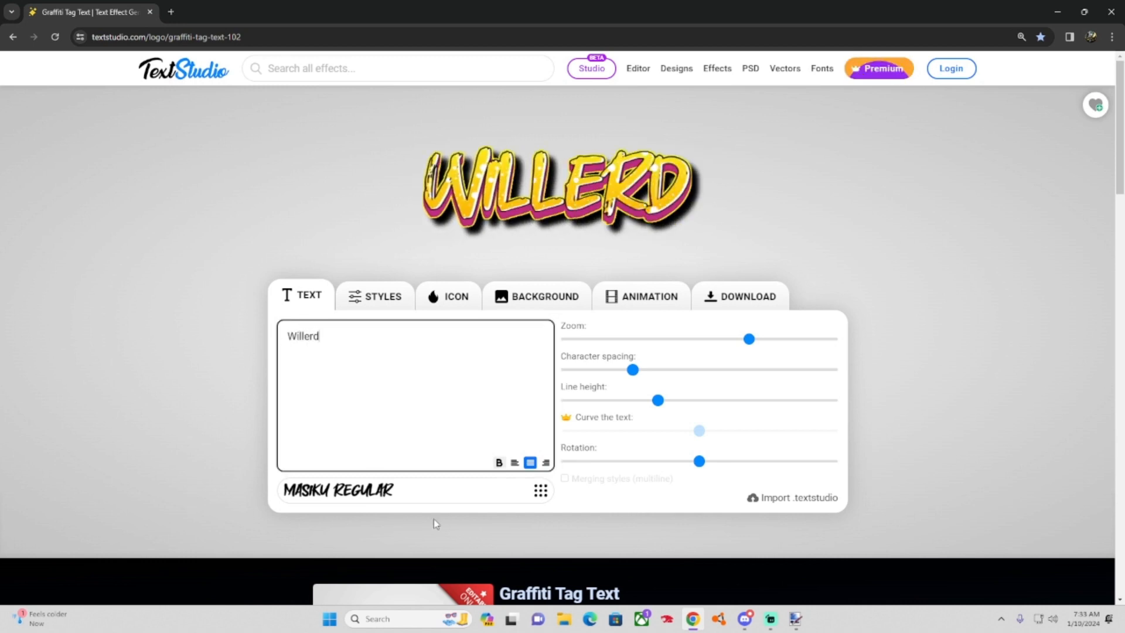
# Remove the logo text's fill gradient and 3D projection #1, and turn off its outer and inner shadows.
pyautogui.click(381, 300)
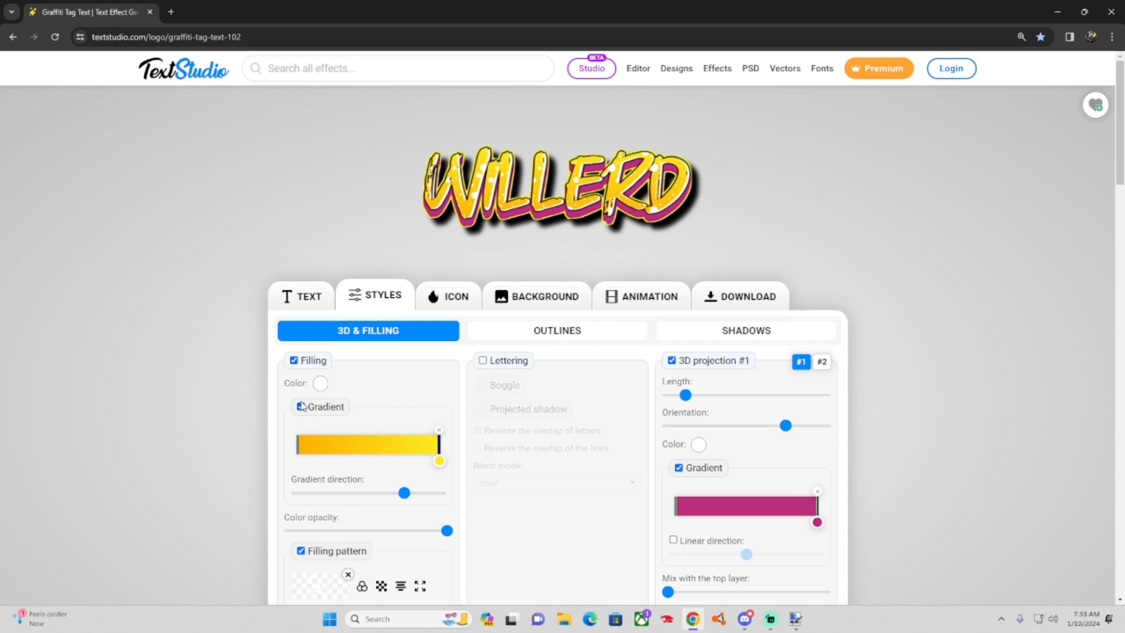
pyautogui.click(302, 406)
pyautogui.click(703, 364)
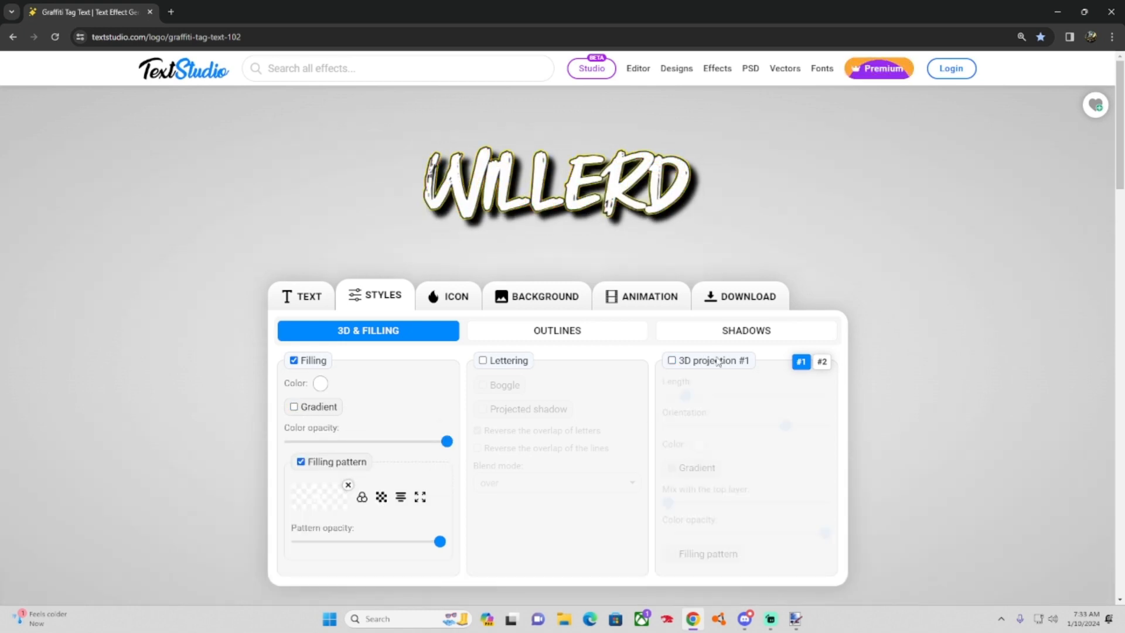
pyautogui.click(756, 330)
pyautogui.click(715, 361)
pyautogui.click(561, 365)
pyautogui.click(560, 363)
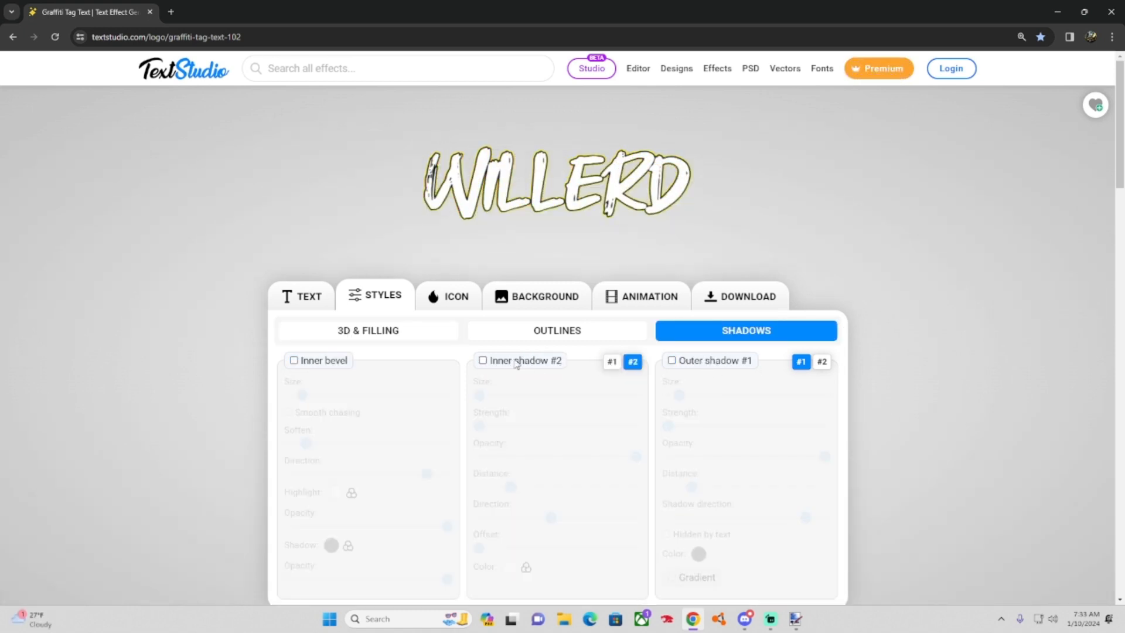
# Turn off Contour #3 and set the size of the logo's black Outline #1 to 50%.
pyautogui.click(557, 330)
pyautogui.click(672, 360)
pyautogui.moveTo(319, 392); pyautogui.dragTo(369, 394)
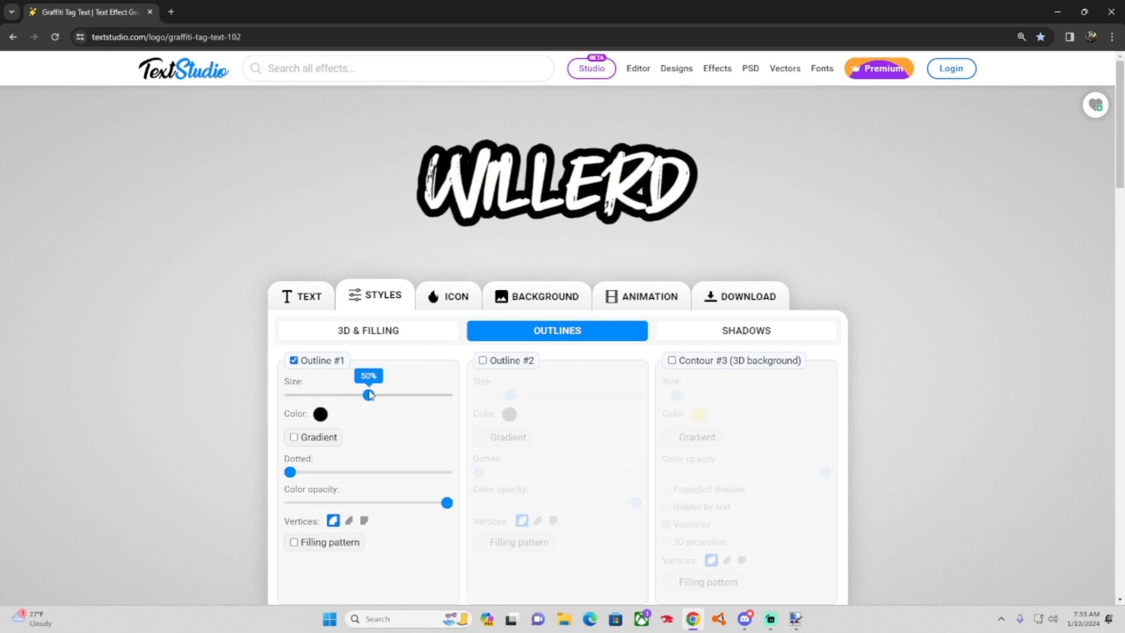
# Remove the logo's background so it is transparent, and copy the finished image.
pyautogui.click(536, 296)
pyautogui.click(622, 338)
pyautogui.click(727, 298)
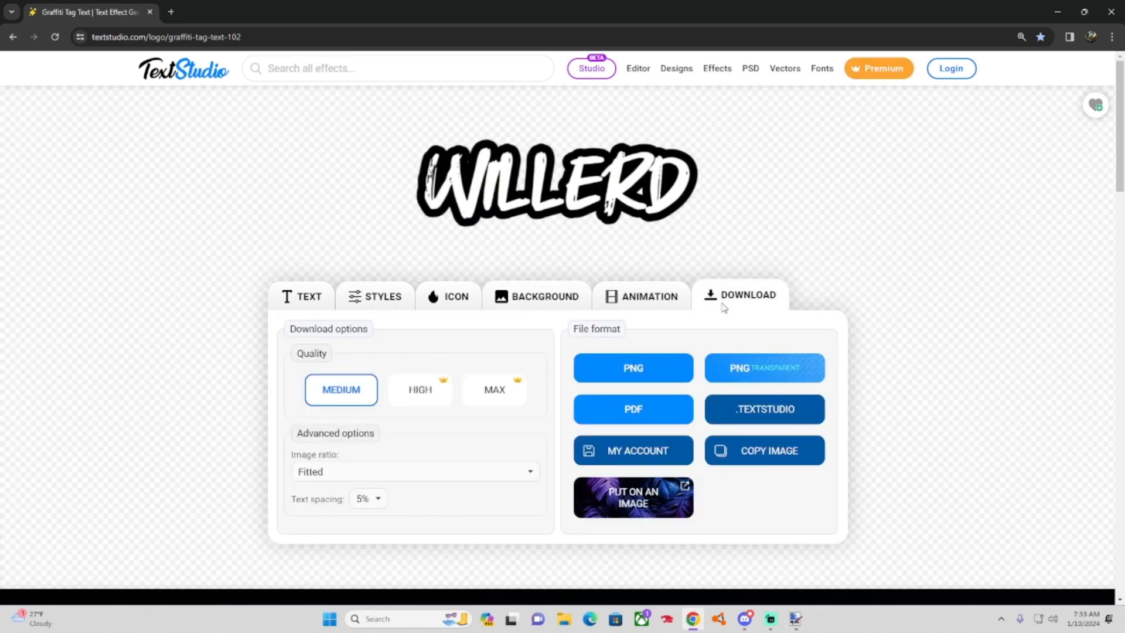
pyautogui.click(769, 452)
# Switch to paint.net and paste the logo on a new layer above the dark grey and red one, over the lower side panel.
pyautogui.moveTo(802, 620)
pyautogui.click(877, 572)
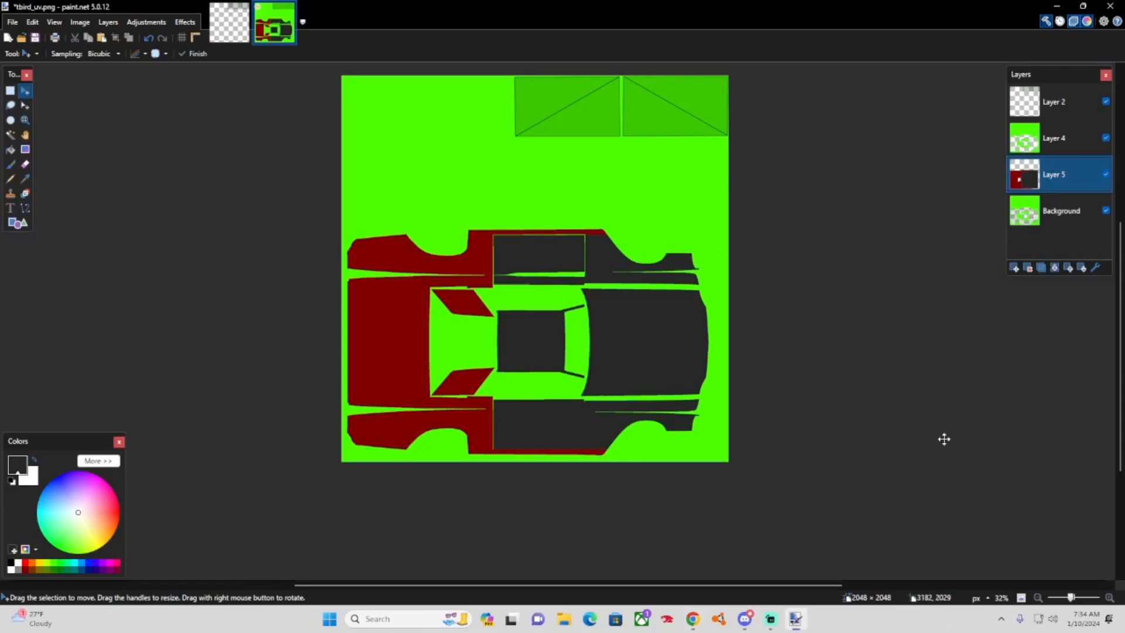
pyautogui.click(1014, 269)
pyautogui.hotkey('ctrl', 'v')
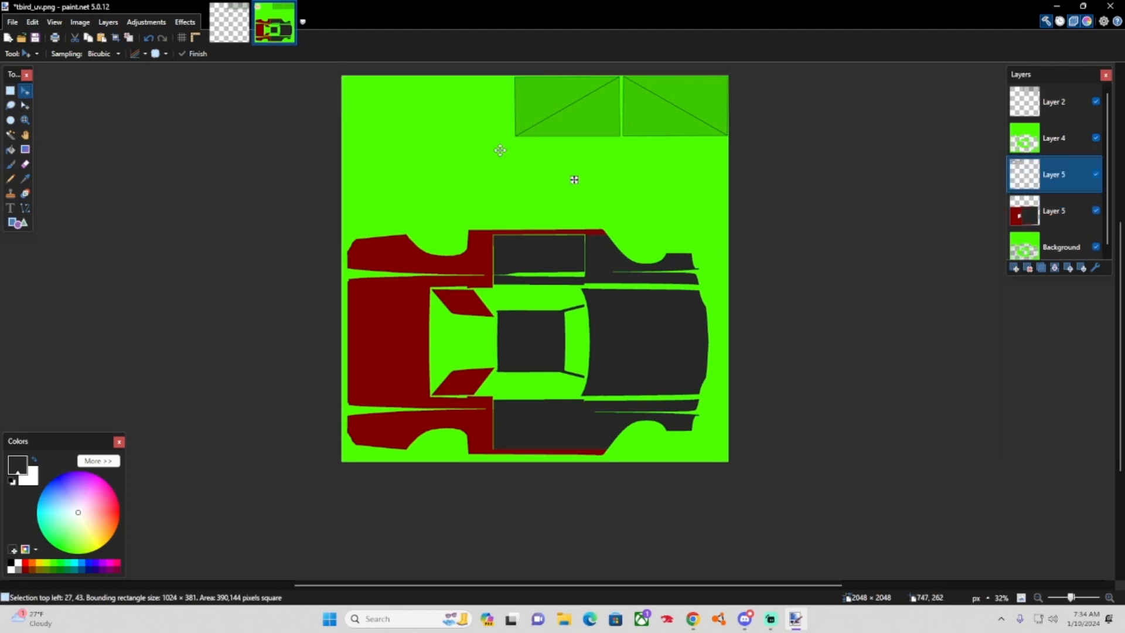
pyautogui.moveTo(597, 409); pyautogui.dragTo(586, 433)
# Shrink the pasted logo to about 613 × 247 px and position it over the dark grey door area of the lower side panel.
pyautogui.scroll(3, 587, 454)
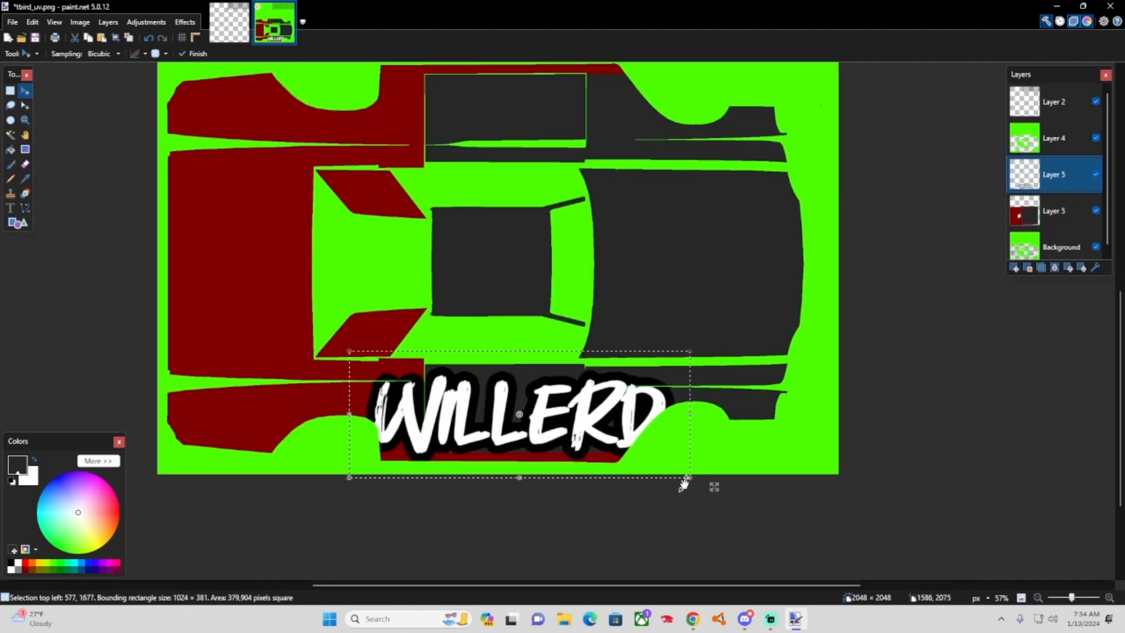
pyautogui.scroll(3, 683, 484)
pyautogui.moveTo(689, 479); pyautogui.dragTo(539, 423)
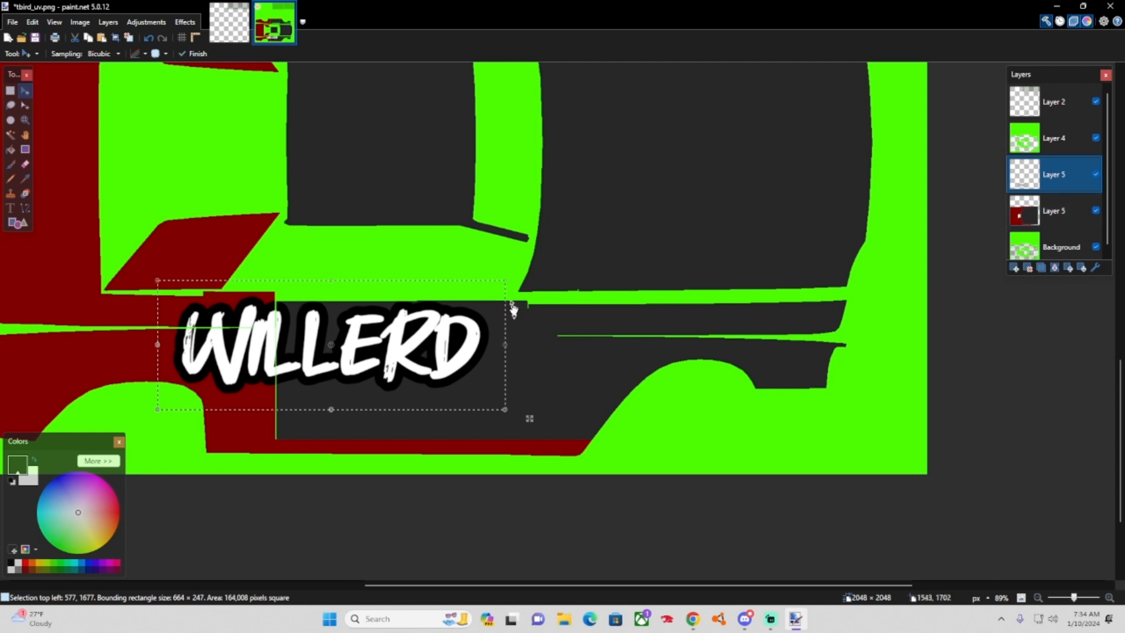
pyautogui.moveTo(358, 326); pyautogui.dragTo(467, 376)
pyautogui.keyDown('ctrl'); pyautogui.scroll(3, 467, 377); pyautogui.keyUp('ctrl')
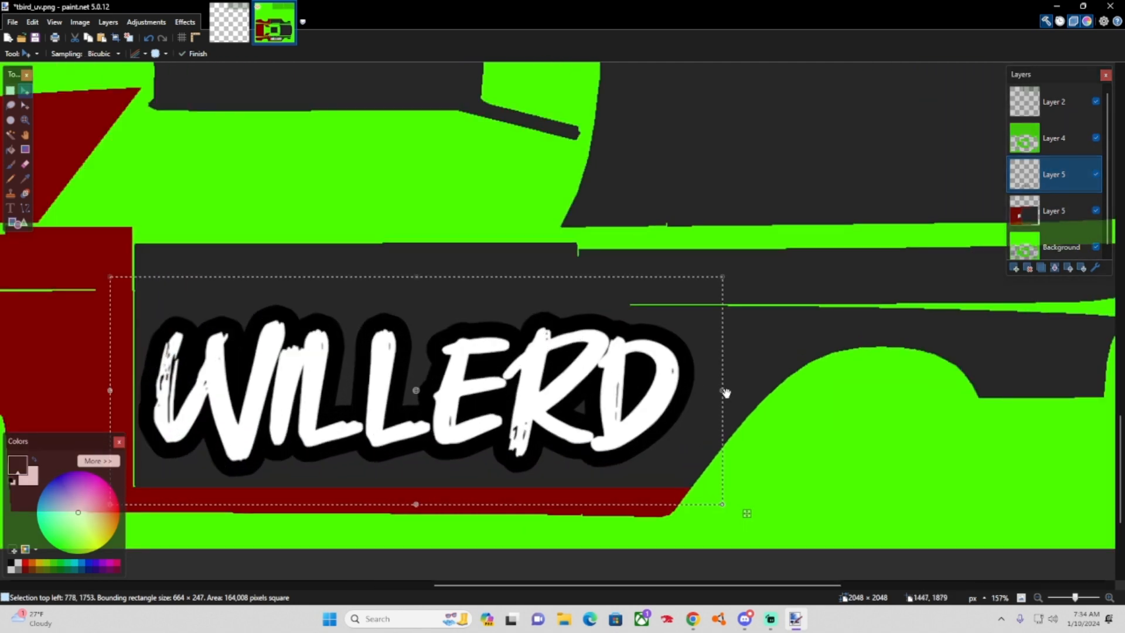
pyautogui.moveTo(725, 392); pyautogui.dragTo(678, 387)
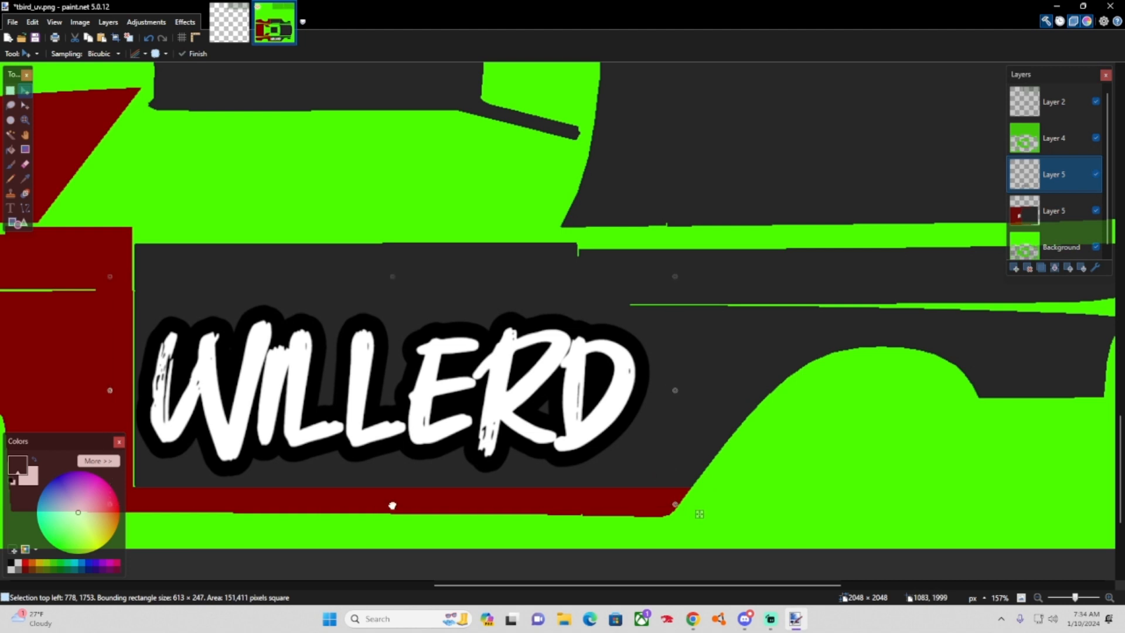
# Shrink the name logo's height to about 234 px and position it on the lower door panel.
pyautogui.moveTo(392, 505); pyautogui.dragTo(393, 494)
pyautogui.moveTo(440, 408); pyautogui.dragTo(445, 430)
pyautogui.scroll(-5, 456, 415)
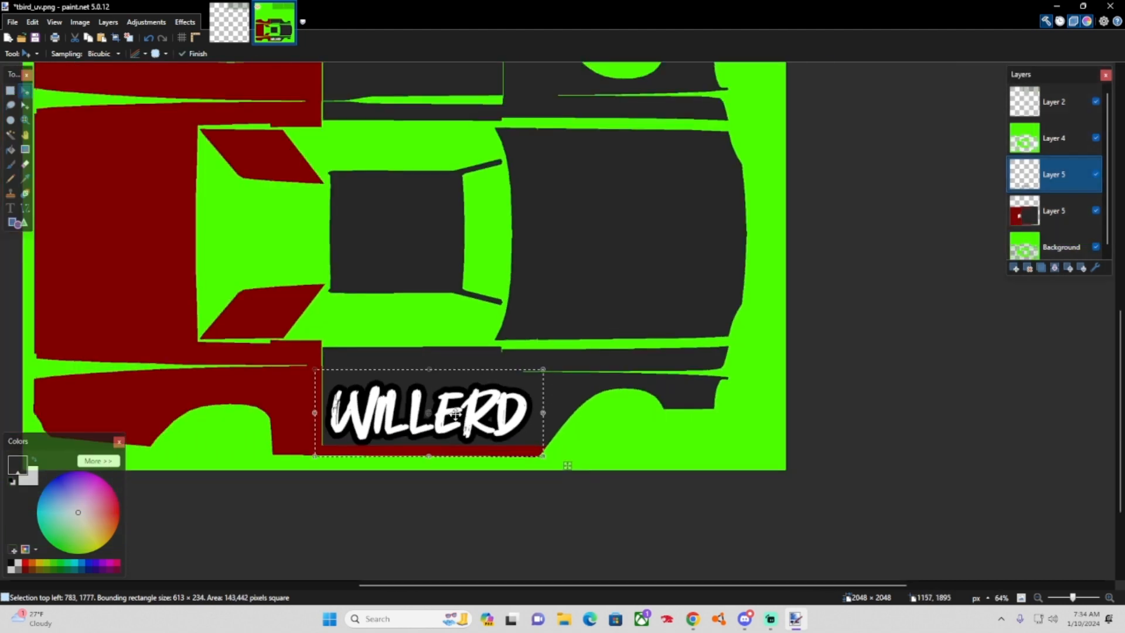
pyautogui.scroll(4, 455, 414)
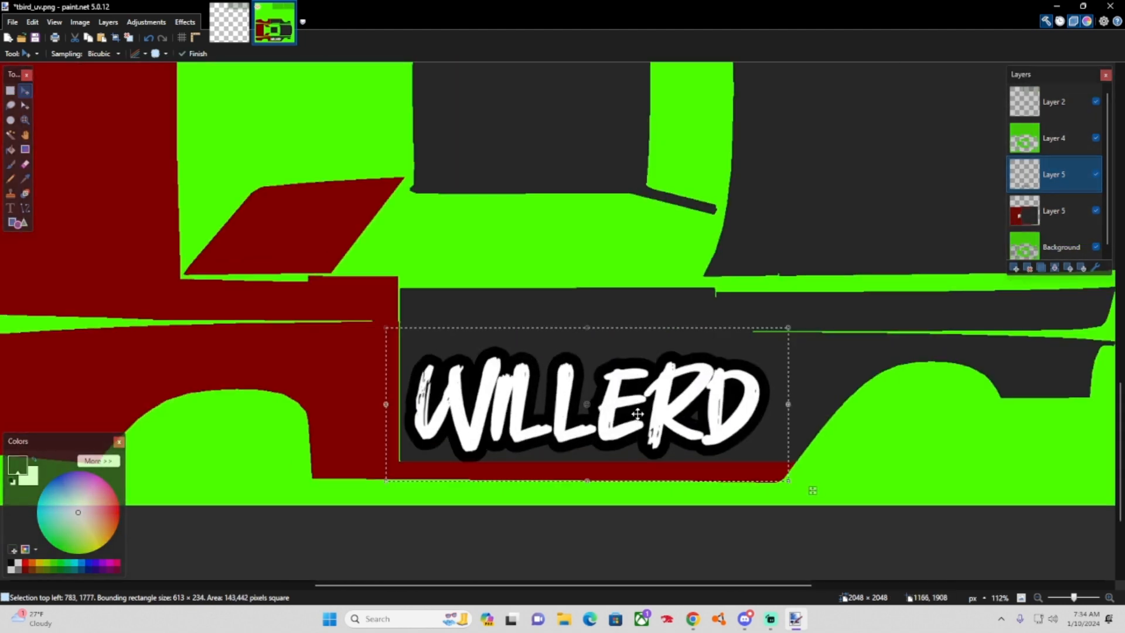
pyautogui.moveTo(812, 490); pyautogui.dragTo(796, 304)
pyautogui.moveTo(632, 230); pyautogui.dragTo(691, 369)
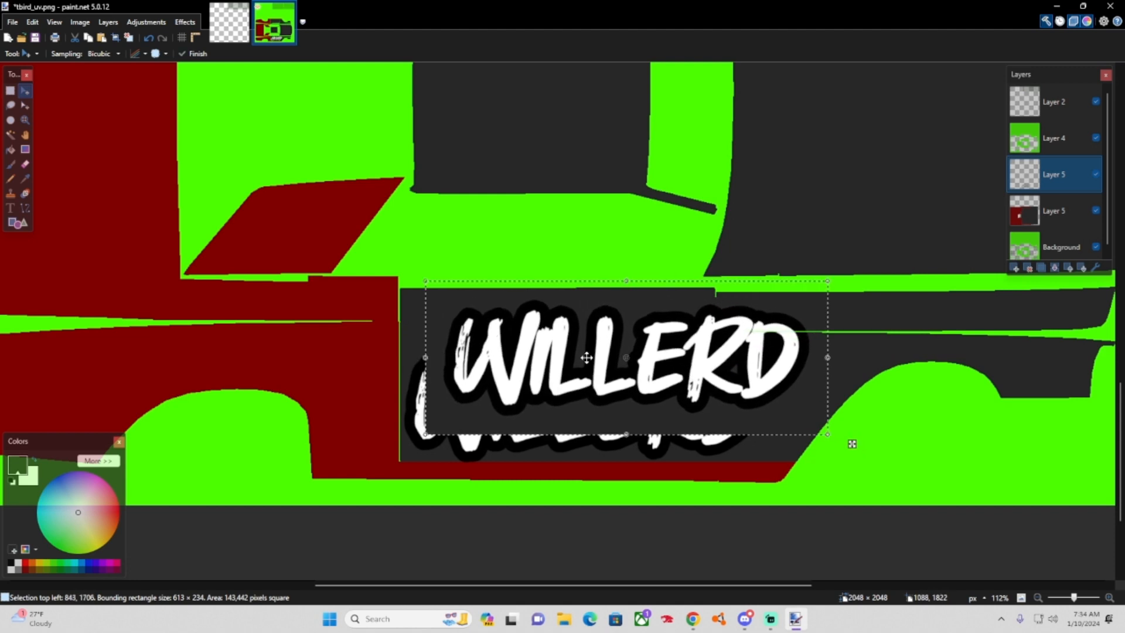
pyautogui.moveTo(491, 365)
pyautogui.mouseDown()
pyautogui.moveTo(495, 404)
pyautogui.moveTo(488, 383)
pyautogui.mouseUp()
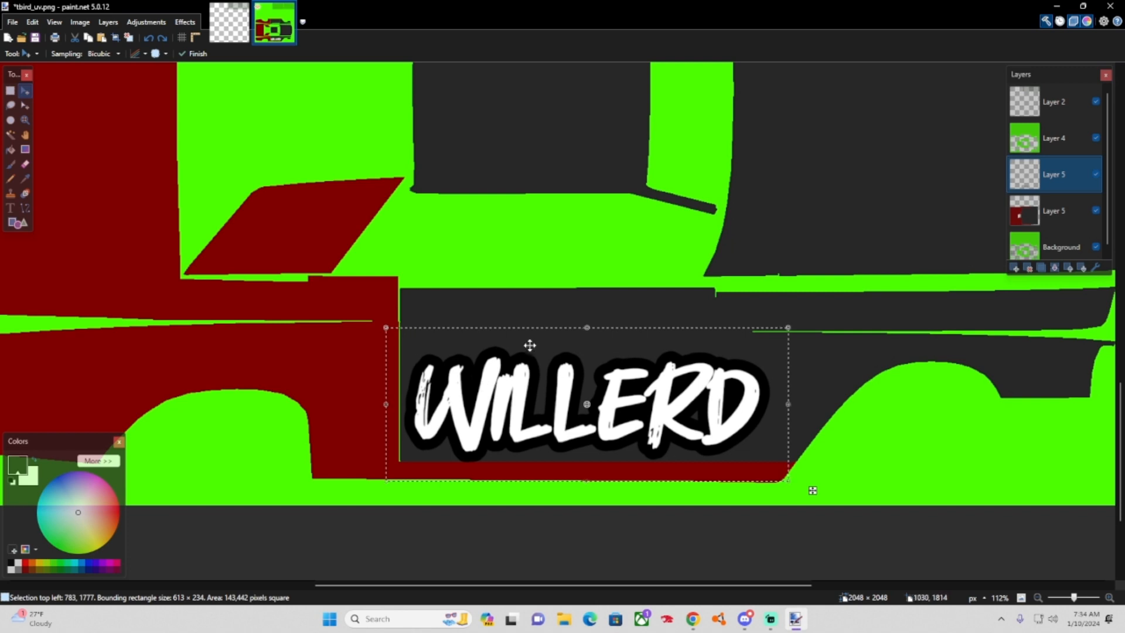
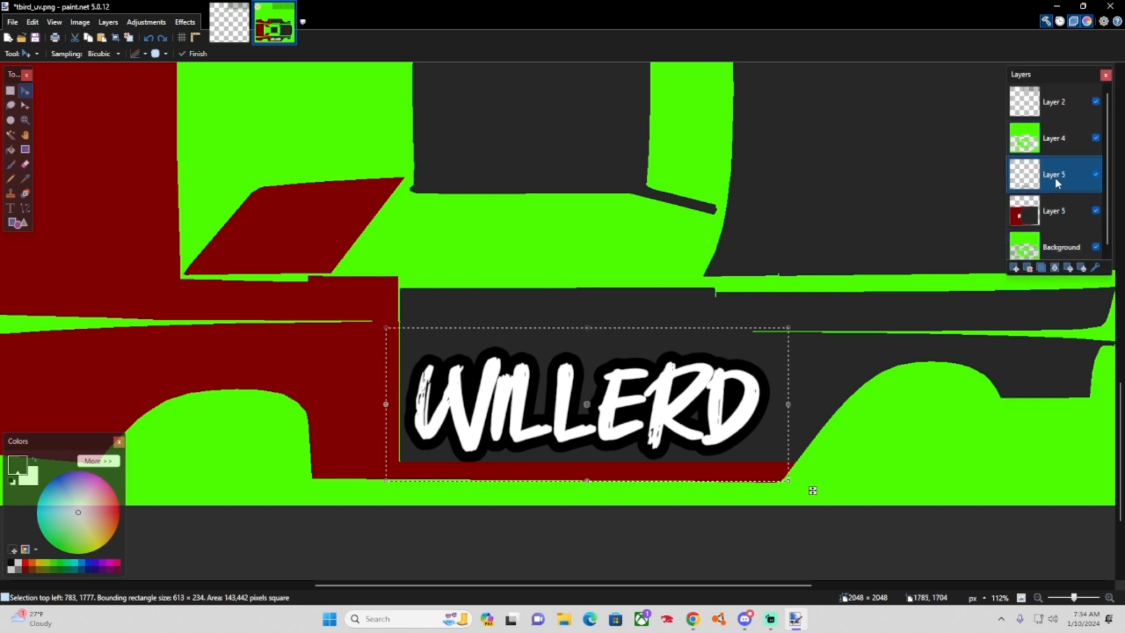
# Add a new layer above the logo's layer and place a copy of the name logo on the upper door panel.
pyautogui.click(1015, 269)
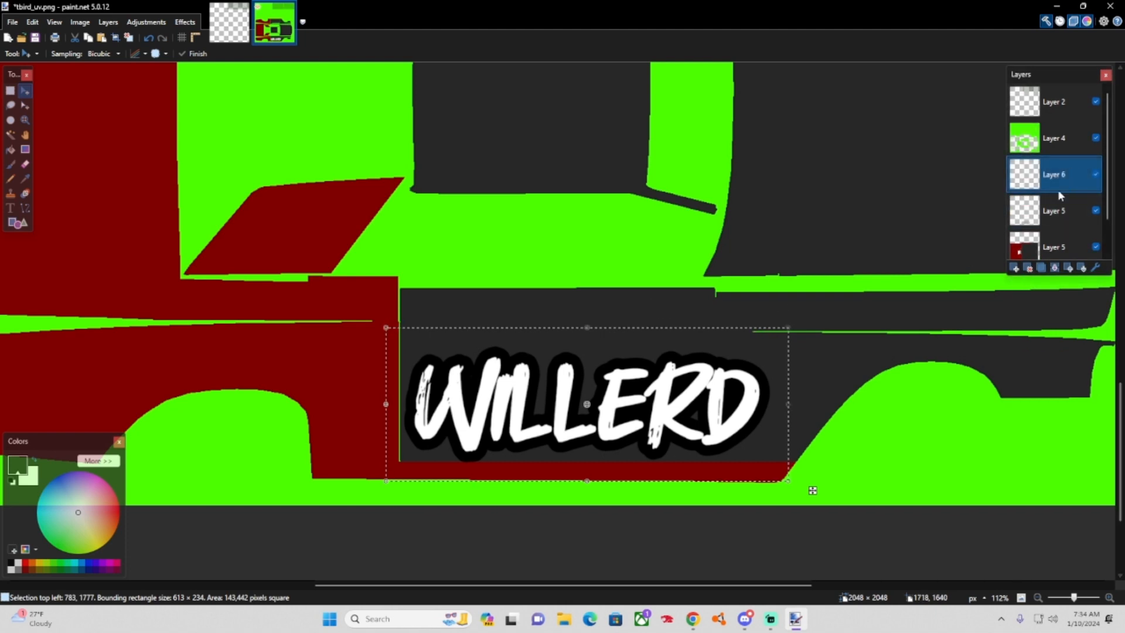
pyautogui.moveTo(812, 490); pyautogui.dragTo(804, 366)
pyautogui.moveTo(507, 285); pyautogui.dragTo(508, 285)
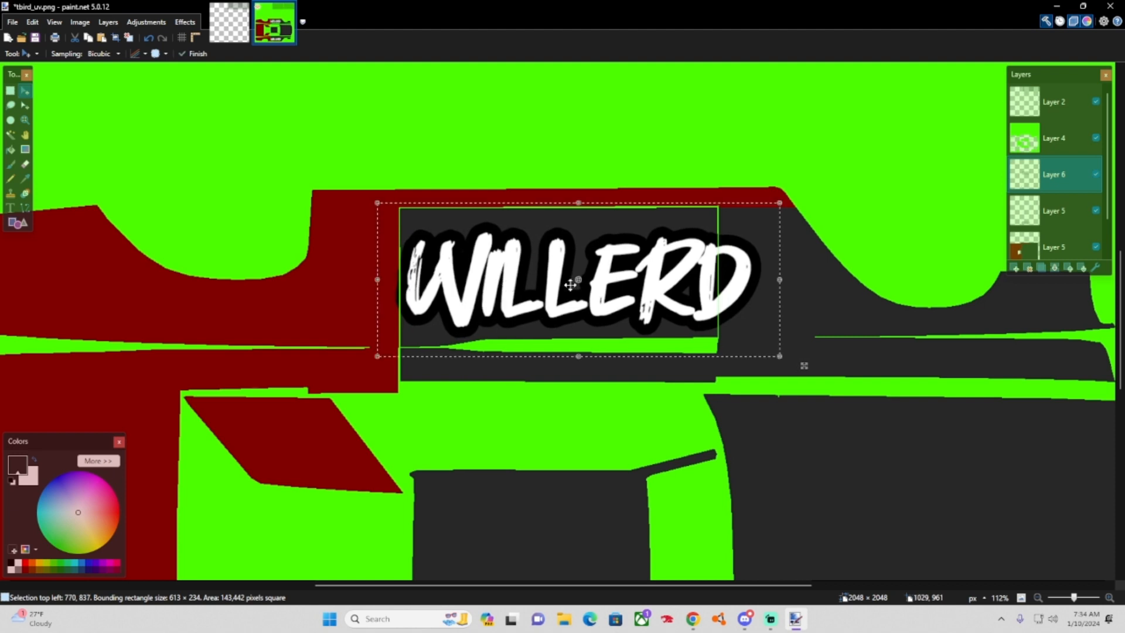
# Rotate the upper logo copy 180°, line it up with the lower door's logo at about 784, 837, and deselect it.
pyautogui.moveTo(807, 270); pyautogui.dragTo(370, 277)
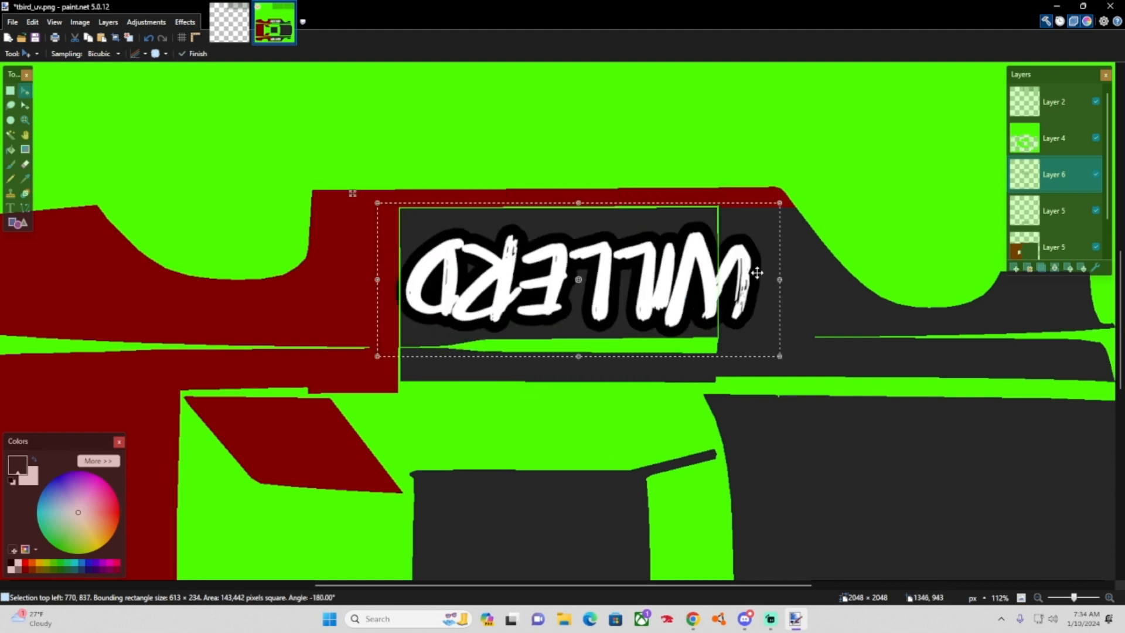
pyautogui.moveTo(757, 273)
pyautogui.mouseDown()
pyautogui.moveTo(704, 276)
pyautogui.moveTo(737, 274)
pyautogui.mouseUp()
pyautogui.scroll(-3, 732, 275)
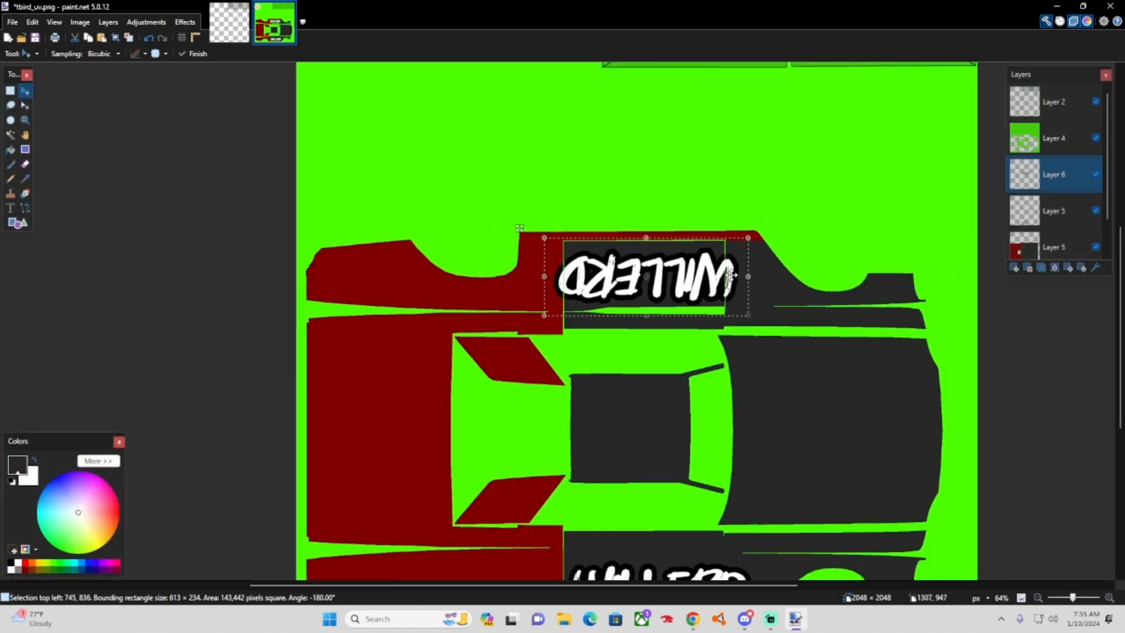
pyautogui.scroll(-4, 732, 275)
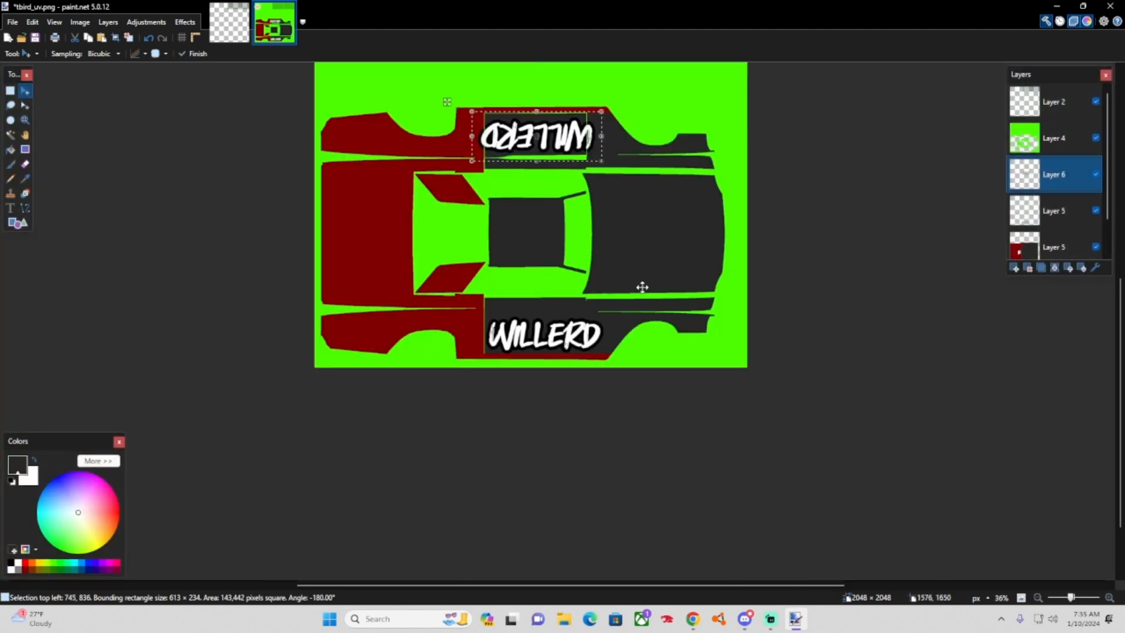
pyautogui.scroll(4, 578, 215)
pyautogui.moveTo(538, 215); pyautogui.dragTo(540, 216)
pyautogui.scroll(-4, 541, 215)
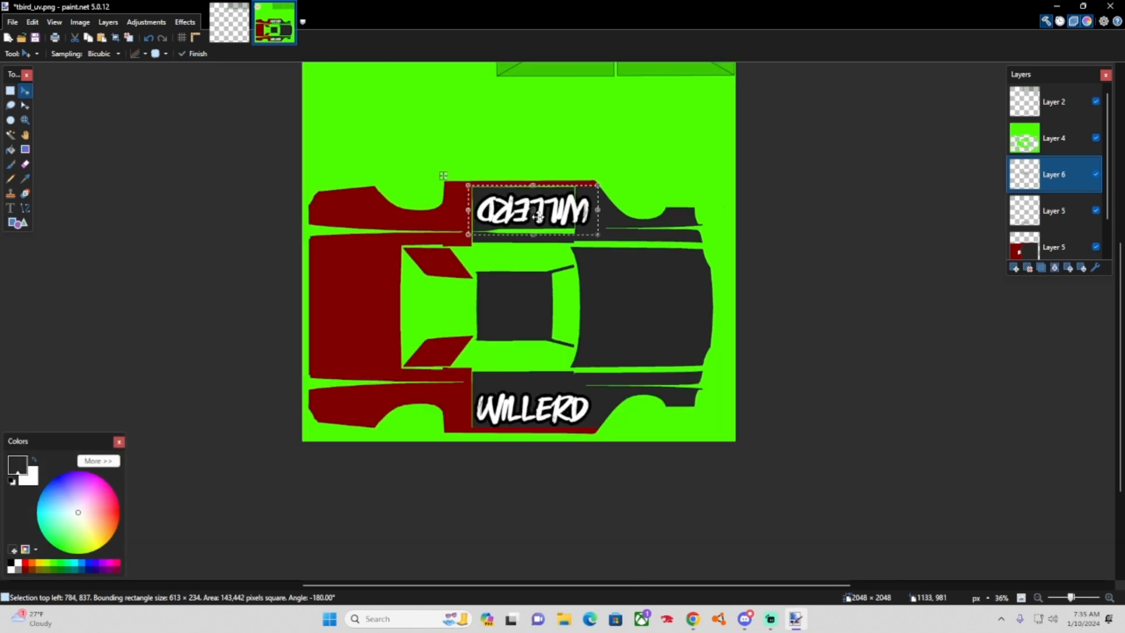
pyautogui.hotkey('ctrl', 'd')
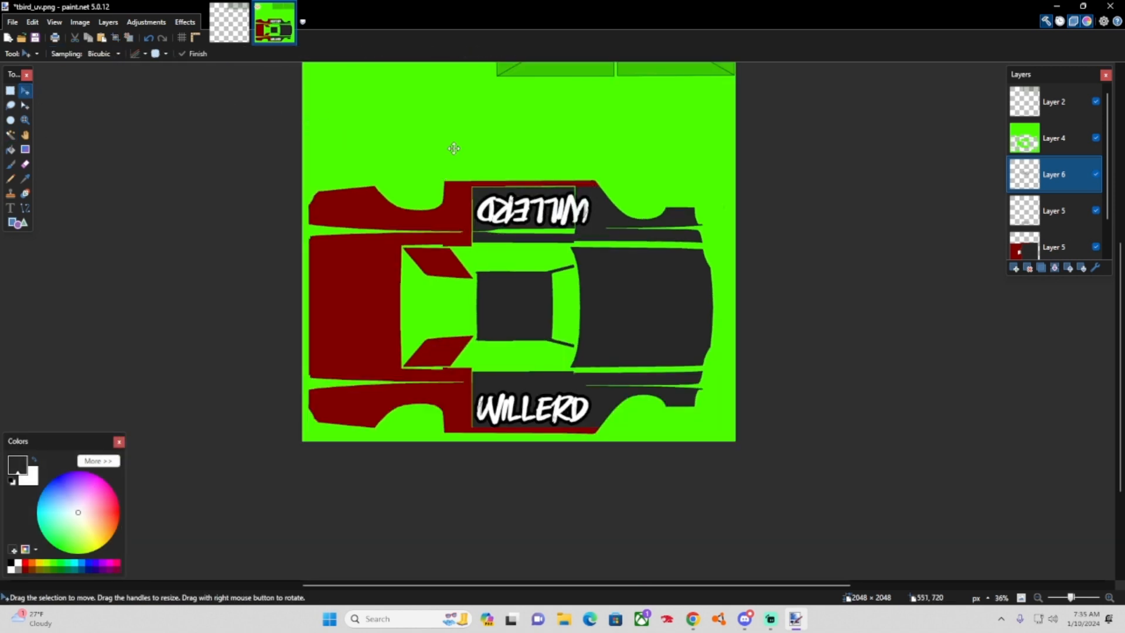
# Create a new 613 × 234 px image, paste the name logo into it and clear the selection.
pyautogui.click(7, 39)
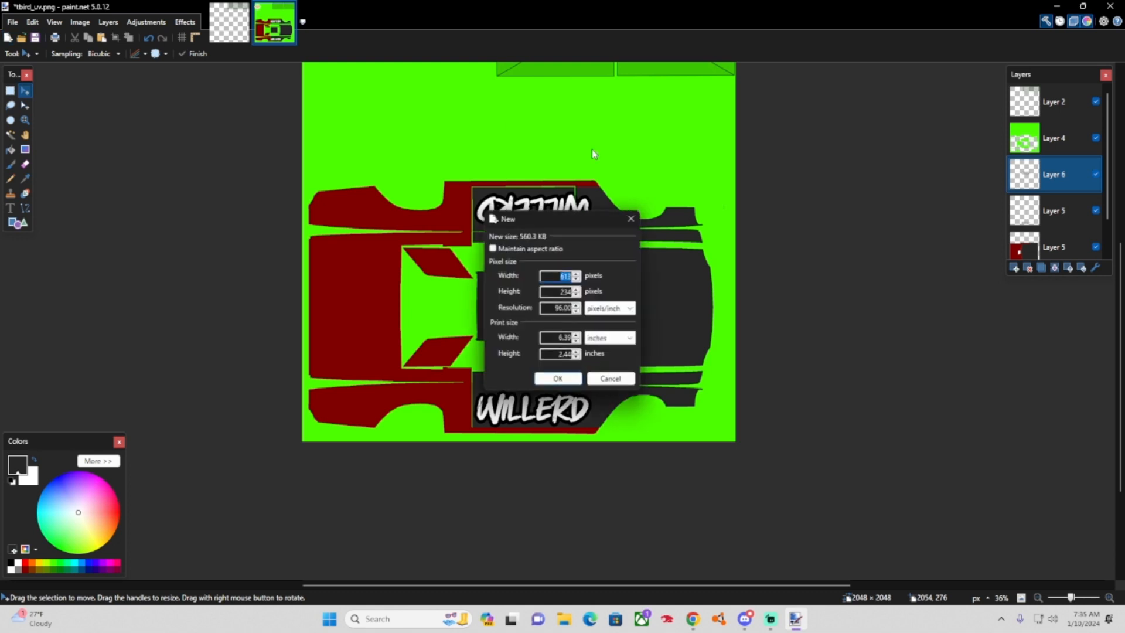
pyautogui.click(536, 378)
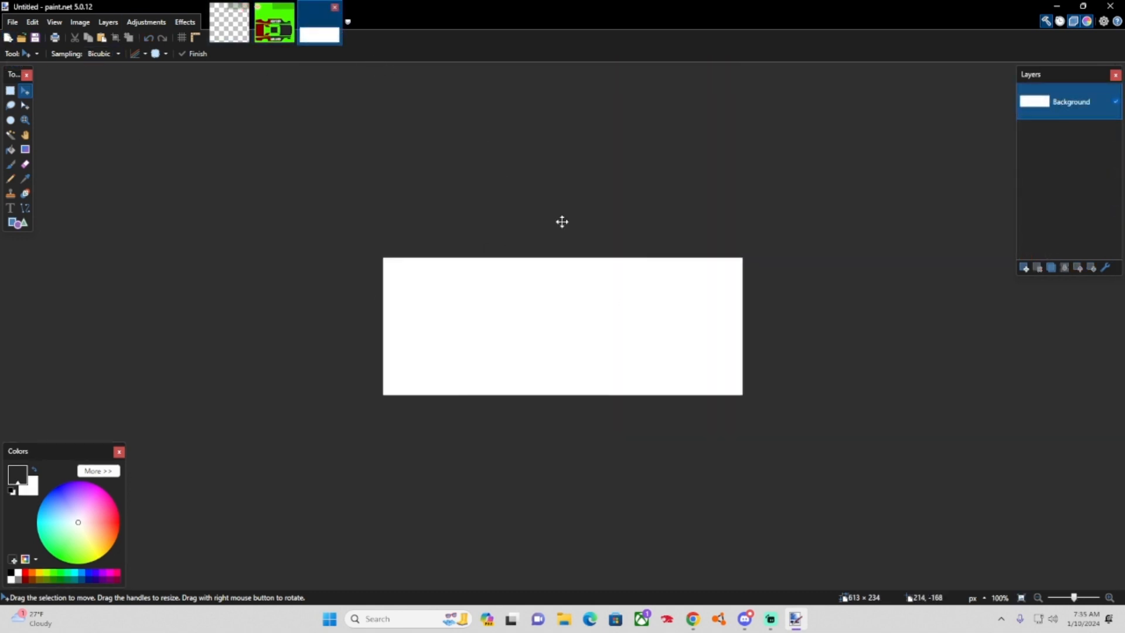
pyautogui.hotkey('ctrl', 'v')
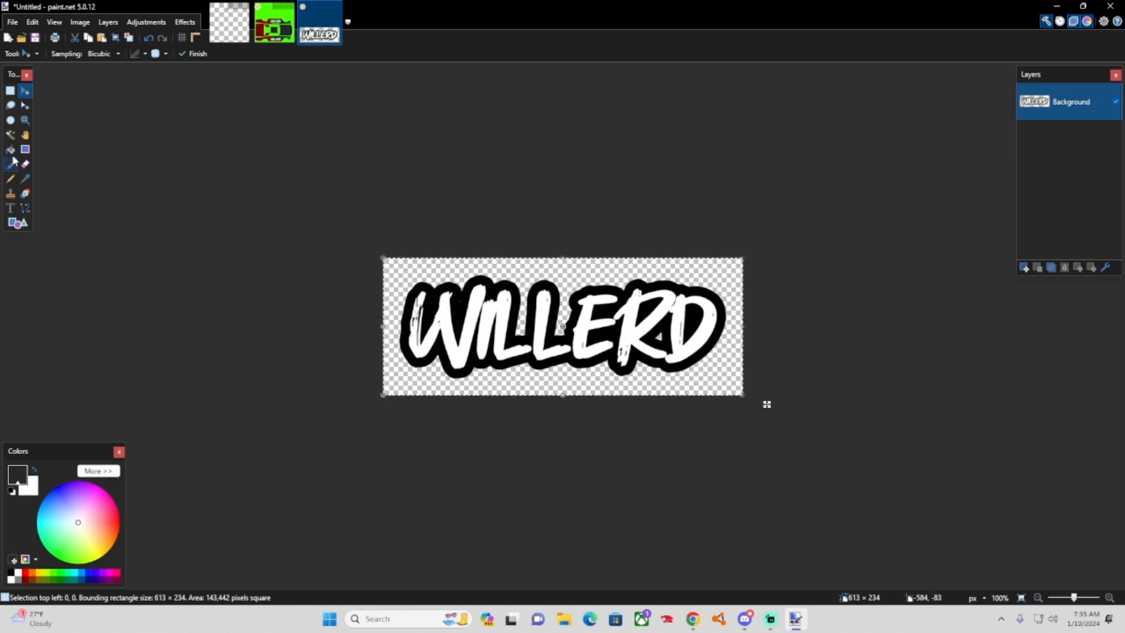
pyautogui.click(11, 135)
pyautogui.click(117, 119)
pyautogui.click(25, 92)
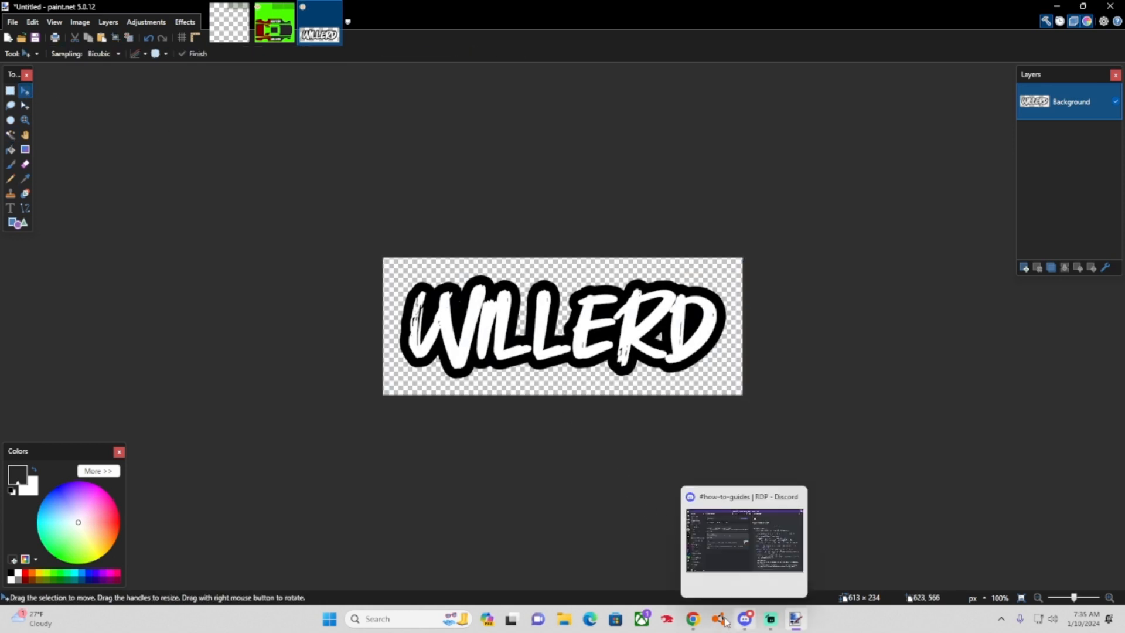
# Switch to TextStudio in Chrome, dismiss the ad and change the graffiti text to G59.
pyautogui.click(693, 618)
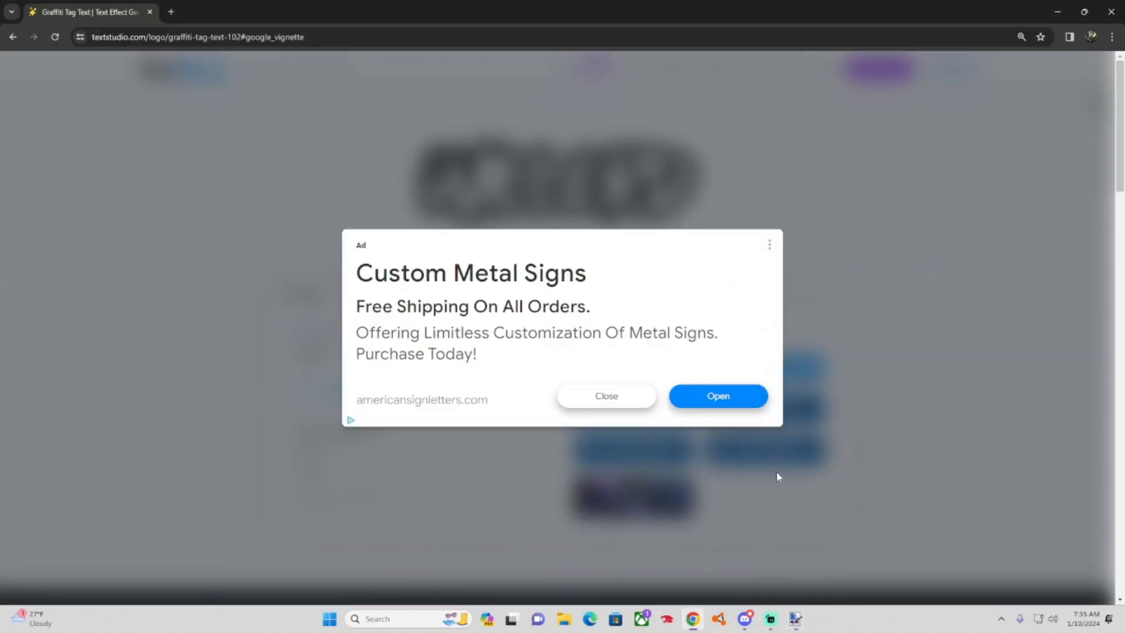
pyautogui.click(609, 396)
pyautogui.click(311, 300)
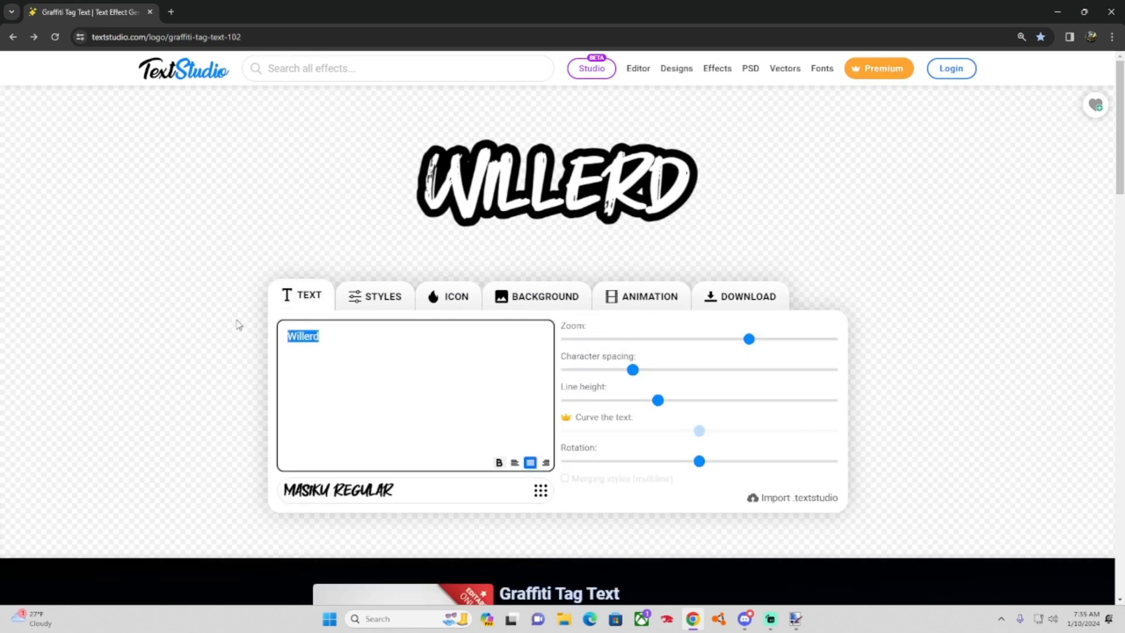
pyautogui.write('22')
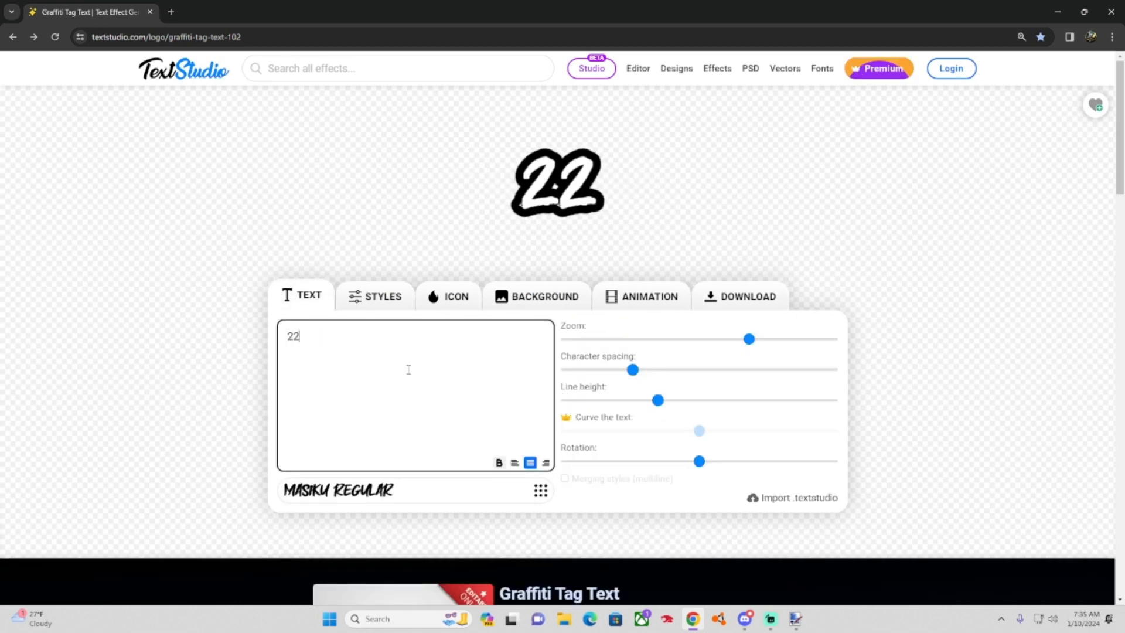
pyautogui.press('BackSpace')
pyautogui.press('BackSpace')
pyautogui.write('G')
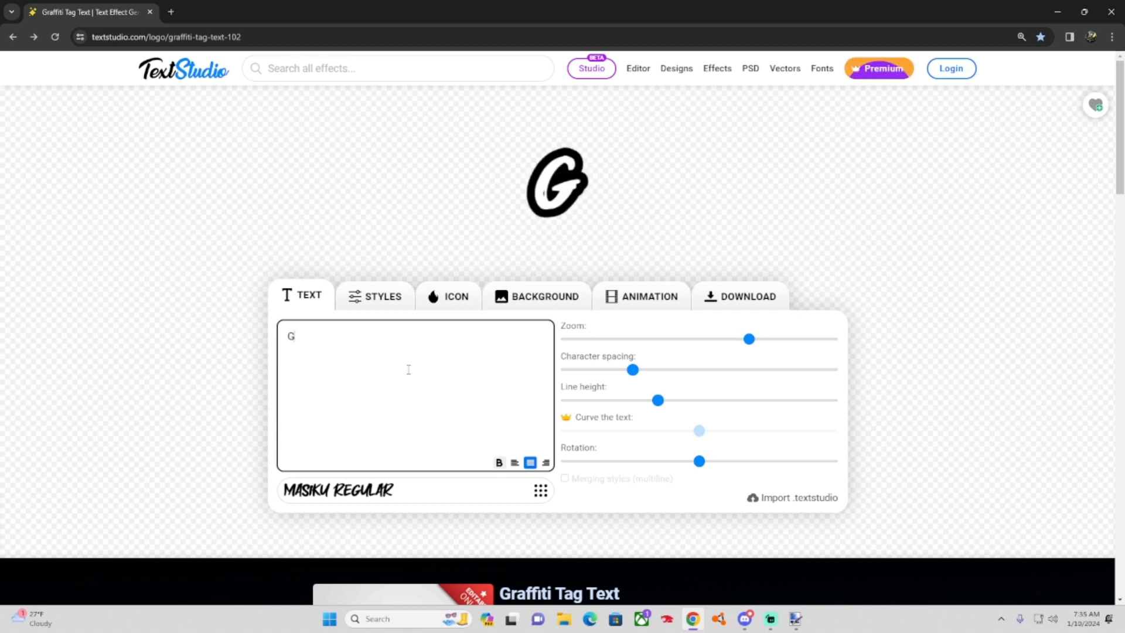
pyautogui.write('59')
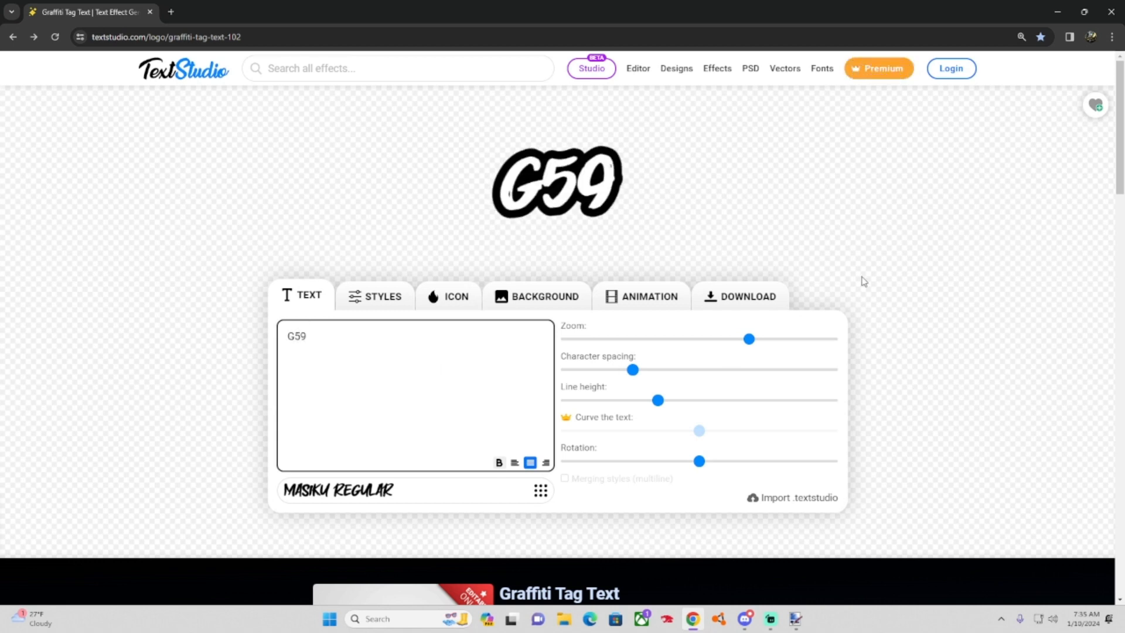
# Copy the G59 graphic from the download options and switch back to paint.net.
pyautogui.click(737, 297)
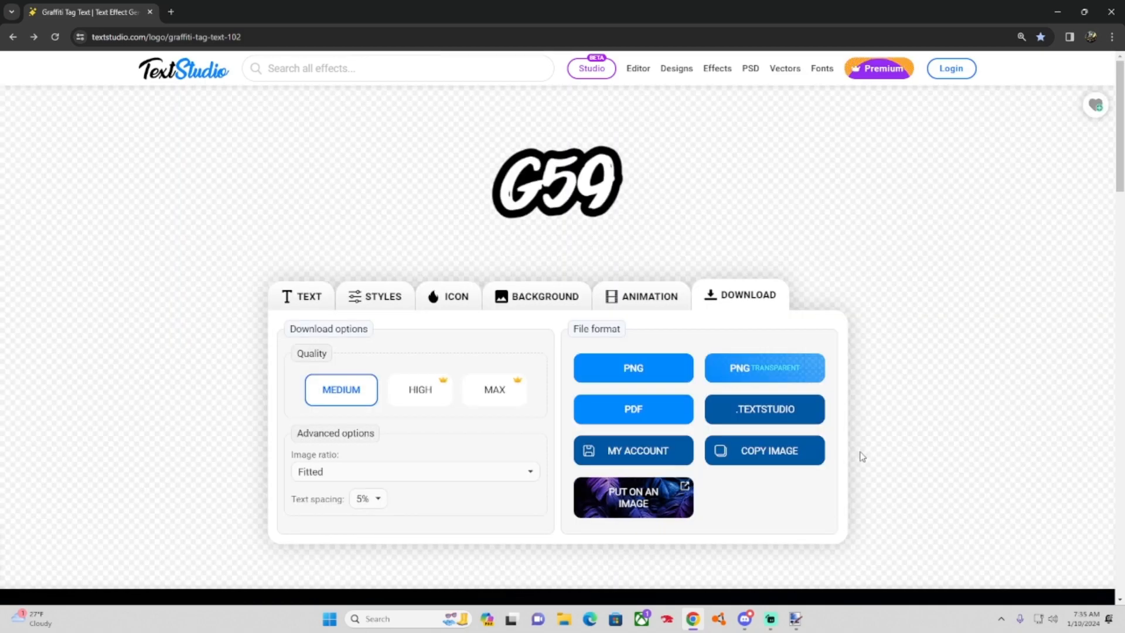
pyautogui.moveTo(794, 618)
pyautogui.click(902, 565)
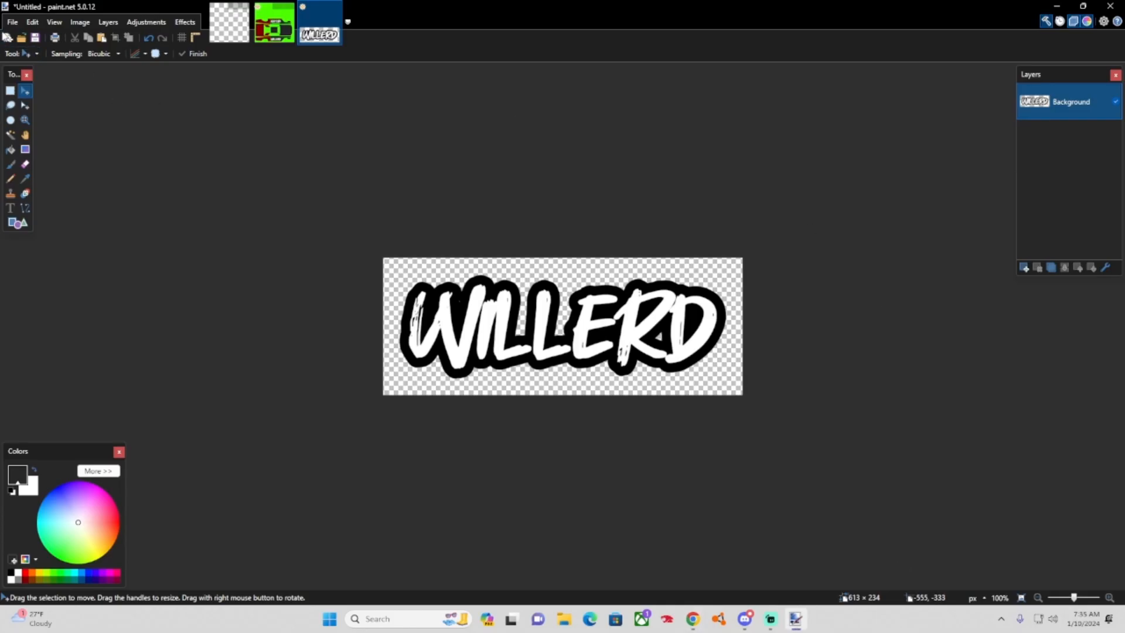
# Create a new 1024 × 607 px image, paste the G59 graphic into it and clear the selection.
pyautogui.click(7, 37)
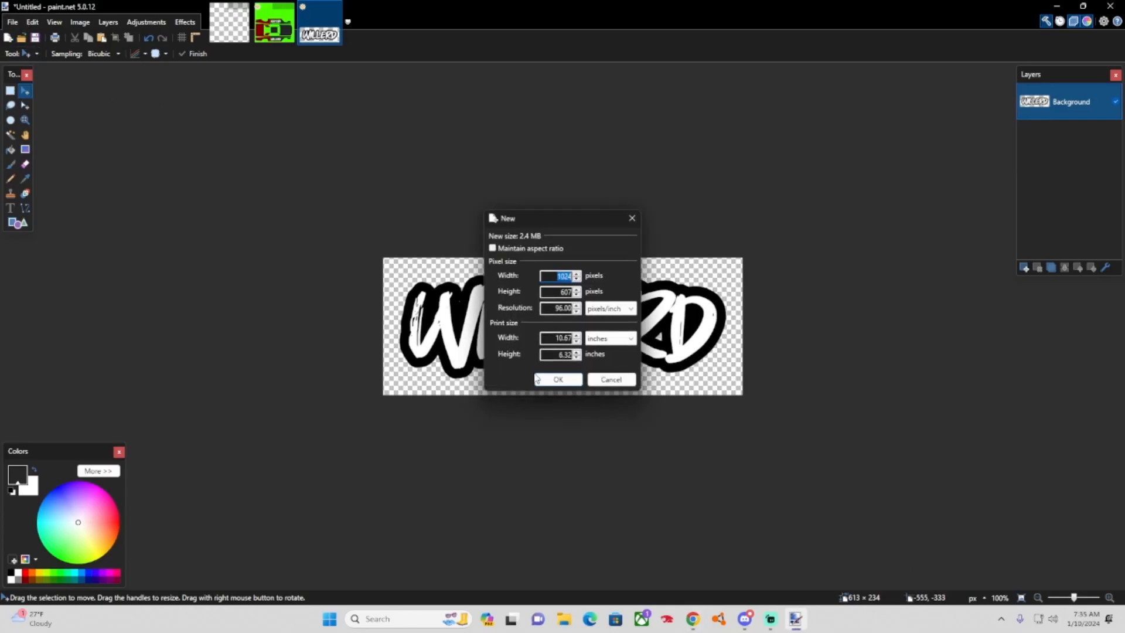
pyautogui.click(555, 380)
pyautogui.hotkey('ctrl', 'v')
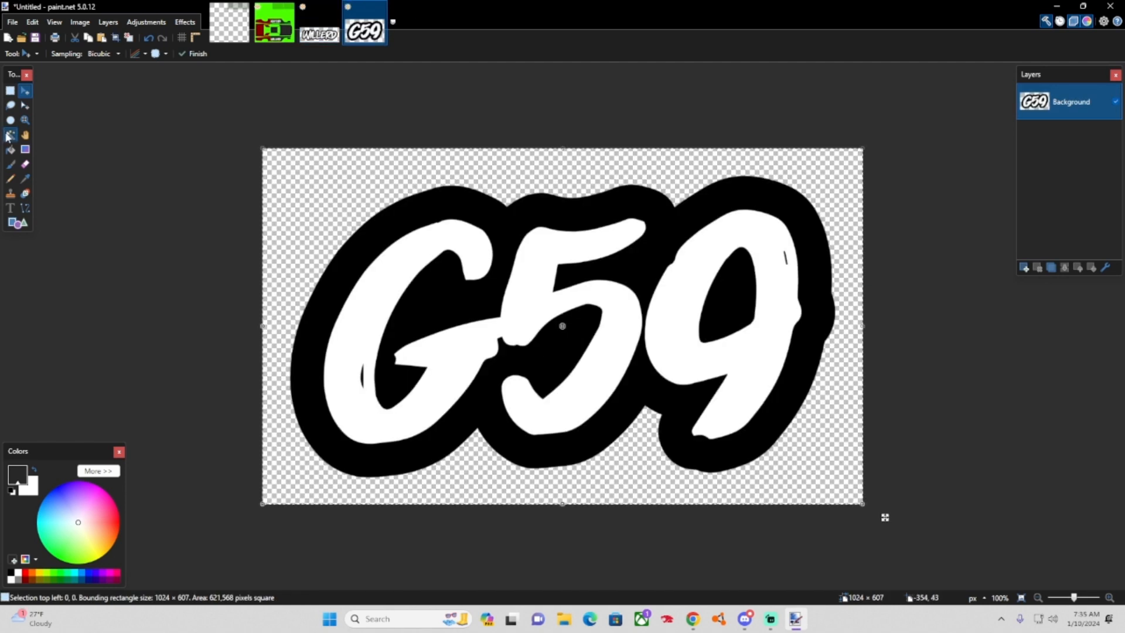
pyautogui.click(8, 138)
pyautogui.click(118, 124)
pyautogui.click(25, 92)
pyautogui.click(11, 136)
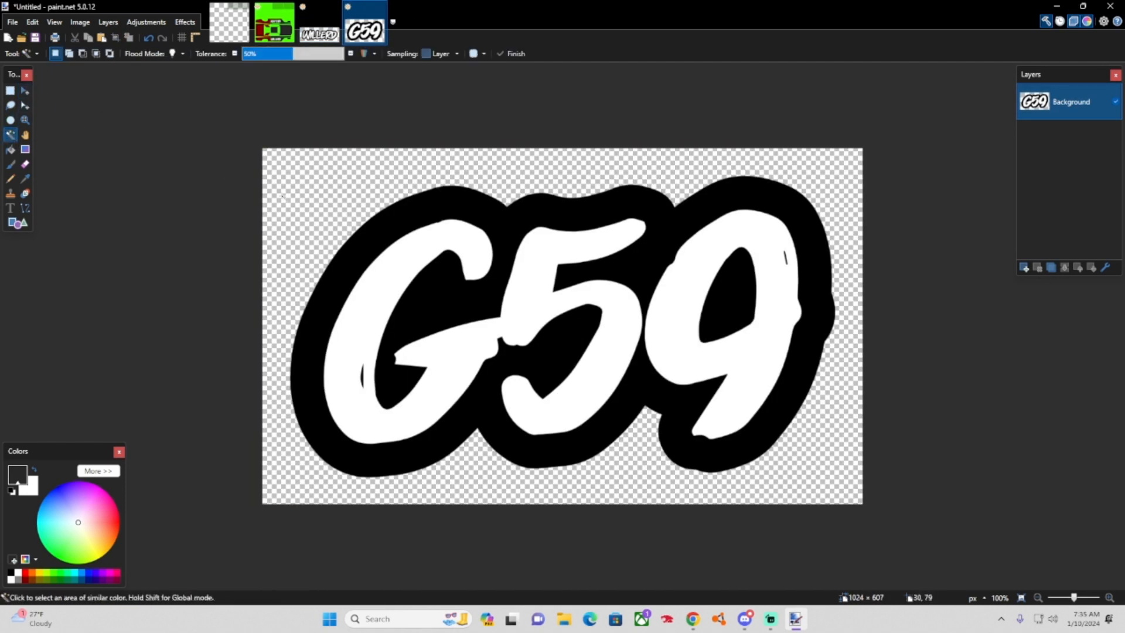
pyautogui.scroll(-3, 393, 299)
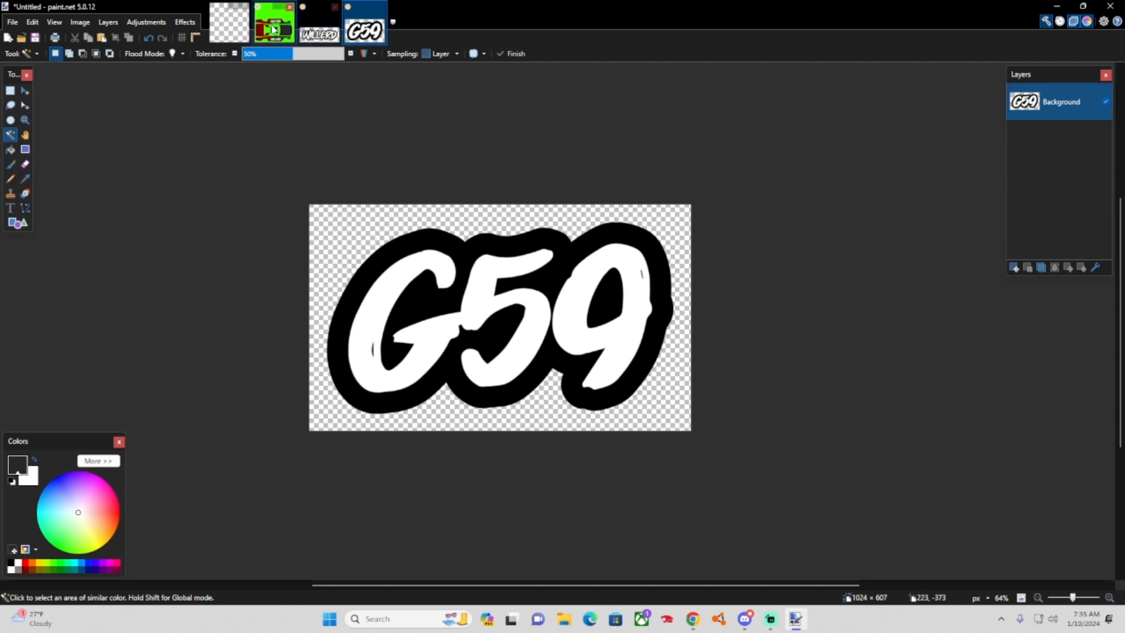
# In tbird_uv.png, make Layer 2 active and select the first of the two upper rectangles, about 559 × 317 px.
pyautogui.click(273, 29)
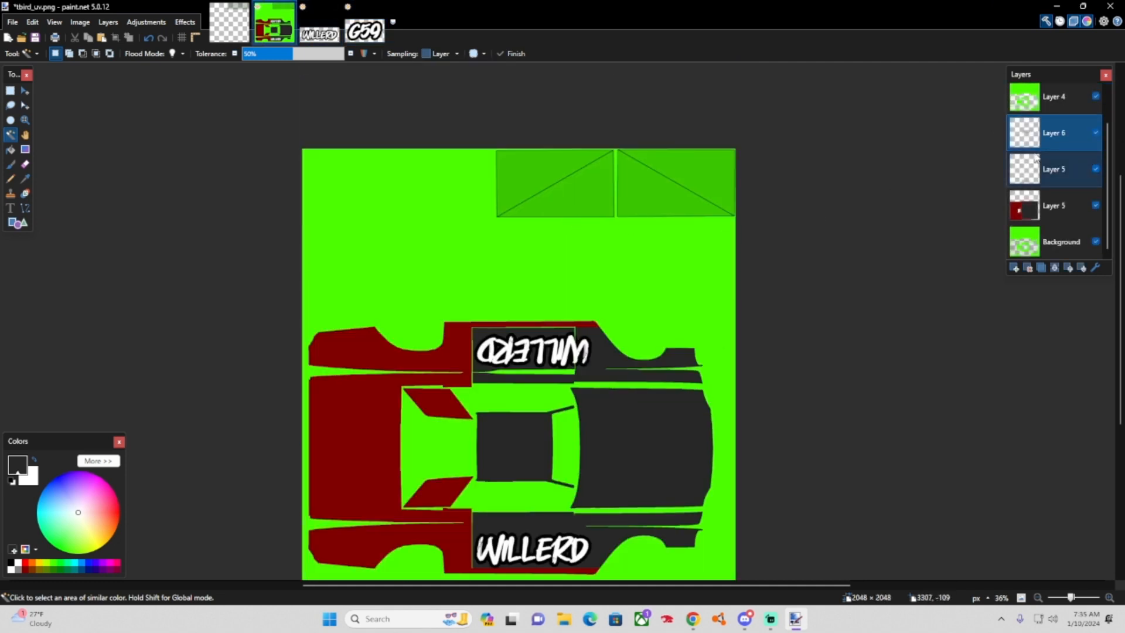
pyautogui.scroll(1, 1036, 158)
pyautogui.click(1054, 102)
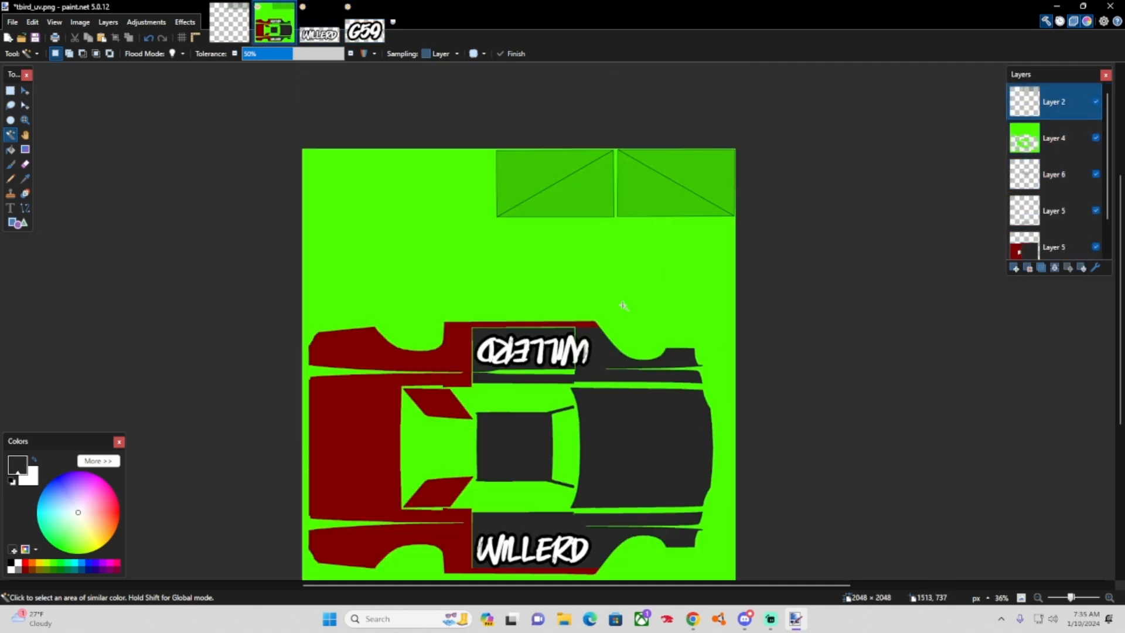
pyautogui.scroll(1, 578, 258)
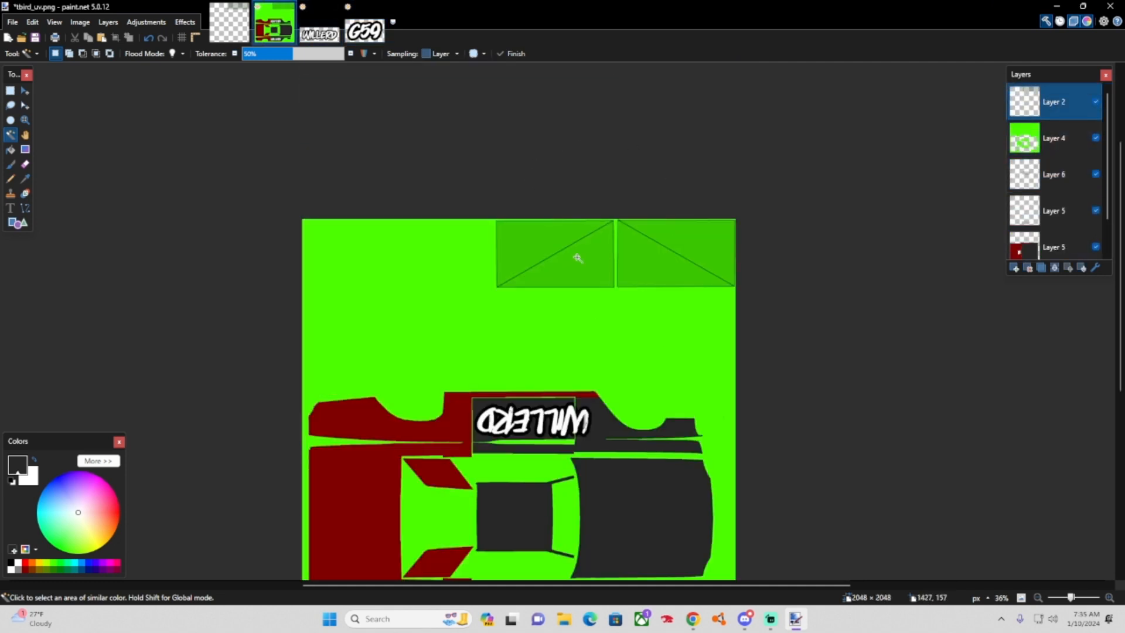
pyautogui.click(10, 91)
pyautogui.scroll(9, 522, 246)
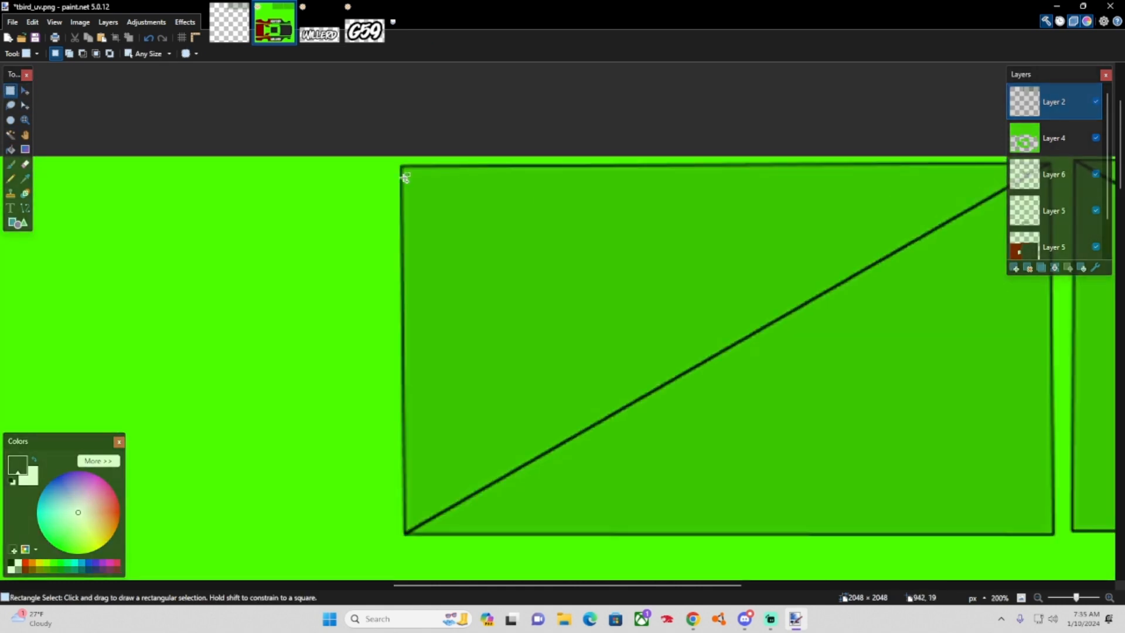
pyautogui.moveTo(383, 142); pyautogui.dragTo(792, 412)
pyautogui.scroll(-6, 693, 452)
pyautogui.scroll(-3, 661, 427)
pyautogui.scroll(6, 789, 411)
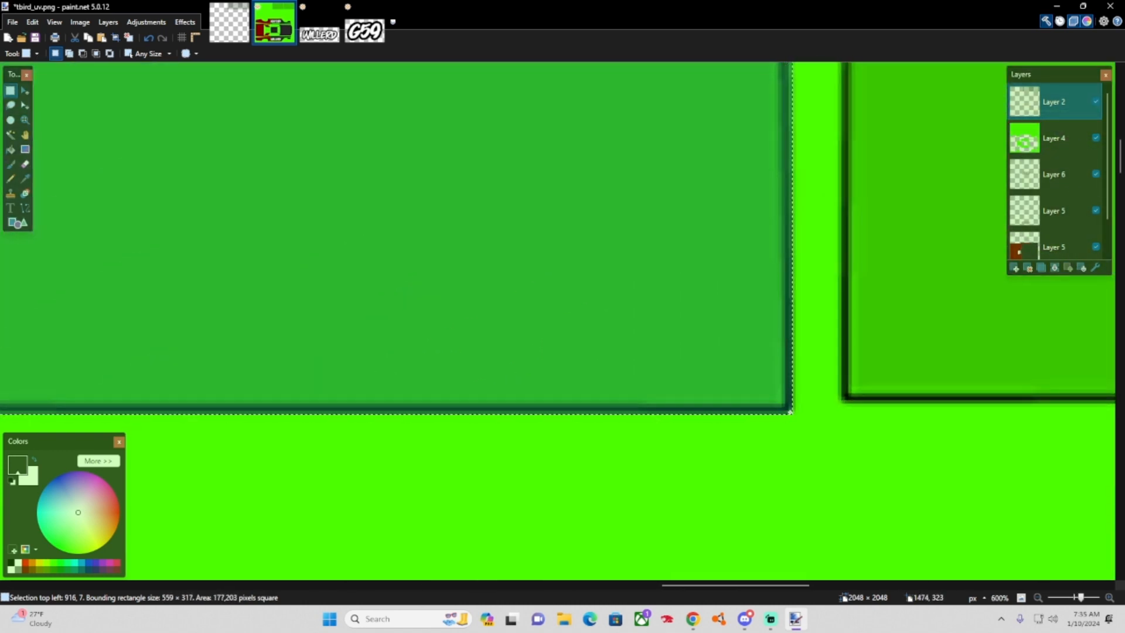
pyautogui.scroll(-5, 281, 199)
# Fill the selected upper rectangle with the dark grey primary colour and clear the selection.
pyautogui.click(11, 149)
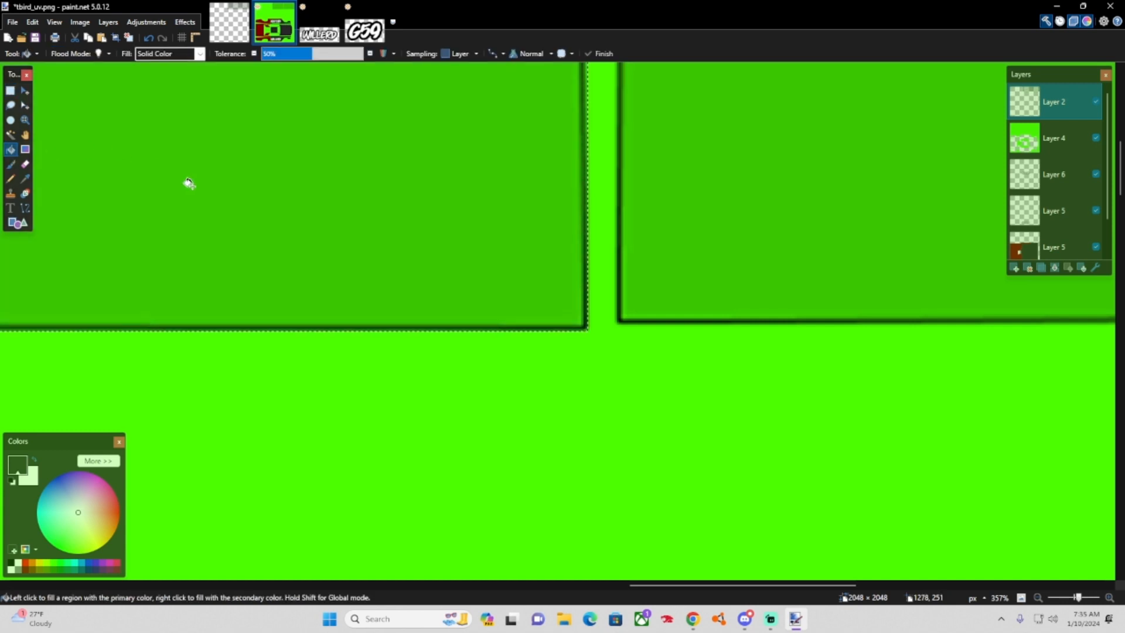
pyautogui.scroll(-3, 275, 193)
pyautogui.hscroll(-3, 276, 193)
pyautogui.scroll(3, 298, 258)
pyautogui.click(324, 313)
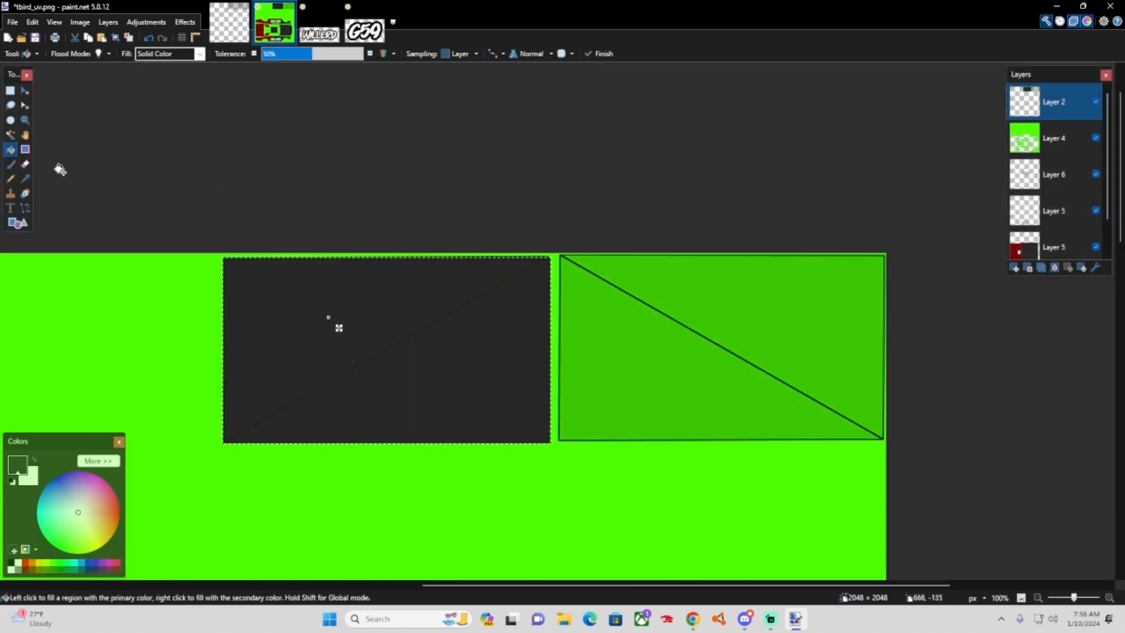
pyautogui.click(12, 94)
pyautogui.click(307, 141)
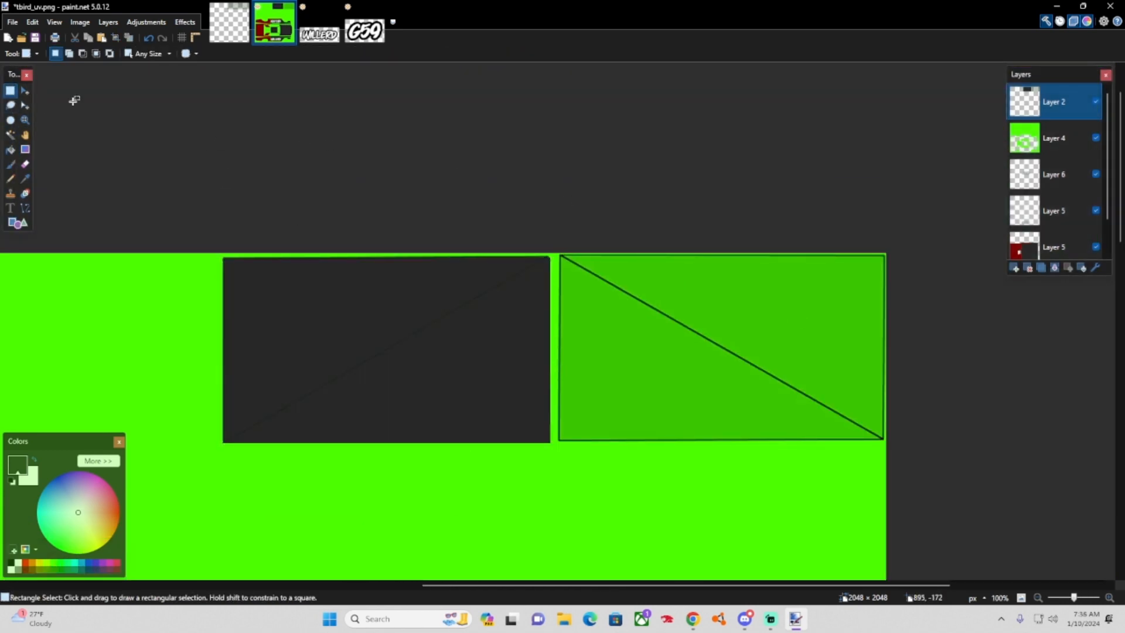
# Undo the dark grey fill on Layer 2 and fill the same selected rectangle on a new layer instead.
pyautogui.hotkey('ctrl', 'z')
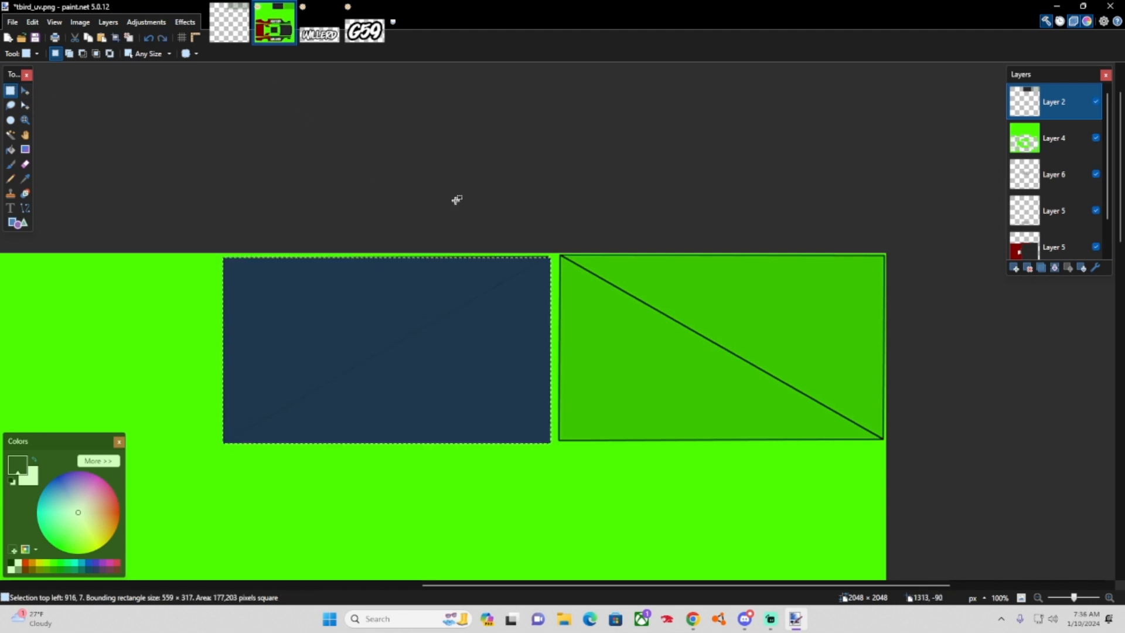
pyautogui.press('f')
pyautogui.hotkey('ctrl', 'z')
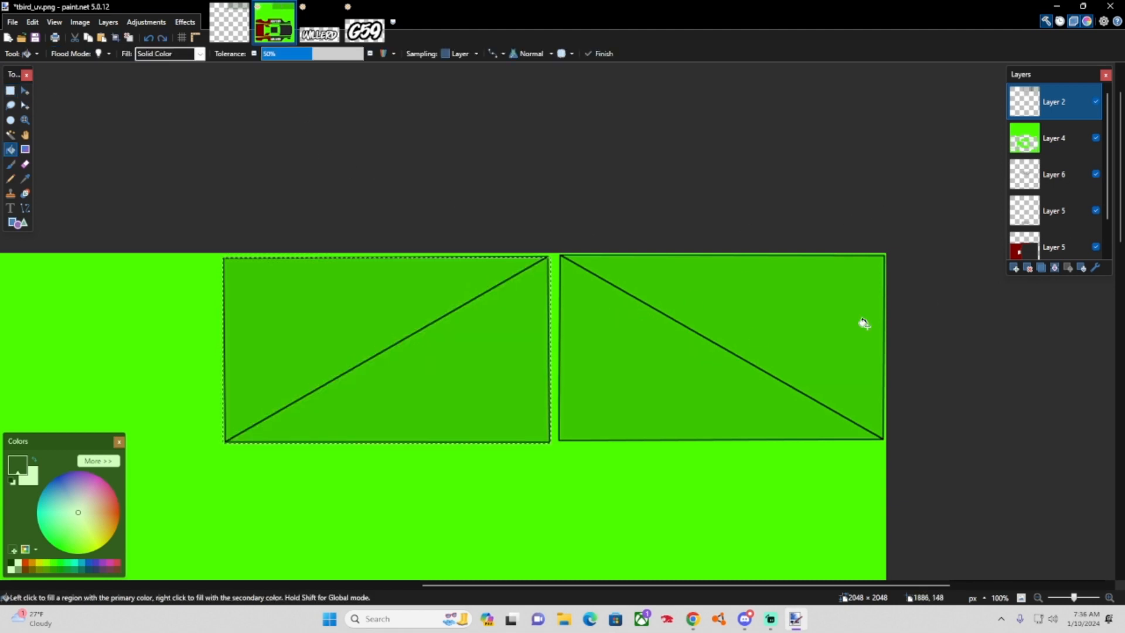
pyautogui.click(1015, 268)
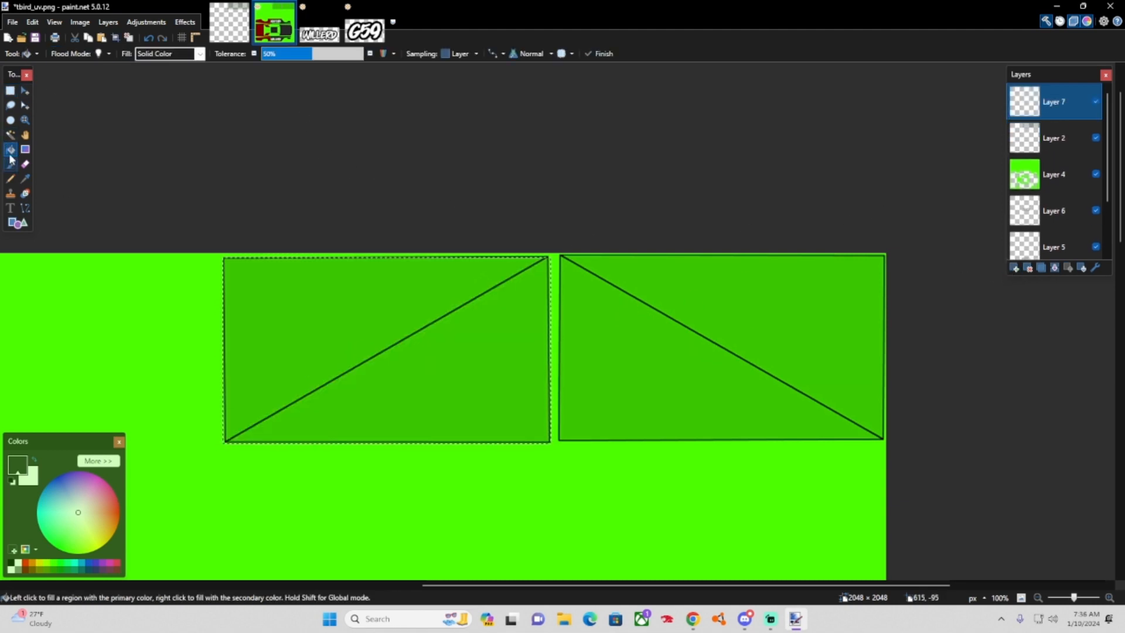
pyautogui.click(327, 350)
# Select the second upper rectangle, about 552 × 317 px, along its outline.
pyautogui.click(11, 91)
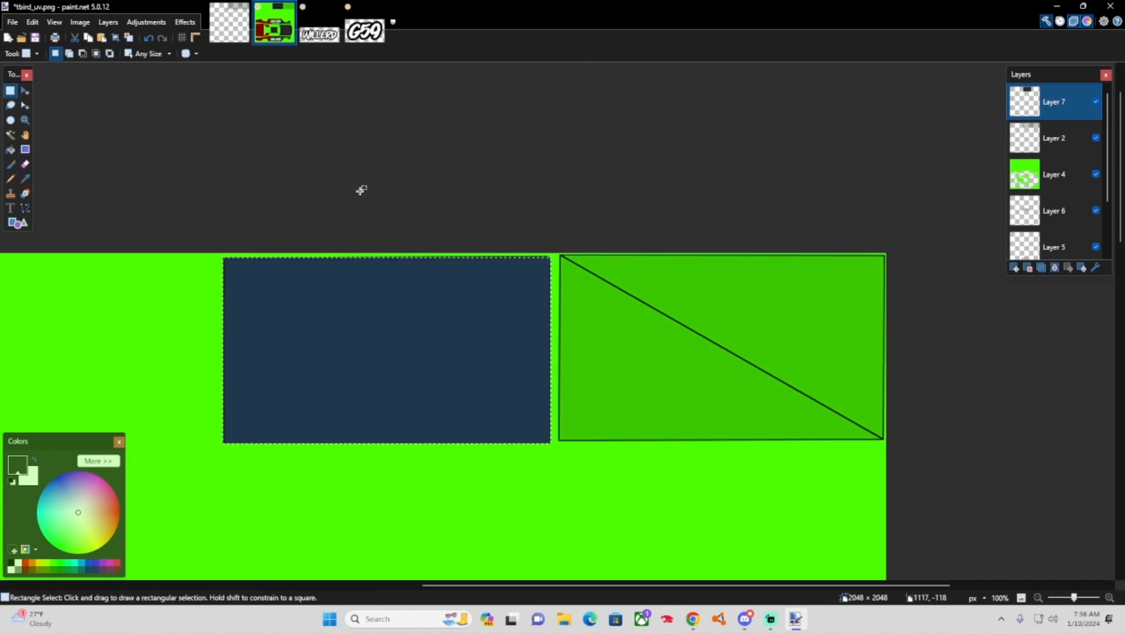
pyautogui.scroll(3, 663, 320)
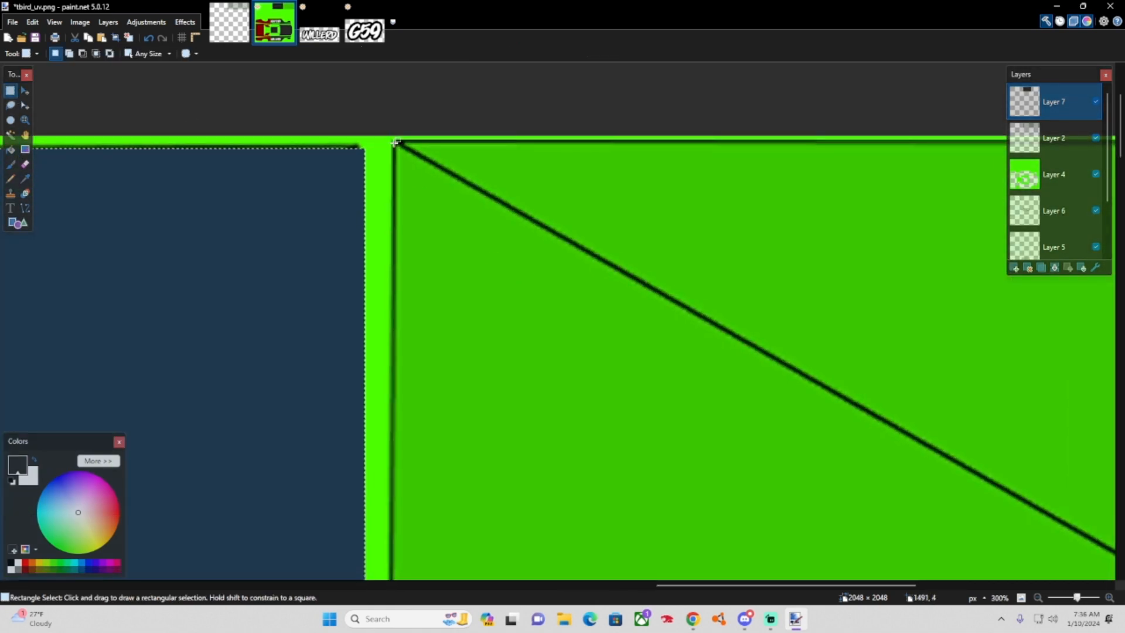
pyautogui.moveTo(396, 143); pyautogui.dragTo(872, 452)
pyautogui.scroll(-5, 741, 445)
pyautogui.scroll(6, 871, 459)
pyautogui.scroll(-5, 533, 350)
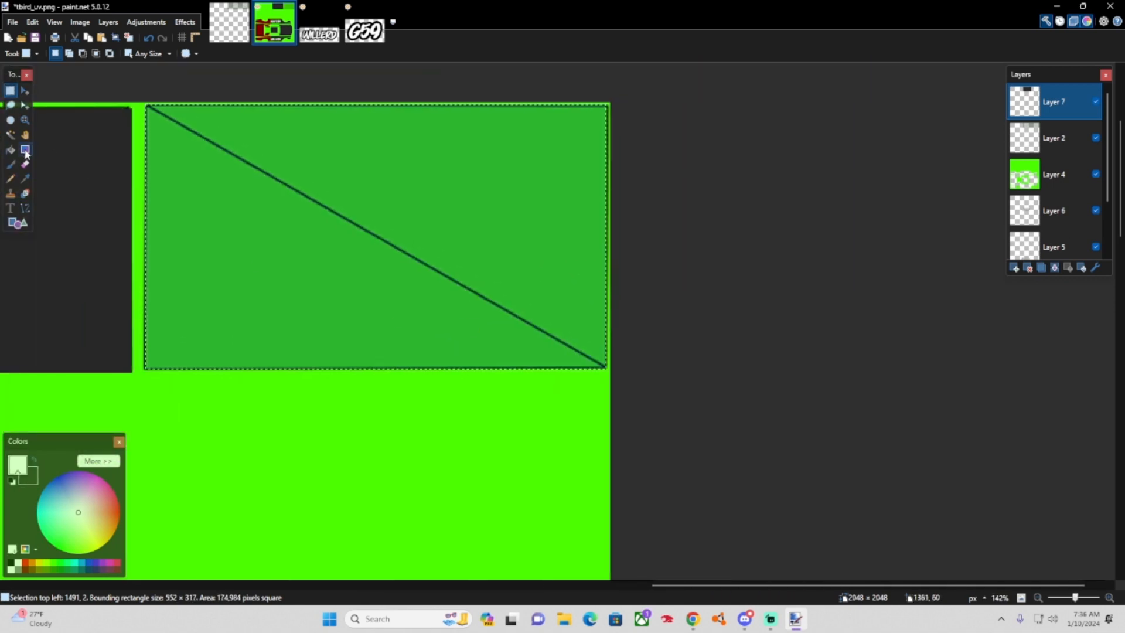
# Fill the selected second rectangle with white and clear the selection.
pyautogui.click(10, 149)
pyautogui.click(262, 184)
pyautogui.scroll(-3, 351, 293)
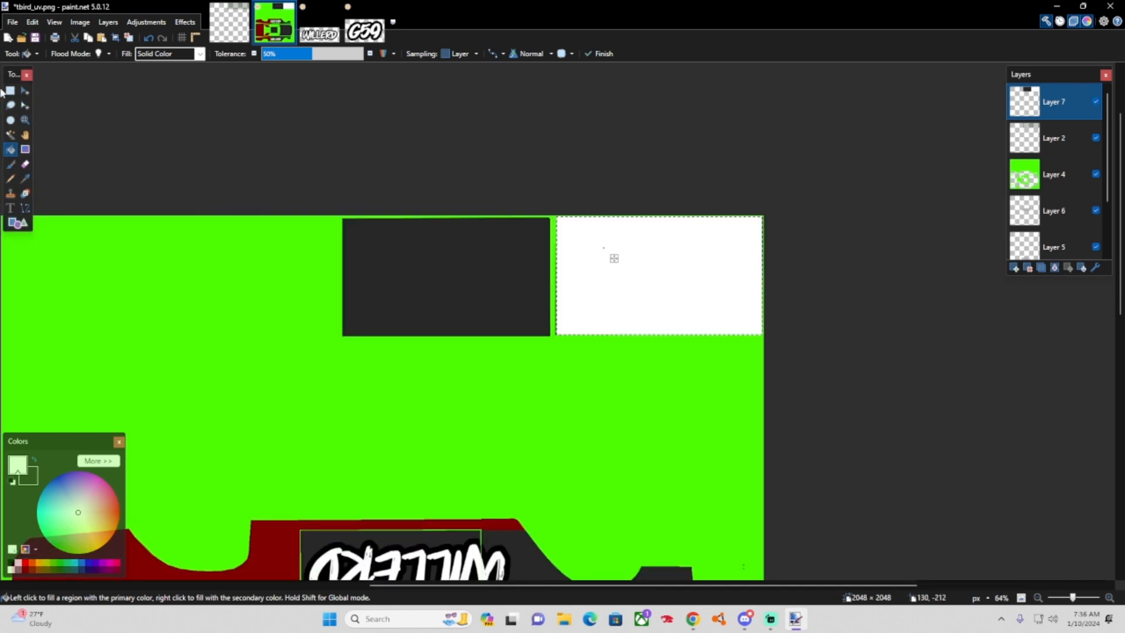
pyautogui.click(12, 136)
pyautogui.click(103, 121)
pyautogui.click(25, 91)
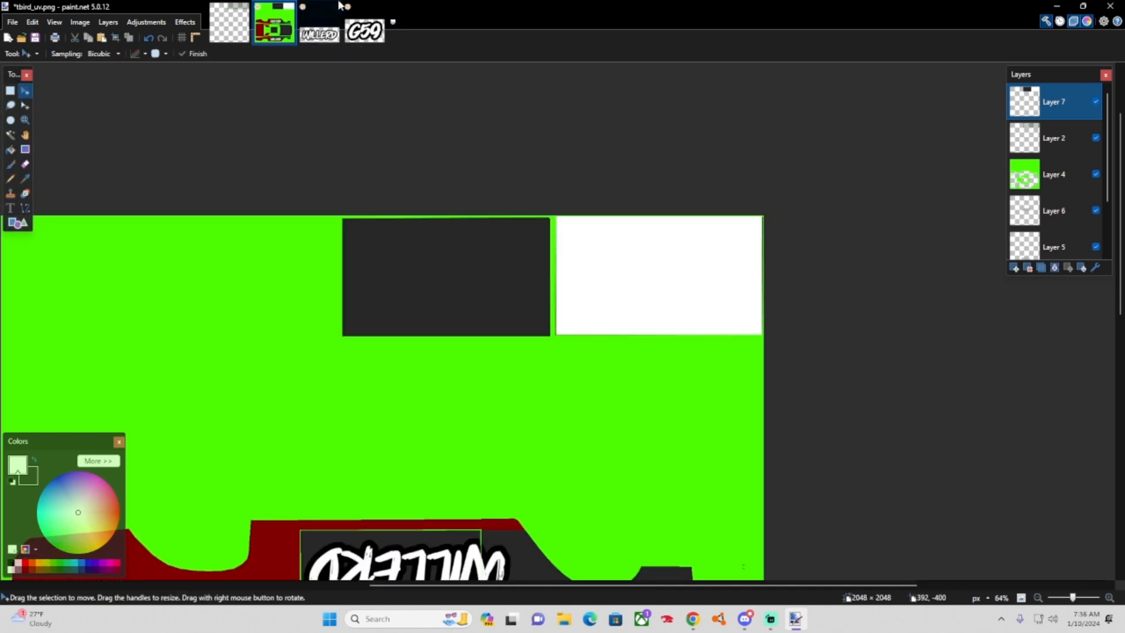
# Copy the name logo from its own image, paste it on a new layer of tbird_uv.png and move it onto the dark grey rectangle.
pyautogui.click(320, 37)
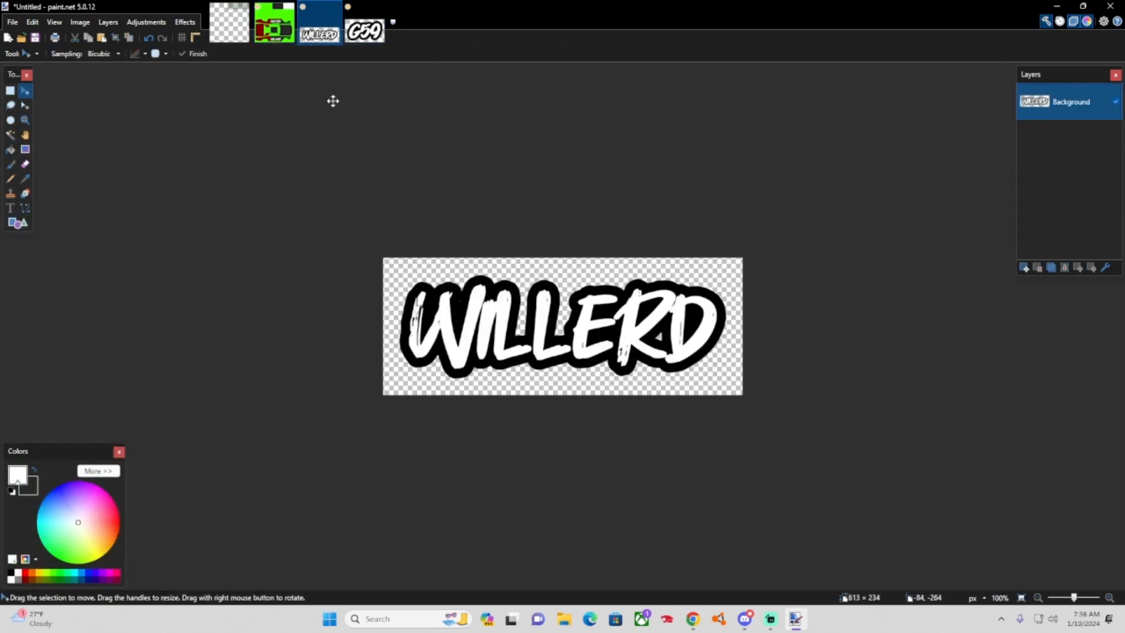
pyautogui.click(286, 6)
pyautogui.click(1015, 269)
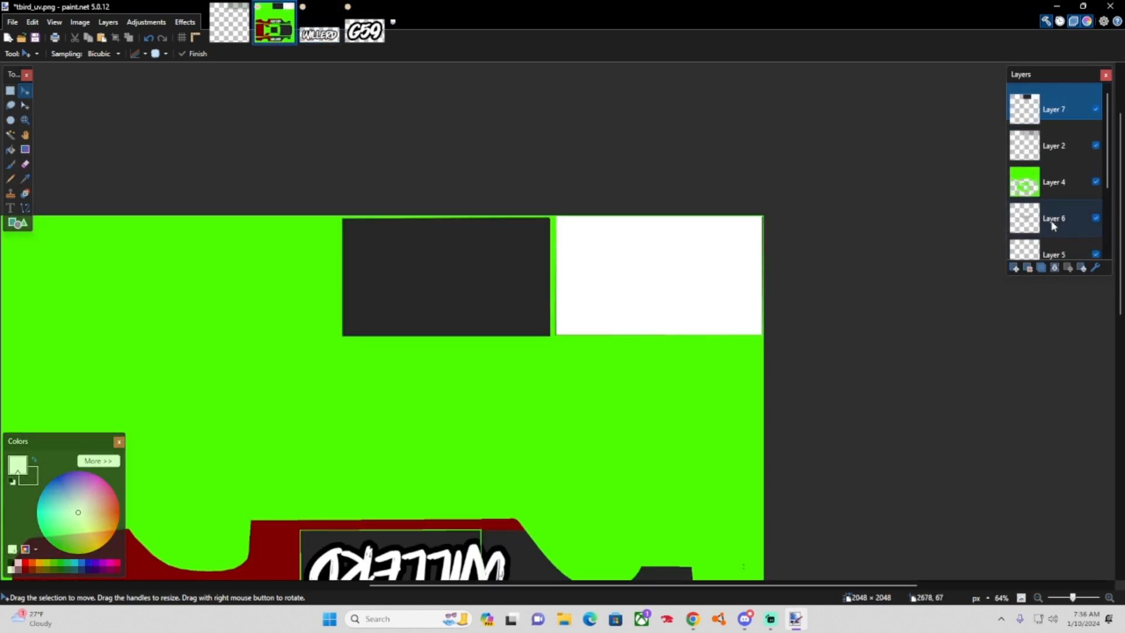
pyautogui.hotkey('ctrl', 'v')
pyautogui.moveTo(254, 312); pyautogui.dragTo(560, 306)
# Reduce the name logo's height to about 140 px along the dark rectangle's upper edge and place a duplicate on the white rectangle.
pyautogui.scroll(1, 474, 278)
pyautogui.scroll(2, 473, 278)
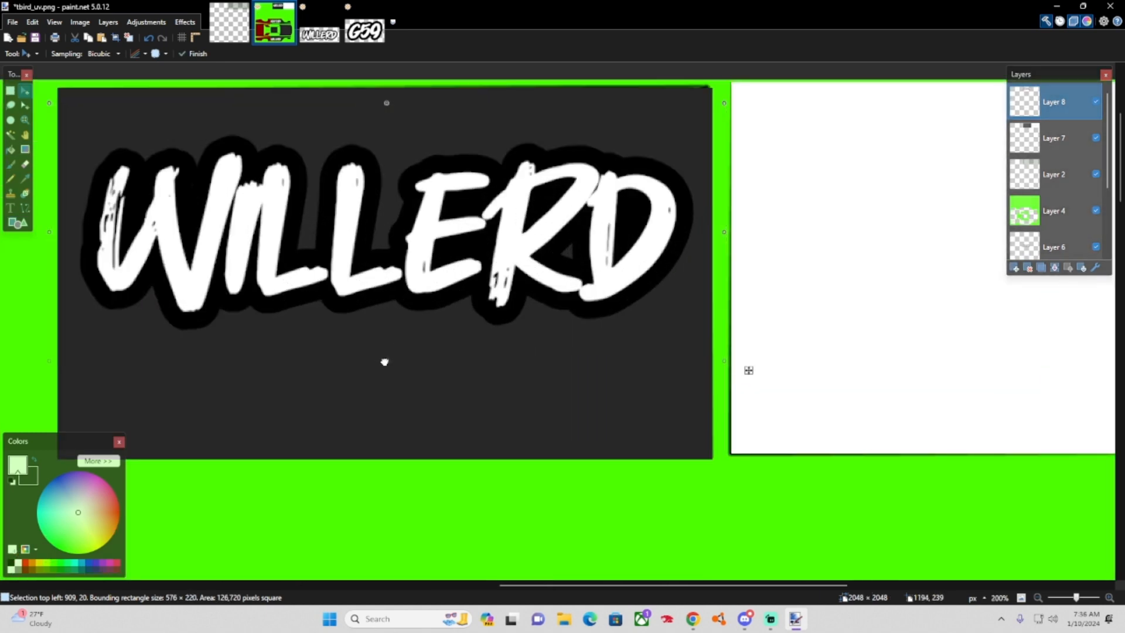
pyautogui.moveTo(385, 362); pyautogui.dragTo(375, 276)
pyautogui.moveTo(477, 229); pyautogui.dragTo(814, 199)
pyautogui.scroll(-2, 481, 195)
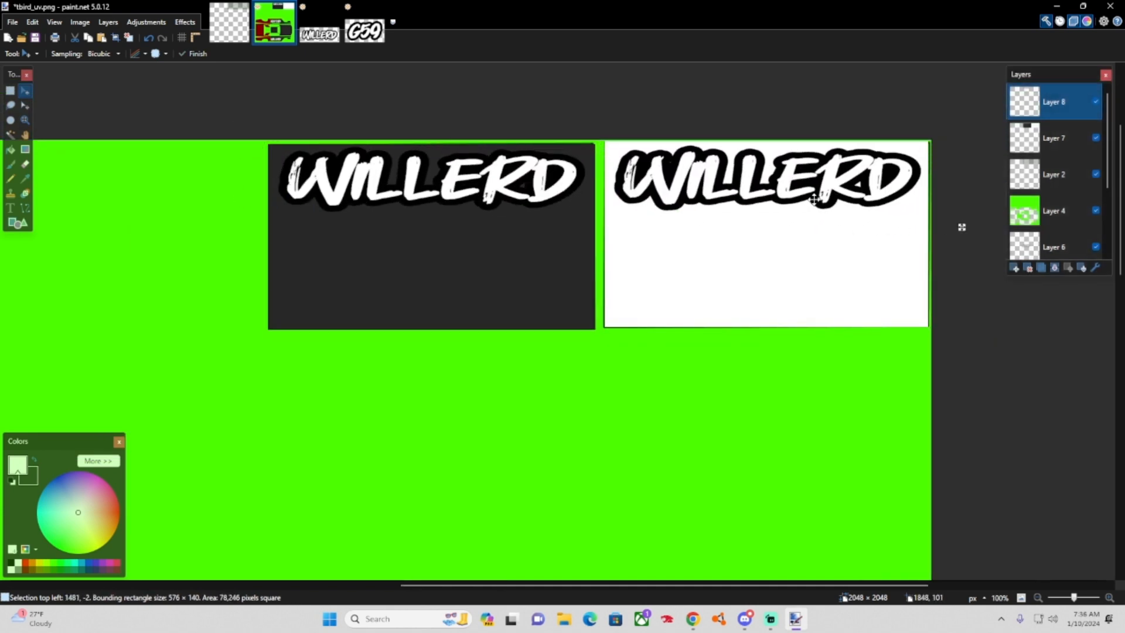
pyautogui.scroll(5, 814, 199)
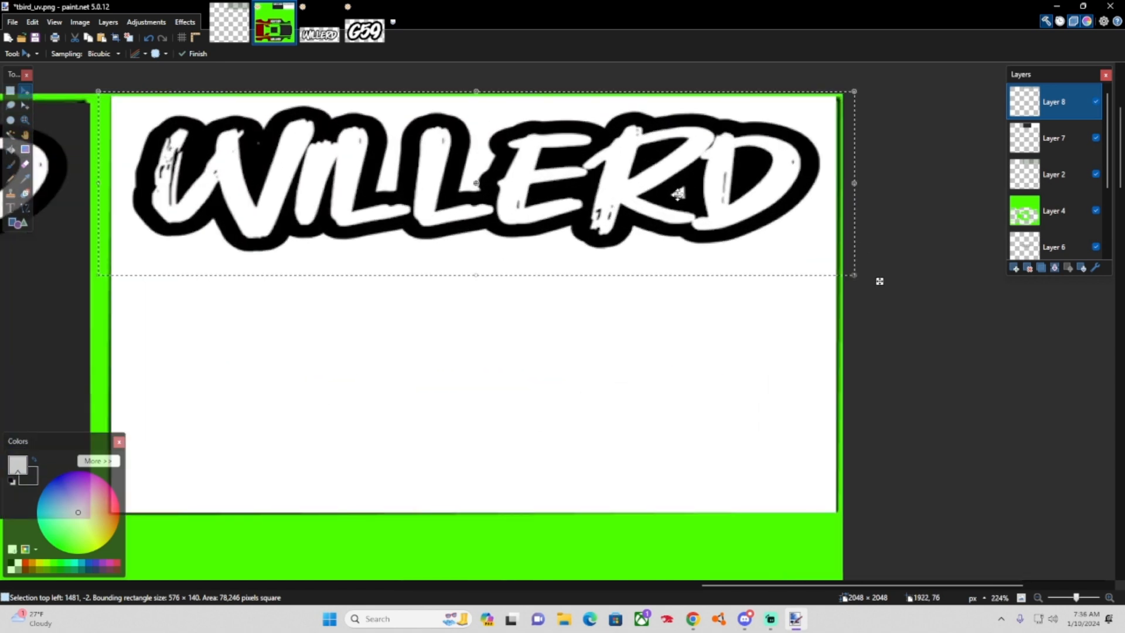
pyautogui.scroll(-5, 471, 94)
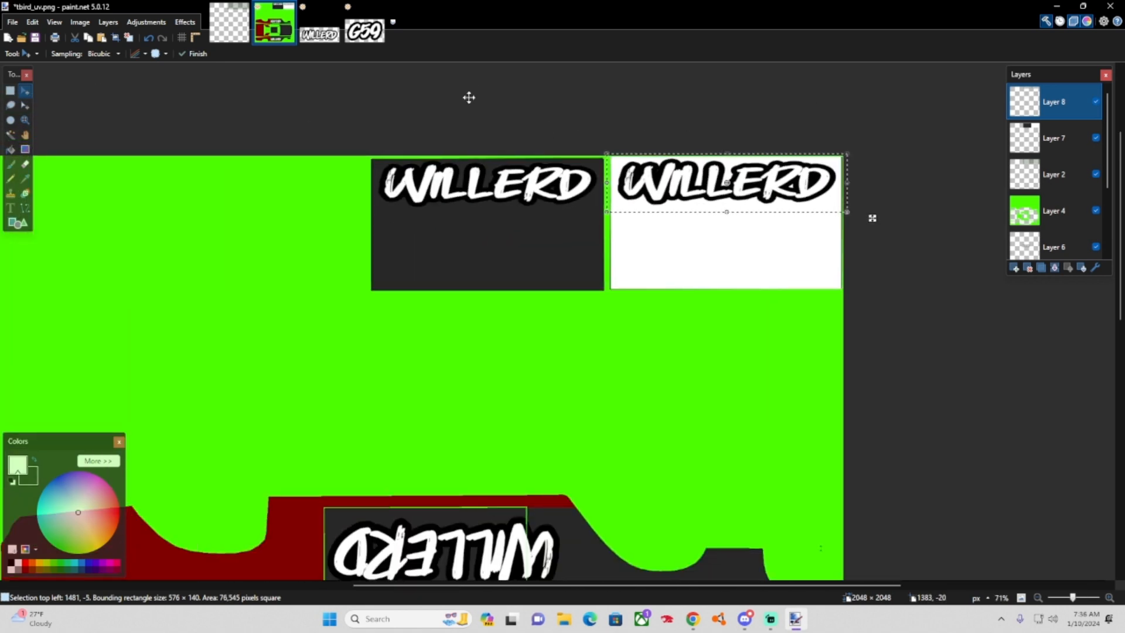
# Copy the G59 graphic into a new layer of tbird_uv.png and scale it down onto the dark grey rectangle.
pyautogui.click(368, 30)
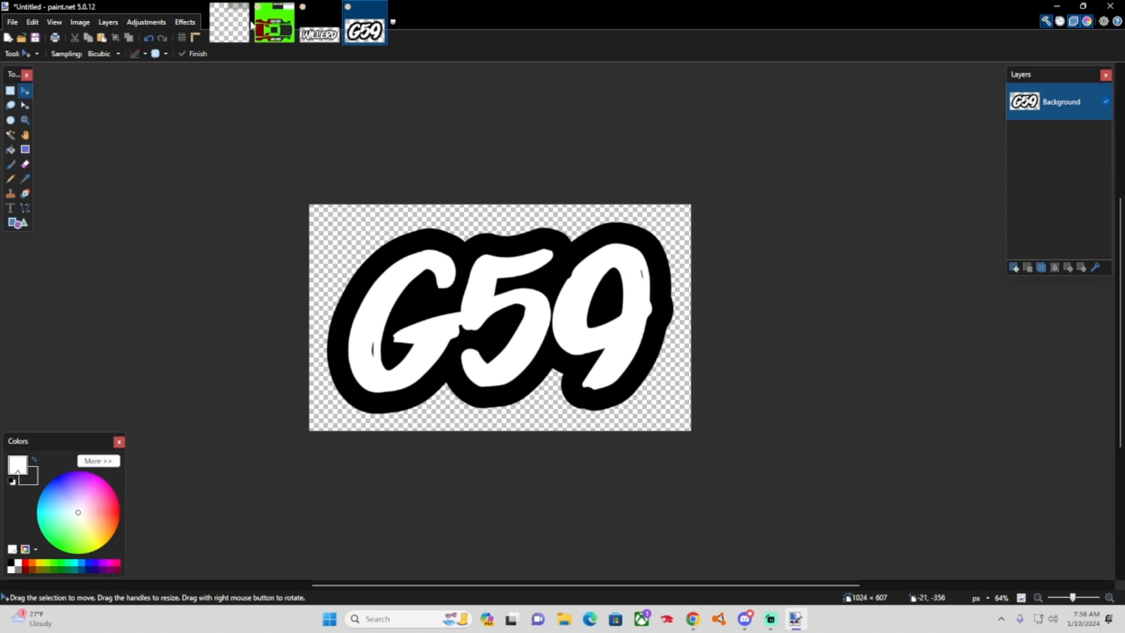
pyautogui.click(258, 25)
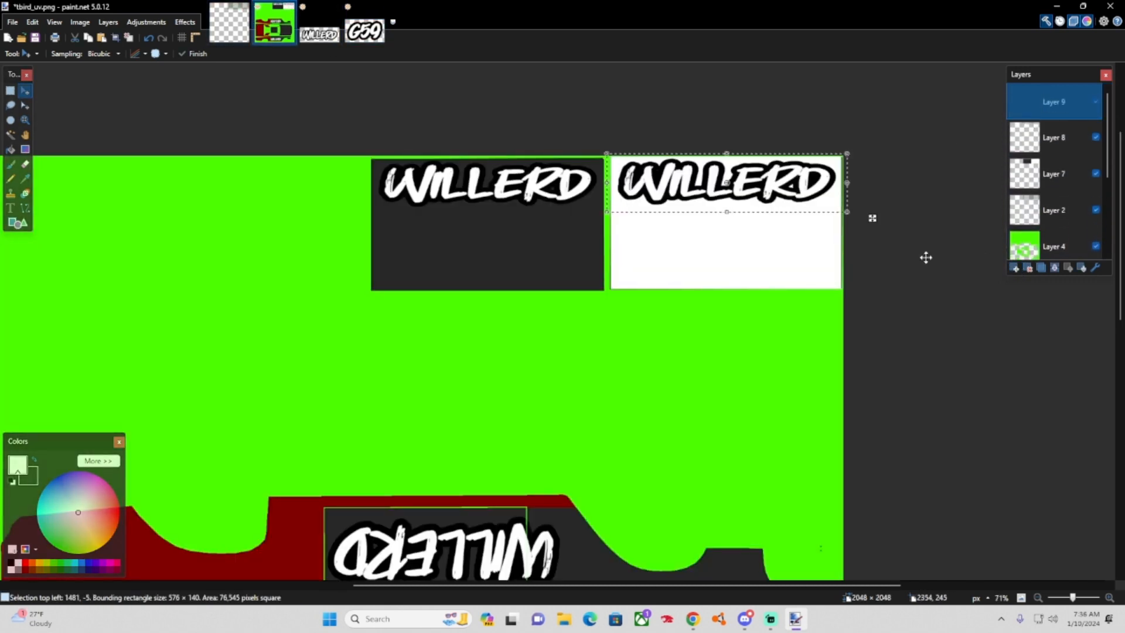
pyautogui.hotkey('ctrl', 'v')
pyautogui.moveTo(387, 270); pyautogui.dragTo(647, 281)
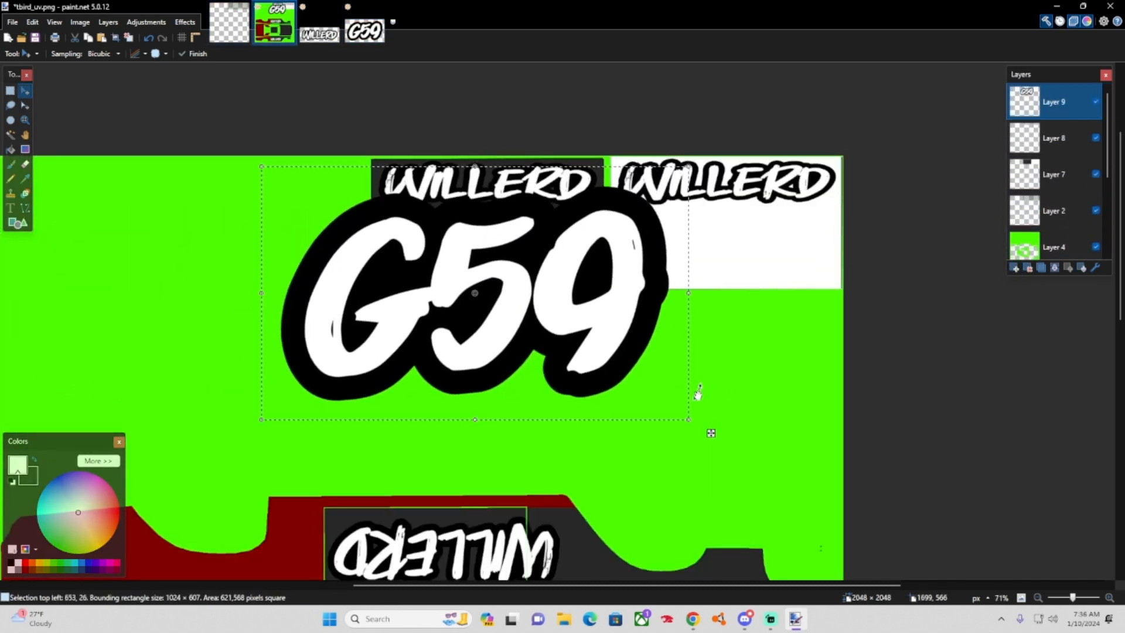
pyautogui.moveTo(690, 420); pyautogui.dragTo(464, 279)
pyautogui.moveTo(354, 207); pyautogui.dragTo(450, 233)
# Resize the G59 graphic to about 455 × 259 px, rotate it about -4.17° and position it beneath the name logo.
pyautogui.scroll(5, 450, 233)
pyautogui.moveTo(473, 110); pyautogui.dragTo(475, 149)
pyautogui.moveTo(483, 255); pyautogui.dragTo(546, 229)
pyautogui.moveTo(740, 210); pyautogui.dragTo(746, 231)
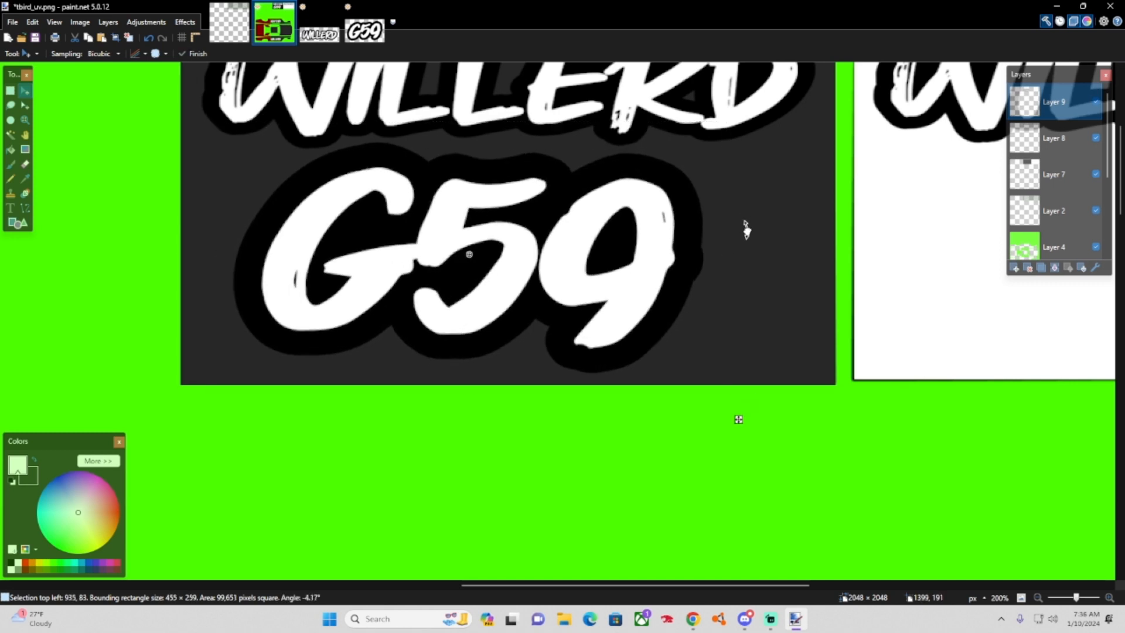
pyautogui.moveTo(639, 240); pyautogui.dragTo(638, 240)
pyautogui.moveTo(551, 194); pyautogui.dragTo(548, 191)
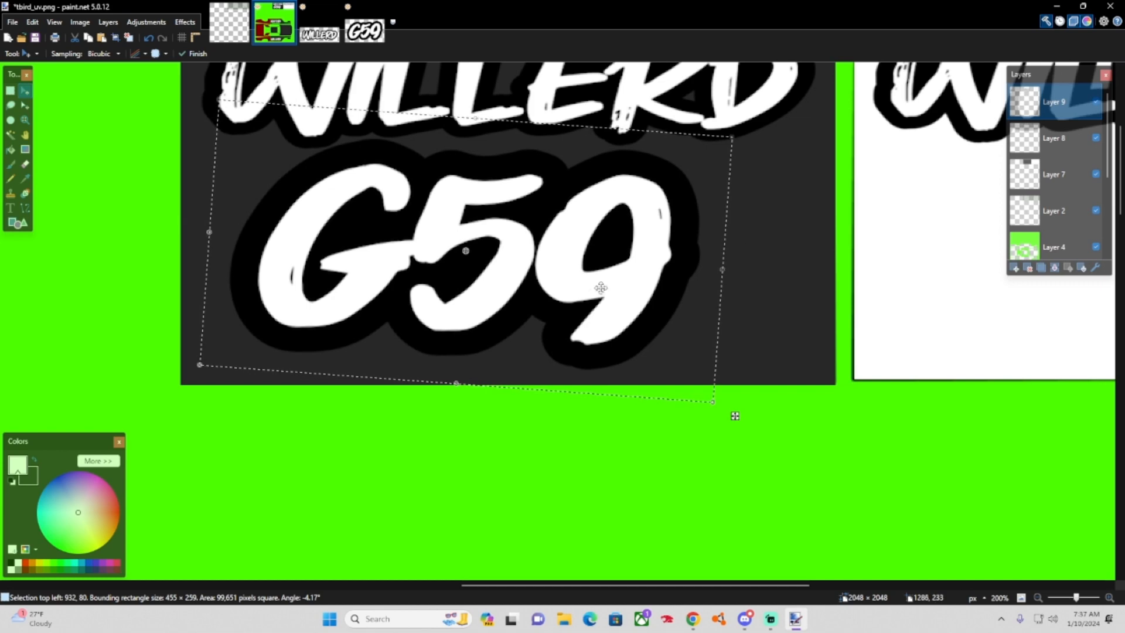
# Place a duplicate of the G59 graphic beneath the name logo on the white rectangle and clear the selection.
pyautogui.scroll(-5, 512, 264)
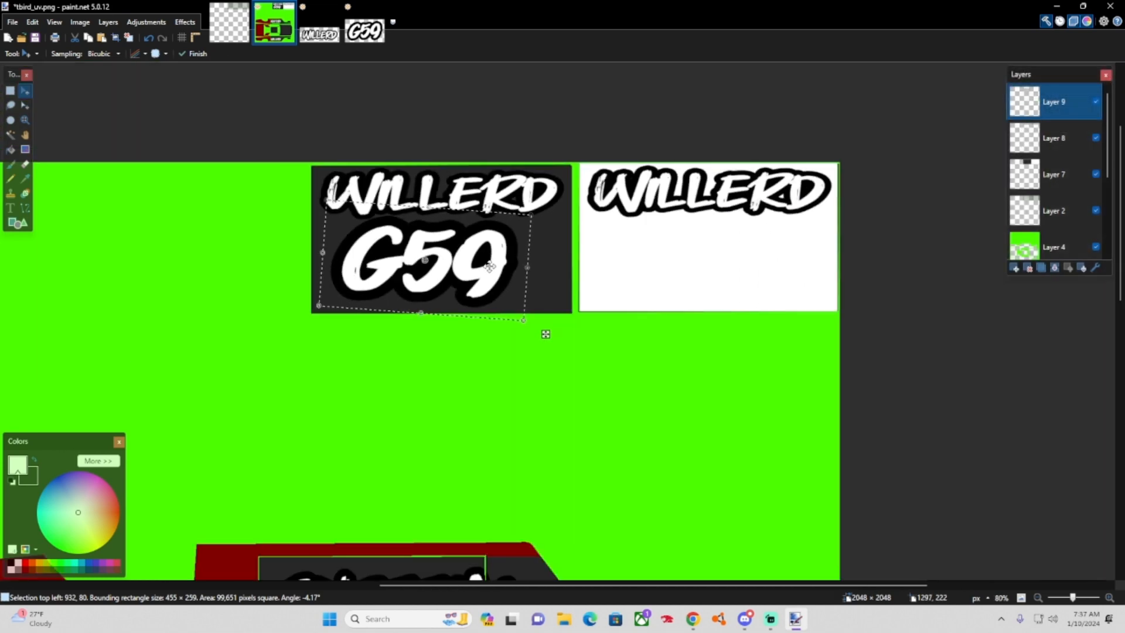
pyautogui.moveTo(522, 267); pyautogui.dragTo(726, 263)
pyautogui.scroll(4, 730, 265)
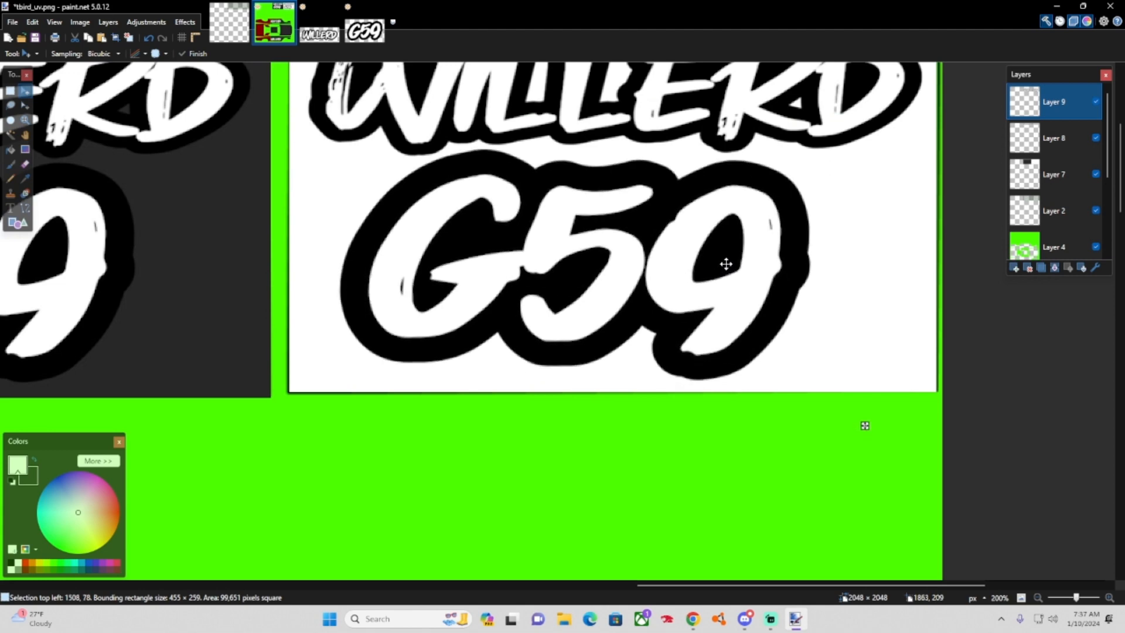
pyautogui.scroll(-3, 726, 264)
pyautogui.scroll(5, 625, 231)
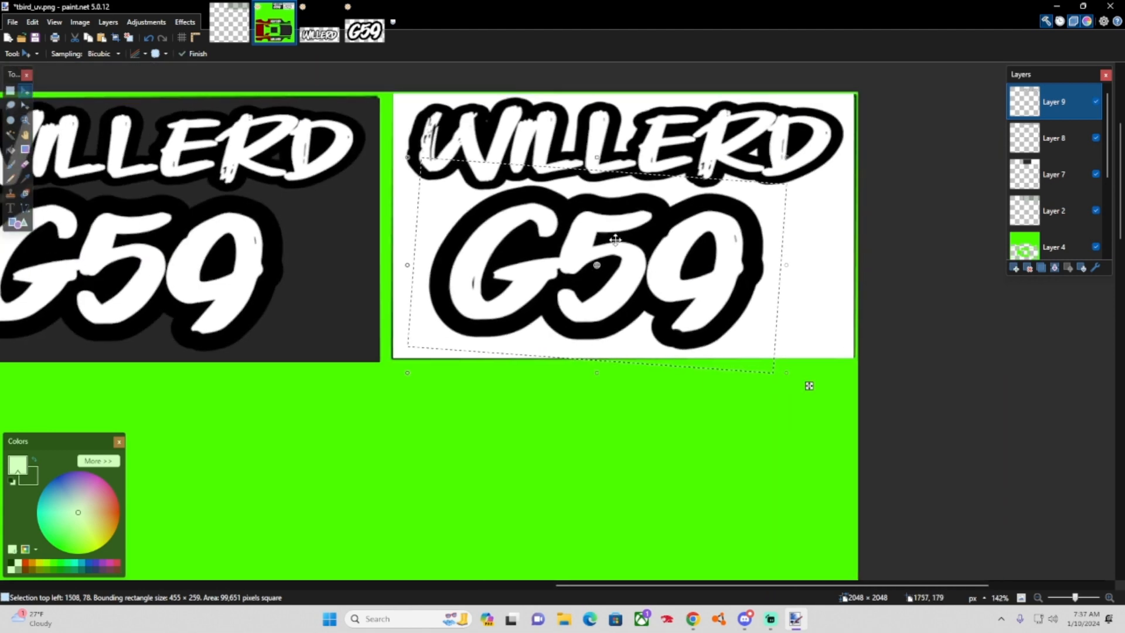
pyautogui.moveTo(625, 231); pyautogui.dragTo(625, 227)
pyautogui.scroll(-3, 626, 226)
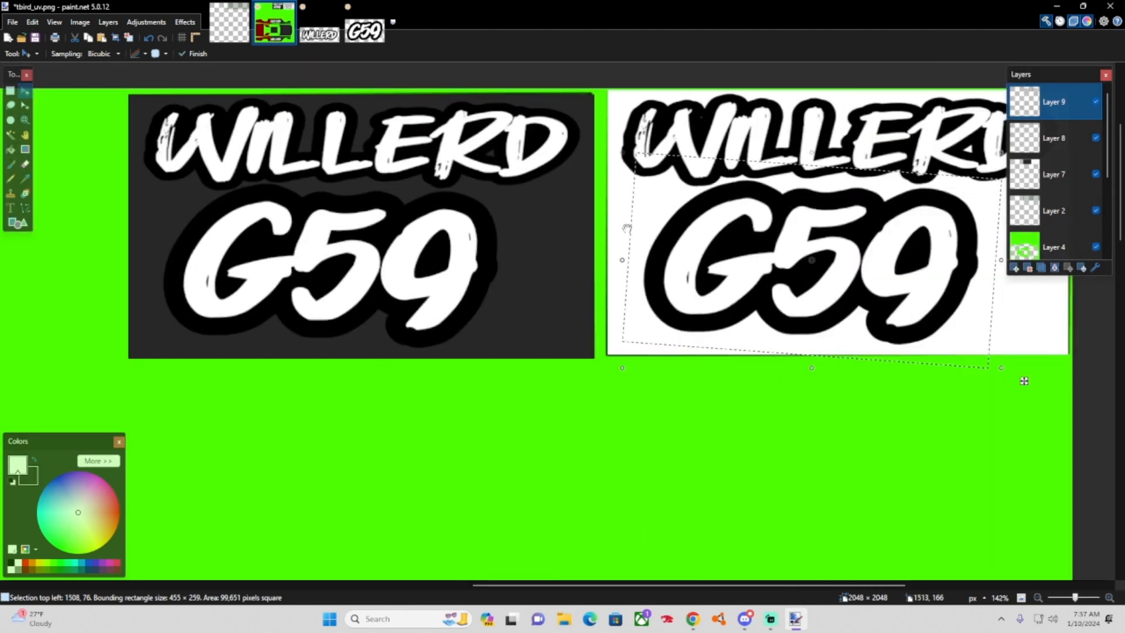
pyautogui.scroll(-5, 492, 204)
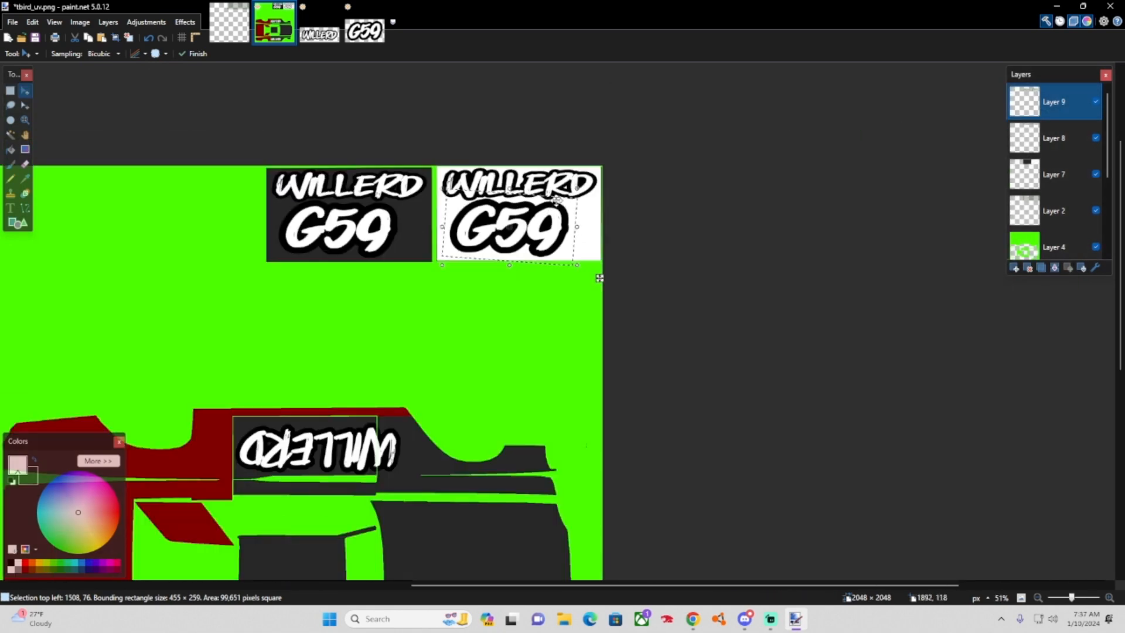
pyautogui.click(8, 135)
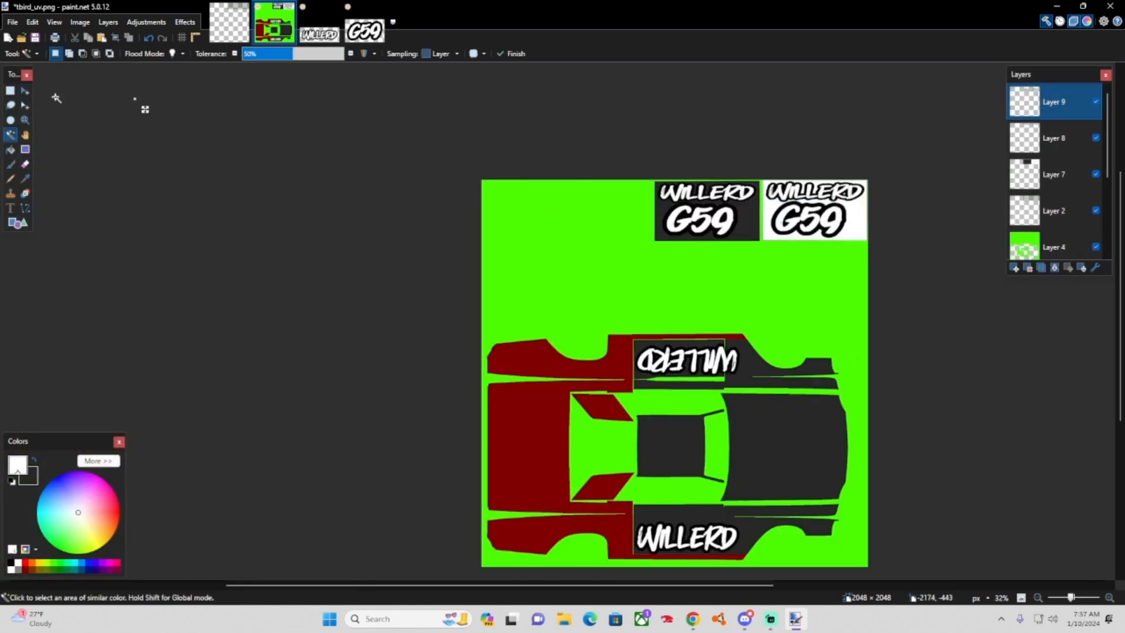
pyautogui.click(23, 94)
# Examine the whole template with the name and G59 graphics on both upper rectangles.
pyautogui.scroll(-5, 642, 194)
pyautogui.hscroll(2, 598, 192)
pyautogui.scroll(-1, 563, 188)
pyautogui.scroll(4, 557, 259)
pyautogui.scroll(2, 557, 259)
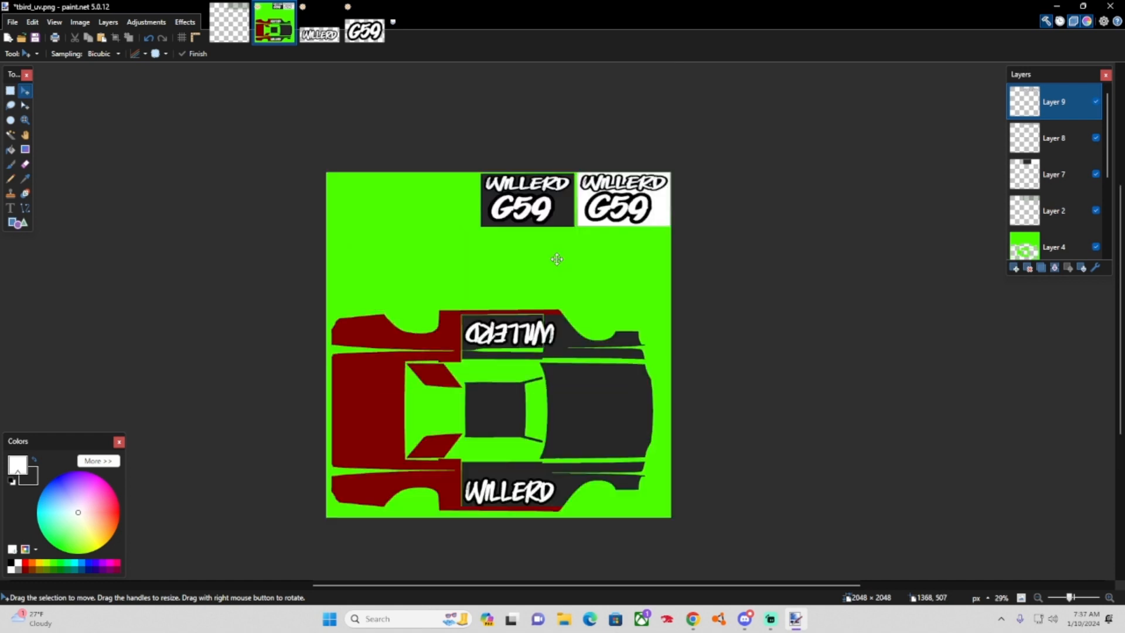
pyautogui.scroll(2, 558, 368)
pyautogui.scroll(-2, 556, 339)
pyautogui.scroll(-2, 554, 329)
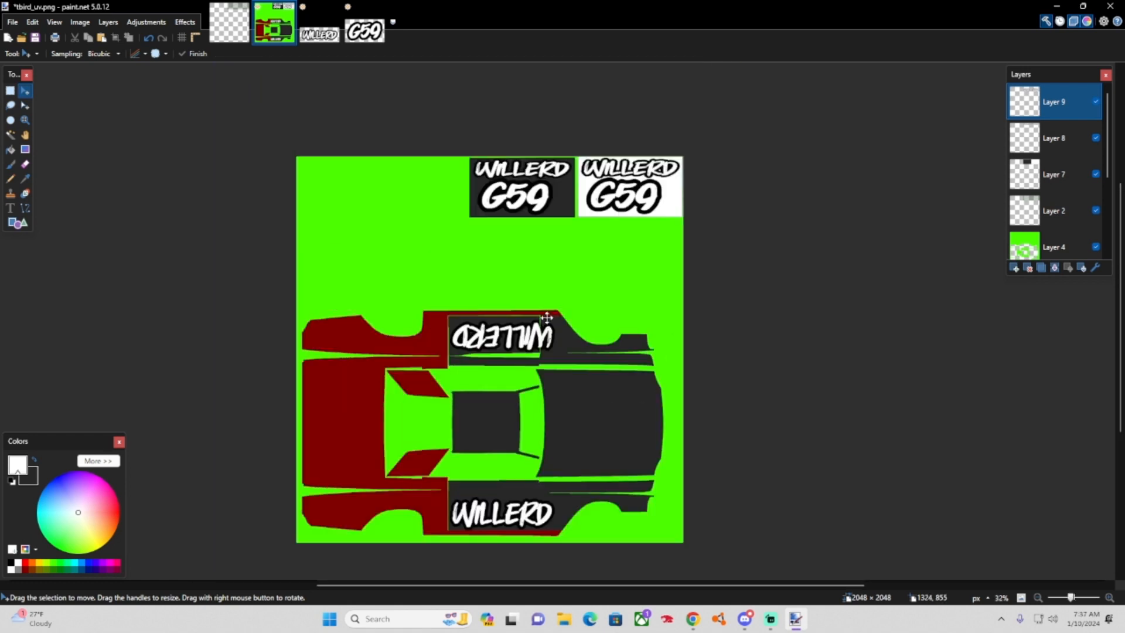
# Open the bulldog head image from the animals folder inside Paint.net things on the Desktop.
pyautogui.click(22, 39)
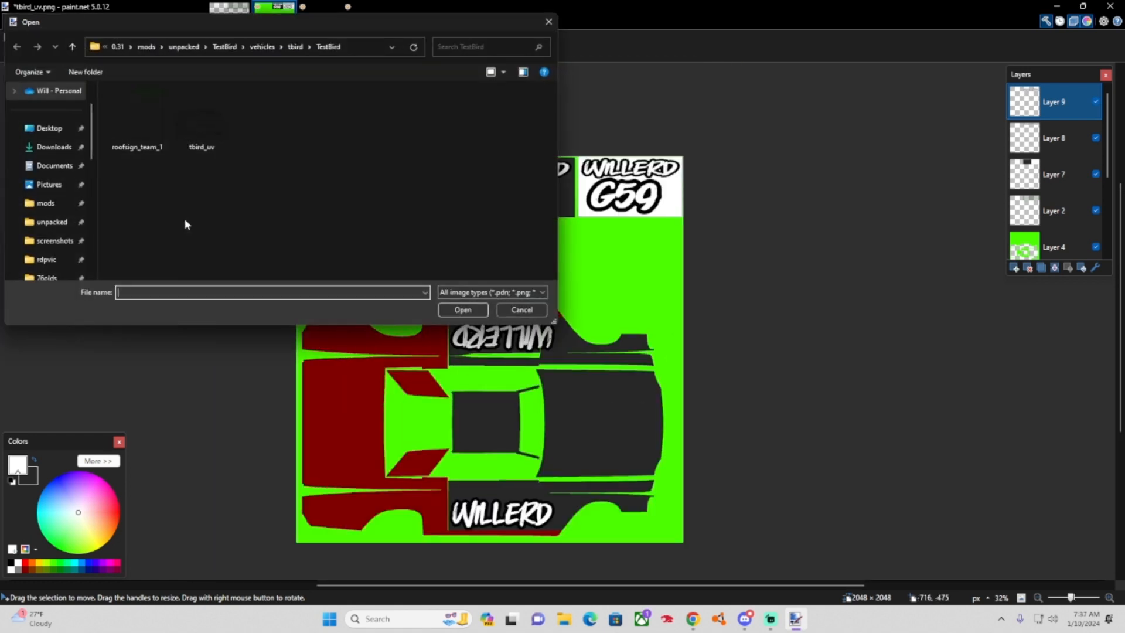
pyautogui.click(32, 127)
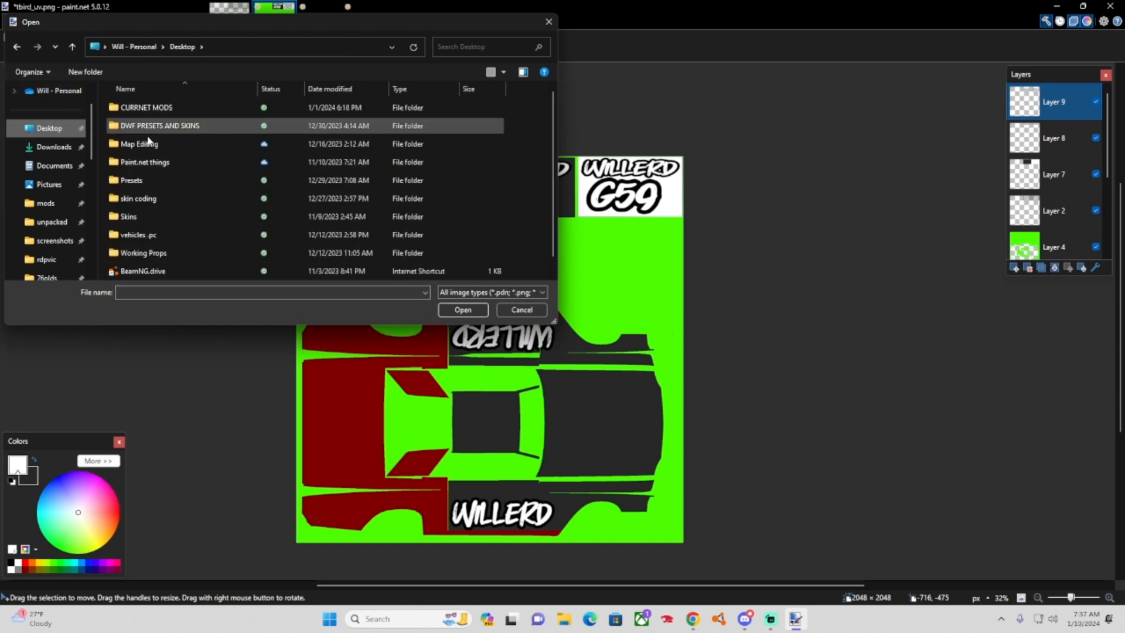
pyautogui.doubleClick(155, 163)
pyautogui.doubleClick(160, 107)
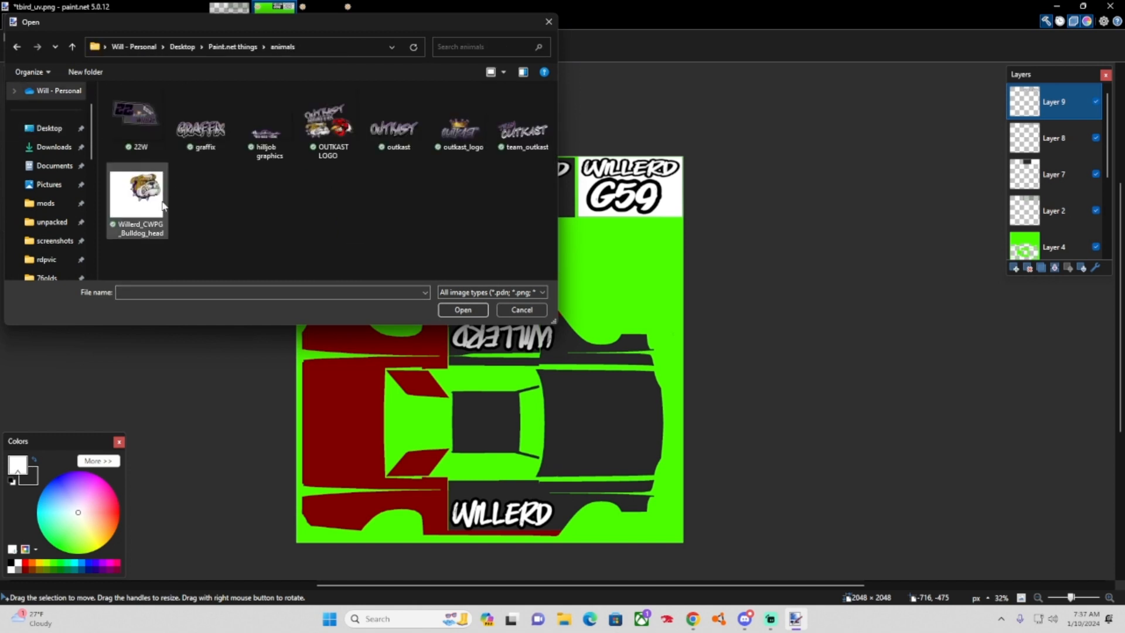
pyautogui.doubleClick(140, 197)
# Select the white background around the bulldog head, including the small gap by its ear, with the Magic Wand and delete it.
pyautogui.click(459, 309)
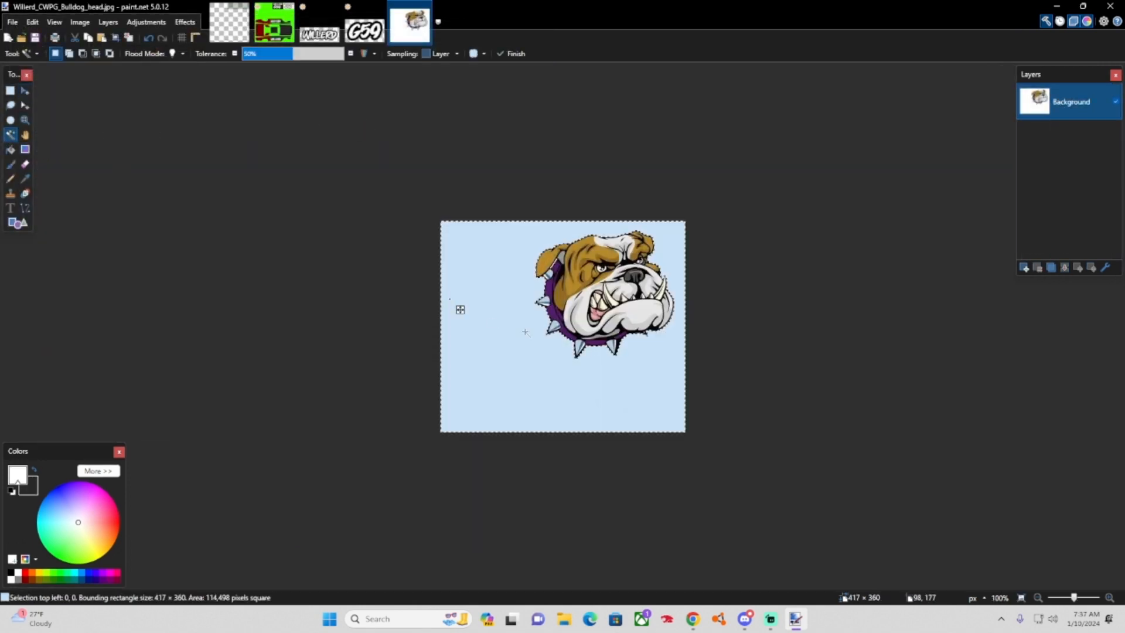
pyautogui.scroll(6, 352, 275)
pyautogui.scroll(-6, 486, 100)
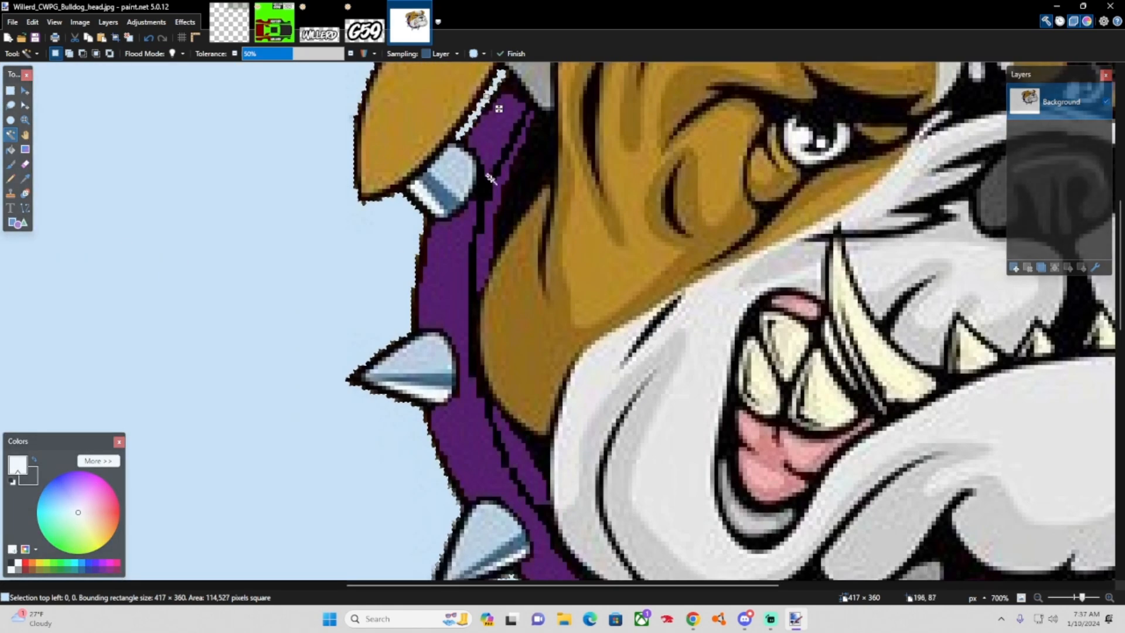
pyautogui.press('Delete')
# Select the bulldog head with a rectangle about 280 × 231 px and activate the Move Selected Pixels tool.
pyautogui.click(10, 91)
pyautogui.scroll(2, 97, 111)
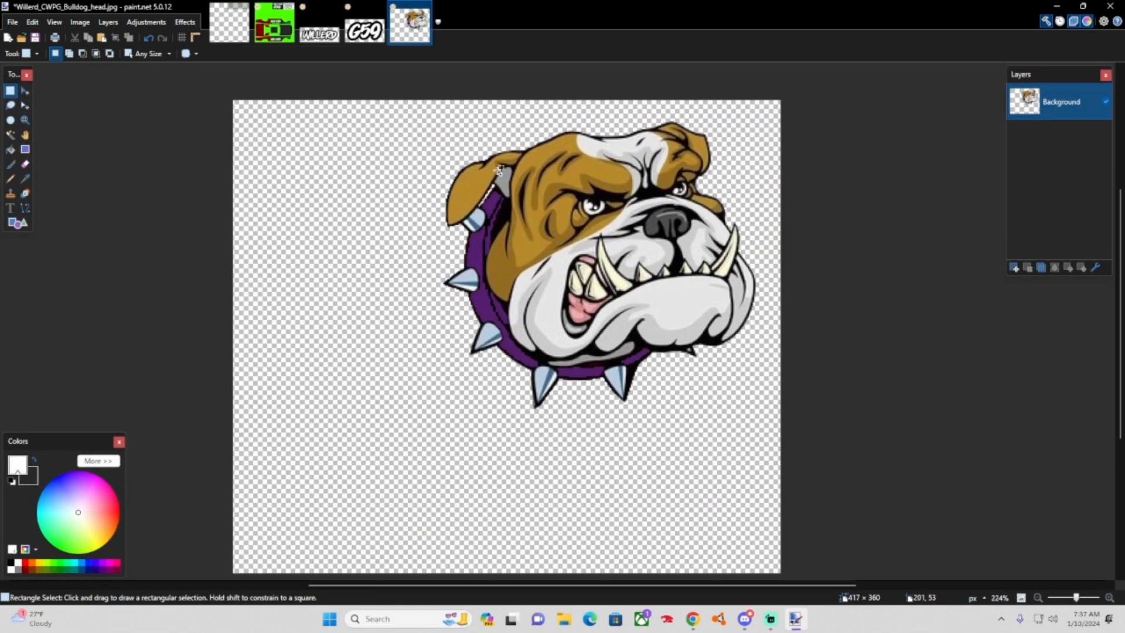
pyautogui.moveTo(404, 119); pyautogui.dragTo(770, 421)
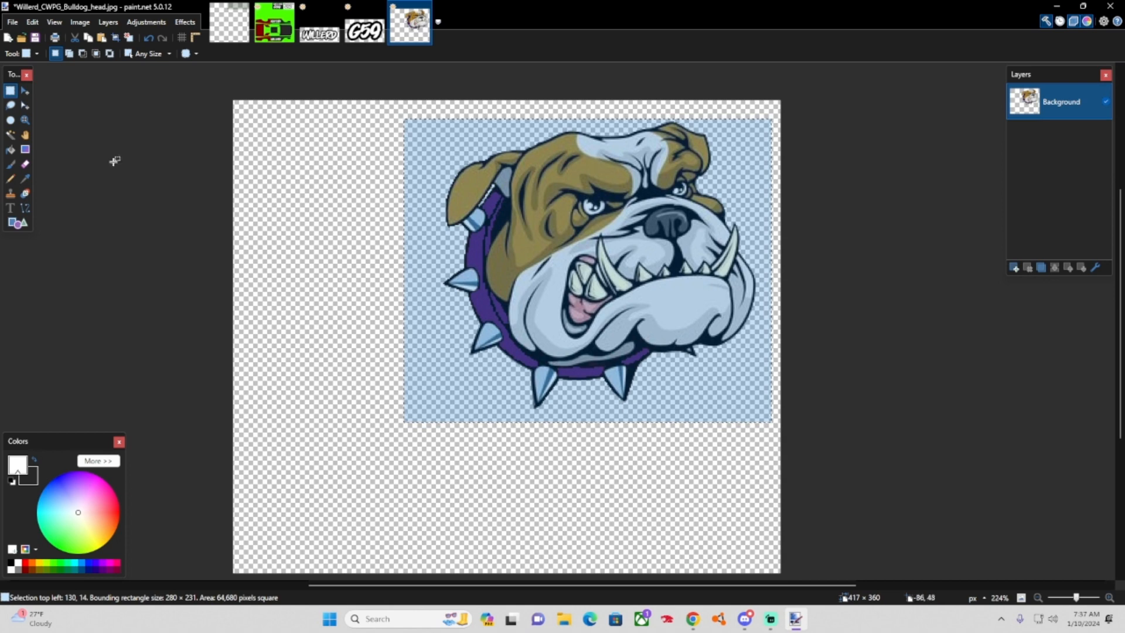
pyautogui.click(26, 91)
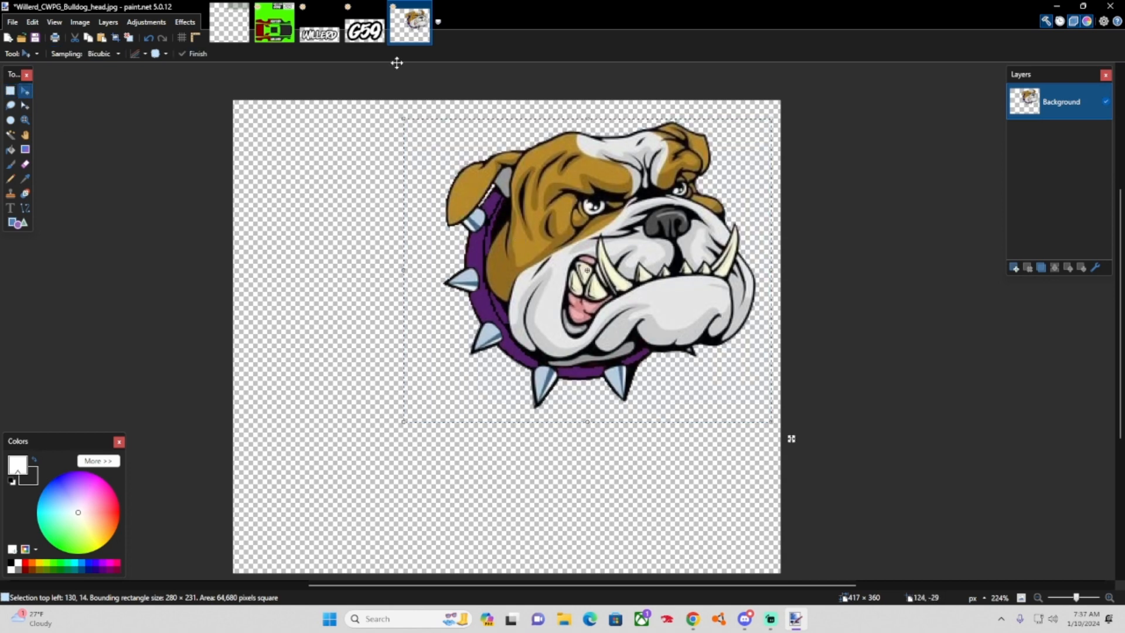
# Paste the copied bulldog head onto a new layer above Layer 9 in tbird_uv.png.
pyautogui.click(274, 23)
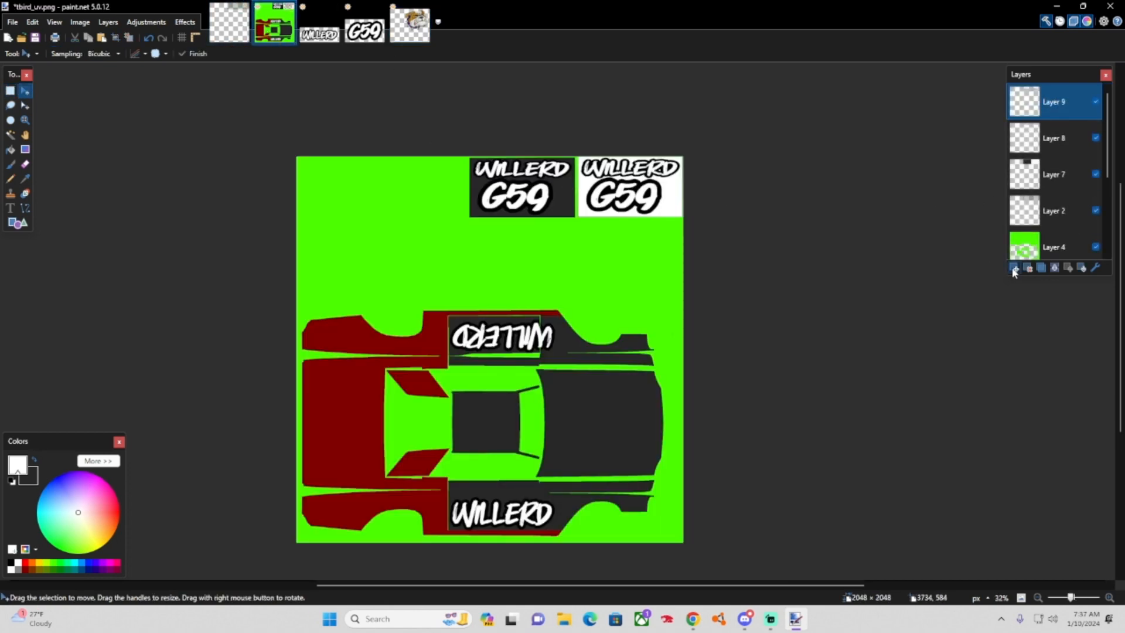
pyautogui.click(1055, 247)
pyautogui.scroll(-3, 1055, 234)
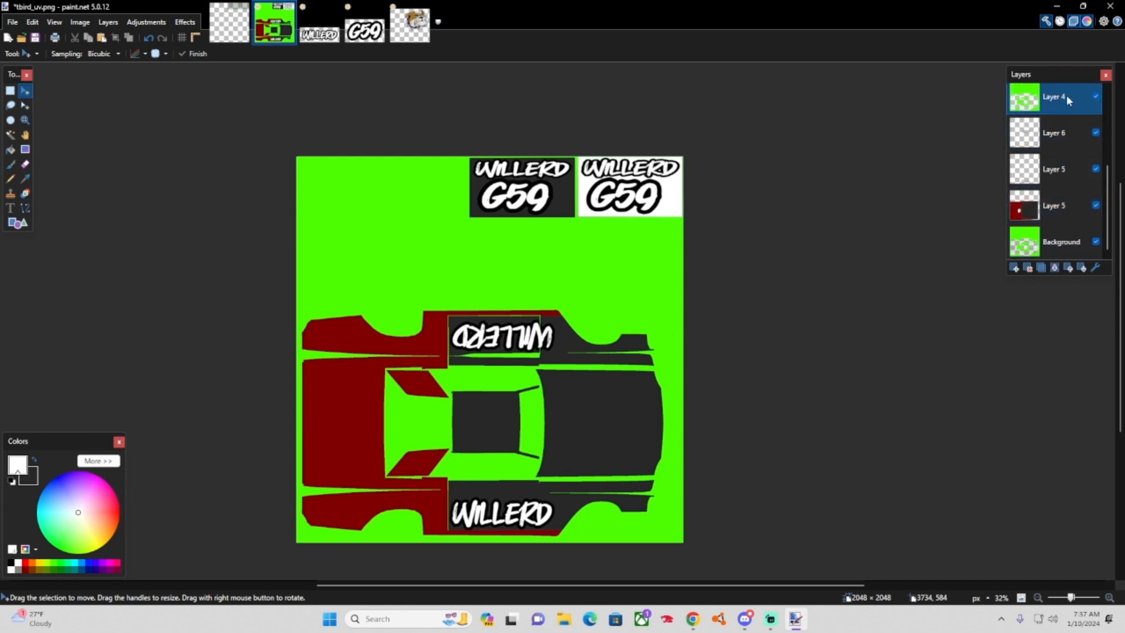
pyautogui.scroll(3, 1046, 217)
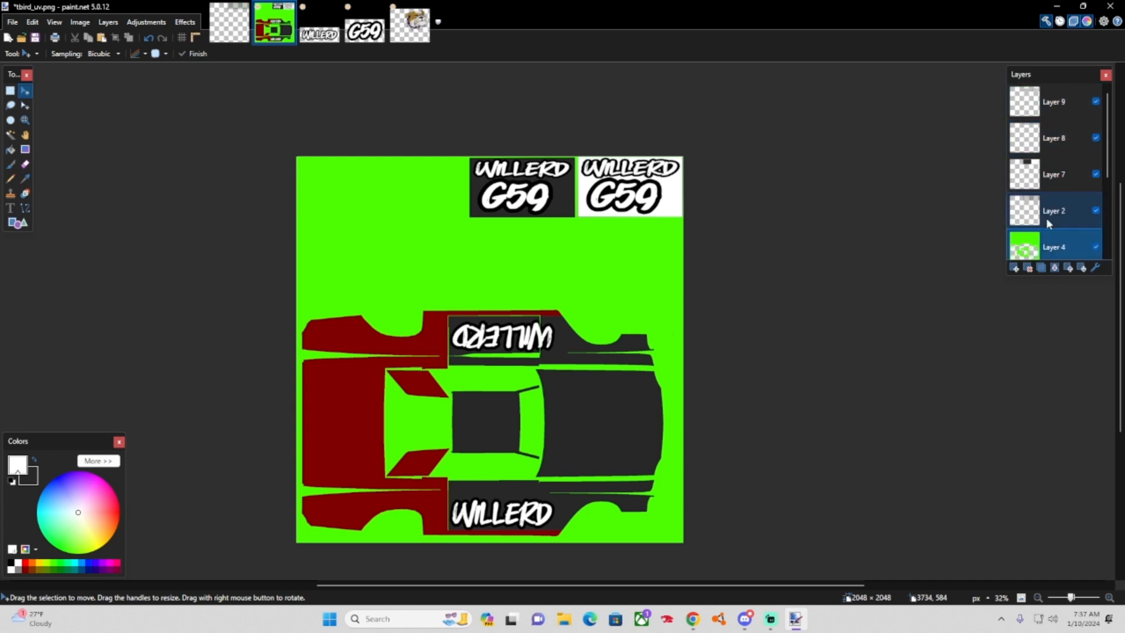
pyautogui.click(1049, 114)
pyautogui.click(1015, 268)
pyautogui.hotkey('ctrl', 'v')
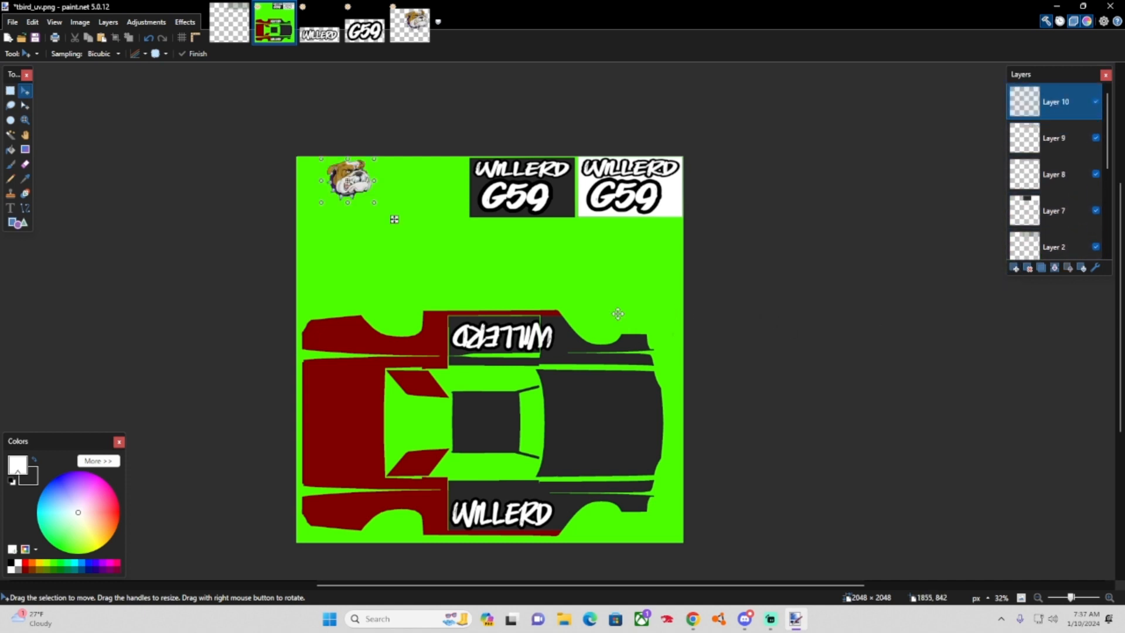
# Move the bulldog head over to the dark rectangle's G59 graphic and shrink it to about 210 × 174 px.
pyautogui.moveTo(380, 195); pyautogui.dragTo(597, 213)
pyautogui.scroll(5, 598, 213)
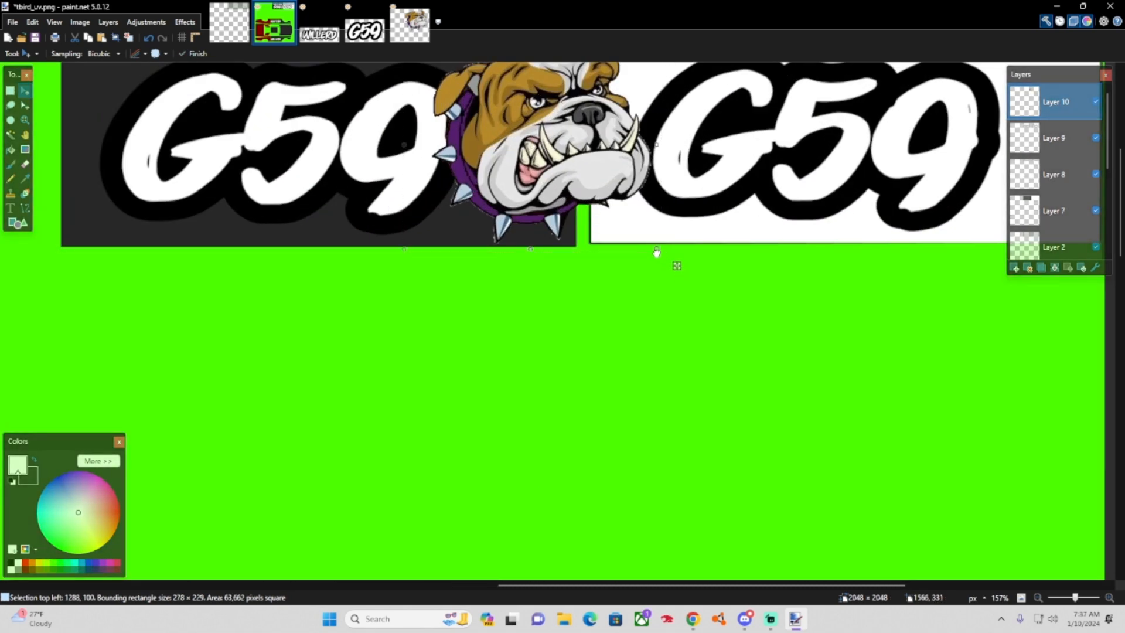
pyautogui.moveTo(662, 253); pyautogui.dragTo(622, 222)
pyautogui.scroll(3, 622, 235)
pyautogui.scroll(4, 558, 311)
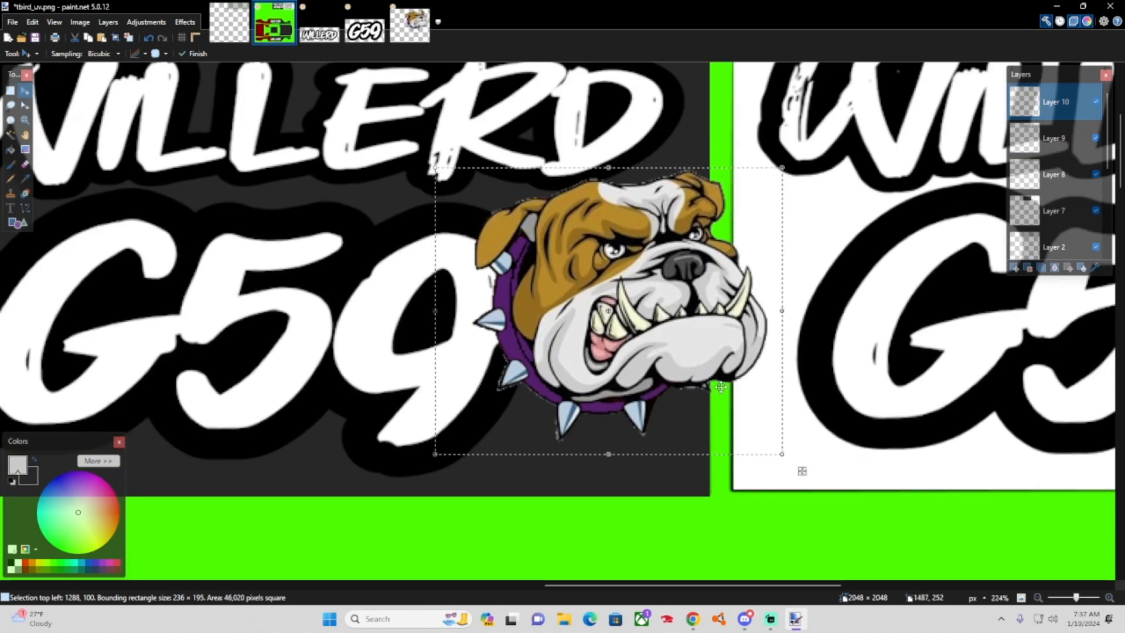
pyautogui.moveTo(718, 386); pyautogui.dragTo(686, 391)
pyautogui.moveTo(753, 459); pyautogui.dragTo(716, 431)
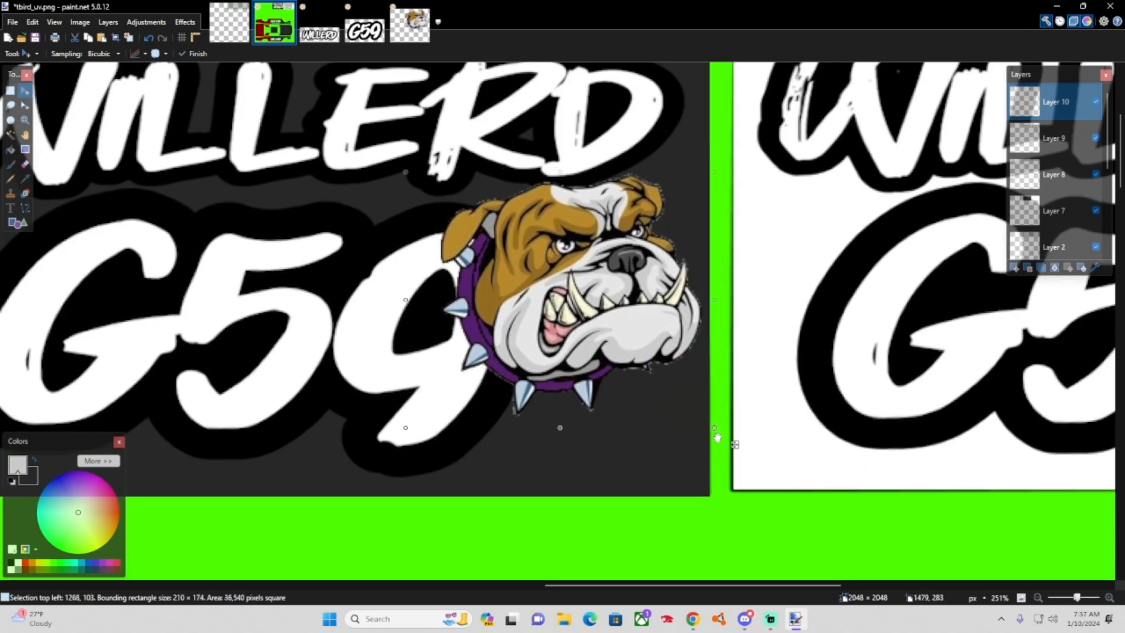
# Rotate the bulldog head by about 11° and place it in the dark rectangle's lower corner, overlapping the 9.
pyautogui.moveTo(663, 375); pyautogui.dragTo(682, 428)
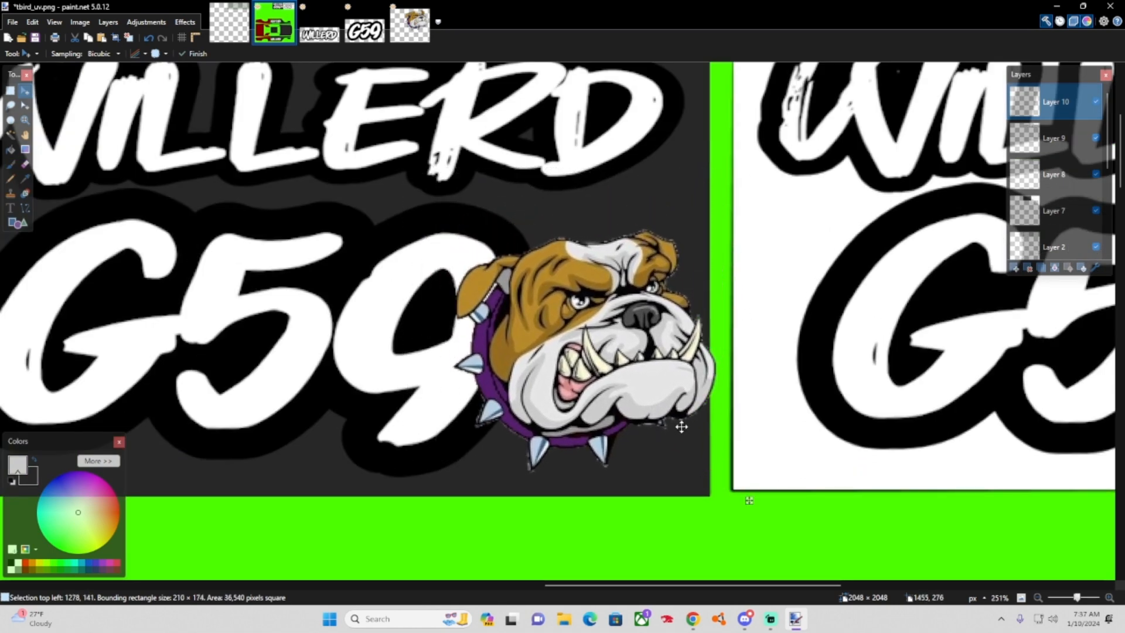
pyautogui.moveTo(729, 484); pyautogui.dragTo(721, 358)
pyautogui.moveTo(620, 391); pyautogui.dragTo(630, 386)
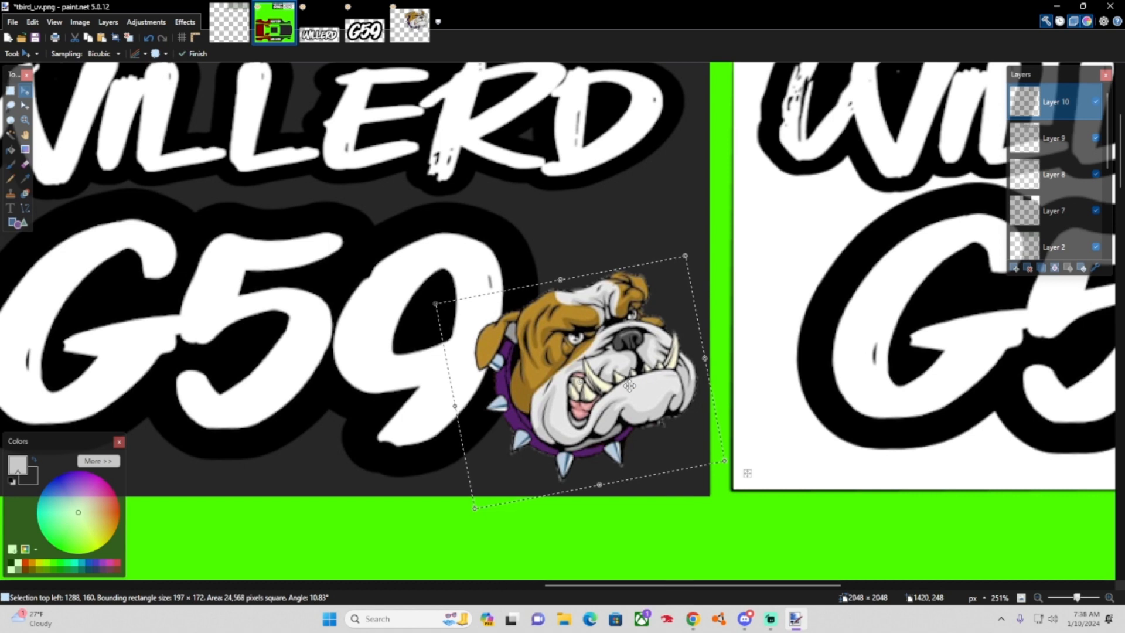
# Select the bulldog head with a rectangle about 220 × 189 px and give it a black outline 4 px wide with Outline Object.
pyautogui.click(11, 91)
pyautogui.moveTo(422, 228); pyautogui.dragTo(745, 505)
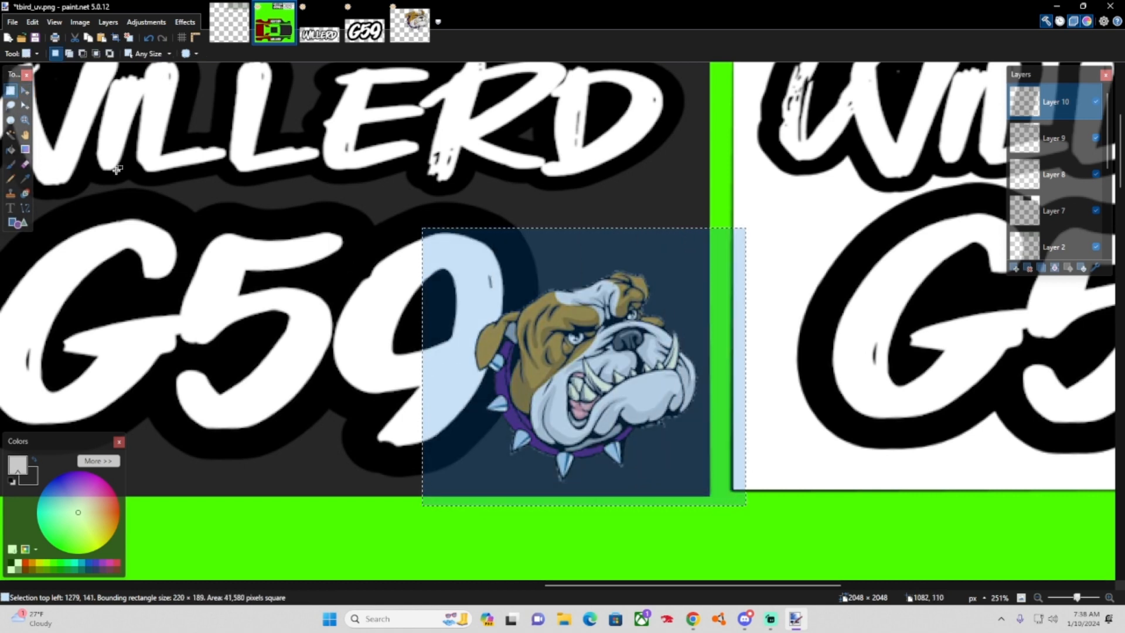
pyautogui.press('m')
pyautogui.click(184, 22)
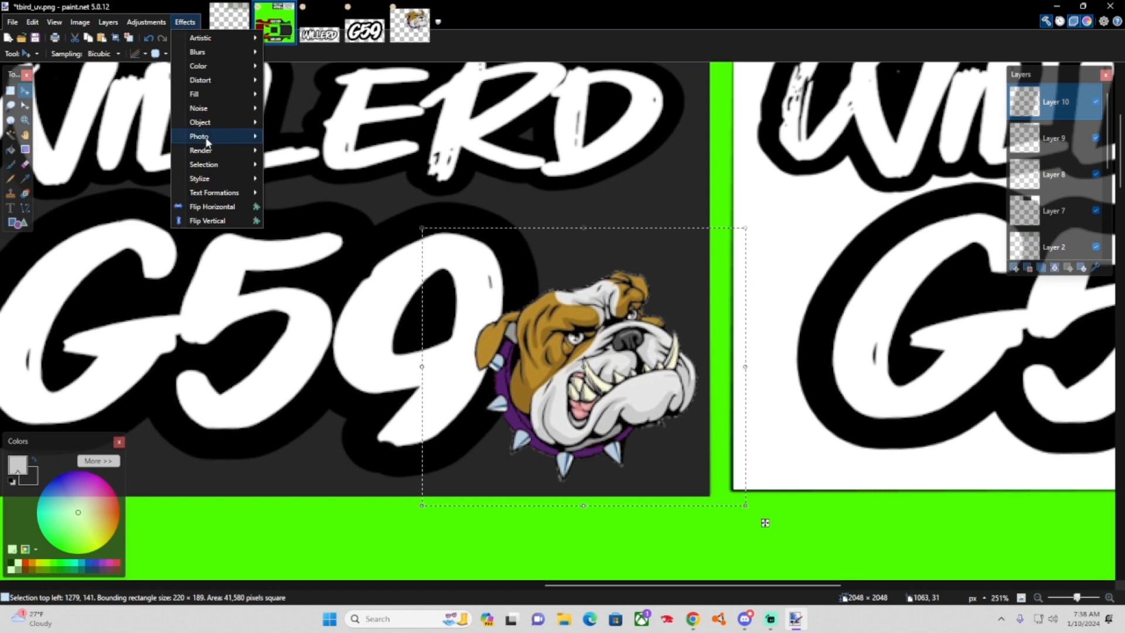
pyautogui.moveTo(201, 121)
pyautogui.click(297, 197)
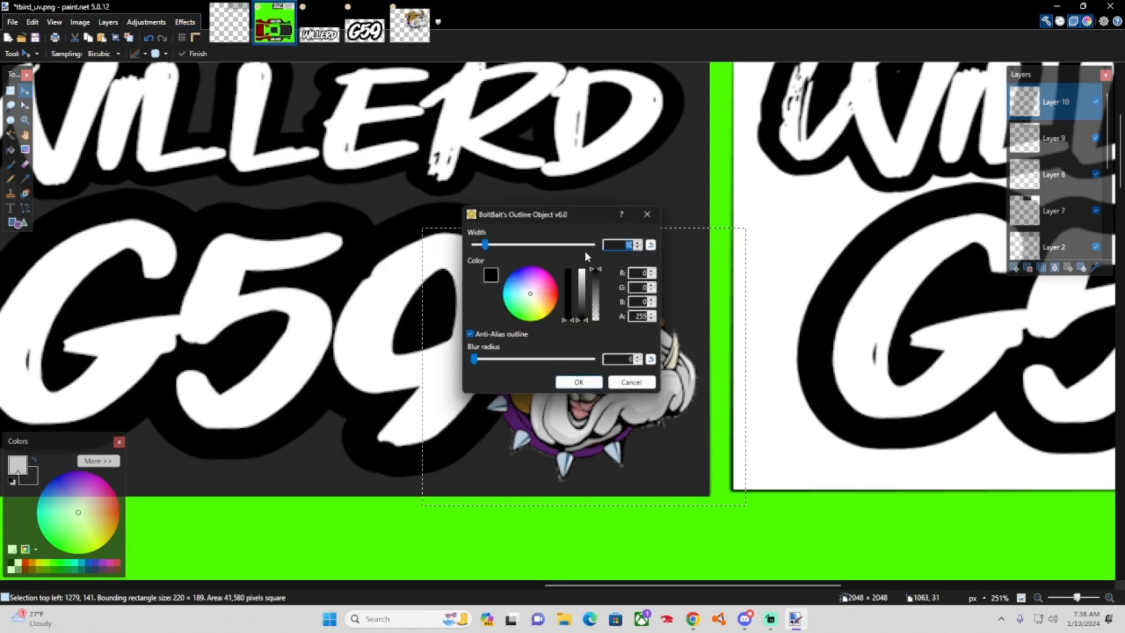
pyautogui.moveTo(568, 208); pyautogui.dragTo(259, 208)
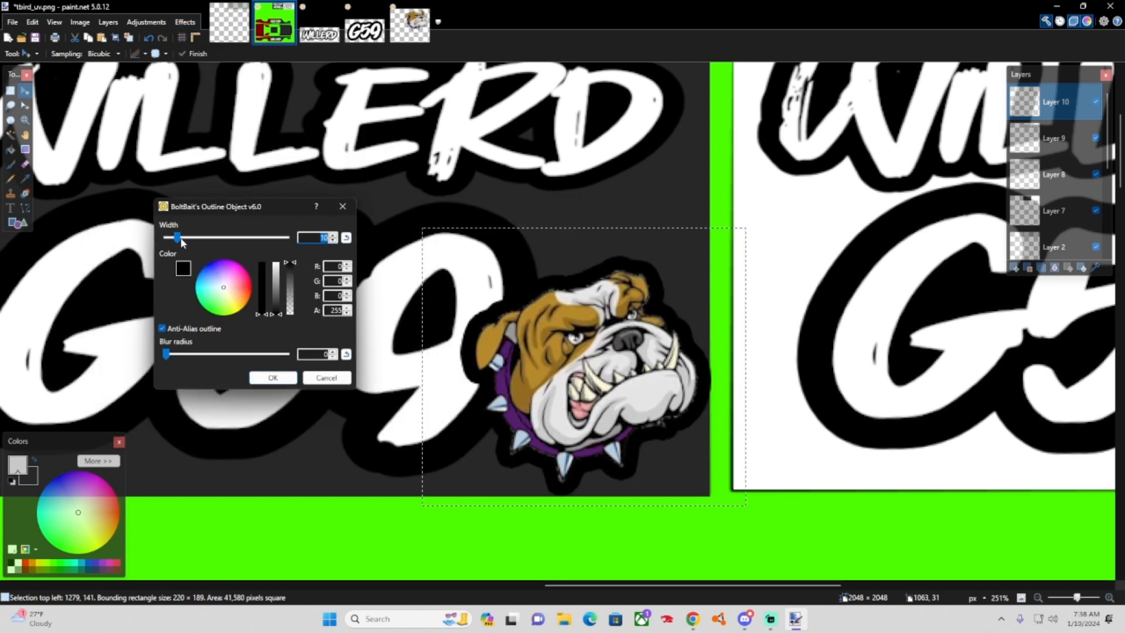
pyautogui.moveTo(181, 242); pyautogui.dragTo(147, 242)
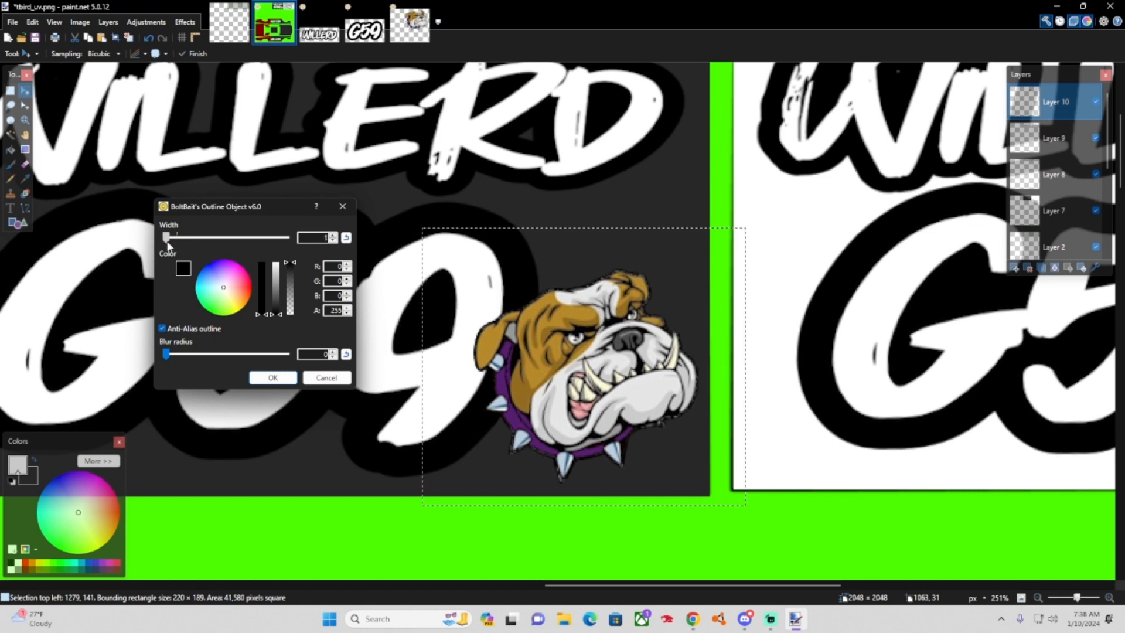
pyautogui.moveTo(167, 245); pyautogui.dragTo(170, 242)
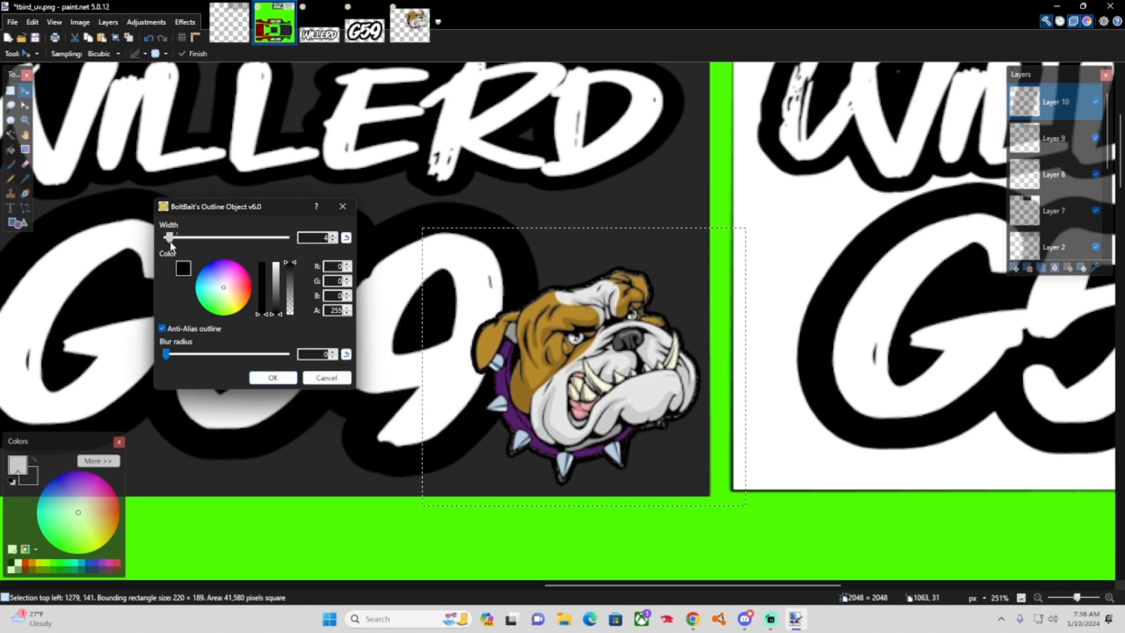
pyautogui.click(274, 379)
# Place a copy of the outlined bulldog head beside the G59 on the white rectangle and clear the selection.
pyautogui.scroll(-3, 559, 374)
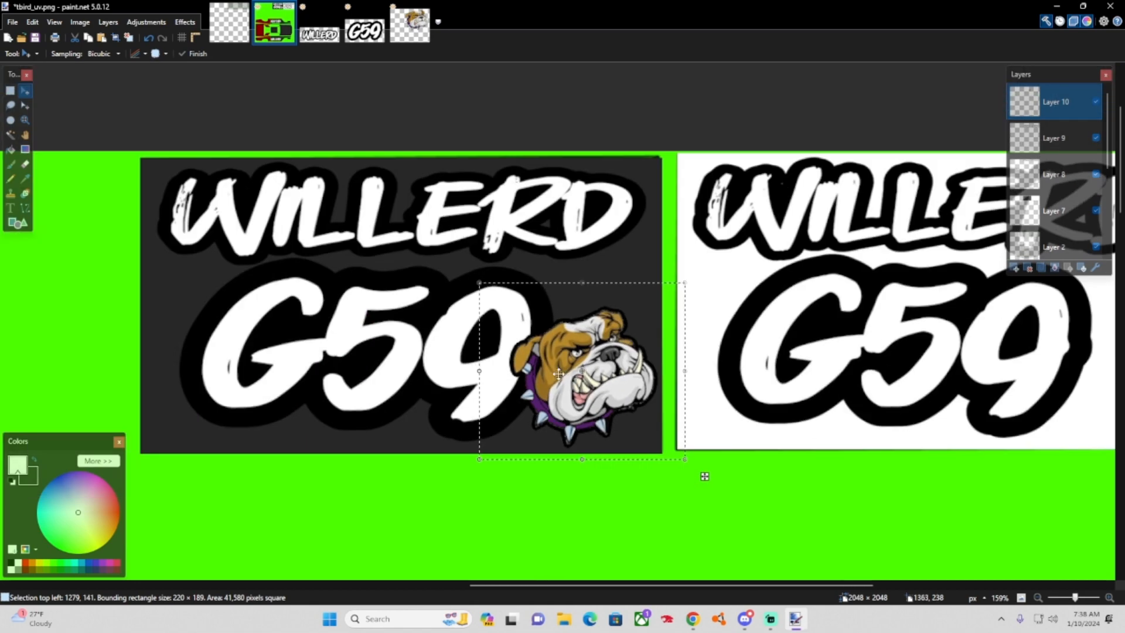
pyautogui.moveTo(558, 374); pyautogui.dragTo(661, 368)
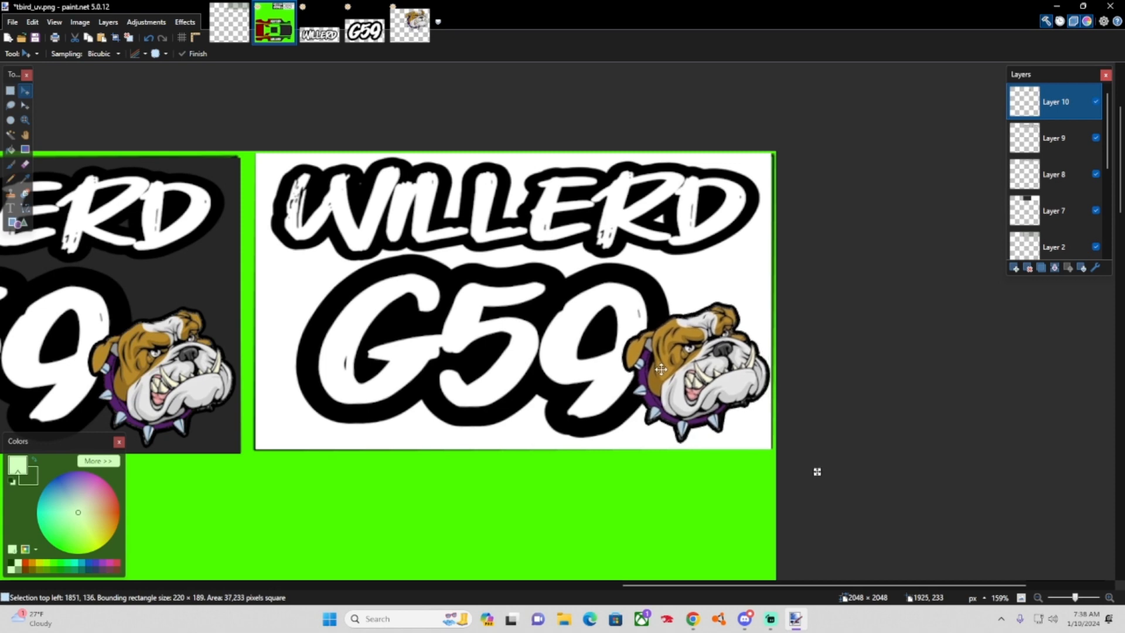
pyautogui.scroll(-2, 663, 365)
pyautogui.scroll(-1, 662, 364)
pyautogui.hscroll(-3, 645, 360)
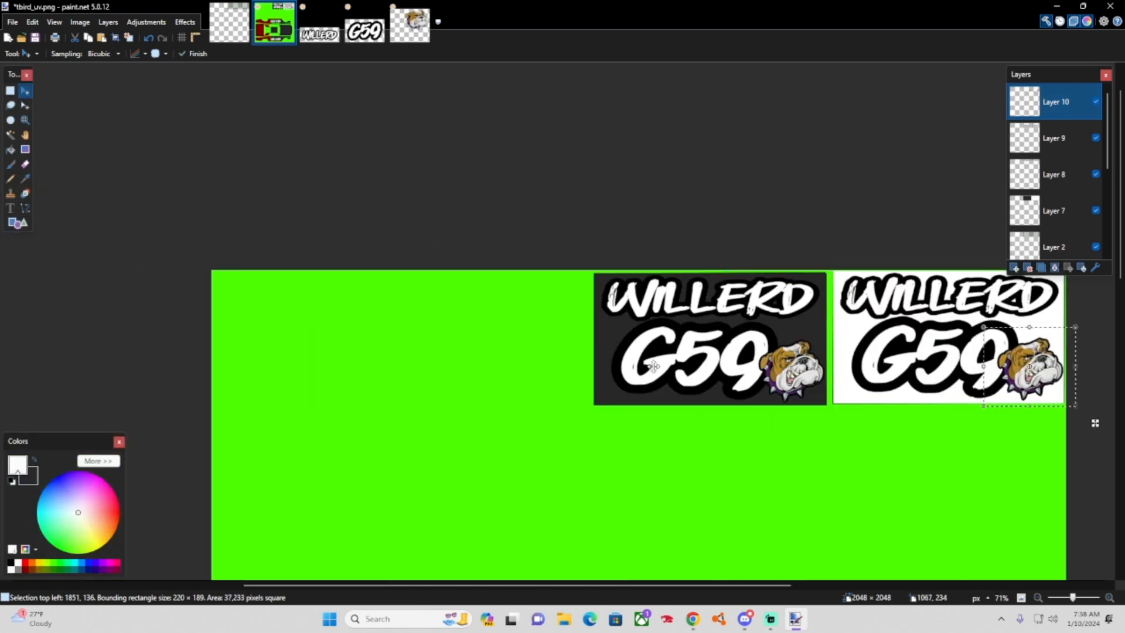
pyautogui.scroll(-2, 586, 346)
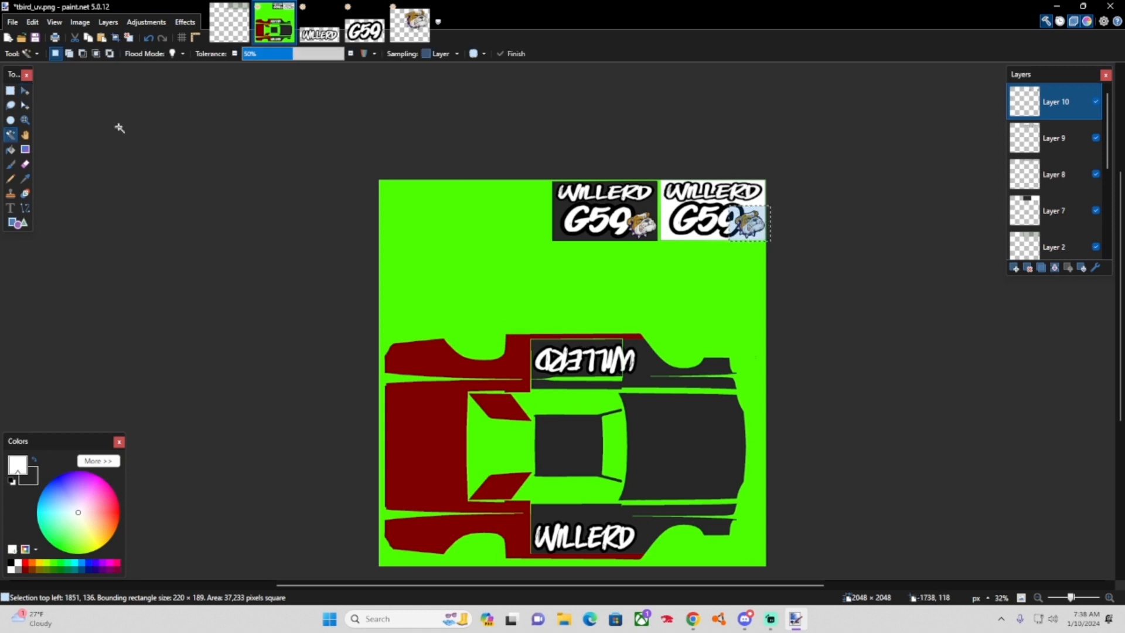
pyautogui.scroll(-3, 505, 226)
pyautogui.hscroll(2, 447, 251)
pyautogui.scroll(3, 477, 283)
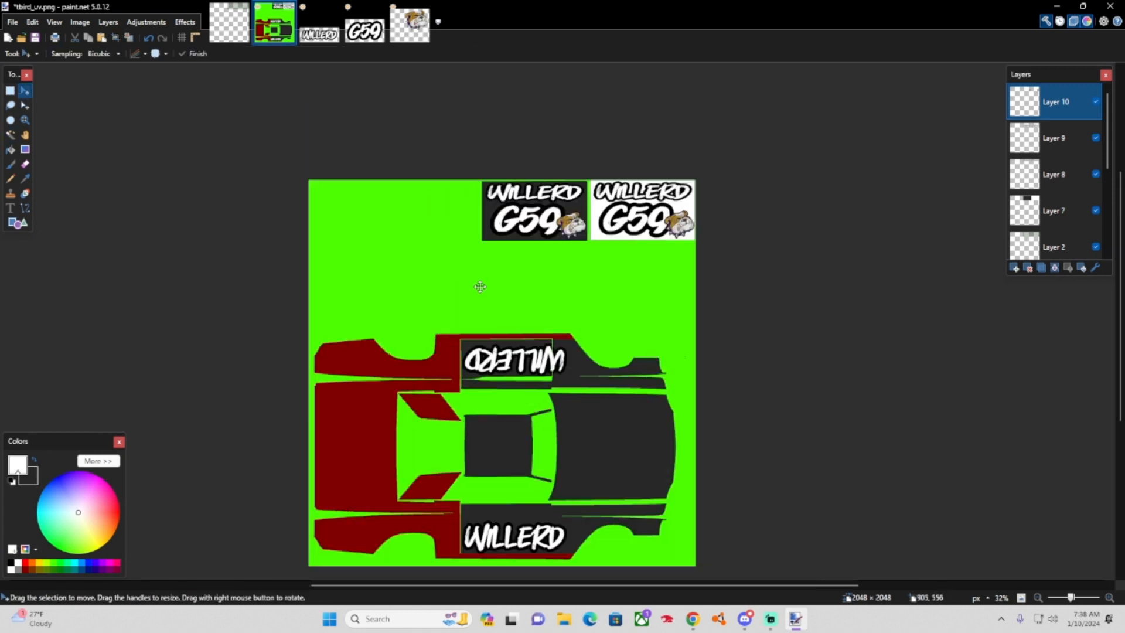
pyautogui.scroll(-1, 502, 306)
pyautogui.scroll(1, 513, 336)
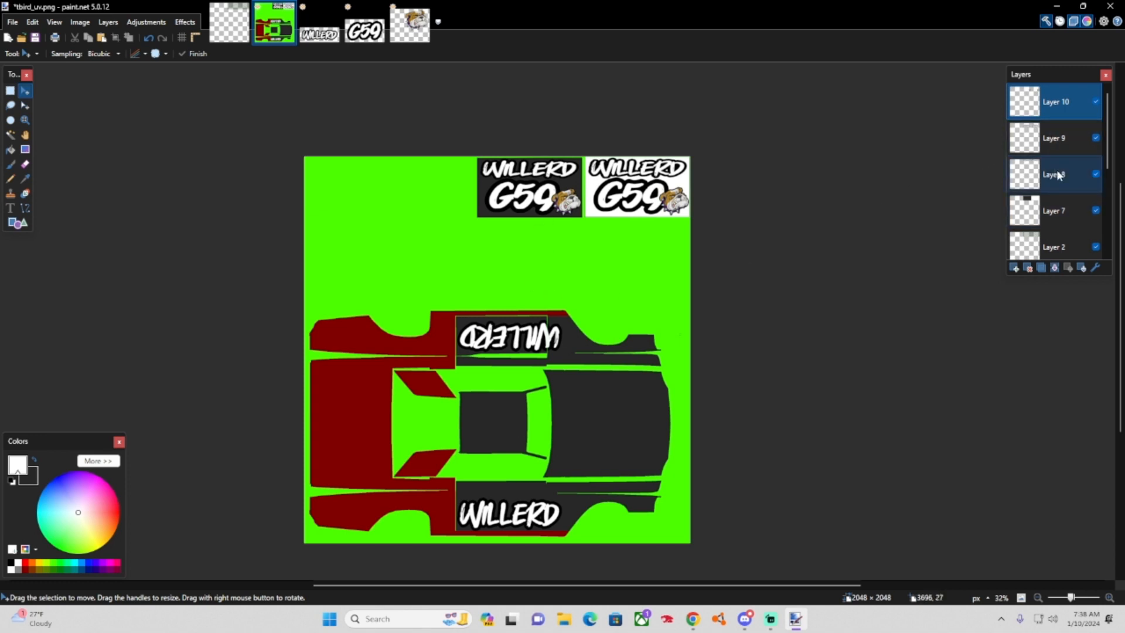
# Toggle Layer 4's visibility and examine the red and dark grey paint areas beneath the green template mask.
pyautogui.scroll(-2, 1060, 181)
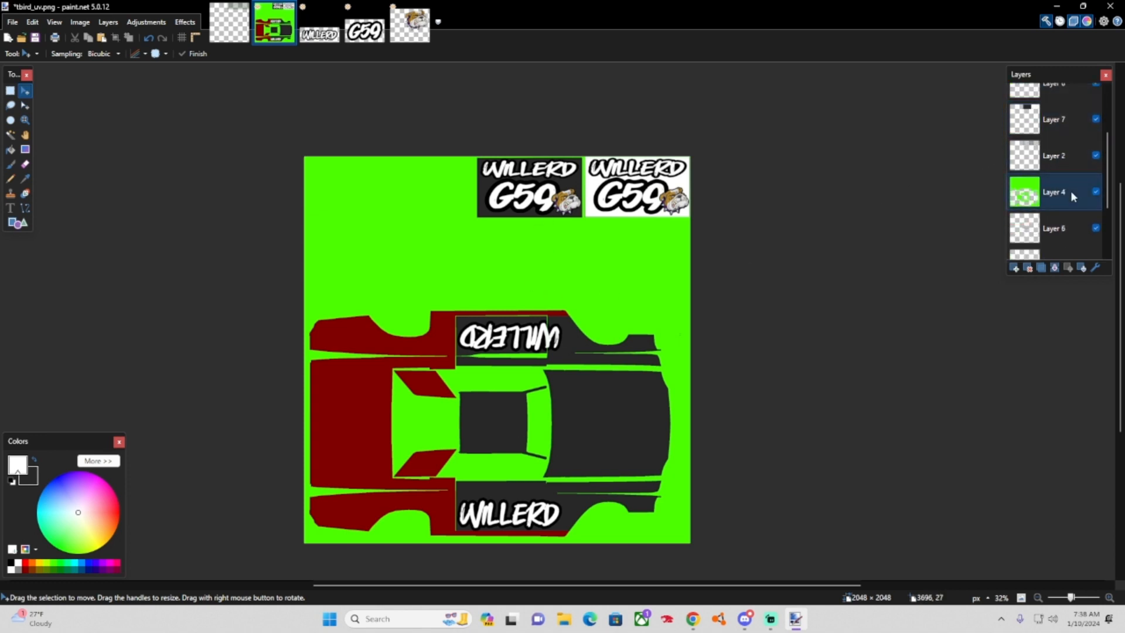
pyautogui.click(1096, 192)
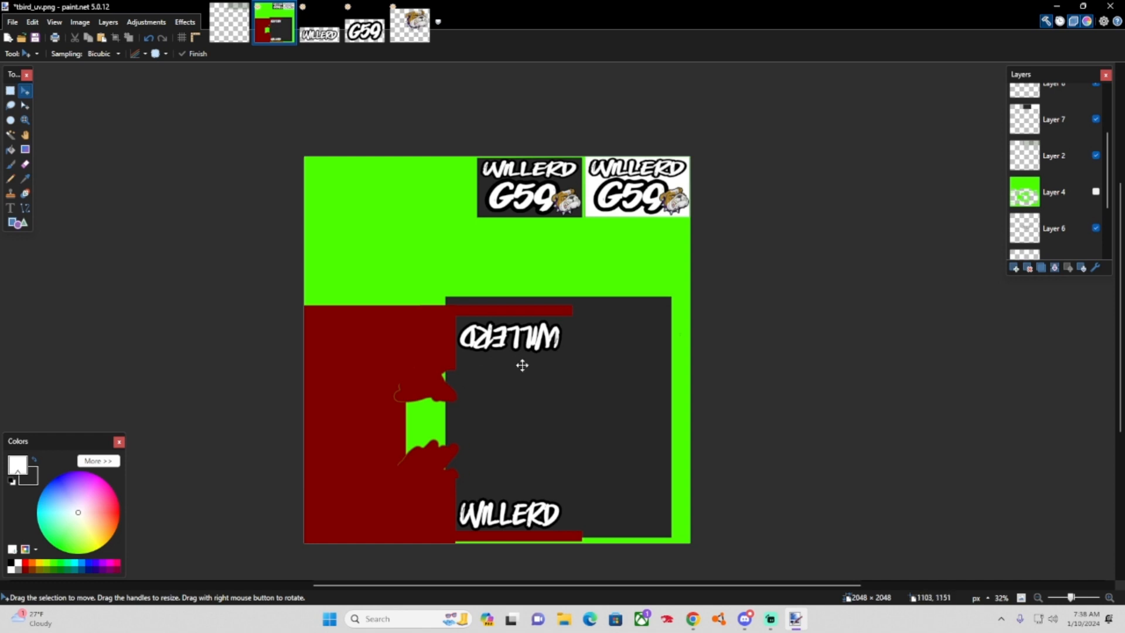
pyautogui.click(1096, 193)
pyautogui.click(1026, 205)
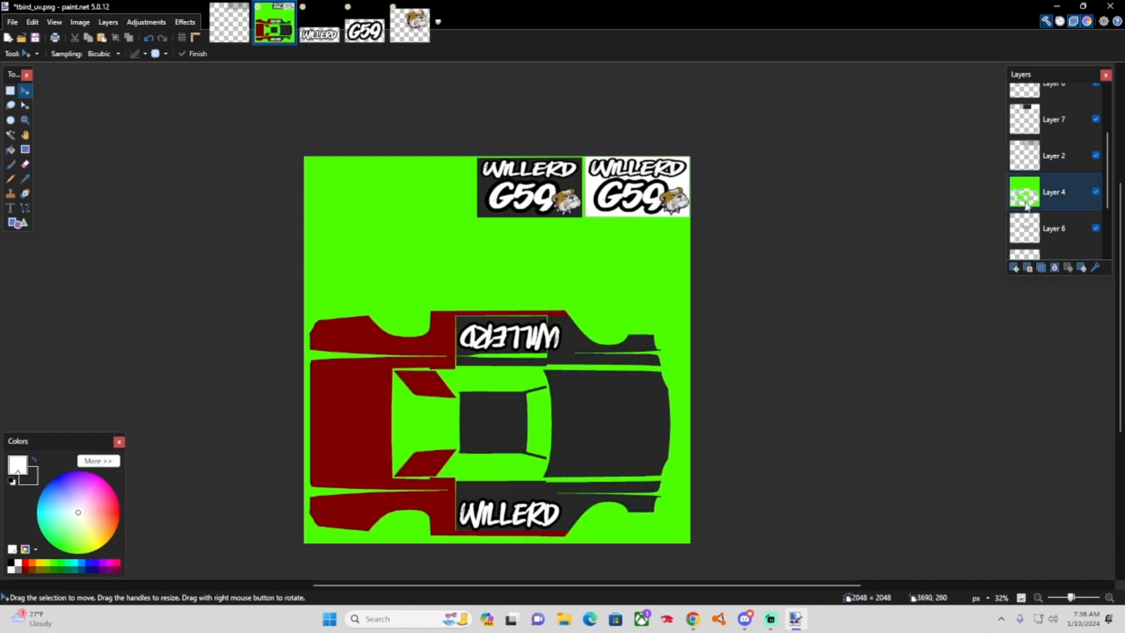
pyautogui.click(1096, 192)
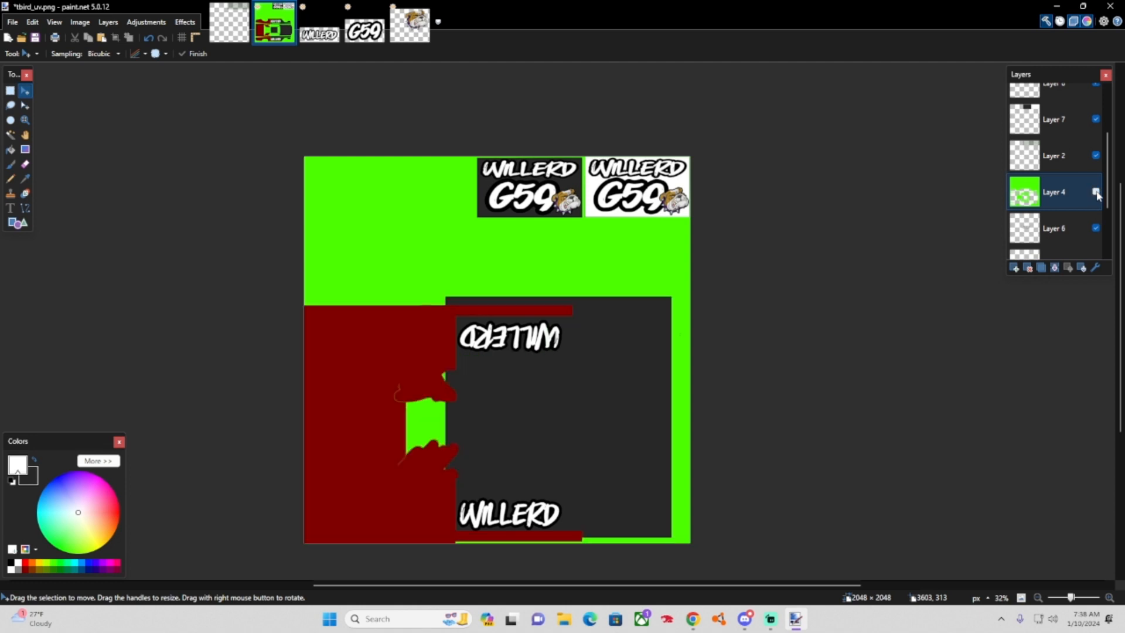
pyautogui.scroll(5, 404, 375)
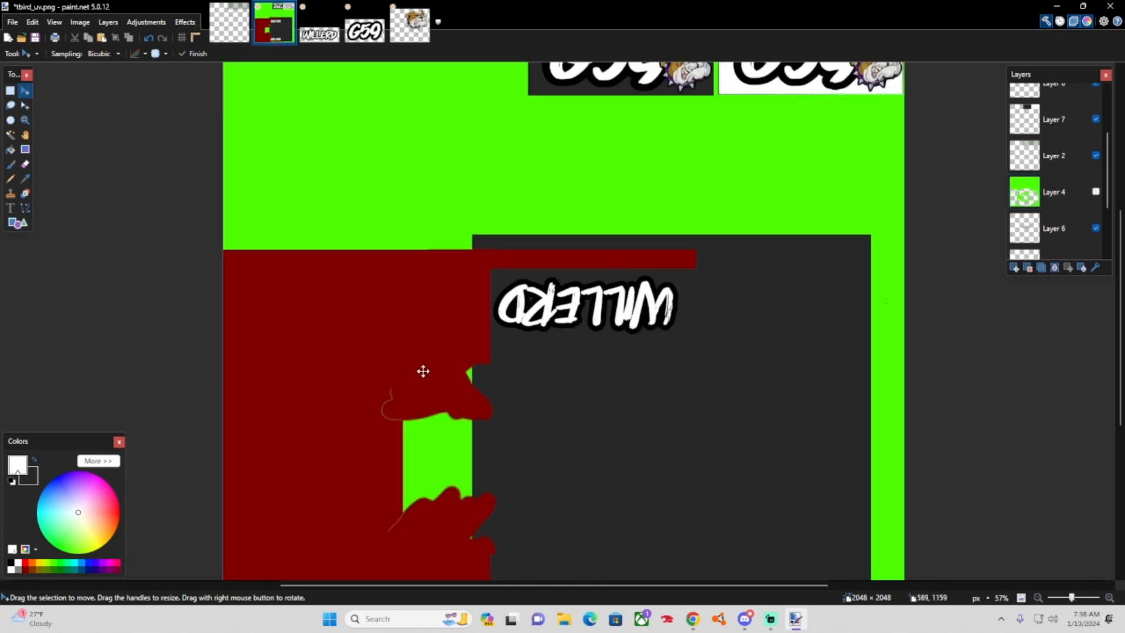
pyautogui.scroll(-2, 431, 360)
pyautogui.scroll(-2, 460, 354)
pyautogui.scroll(1, 477, 366)
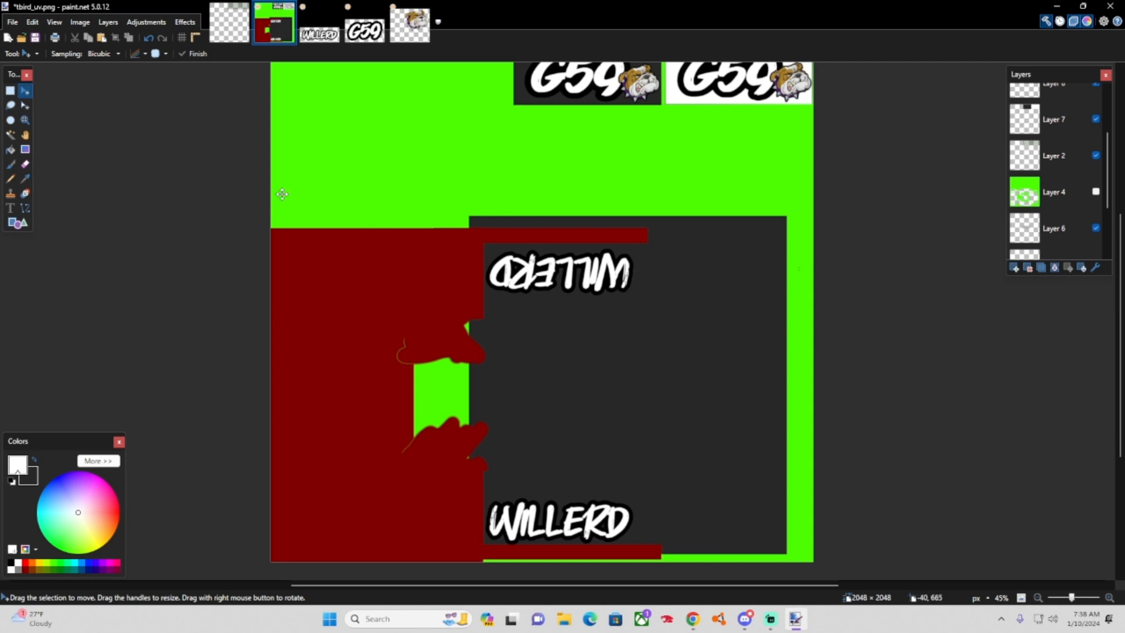
pyautogui.click(8, 92)
pyautogui.moveTo(337, 158); pyautogui.dragTo(600, 387)
pyautogui.hotkey('ctrl', 'd')
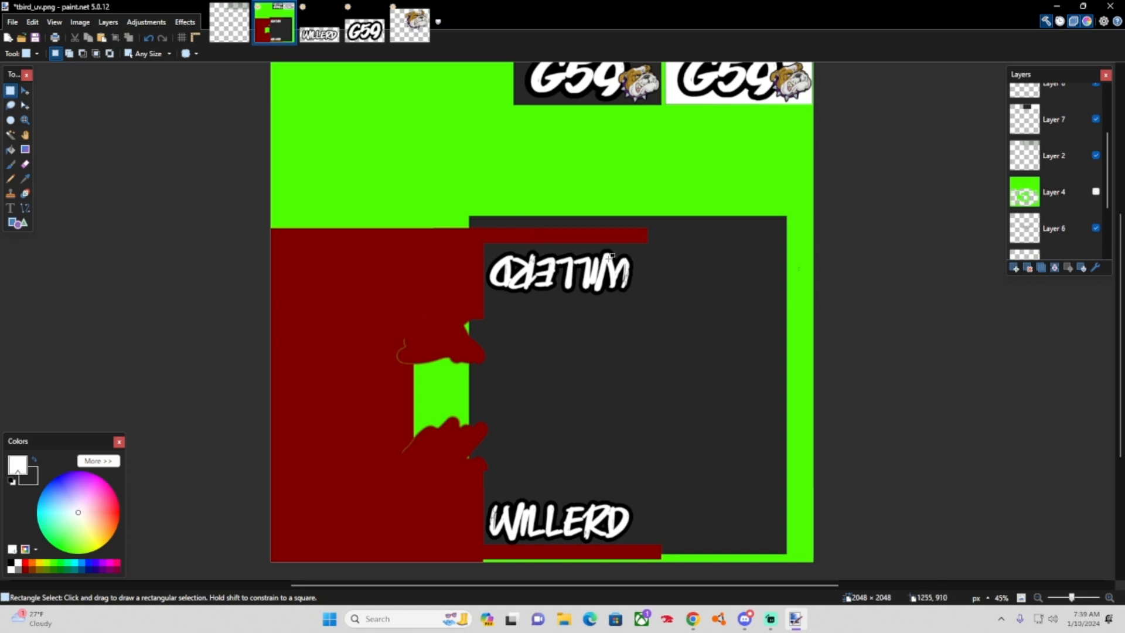
pyautogui.click(1096, 194)
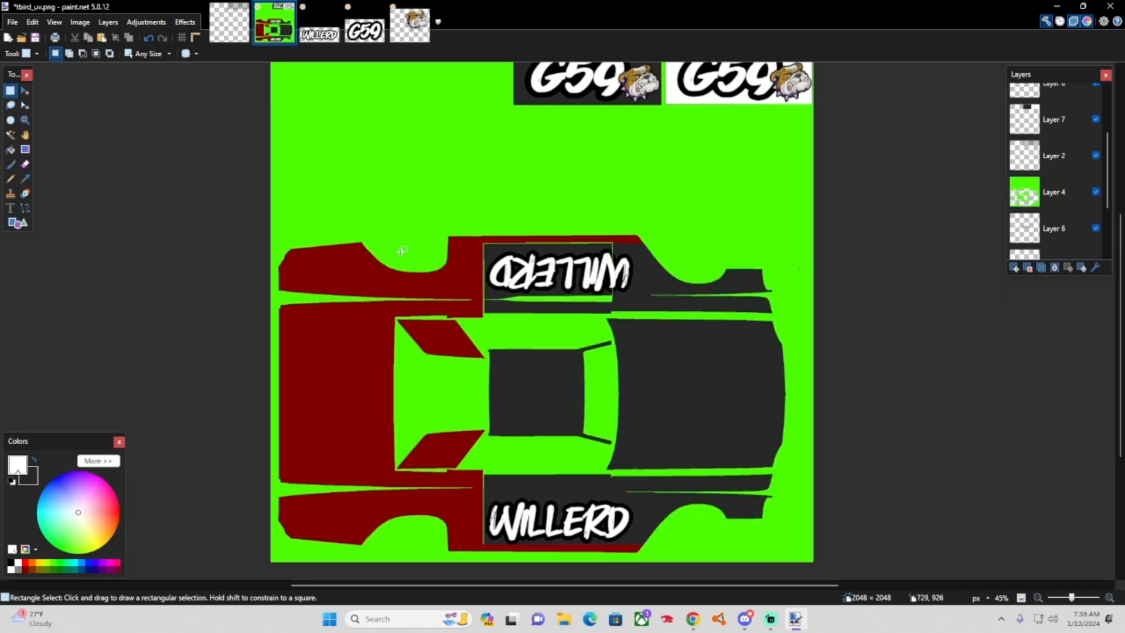
pyautogui.moveTo(273, 204); pyautogui.dragTo(918, 632)
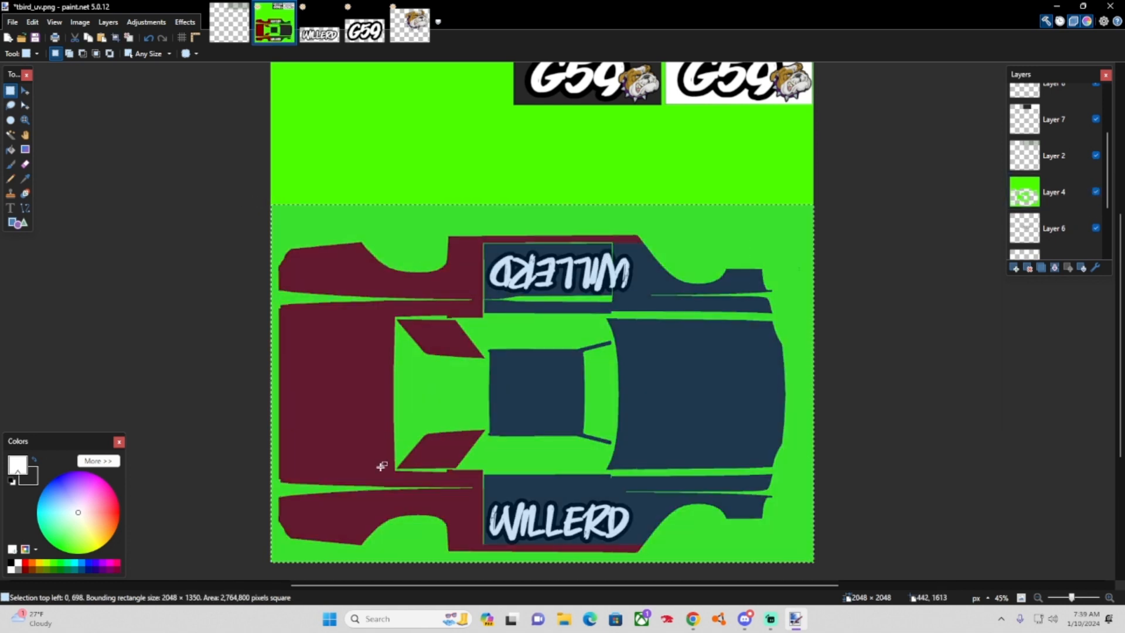
pyautogui.click(382, 135)
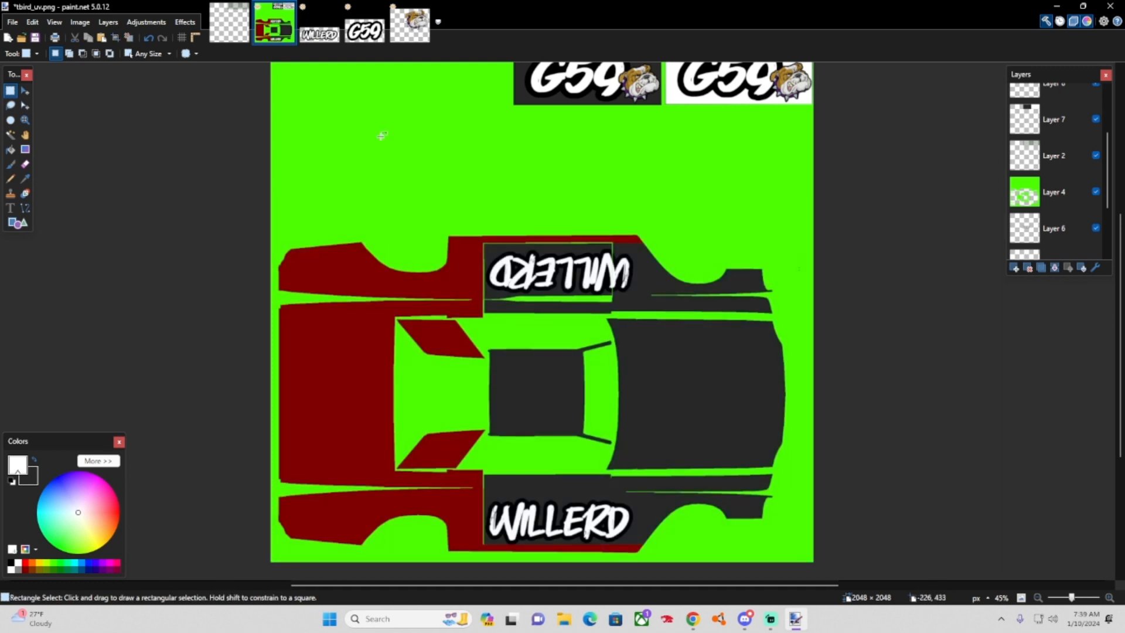
# Mark the car area with a rectangle about 1925 × 1423 px and compare it with Layer 4 hidden and shown.
pyautogui.click(1097, 192)
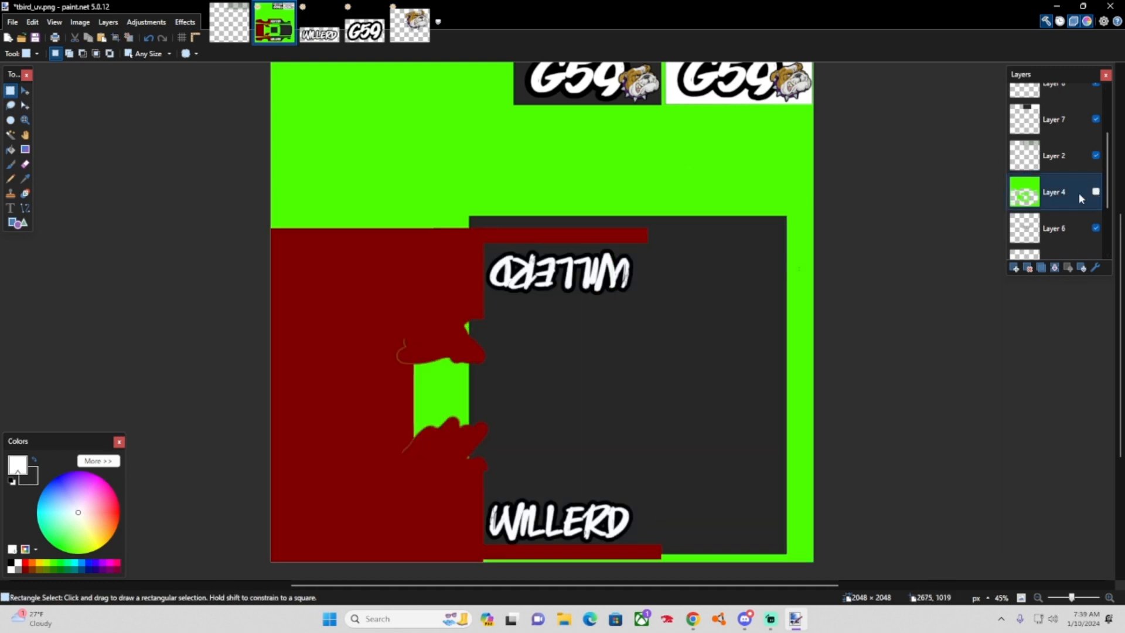
pyautogui.moveTo(304, 186); pyautogui.dragTo(815, 564)
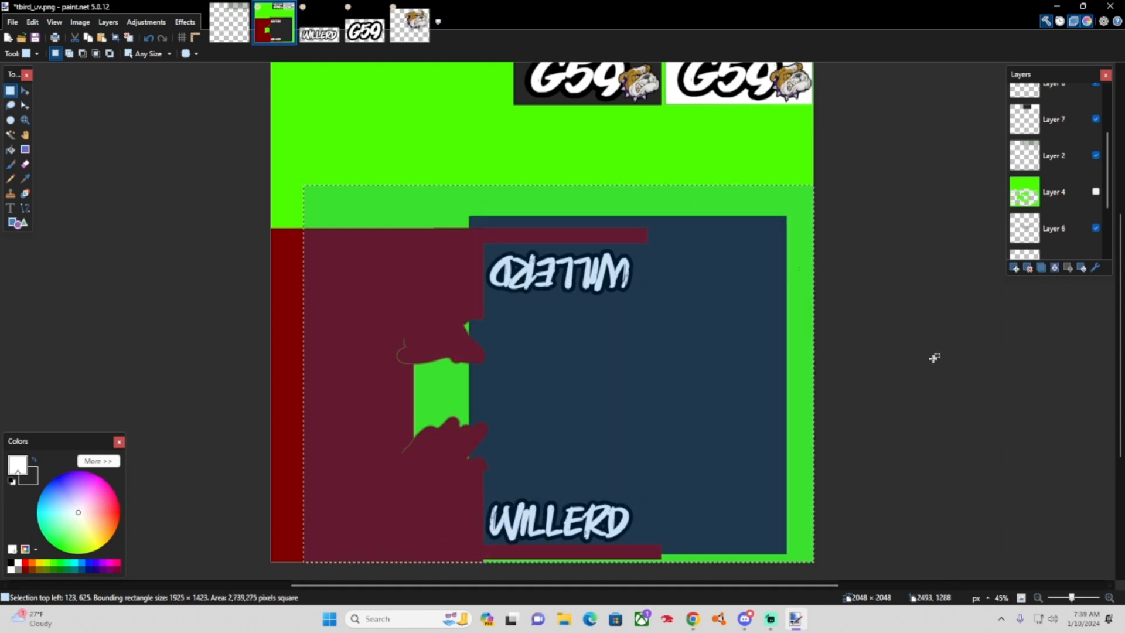
pyautogui.click(1096, 193)
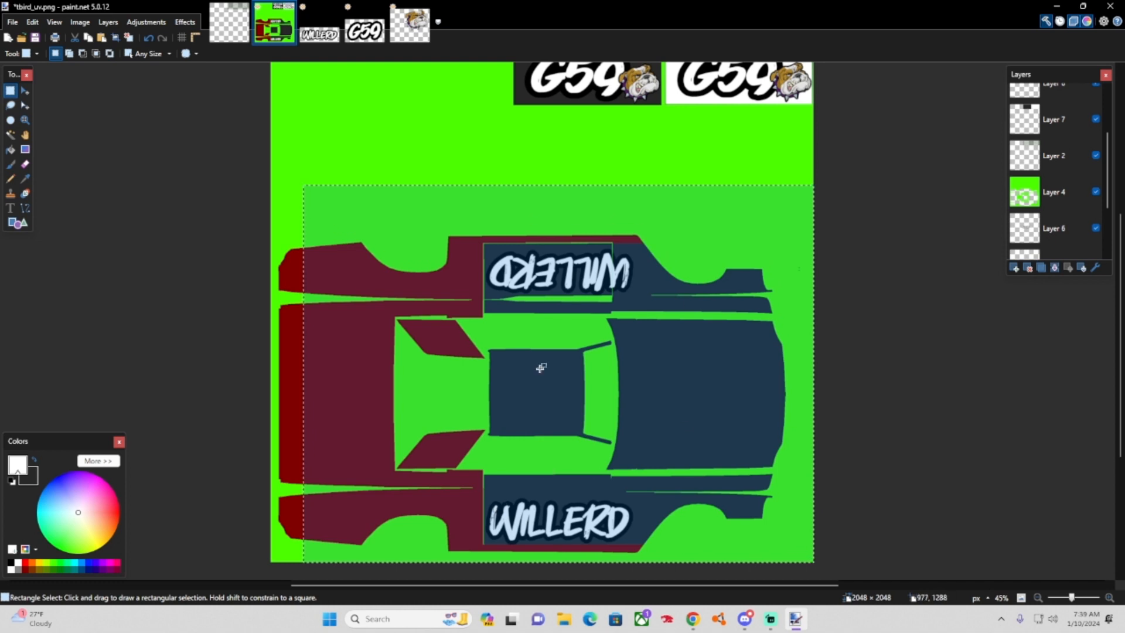
pyautogui.click(1096, 191)
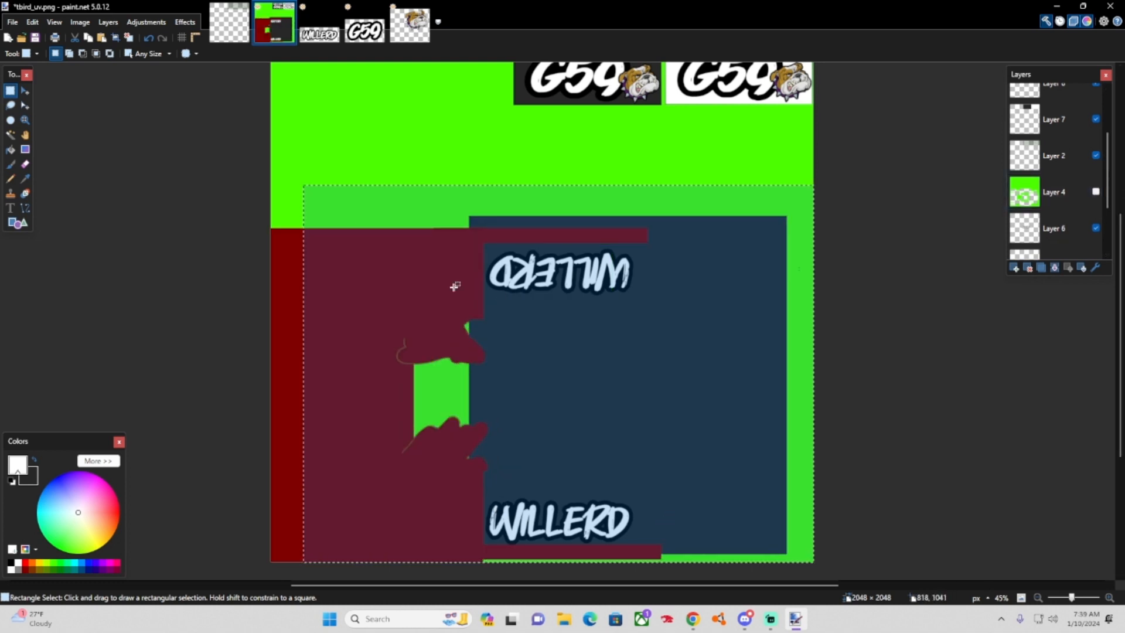
# Clear the rectangular selection around the car area of the livery template.
pyautogui.click(116, 158)
pyautogui.moveTo(360, 151); pyautogui.dragTo(694, 273)
pyautogui.click(280, 267)
pyautogui.scroll(-3, 402, 276)
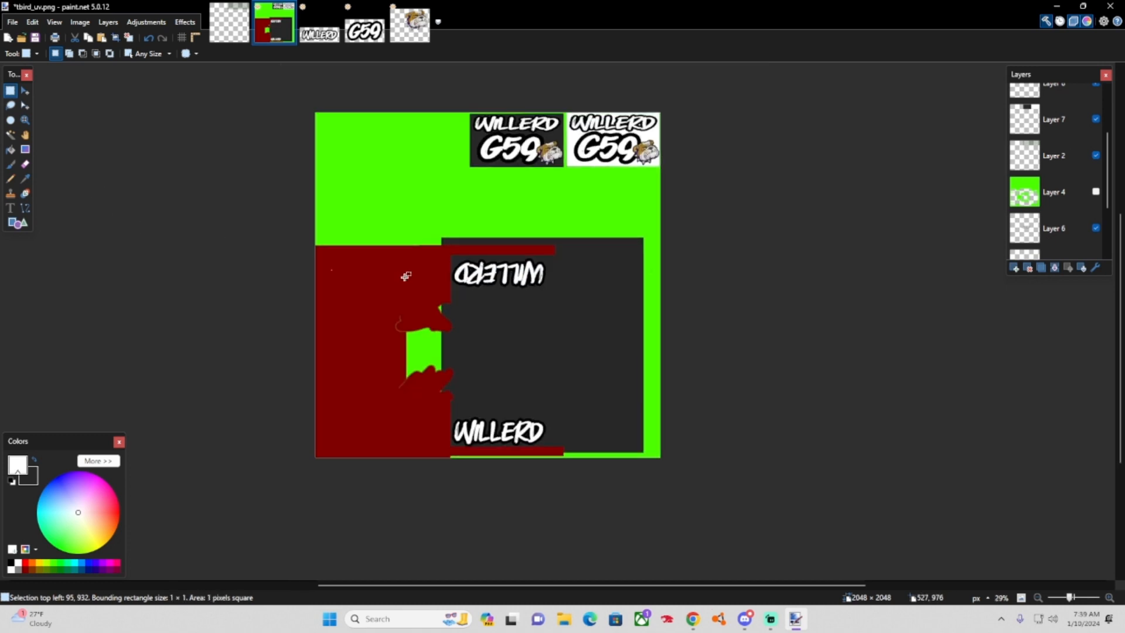
pyautogui.hscroll(-1, 410, 292)
pyautogui.click(352, 269)
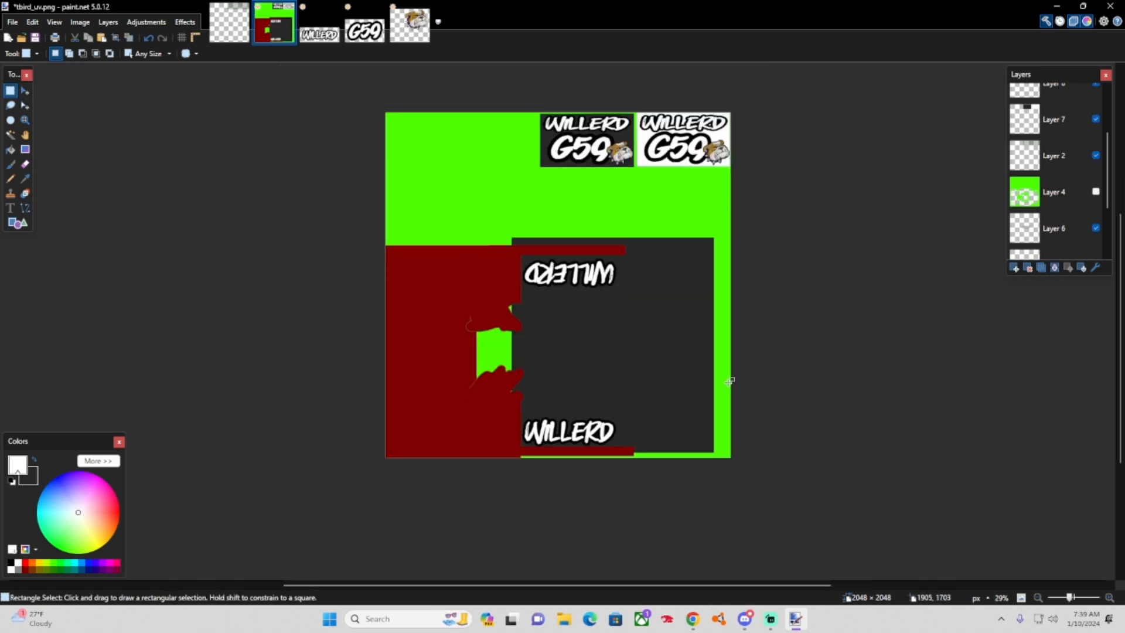
pyautogui.scroll(3, 1107, 136)
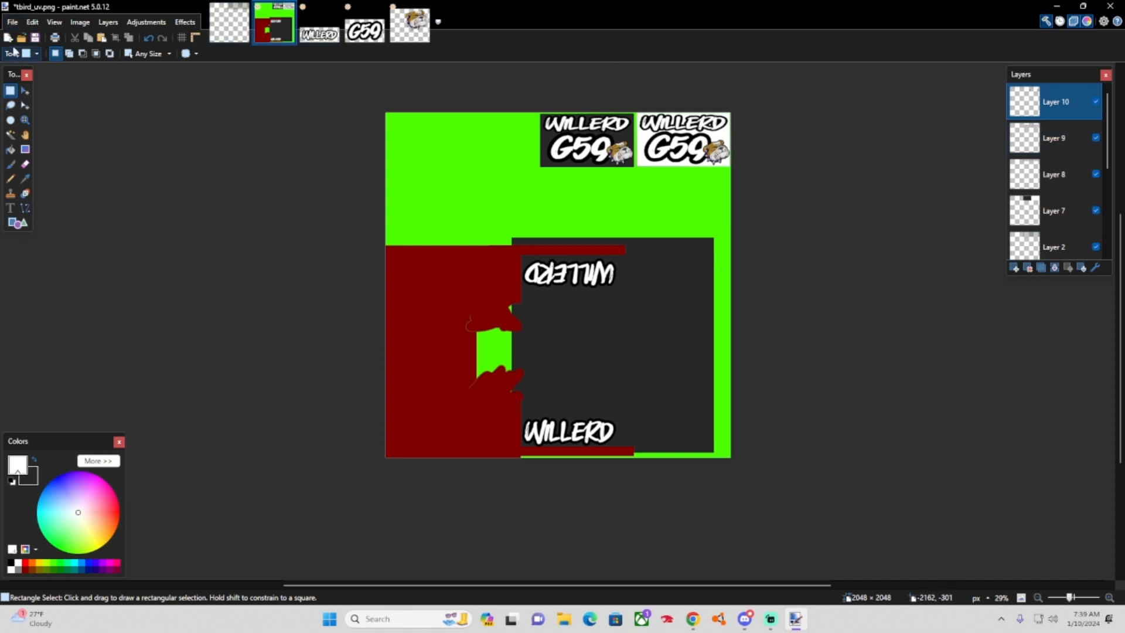
# Start saving the livery under a new file, with DirectDraw Surface (DDS) as the file type.
pyautogui.click(19, 24)
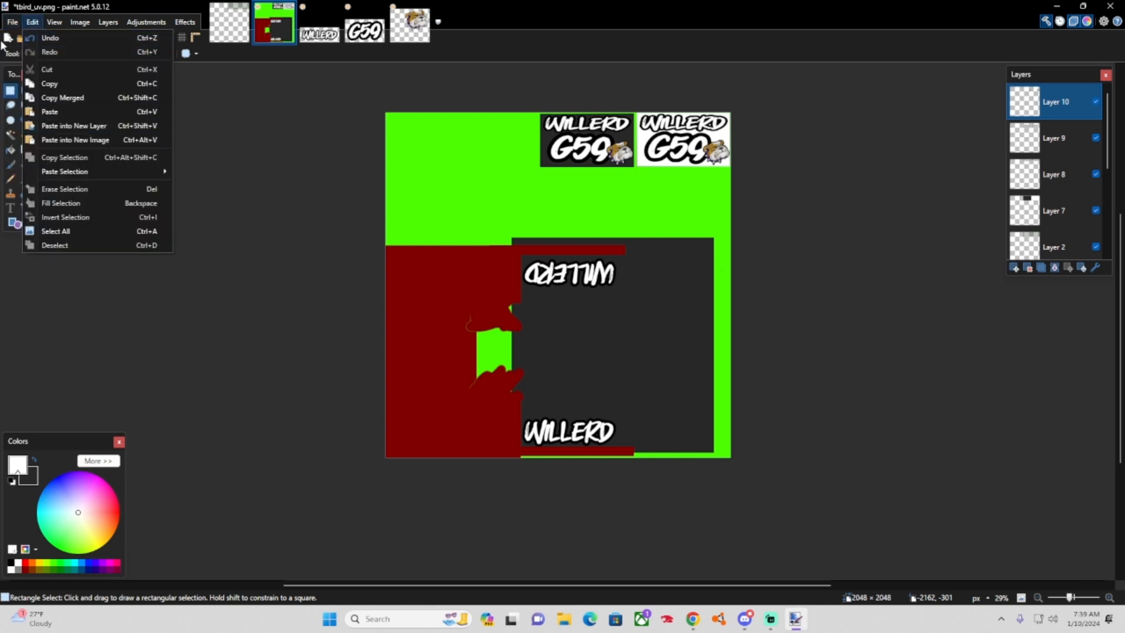
pyautogui.click(11, 24)
pyautogui.click(11, 25)
pyautogui.click(36, 111)
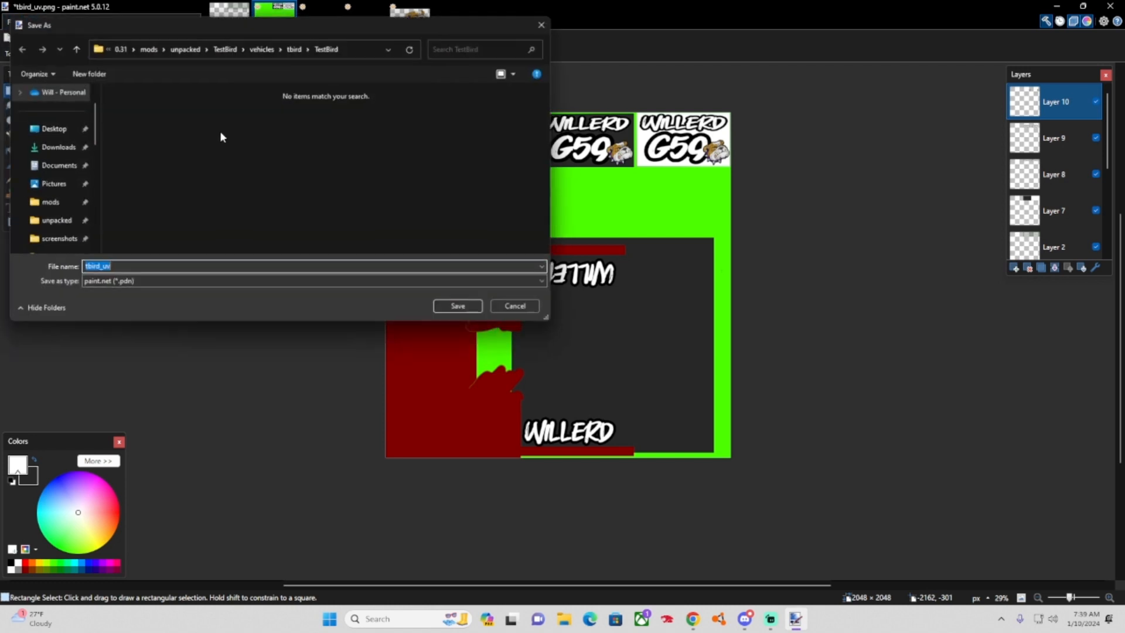
pyautogui.click(146, 285)
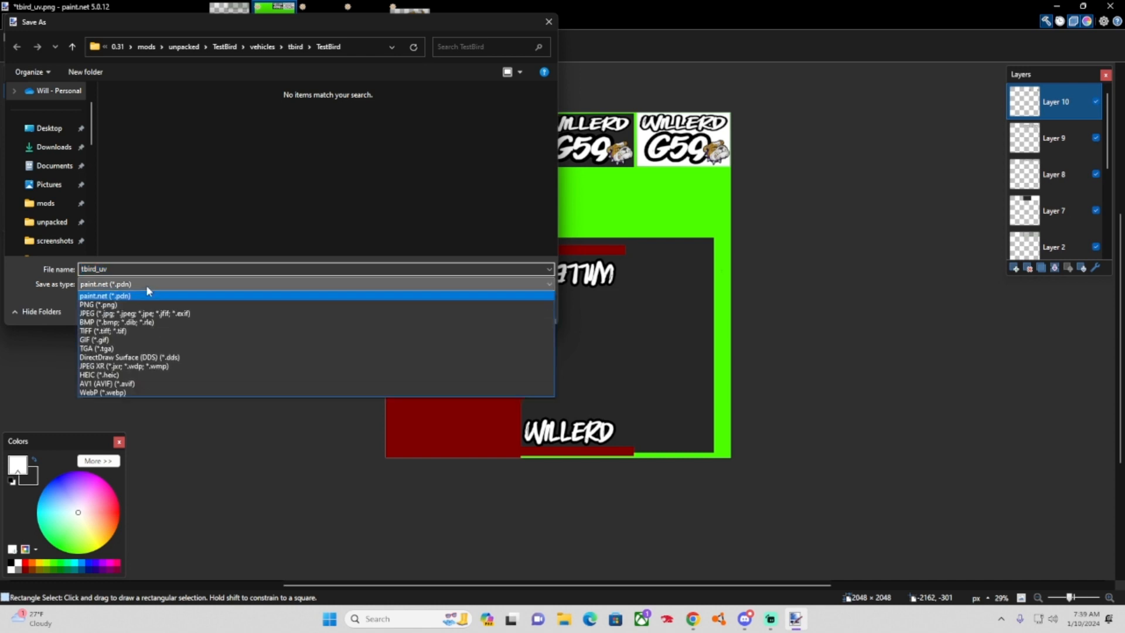
pyautogui.click(125, 354)
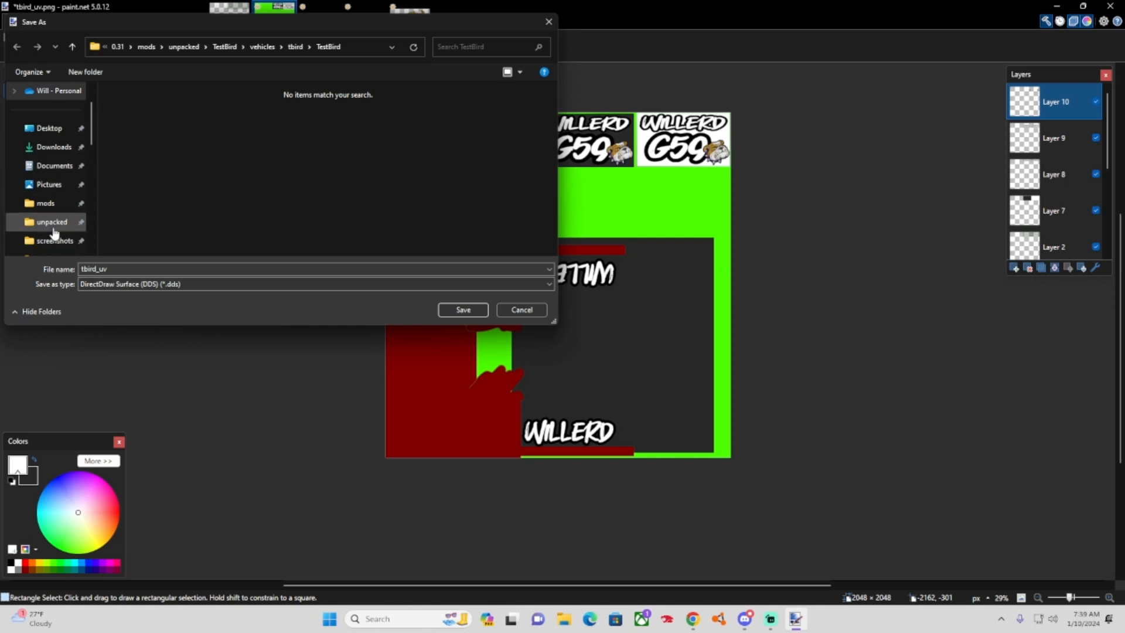
# Set the save location to the tbird folder, going from Documents through BeamNG.drive, 0.31, mods, unpacked, TestBird and vehicles.
pyautogui.click(51, 166)
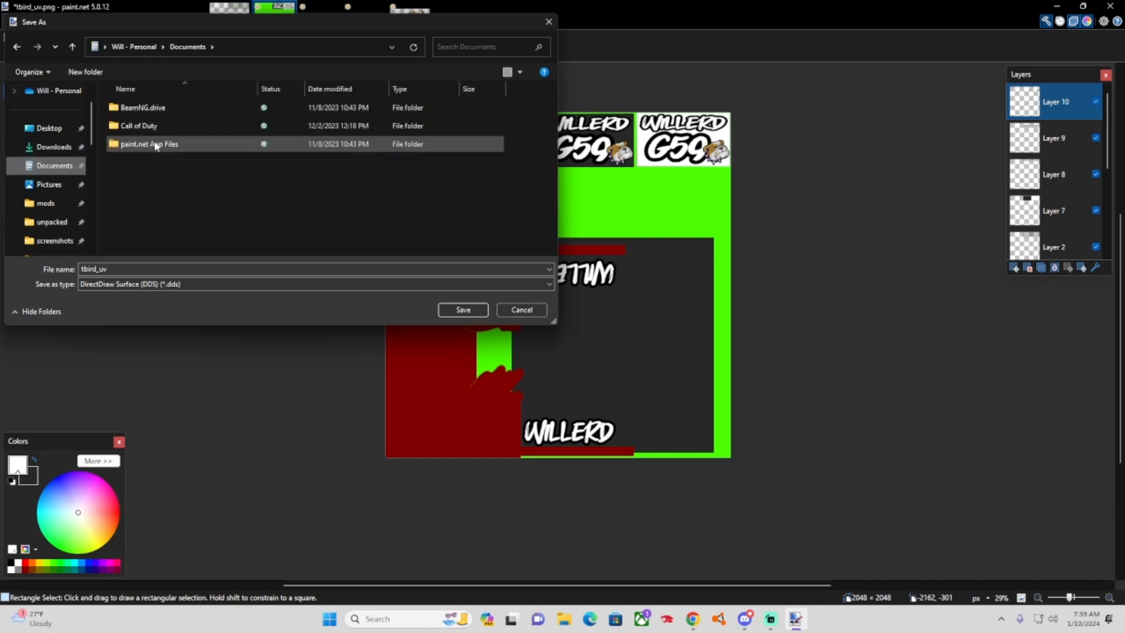
pyautogui.doubleClick(151, 109)
pyautogui.doubleClick(141, 126)
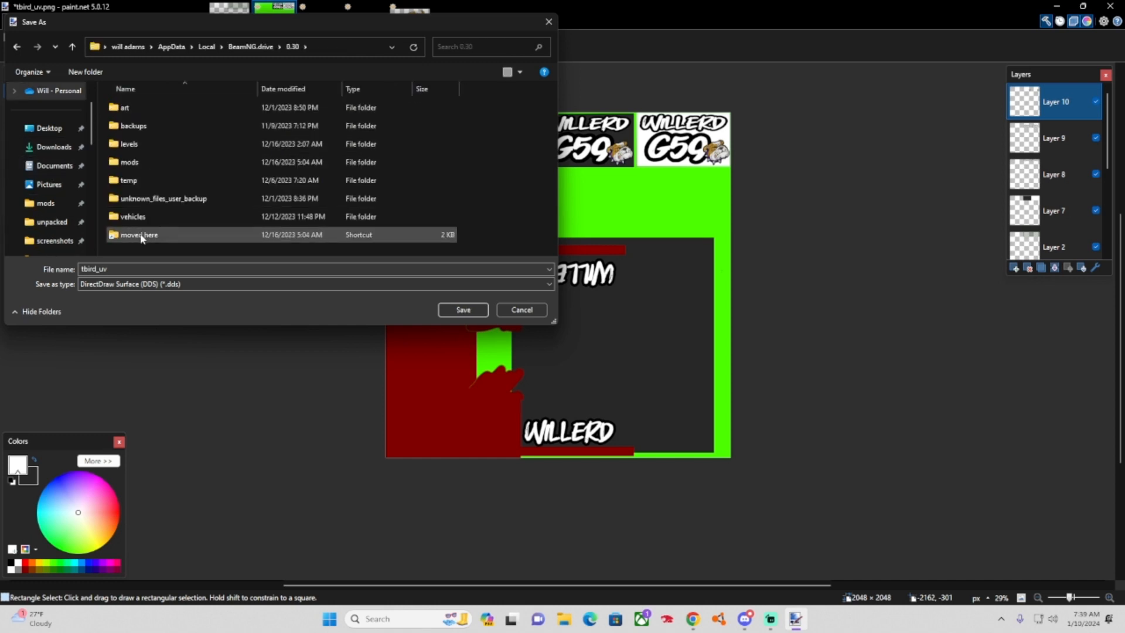
pyautogui.scroll(-1, 153, 194)
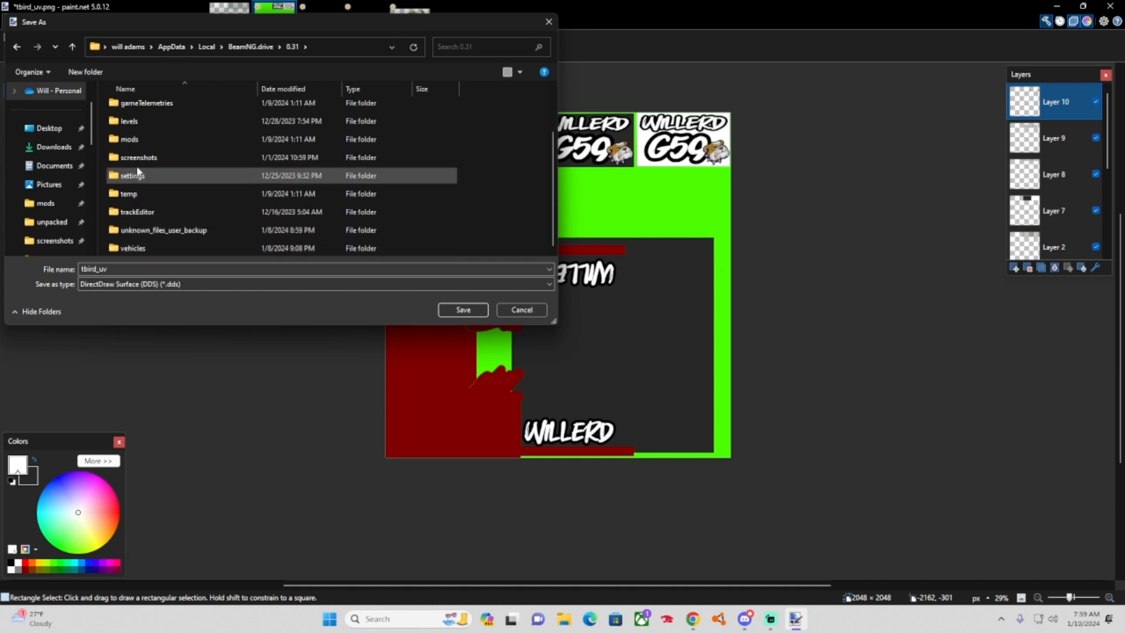
pyautogui.doubleClick(136, 142)
pyautogui.doubleClick(136, 125)
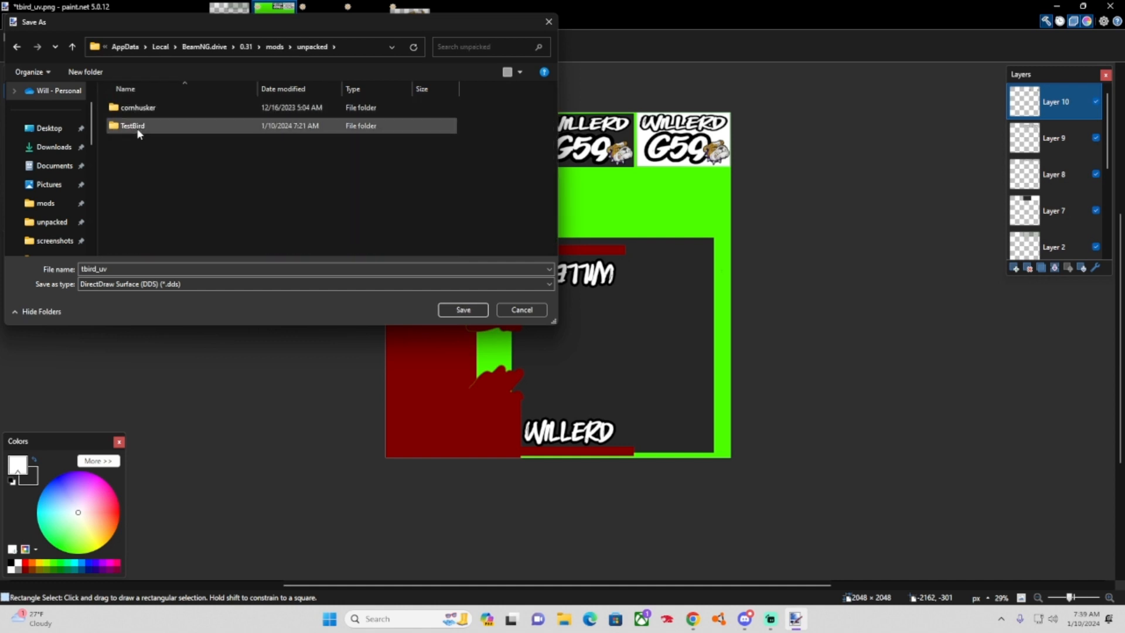
pyautogui.doubleClick(139, 126)
pyautogui.doubleClick(137, 109)
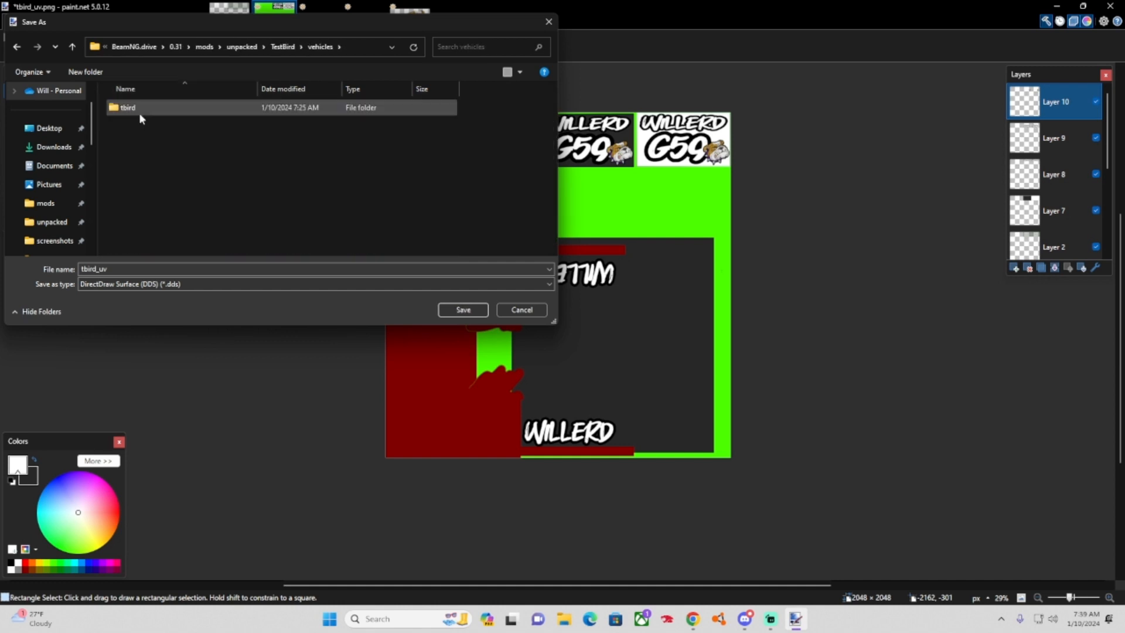
pyautogui.doubleClick(138, 110)
# Copy the name of the TestBird folder inside tbird without changing it, and open that folder as the save location.
pyautogui.click(155, 107)
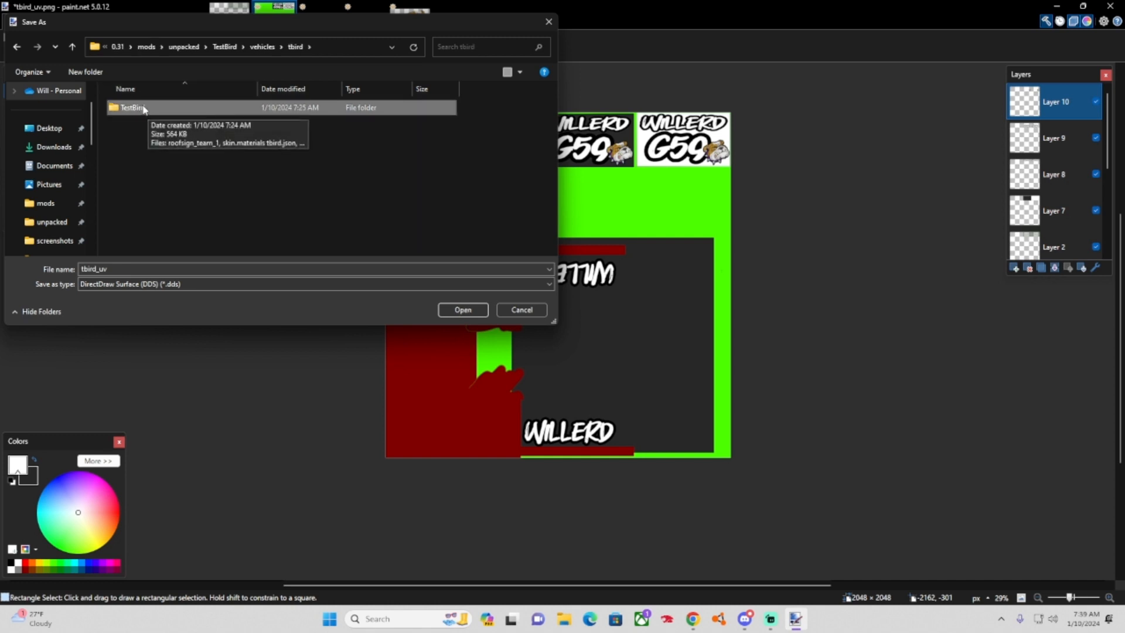
pyautogui.rightClick(144, 109)
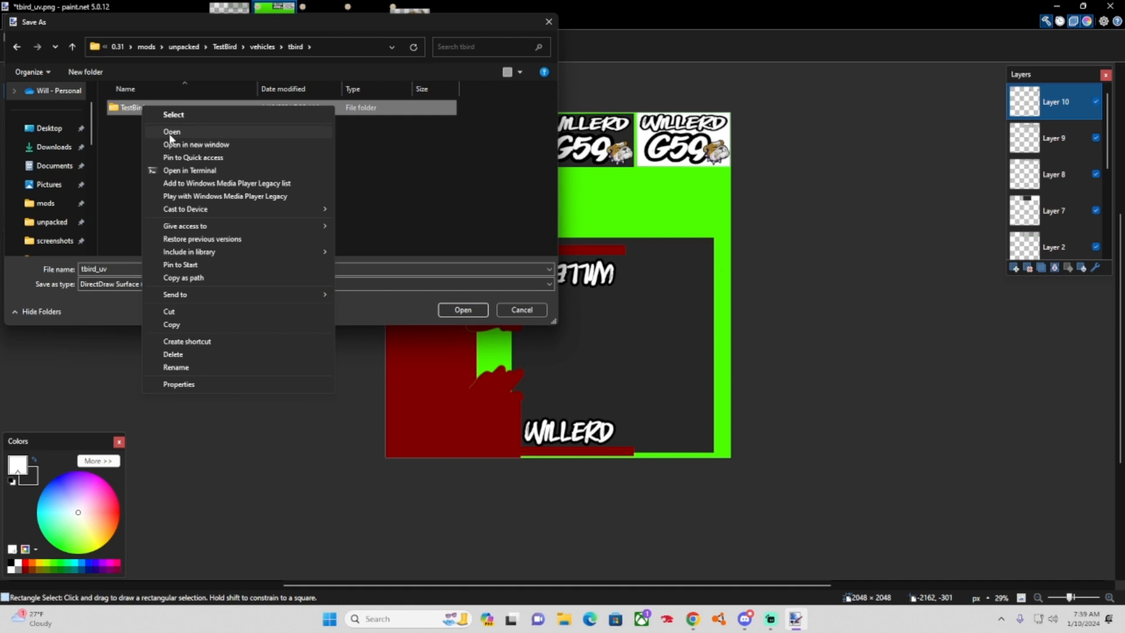
pyautogui.click(170, 367)
pyautogui.hotkey('ctrl', 'c')
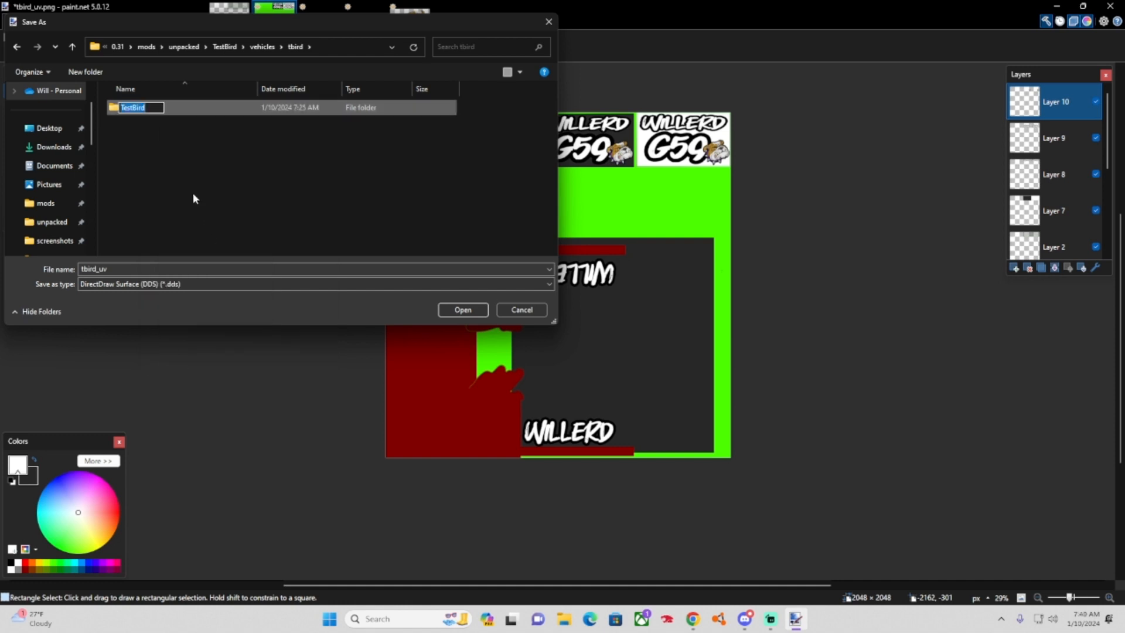
pyautogui.click(193, 194)
pyautogui.doubleClick(150, 106)
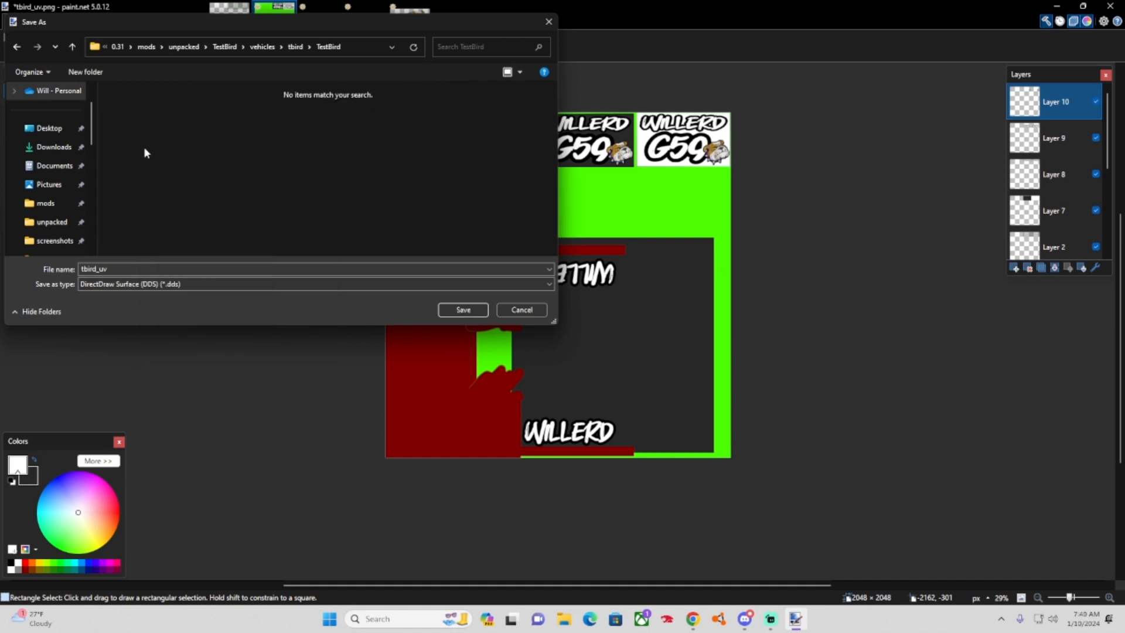
# Name the file TestBird using the copied folder name and save the DDS with BC7 (sRGB, DX 11+) compression.
pyautogui.click(139, 266)
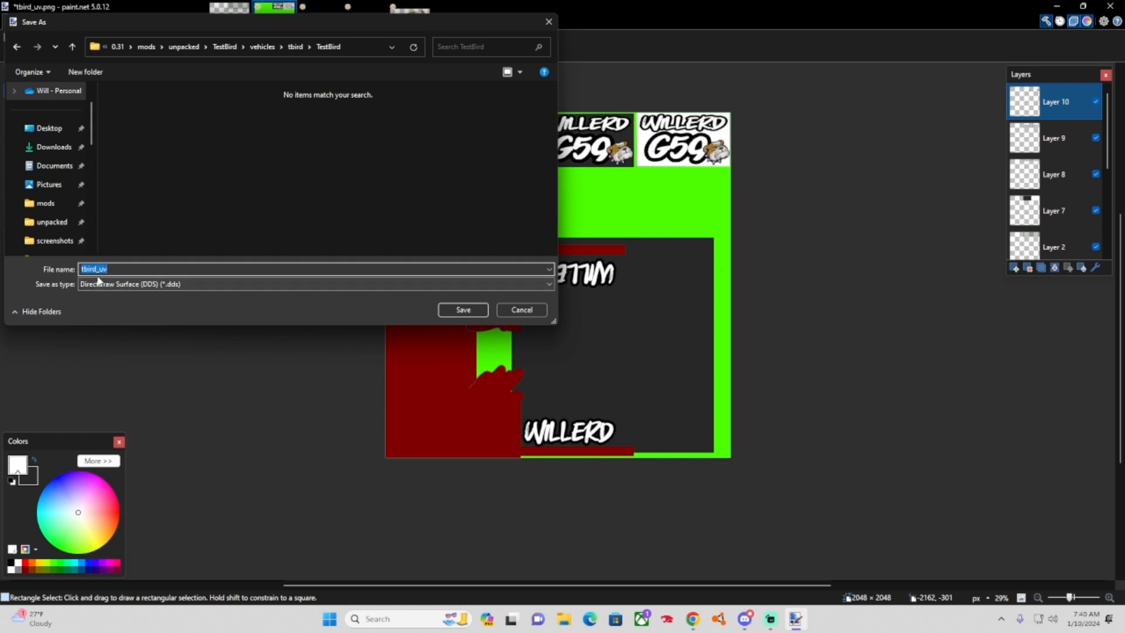
pyautogui.hotkey('ctrl', 'v')
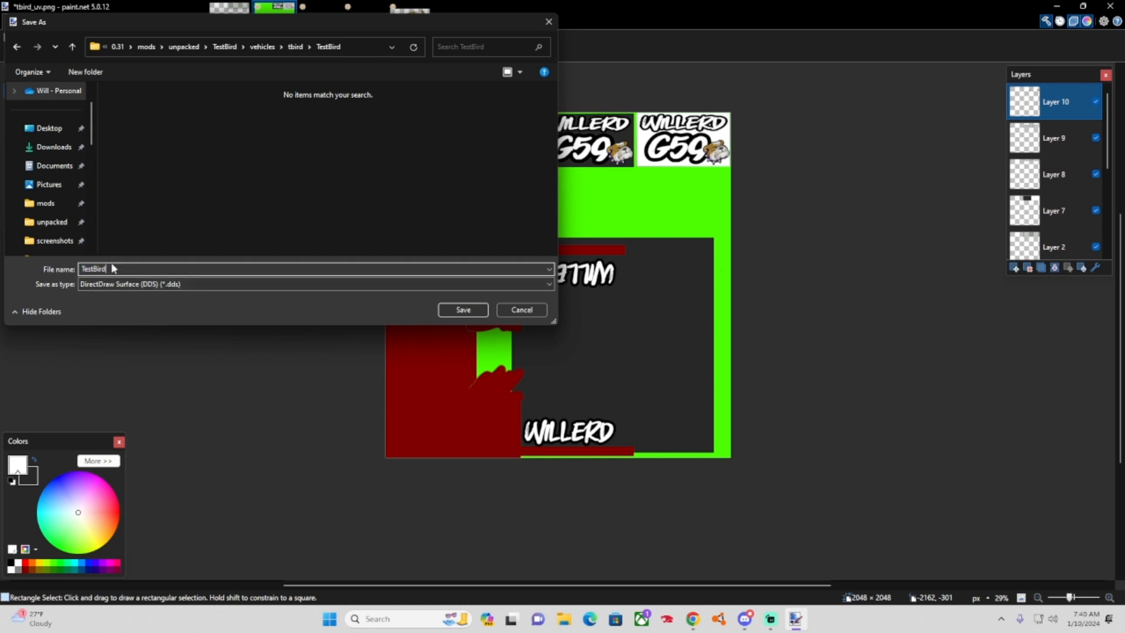
pyautogui.click(459, 311)
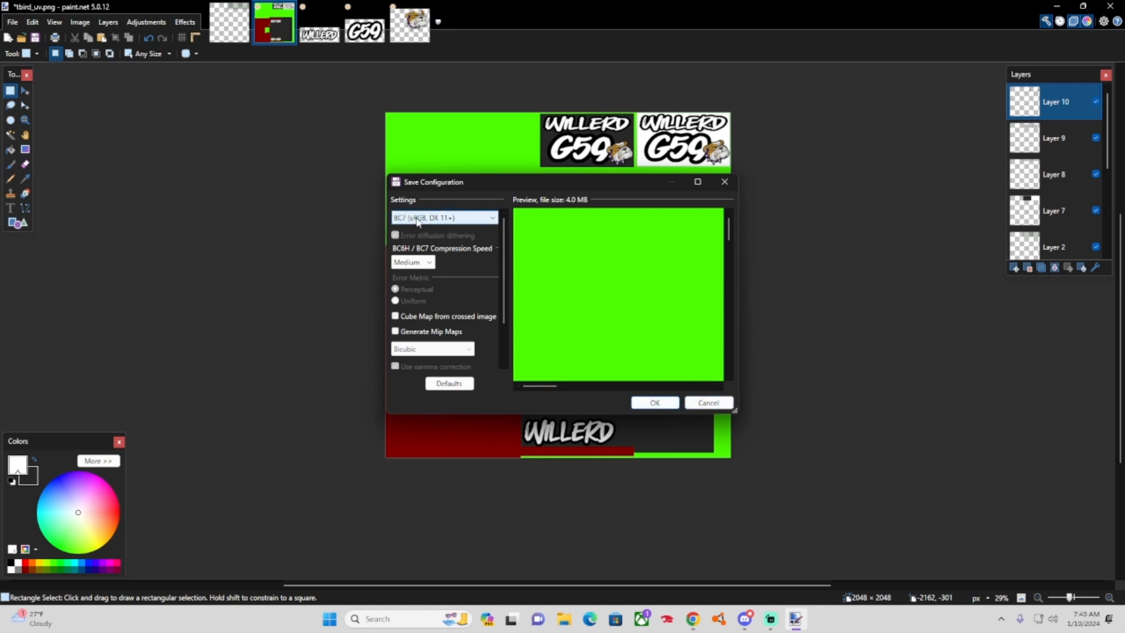
pyautogui.click(475, 220)
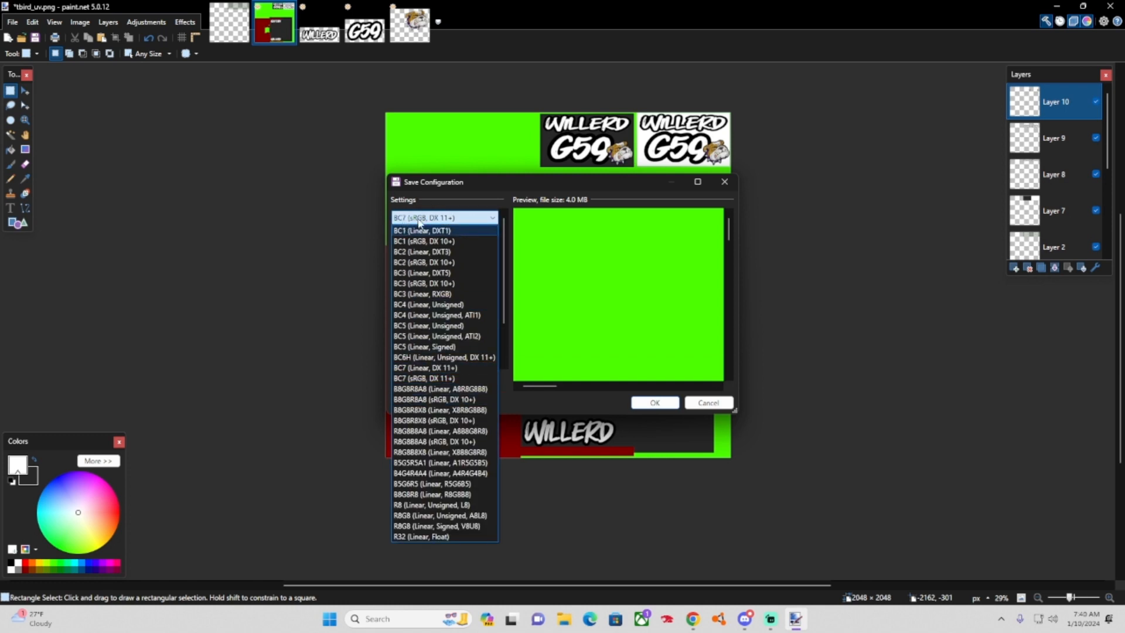
pyautogui.click(423, 378)
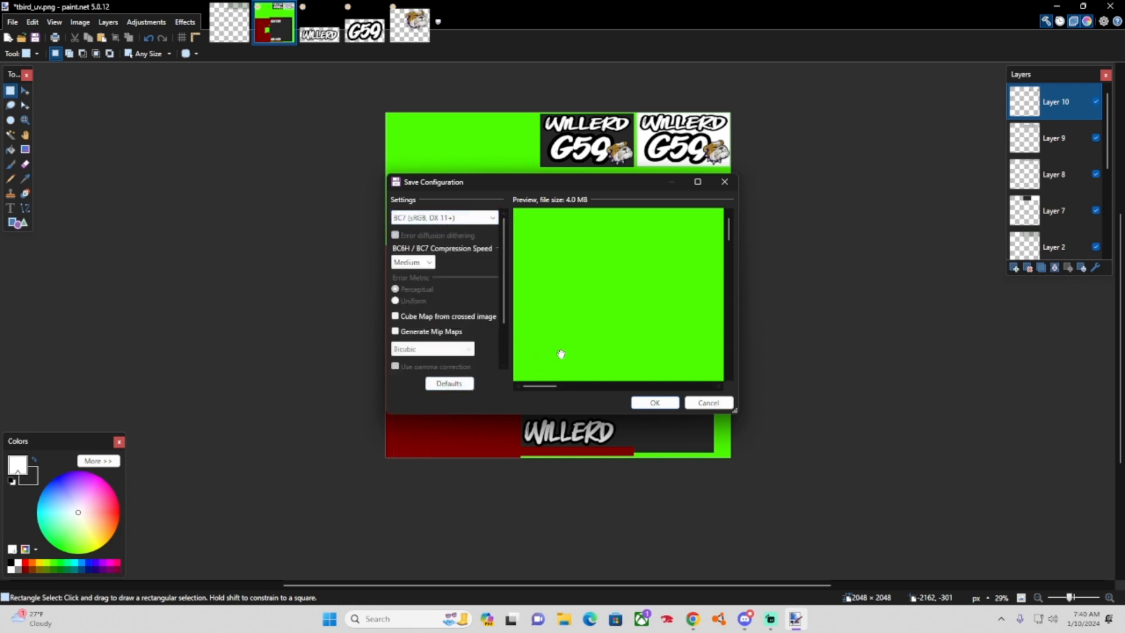
pyautogui.click(651, 409)
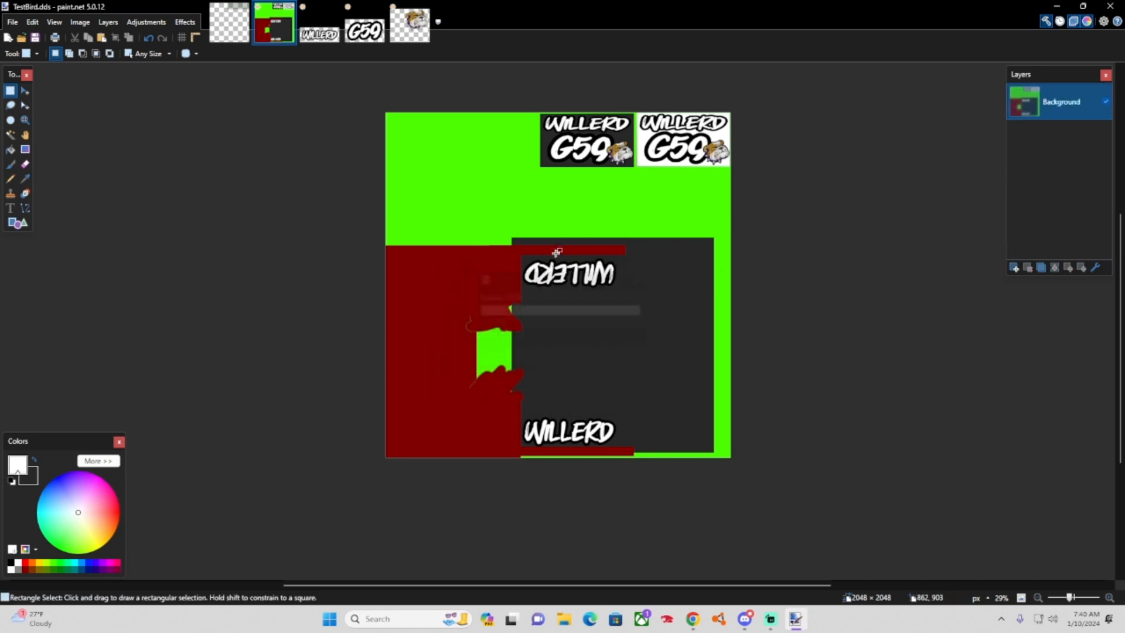
# Minimize the image editor, close the TextStudio browser window and launch BeamNG.drive.
pyautogui.click(1055, 9)
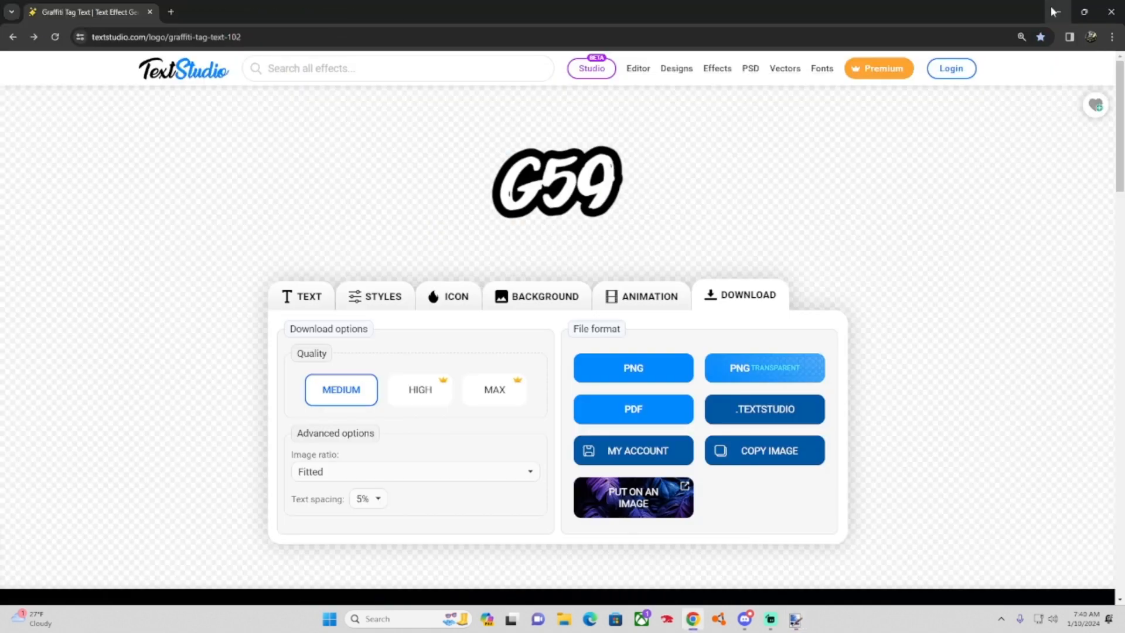
pyautogui.click(1113, 16)
pyautogui.click(614, 111)
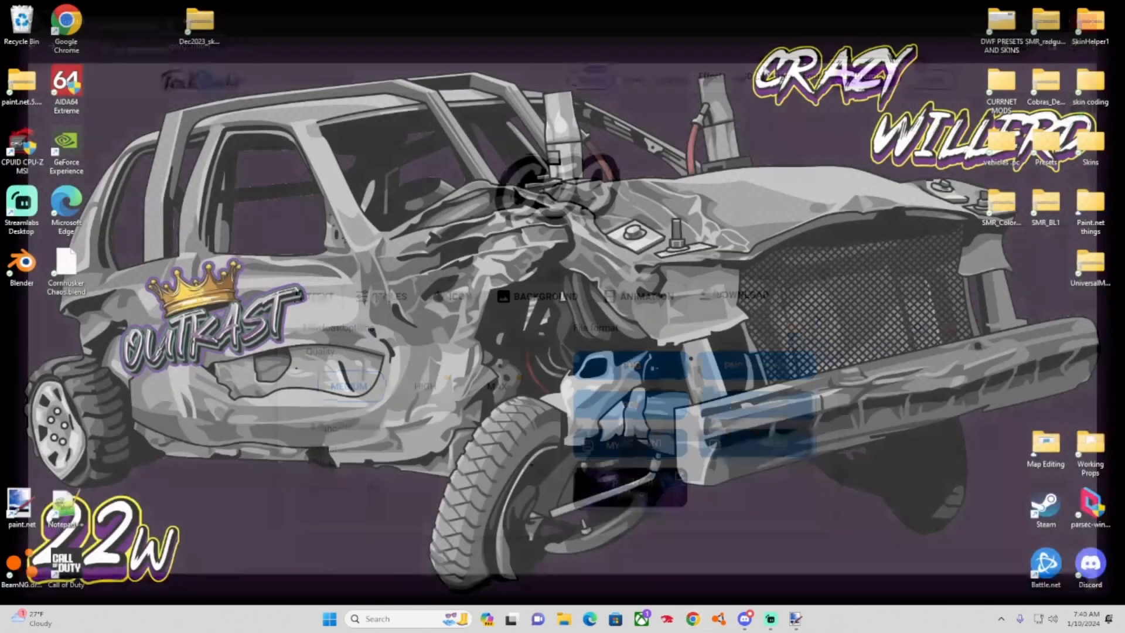
pyautogui.click(719, 618)
pyautogui.click(494, 246)
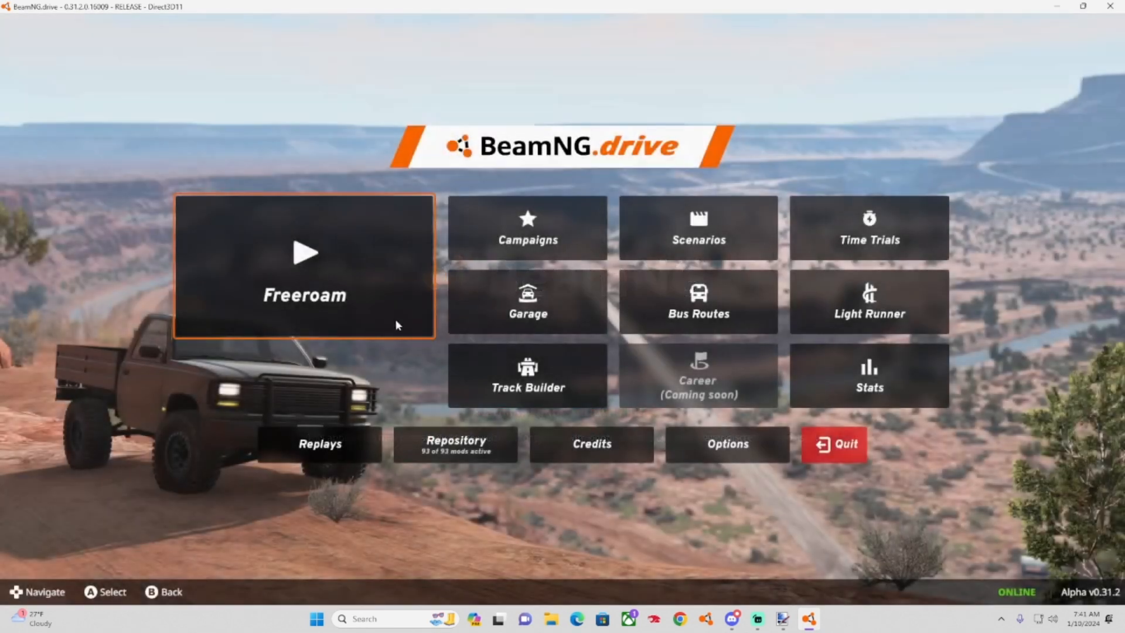
# Start a Freeroam session on the Grid, Small, Pure map at its default spawn point.
pyautogui.click(384, 271)
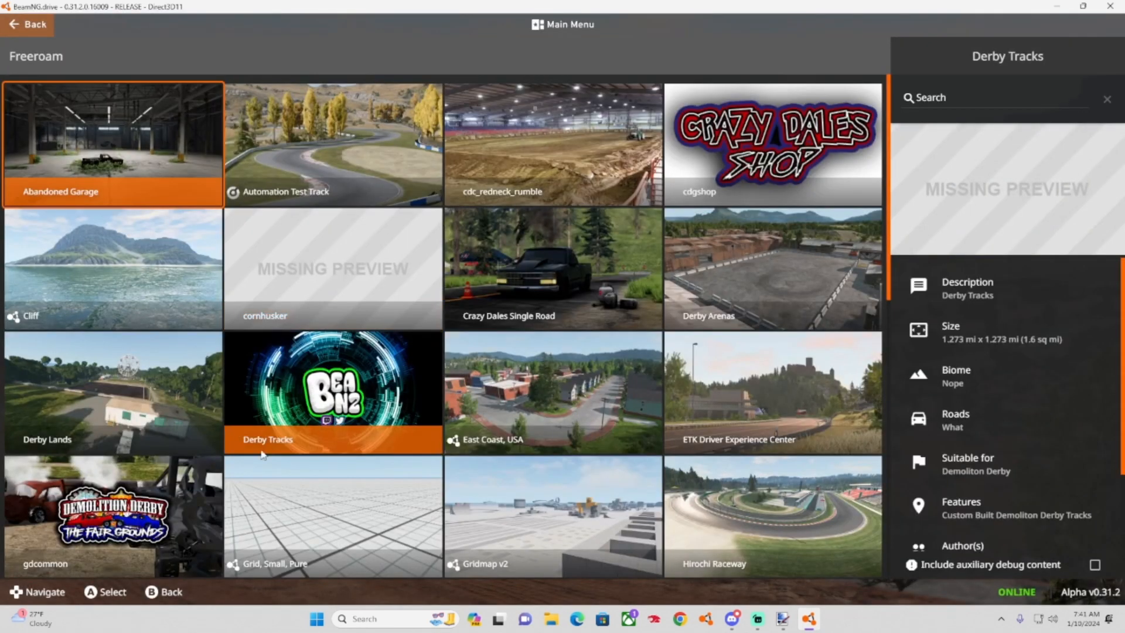
pyautogui.click(352, 510)
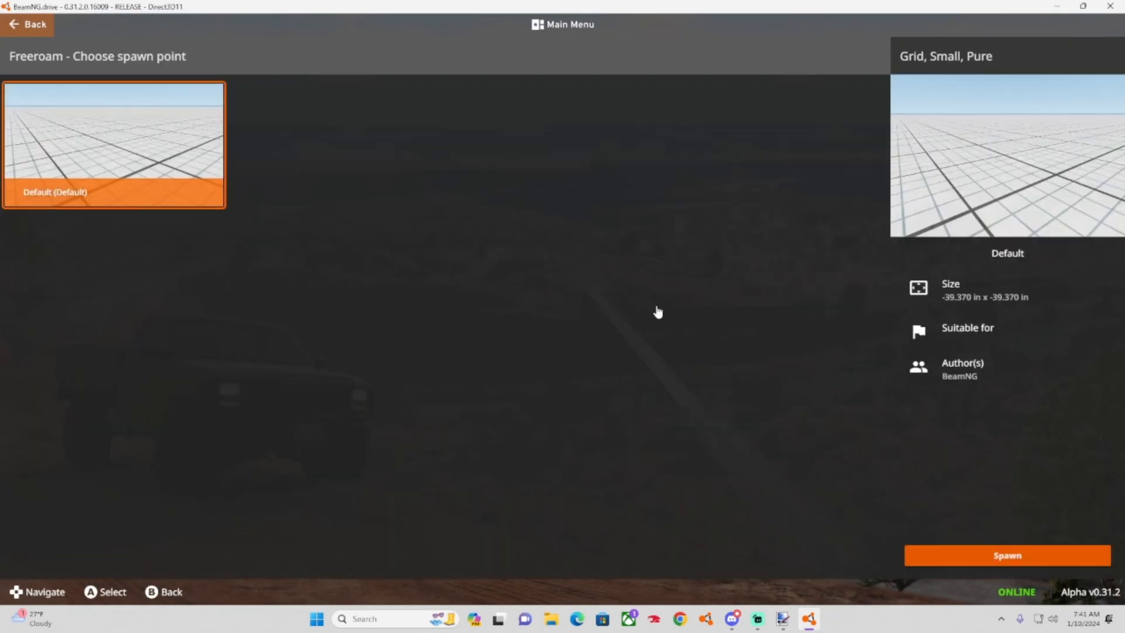
pyautogui.click(996, 552)
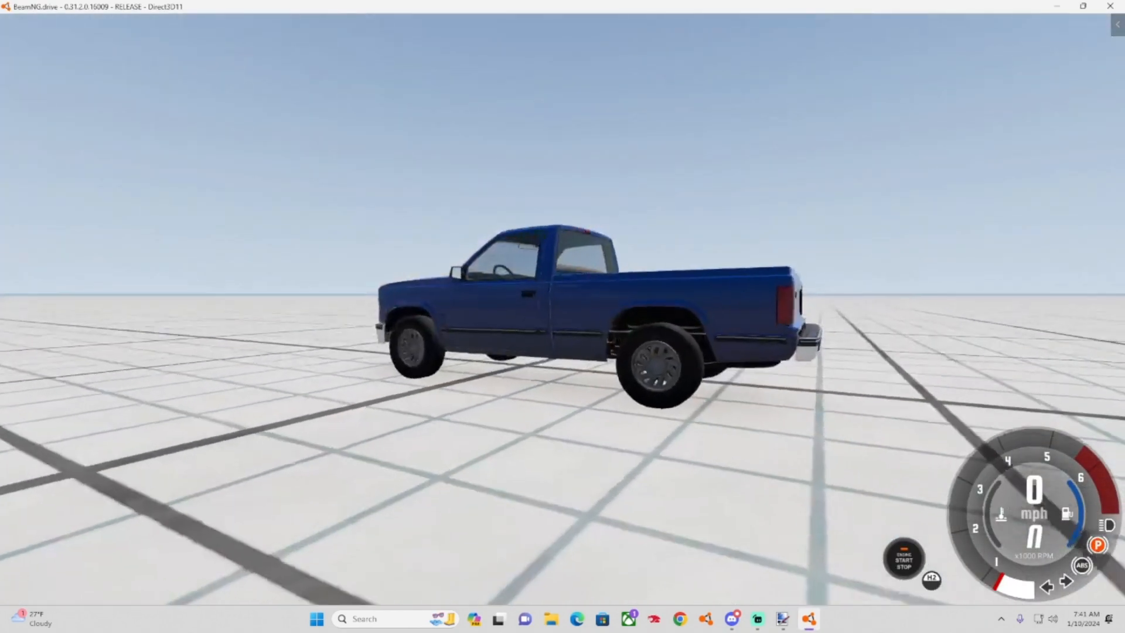
# Replace the current pickup with the ProStock Bird configuration of the 64-66 Thunderbird.
pyautogui.press('Escape')
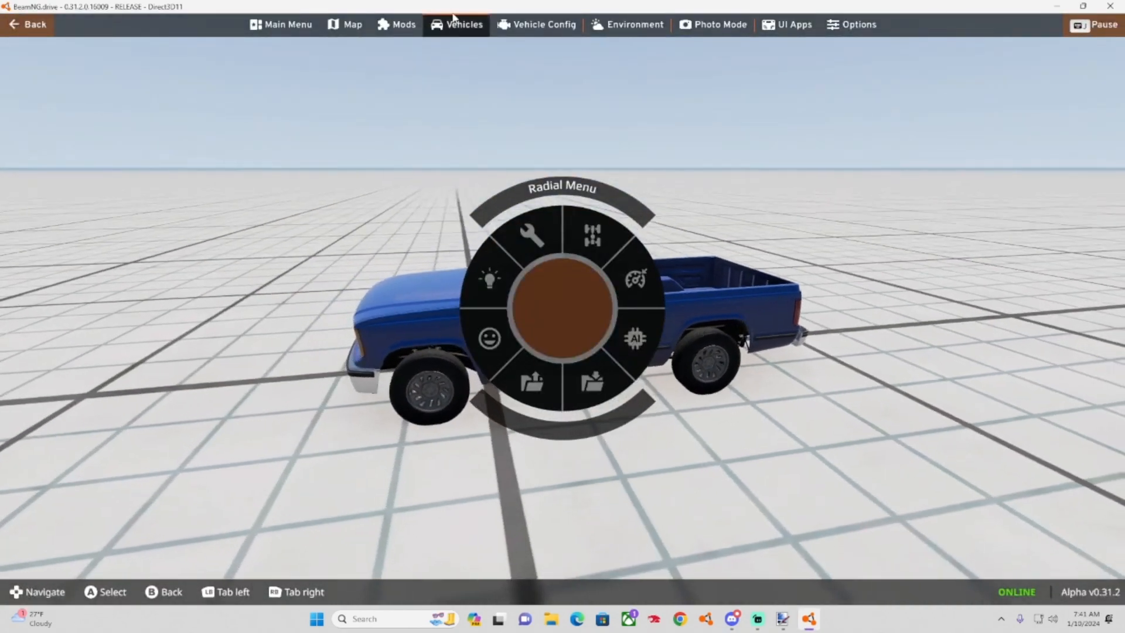
pyautogui.click(457, 28)
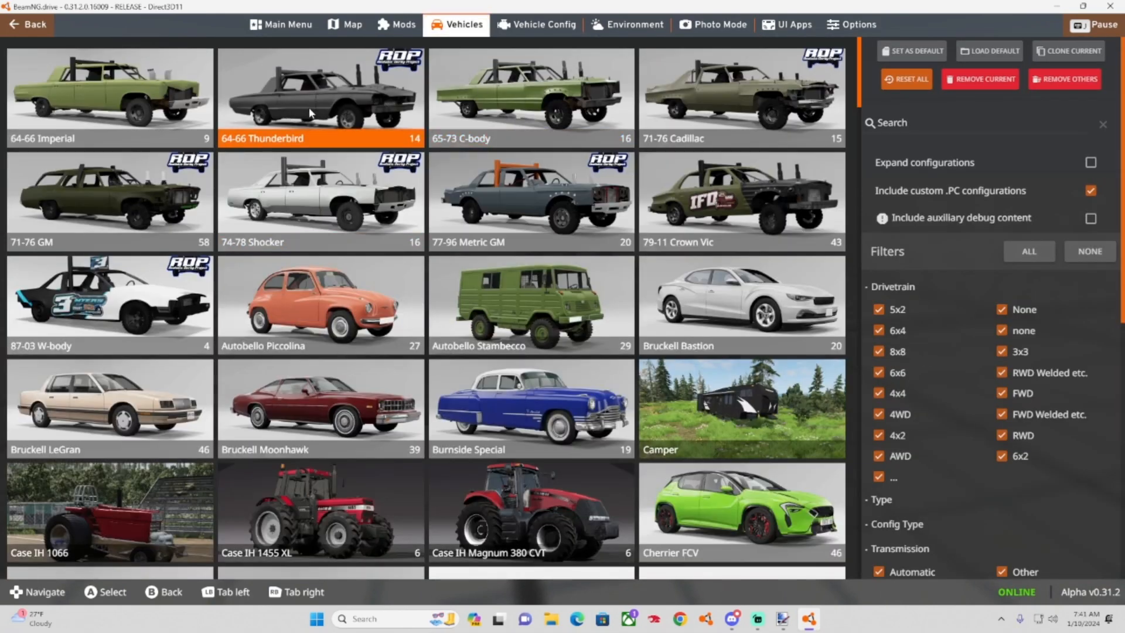
pyautogui.click(310, 113)
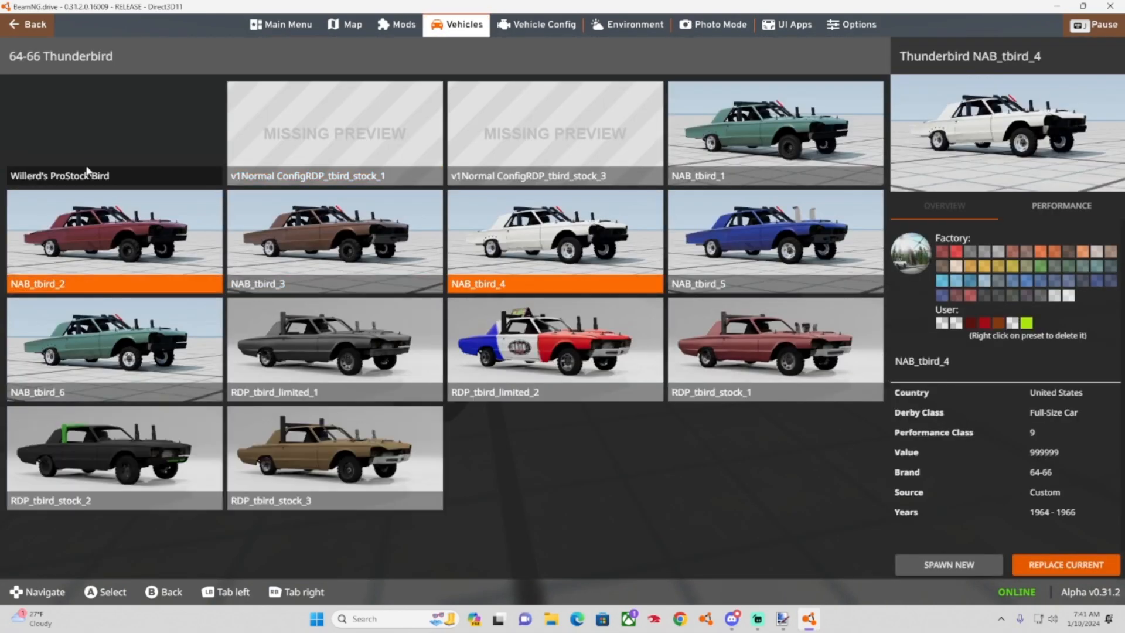
pyautogui.click(88, 176)
pyautogui.click(1110, 574)
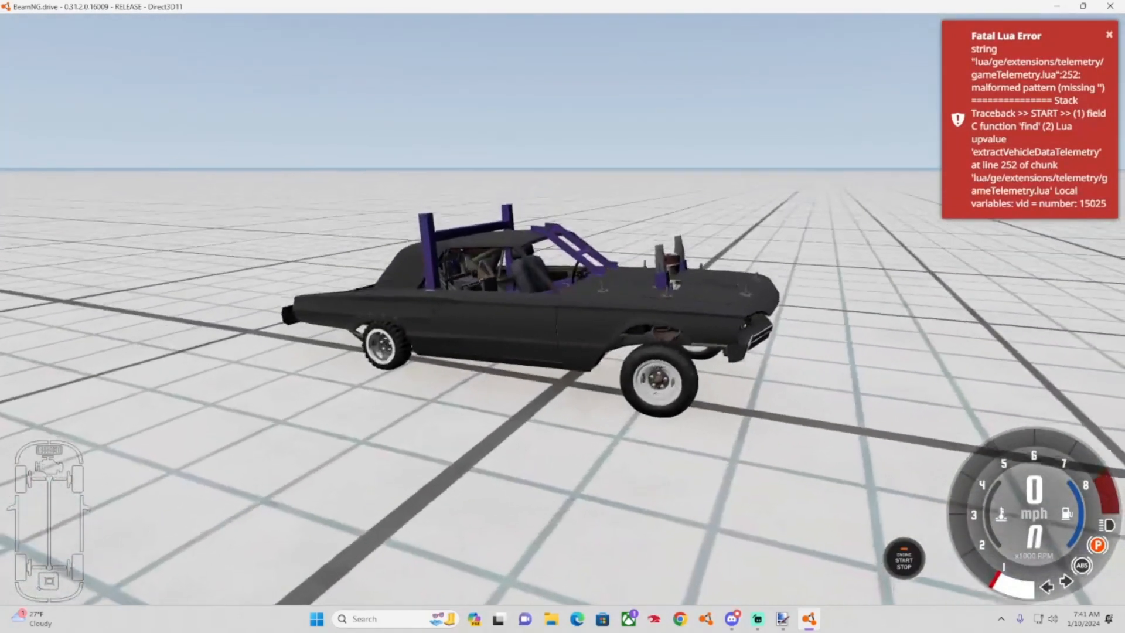
# Search the Thunderbird's parts for "sign" and fit the Team Double Roofsign as its roof sign.
pyautogui.press('Escape')
pyautogui.click(540, 31)
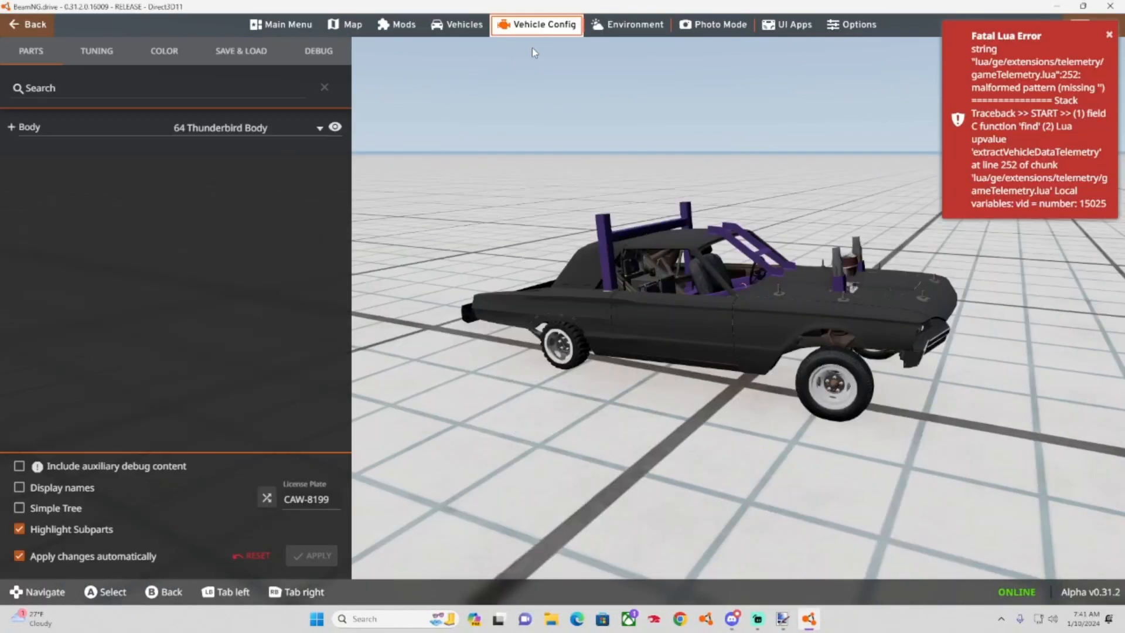
pyautogui.click(54, 88)
pyautogui.write('paitn')
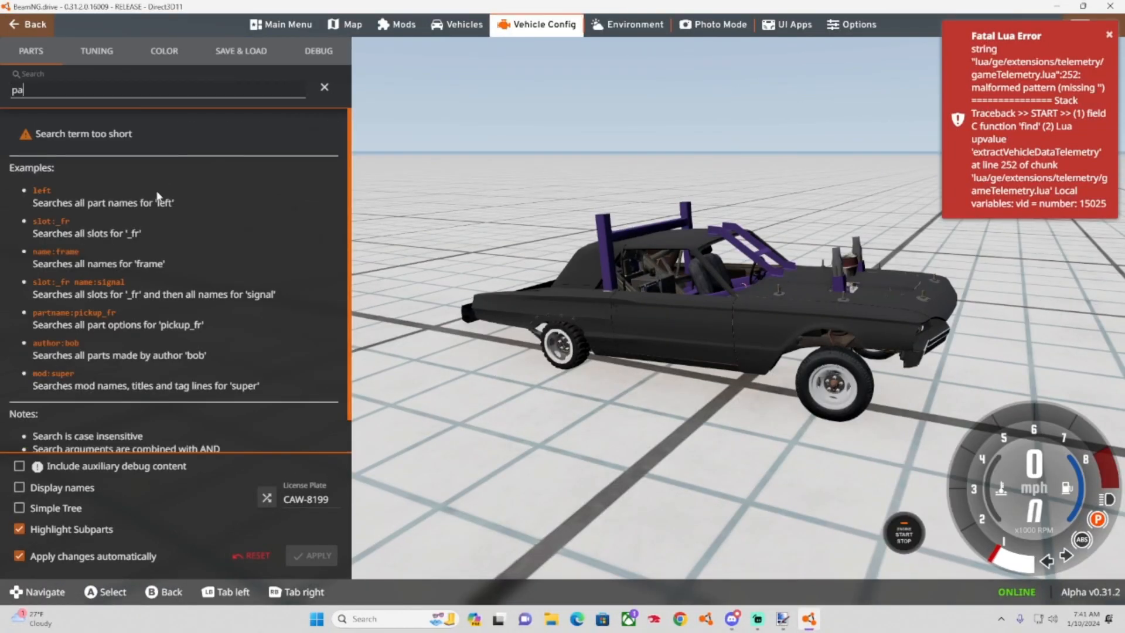
pyautogui.press('BackSpace')
pyautogui.press('BackSpace')
pyautogui.press('BackSpace')
pyautogui.press('BackSpace')
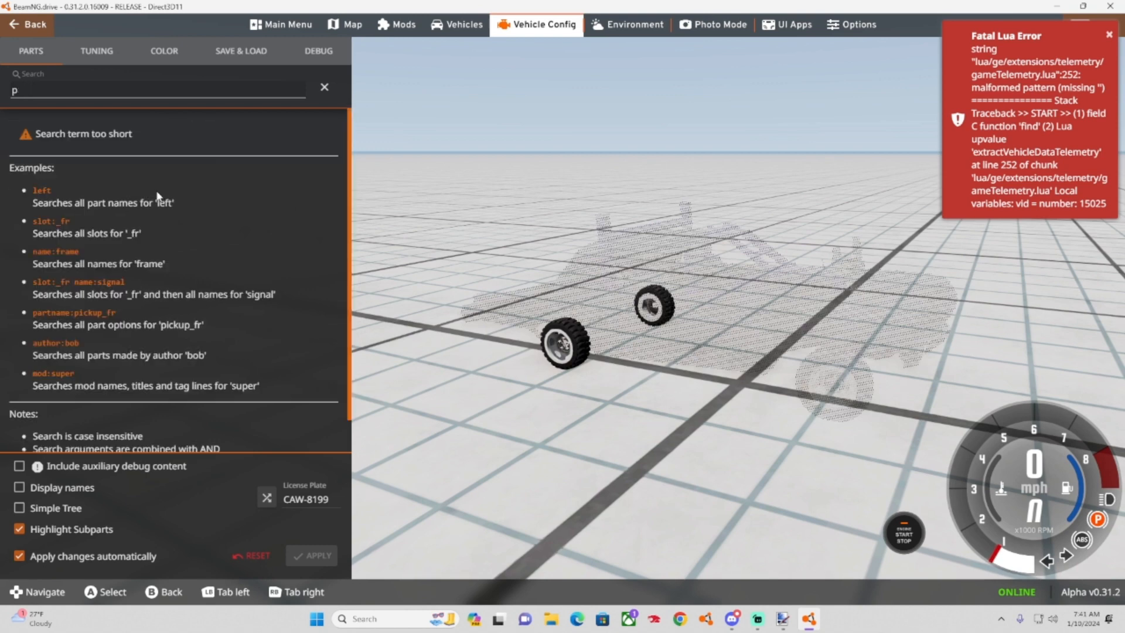
pyautogui.write('sign')
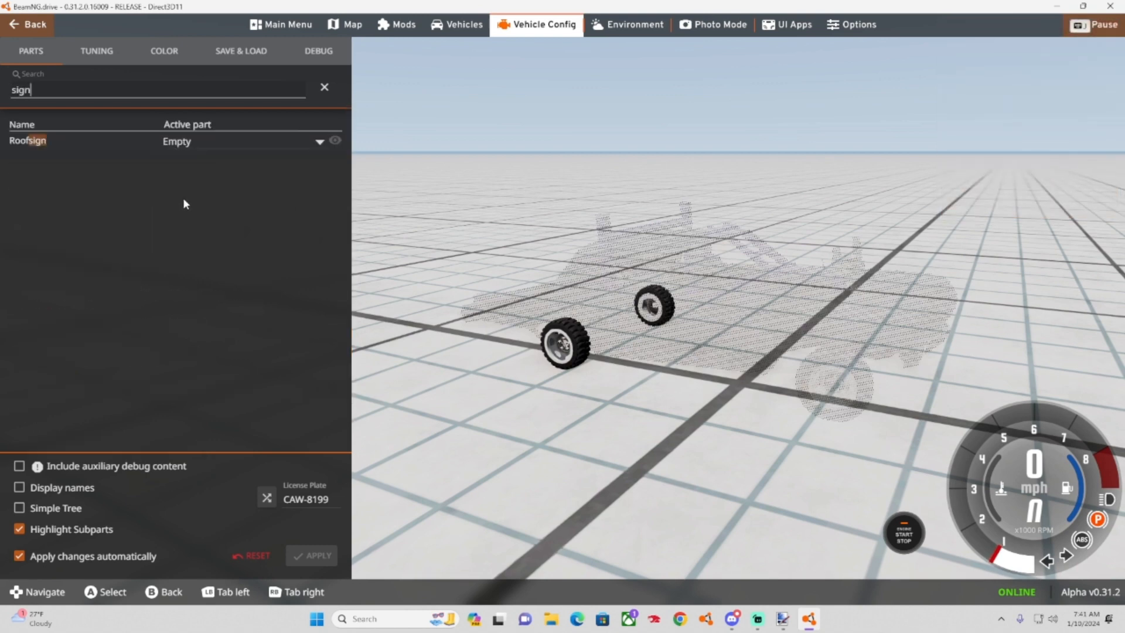
pyautogui.click(198, 141)
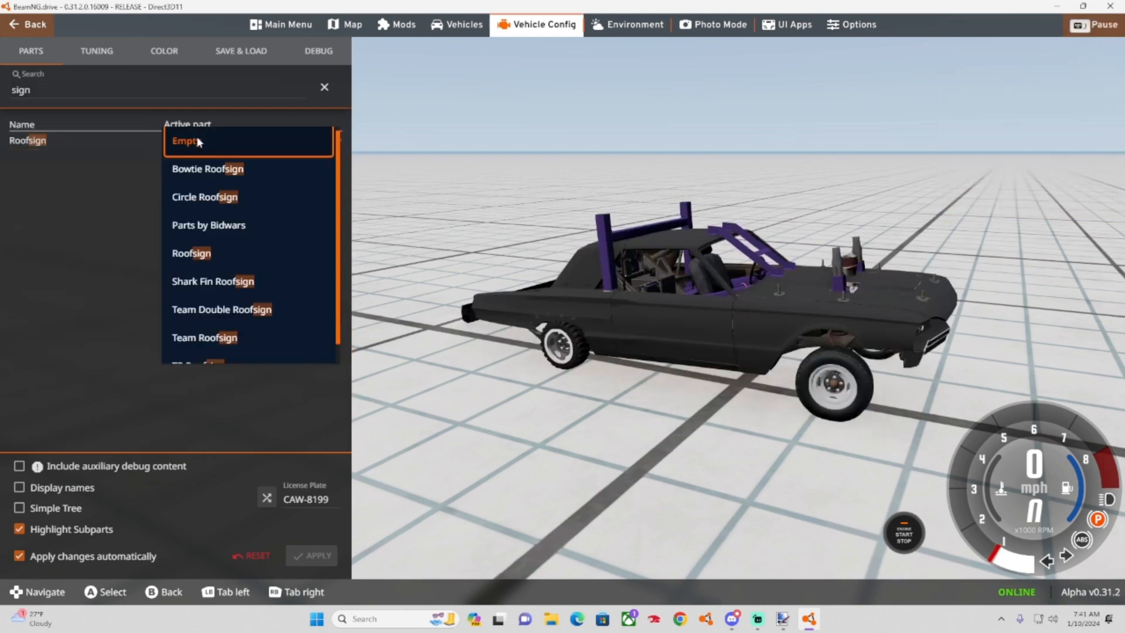
pyautogui.click(239, 315)
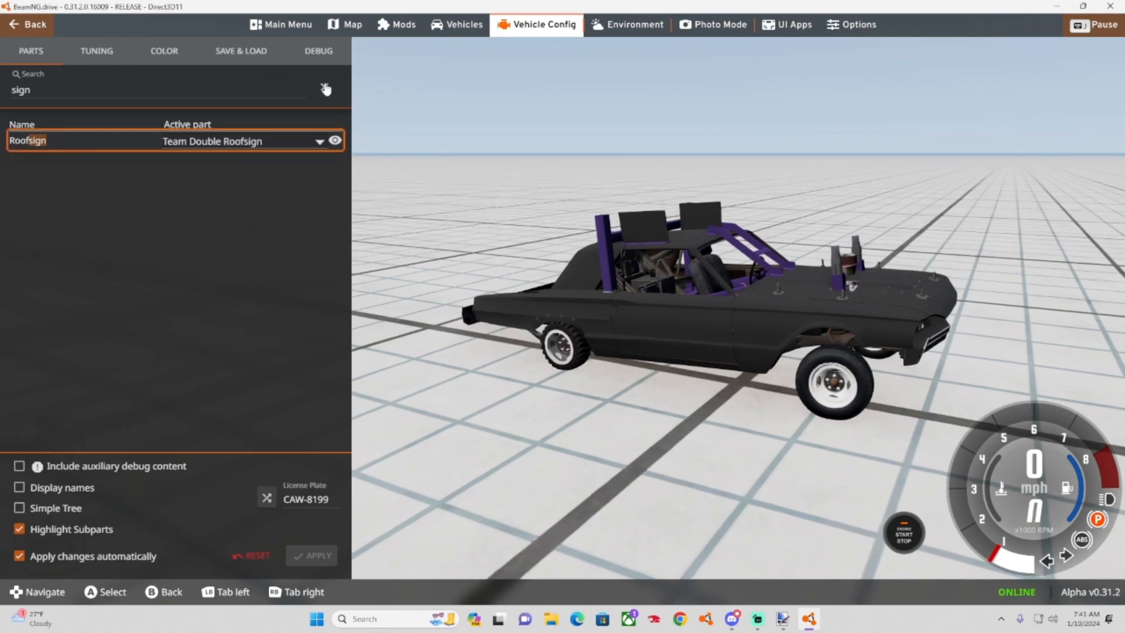
pyautogui.click(326, 89)
# Select TEST TBIRD WILLERD as the paint design in the Thunderbird's body parts.
pyautogui.click(52, 130)
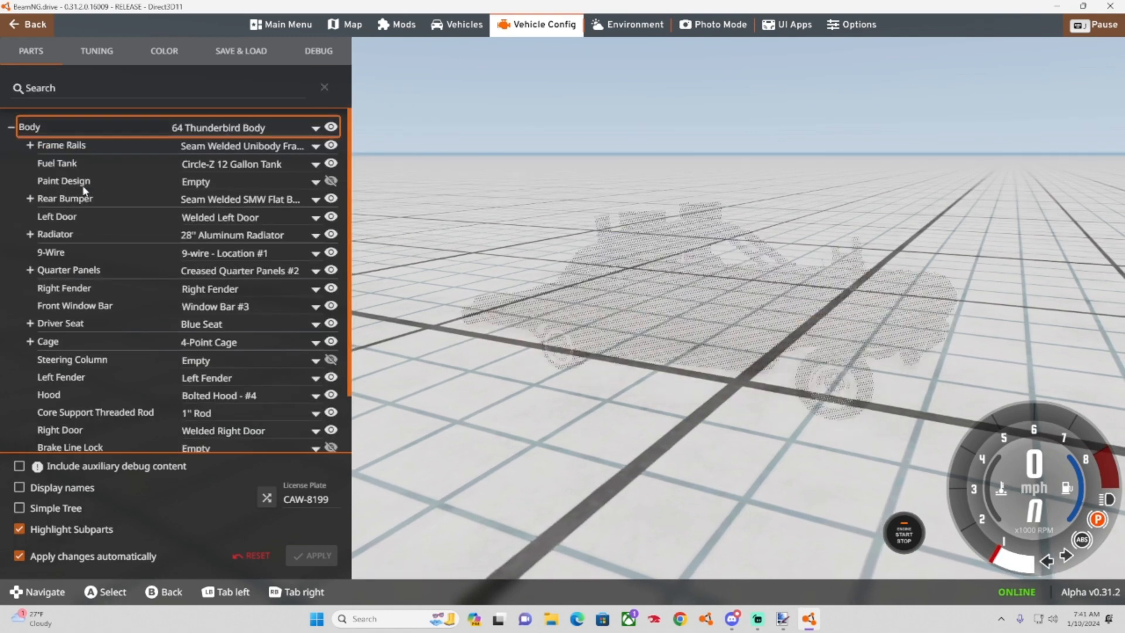
pyautogui.click(217, 187)
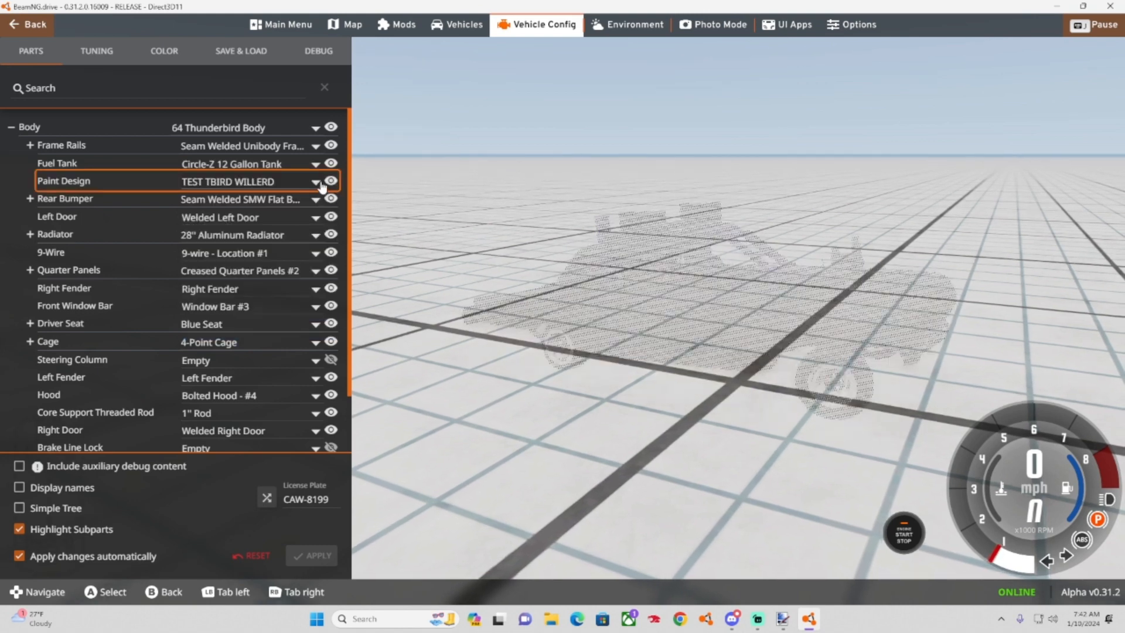
pyautogui.click(320, 183)
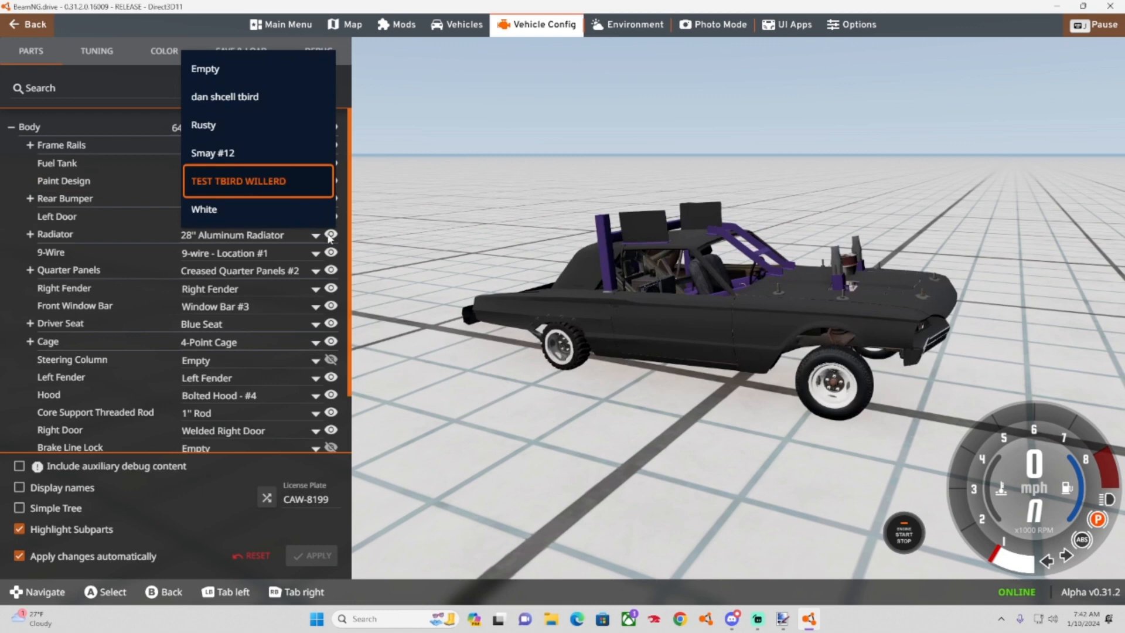
pyautogui.click(246, 194)
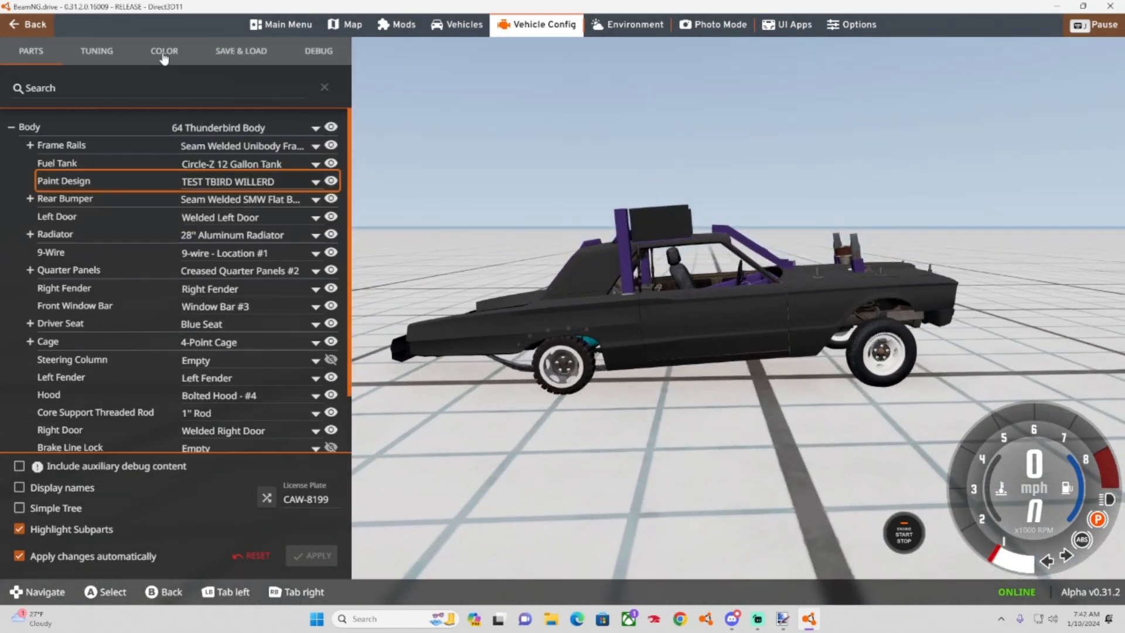
# Check the installed mods for the unpacked testbird entry and return to the vehicle configuration.
pyautogui.click(237, 51)
pyautogui.click(385, 26)
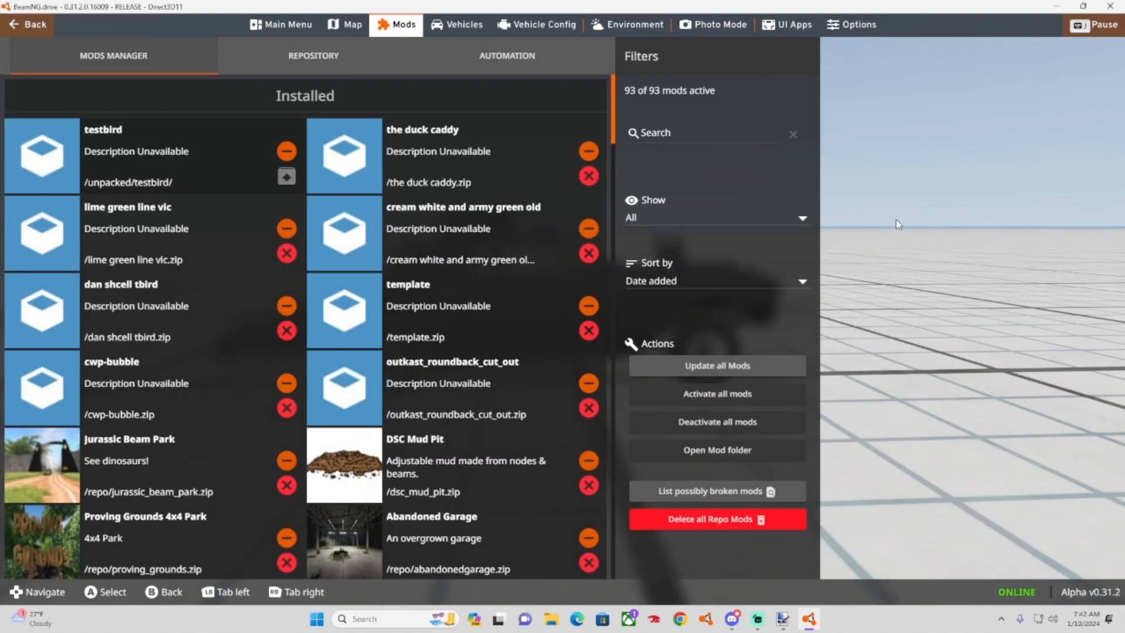
pyautogui.click(546, 26)
# Set the body's paint design to White and lighten the vehicle's paint colour from black to white.
pyautogui.click(58, 135)
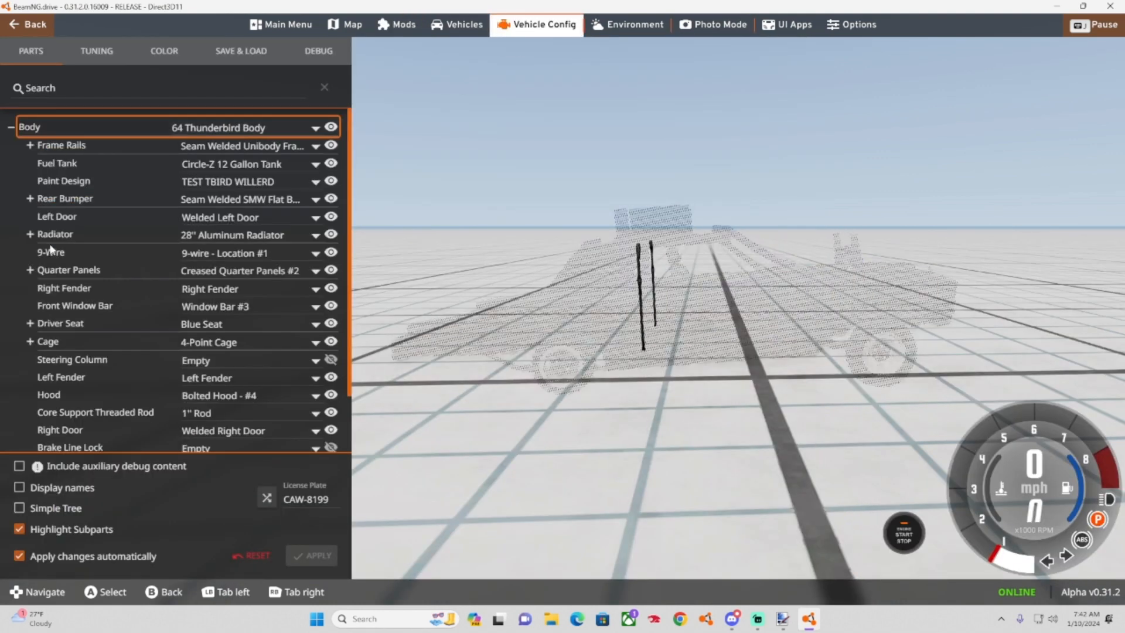
pyautogui.click(266, 186)
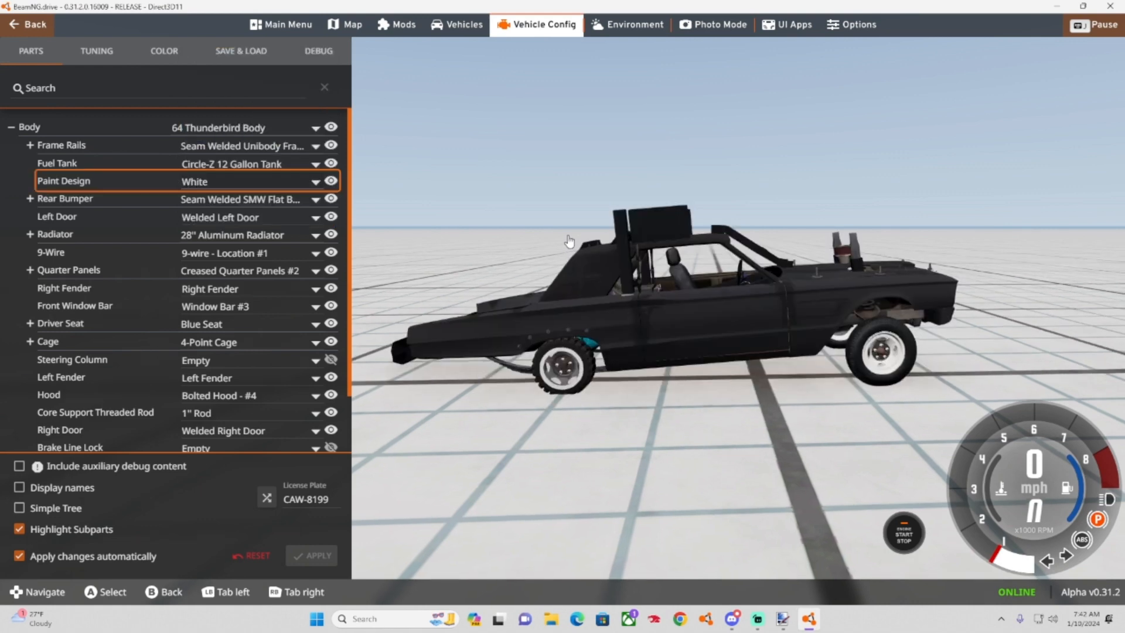
pyautogui.click(179, 52)
pyautogui.moveTo(140, 213); pyautogui.dragTo(173, 213)
pyautogui.click(28, 58)
# Switch the Thunderbird's paint design back to TEST TBIRD WILLERD.
pyautogui.click(145, 127)
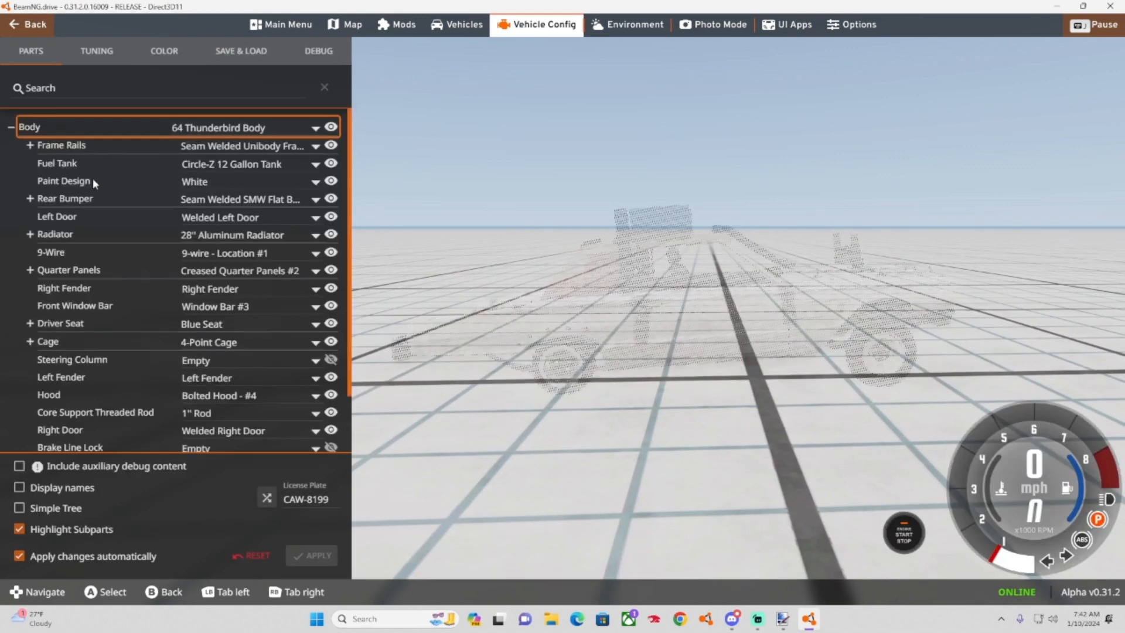
pyautogui.click(220, 181)
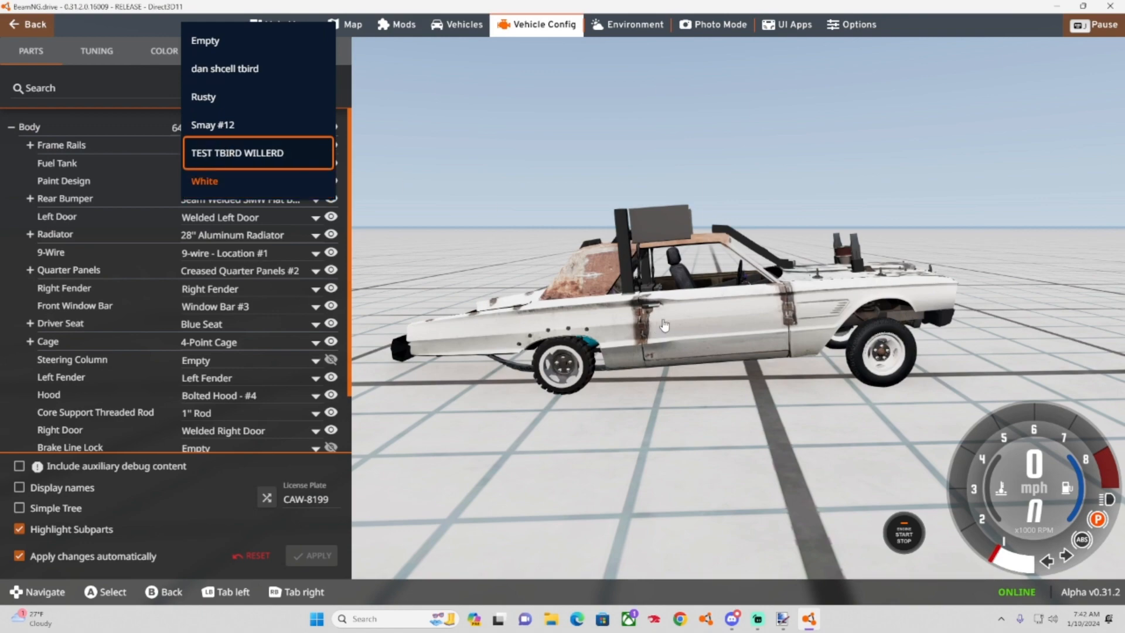
pyautogui.press('Return')
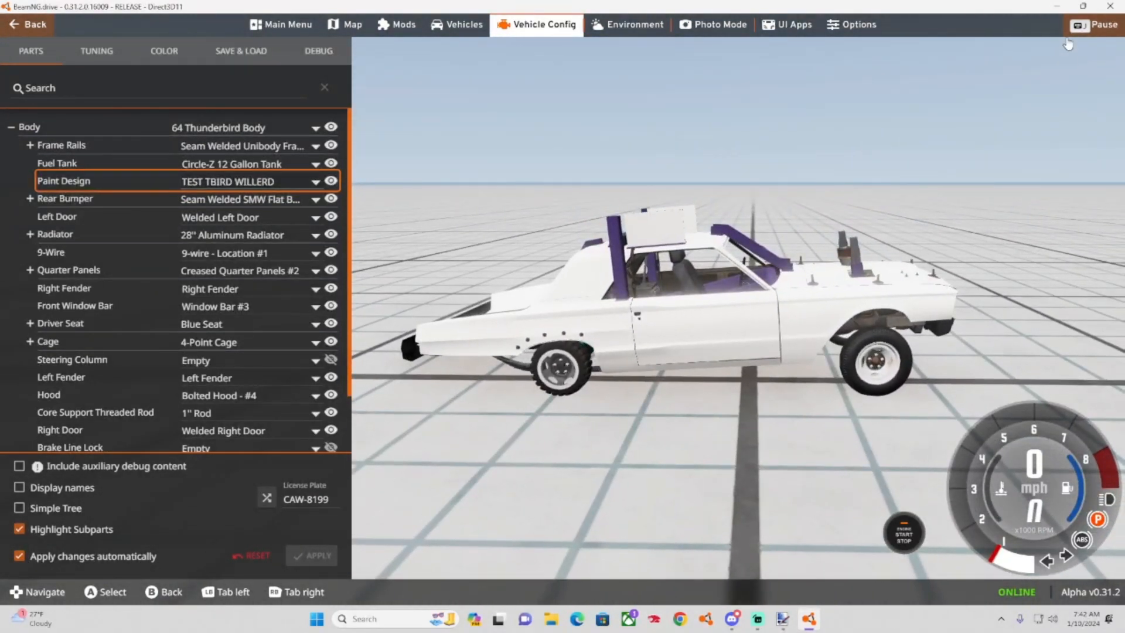
# Minimize the game and, in File Explorer, open the unpacked TestBird mod's innermost folder, vehicles > tbird > TestBird.
pyautogui.click(1060, 6)
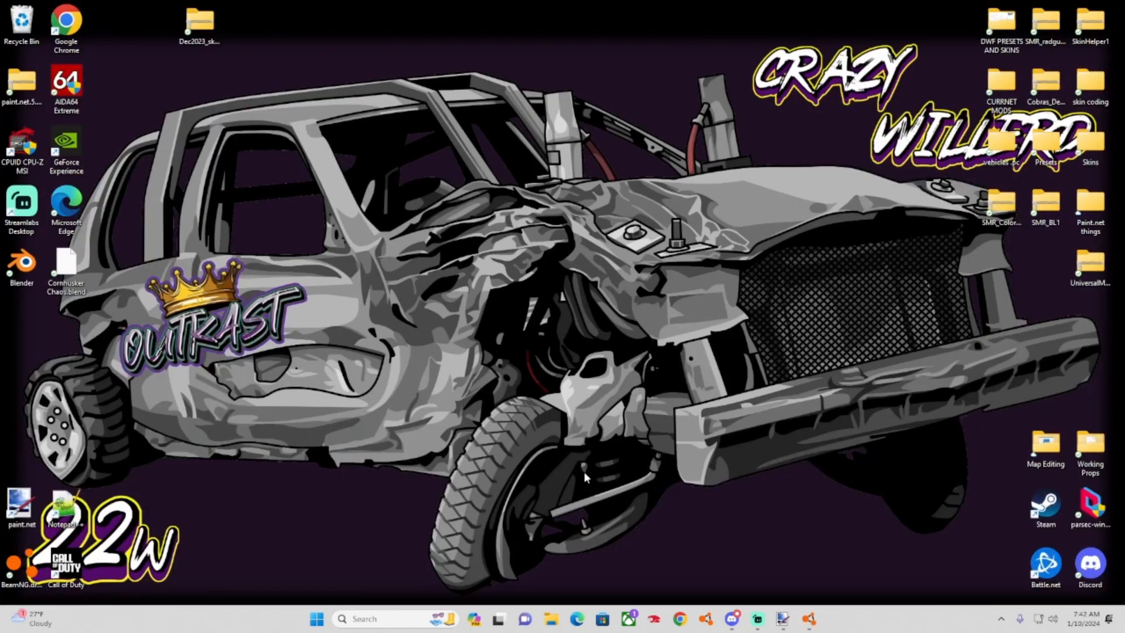
pyautogui.click(550, 619)
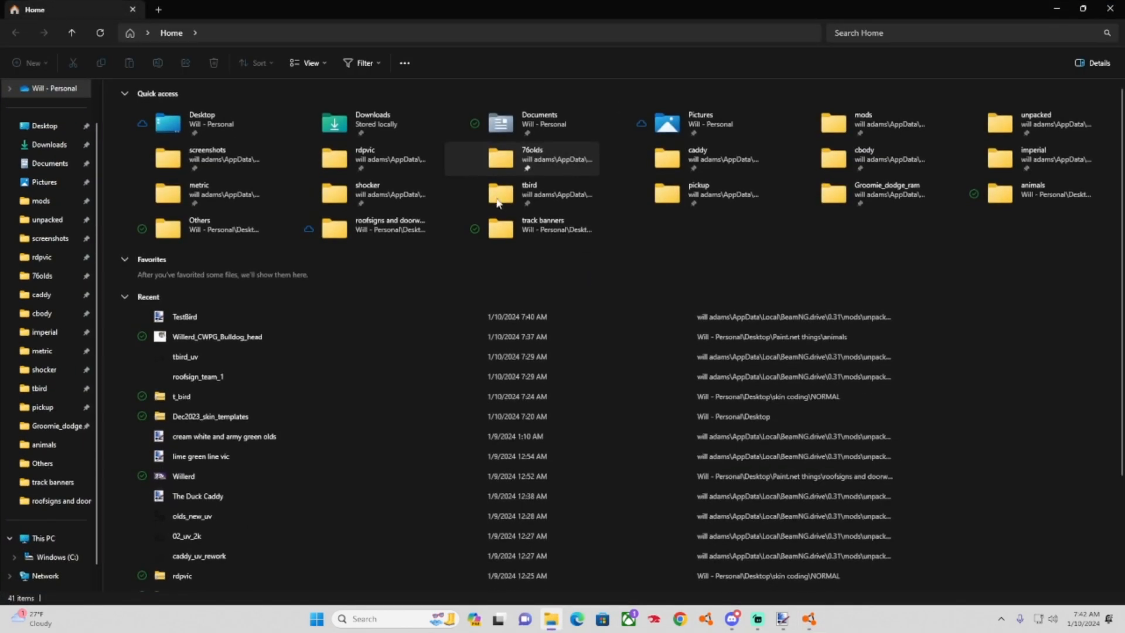
pyautogui.click(54, 220)
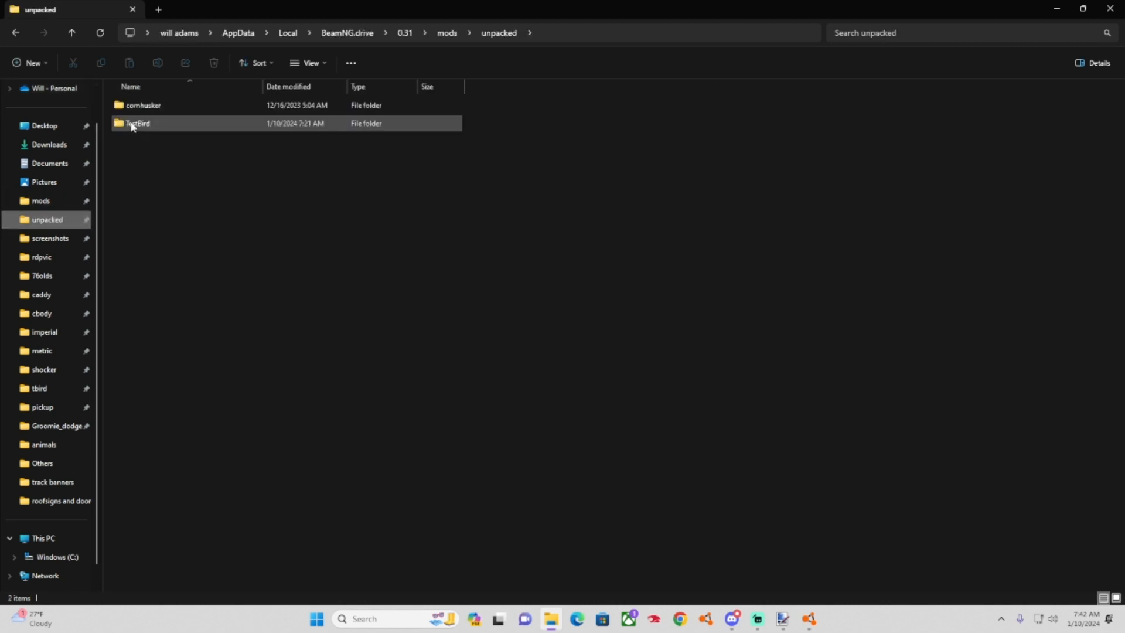
pyautogui.doubleClick(132, 124)
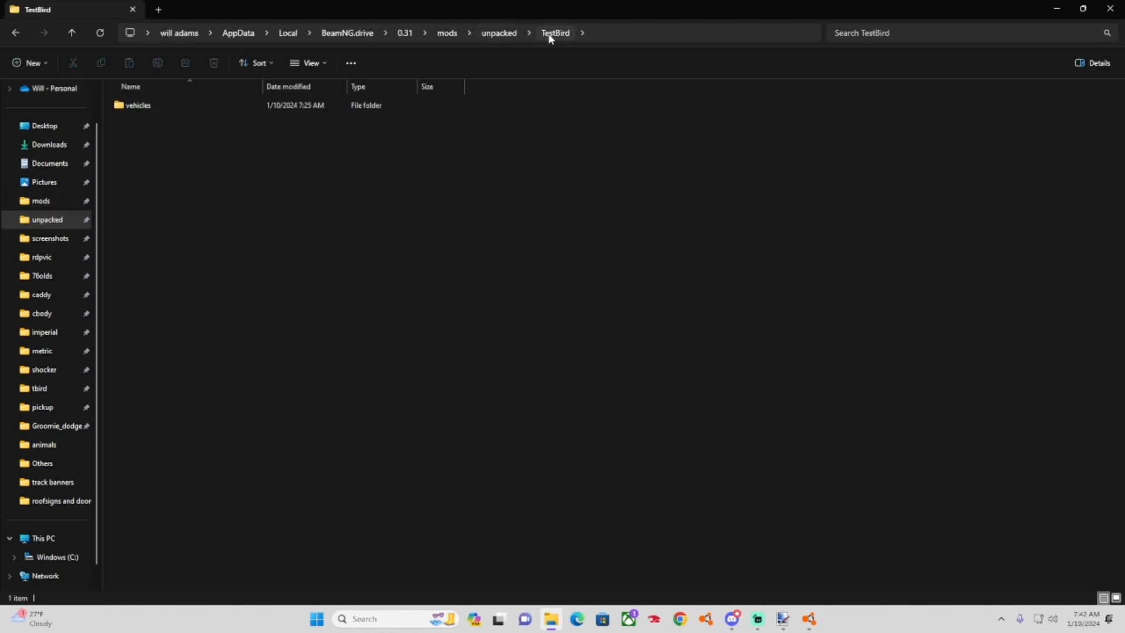
pyautogui.doubleClick(150, 107)
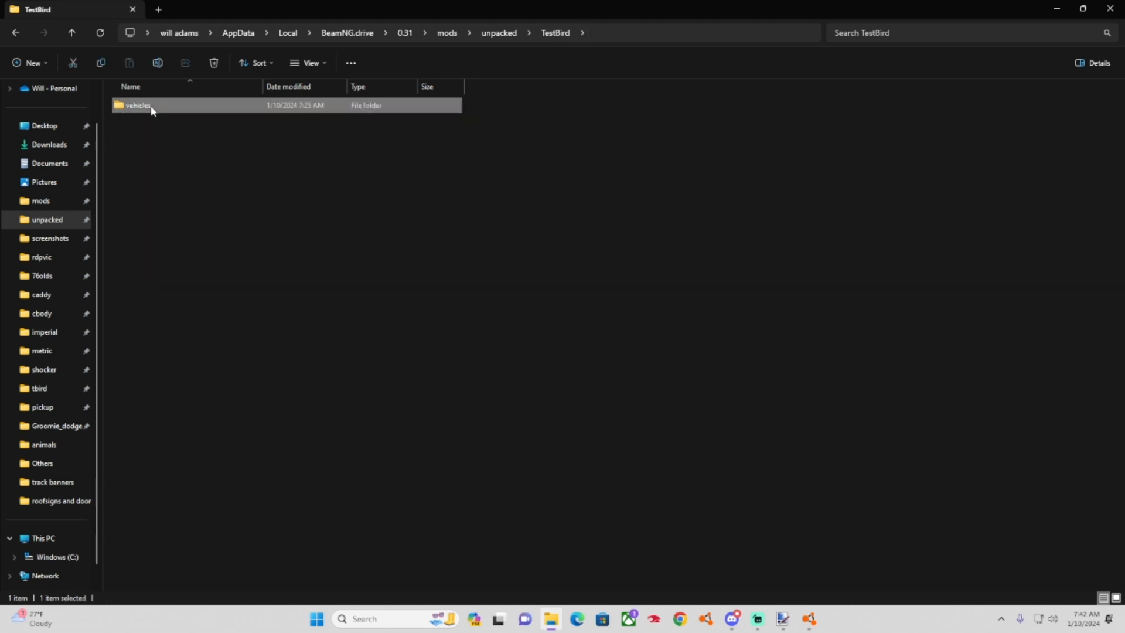
pyautogui.doubleClick(131, 107)
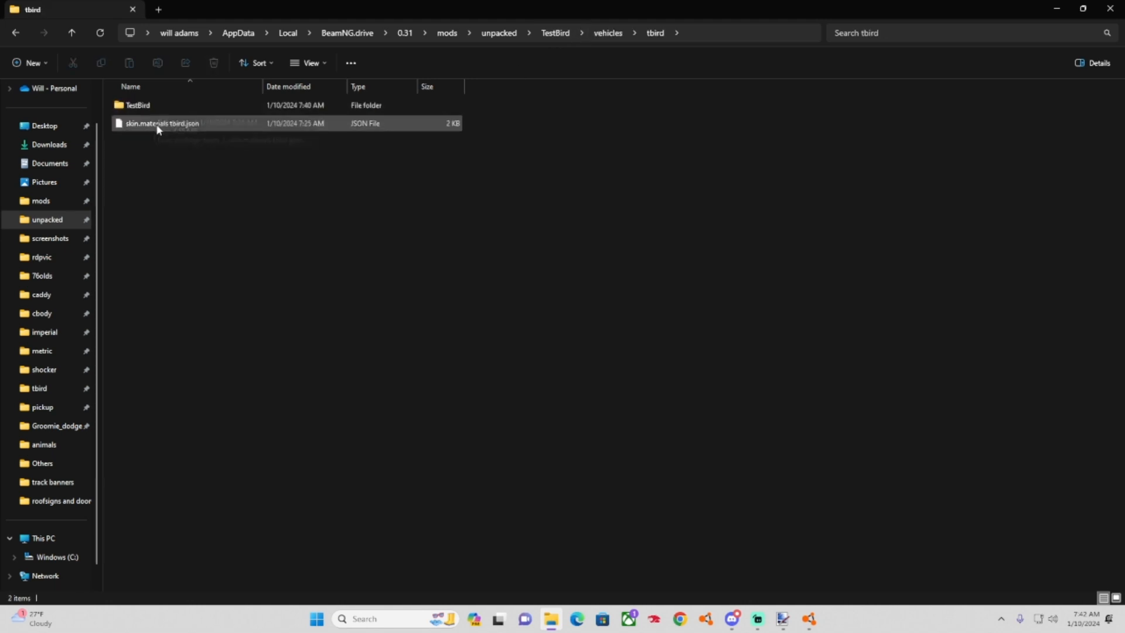
pyautogui.click(148, 108)
pyautogui.doubleClick(148, 108)
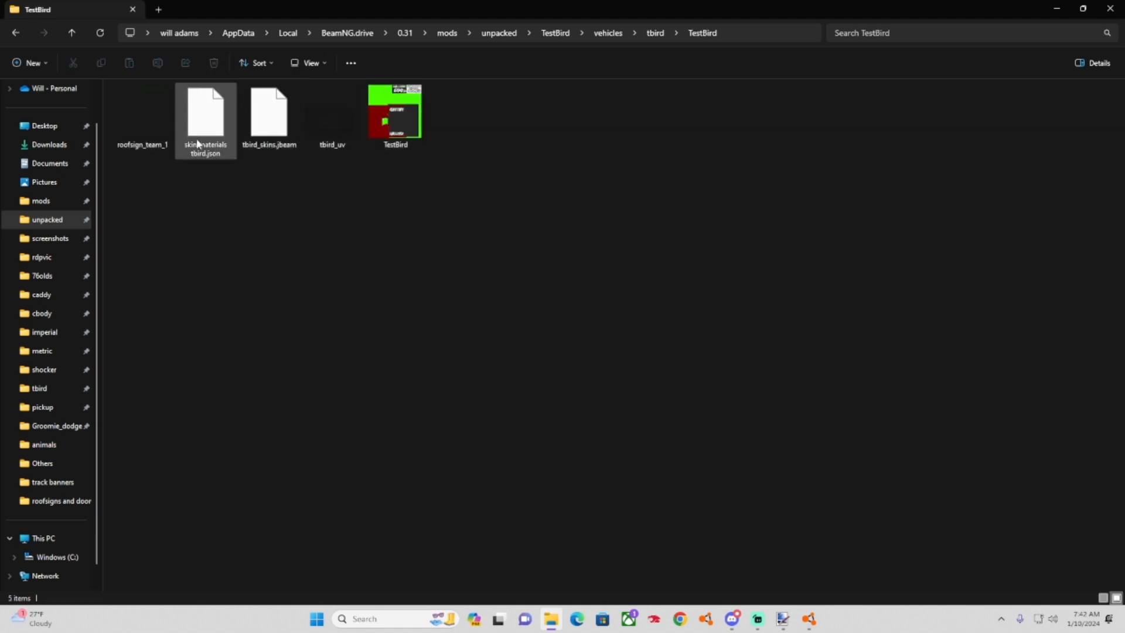
# Go back to the tbird folder and delete the duplicate skin.materials tbird.json stored beside the TestBird folder.
pyautogui.click(15, 33)
pyautogui.press('Down')
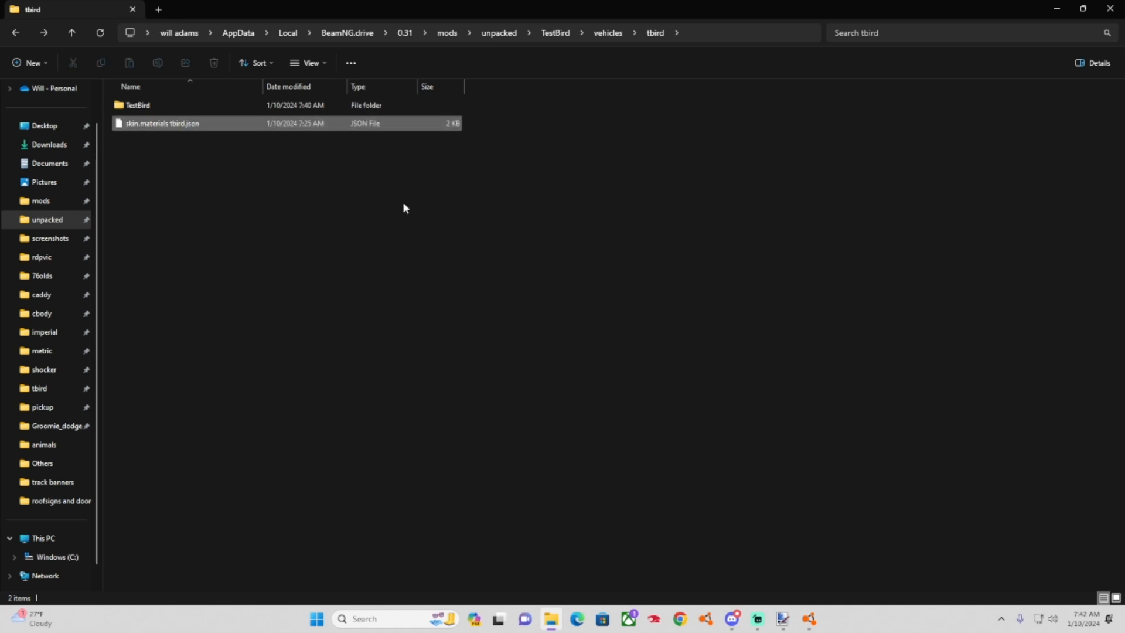
pyautogui.press('Delete')
# Open skin.materials tbird.json from the inner TestBird folder in Notepad++ and review its material names and texture paths.
pyautogui.doubleClick(191, 108)
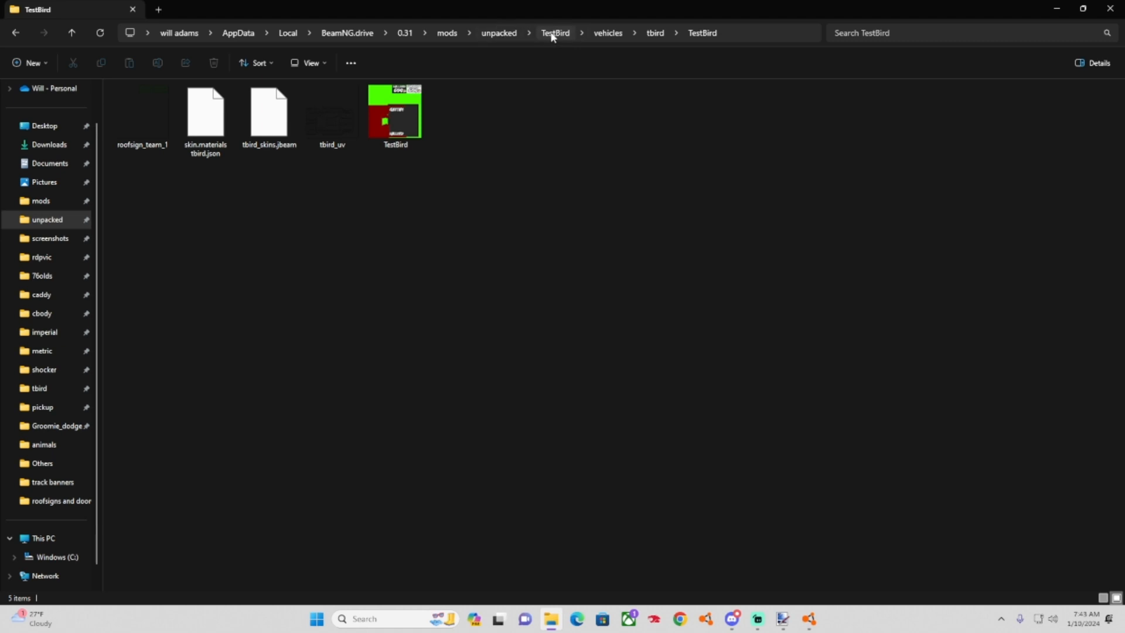
pyautogui.click(221, 123)
pyautogui.rightClick(221, 122)
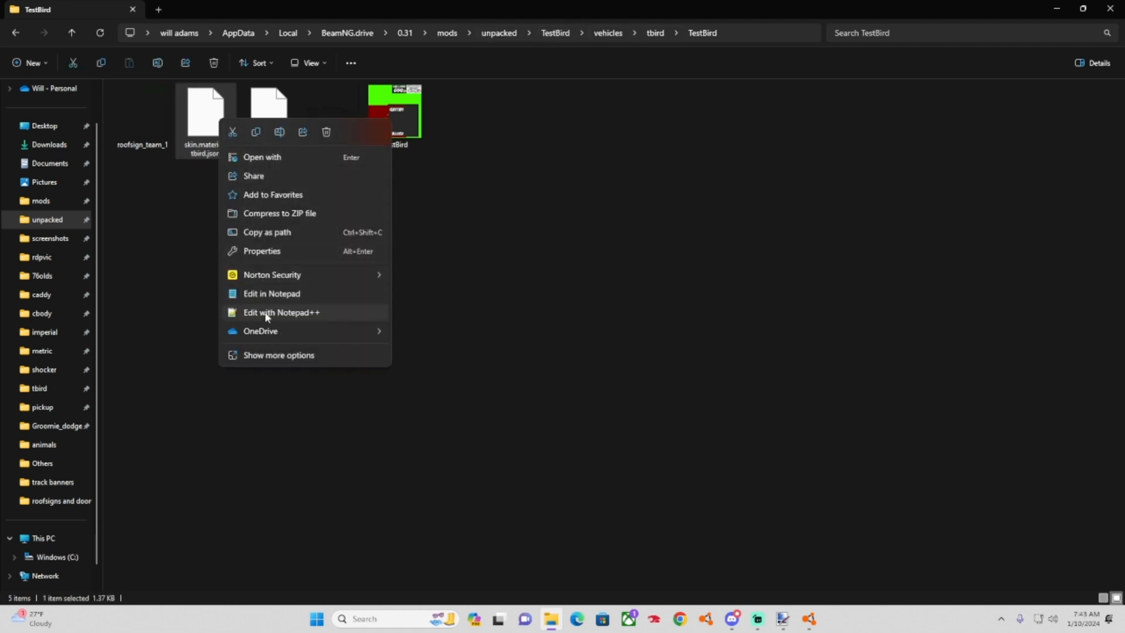
pyautogui.click(271, 312)
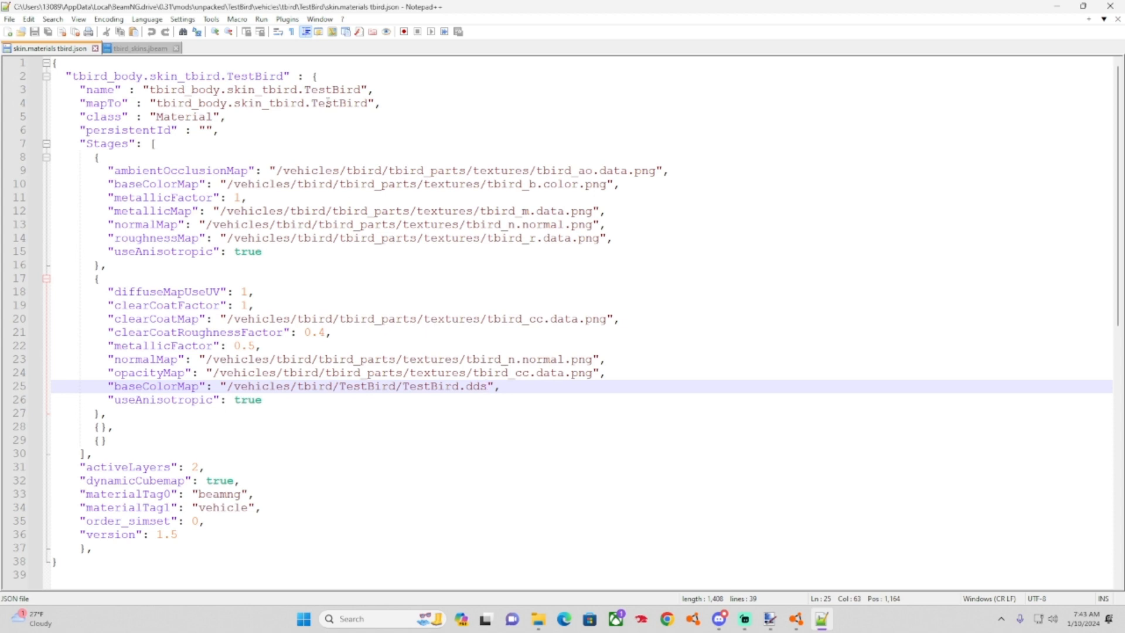
pyautogui.click(11, 18)
pyautogui.click(15, 21)
# Review the skin name and globalSkin entries in tbird_skins.jbeam, and close Notepad++ and the folder window.
pyautogui.click(130, 48)
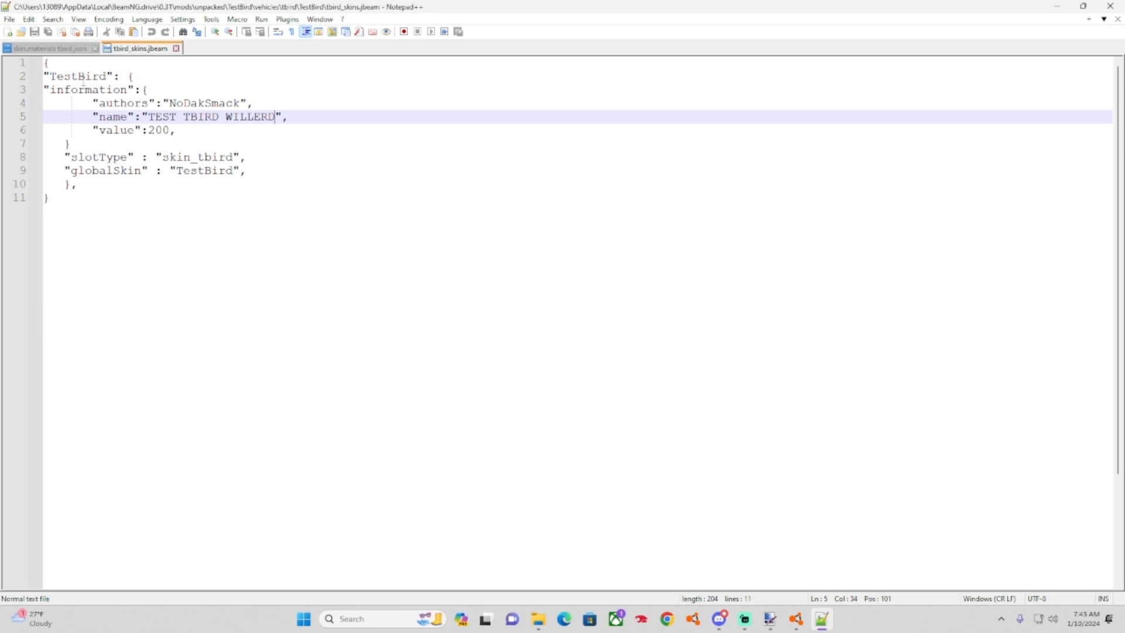
pyautogui.click(11, 19)
pyautogui.click(13, 20)
pyautogui.click(1111, 6)
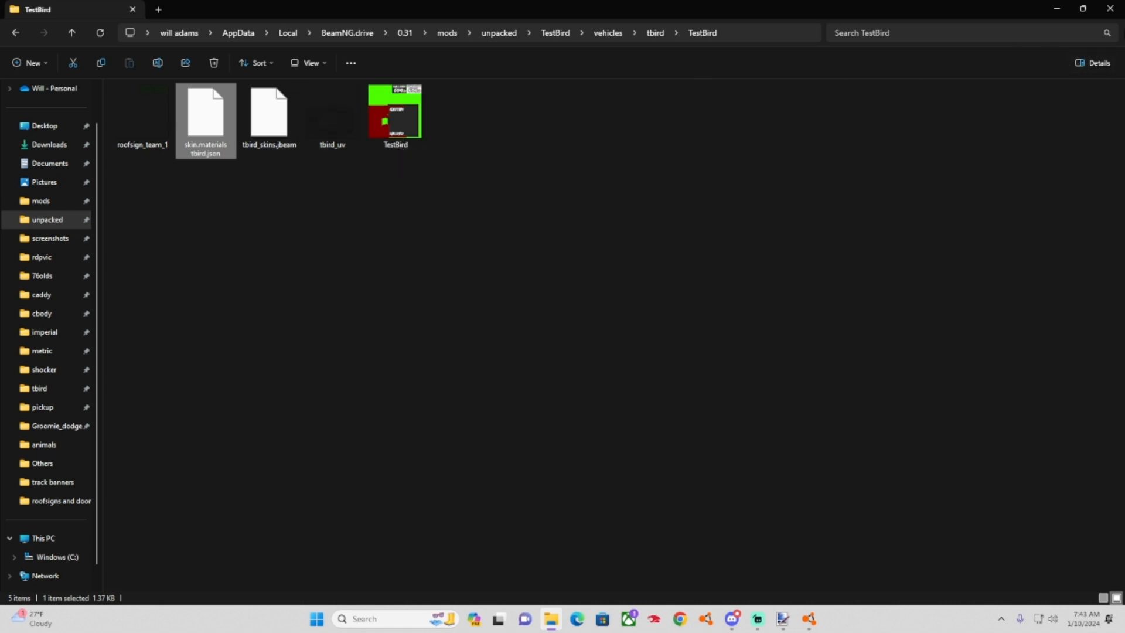
pyautogui.click(1111, 8)
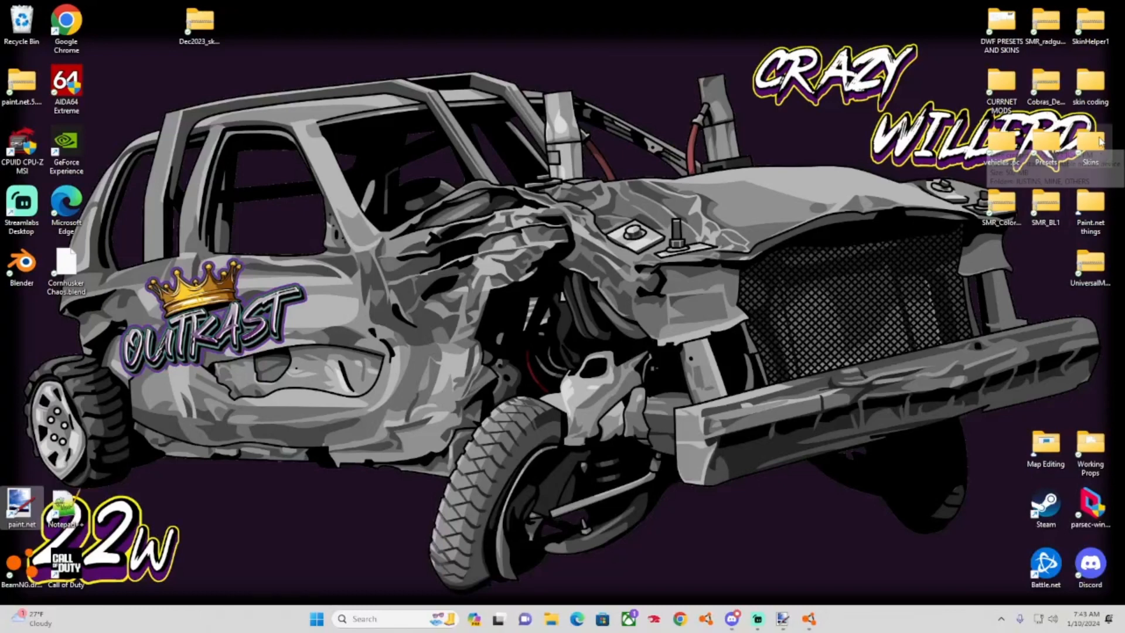
# Inspect the t_bird template's CHANGEME folder under skin coding > NORMAL for its file layout, close it and return to BeamNG.drive.
pyautogui.doubleClick(1102, 88)
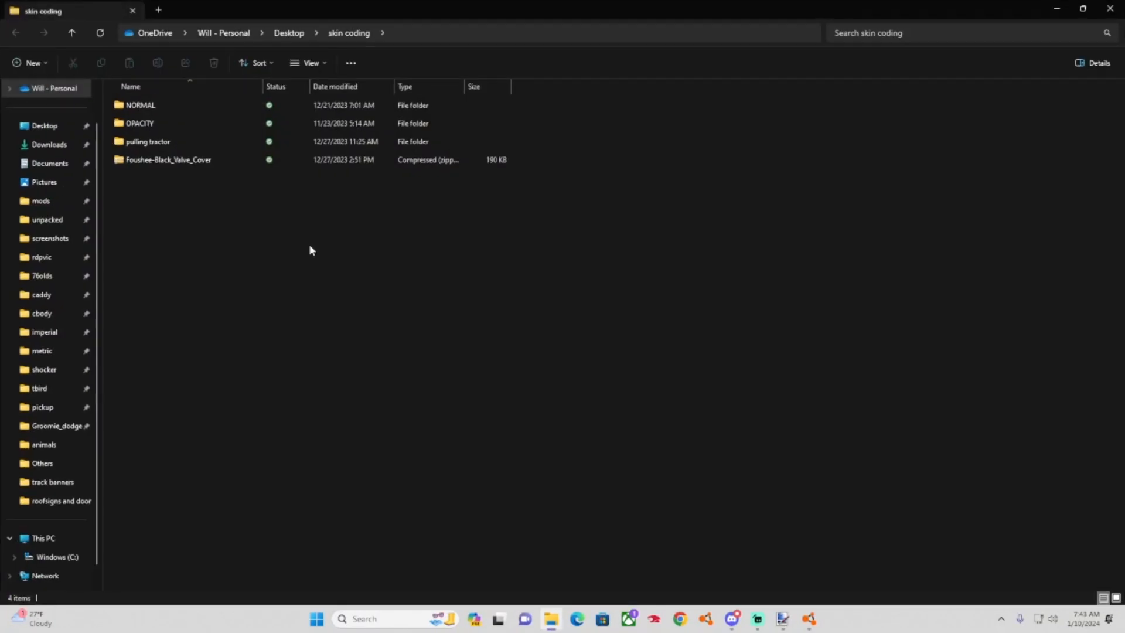
pyautogui.doubleClick(144, 106)
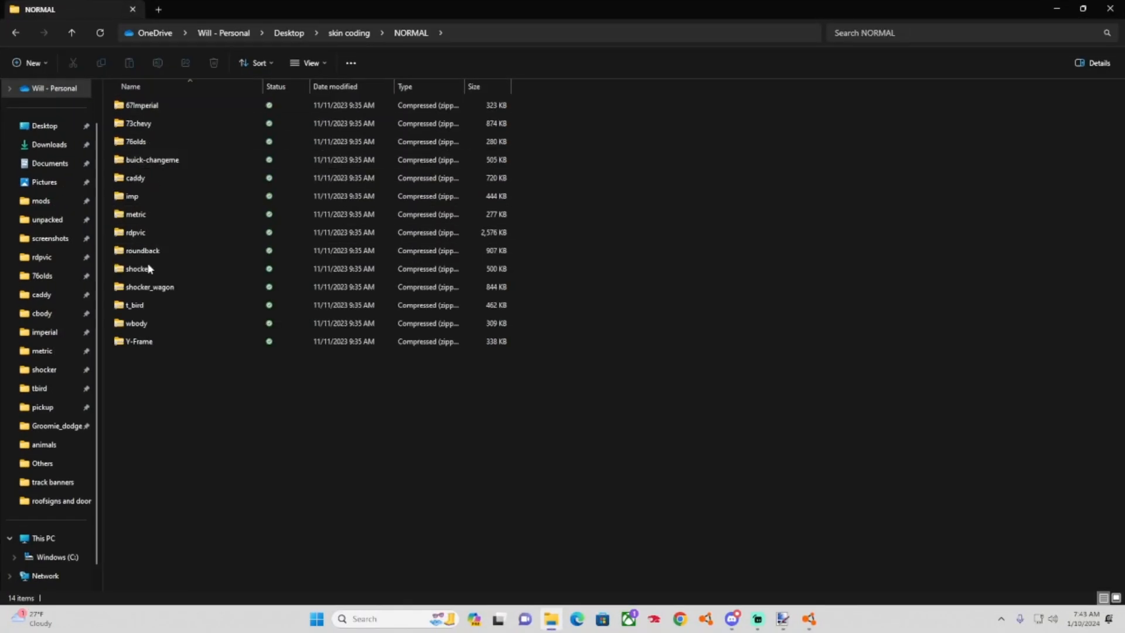
pyautogui.doubleClick(147, 304)
pyautogui.doubleClick(145, 109)
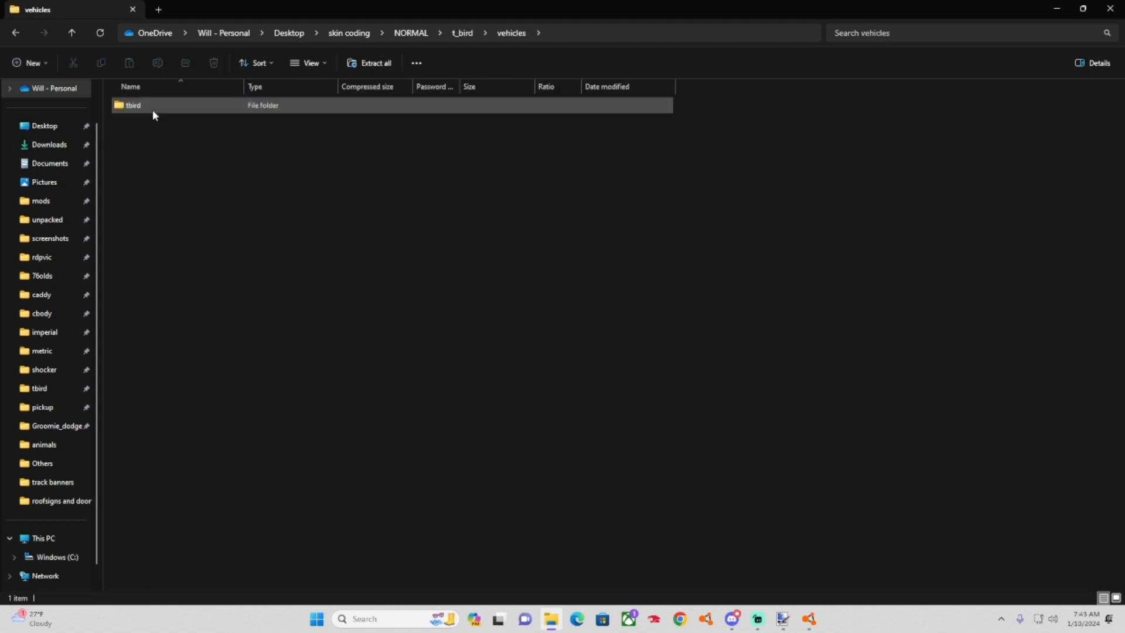
pyautogui.doubleClick(146, 108)
pyautogui.doubleClick(154, 110)
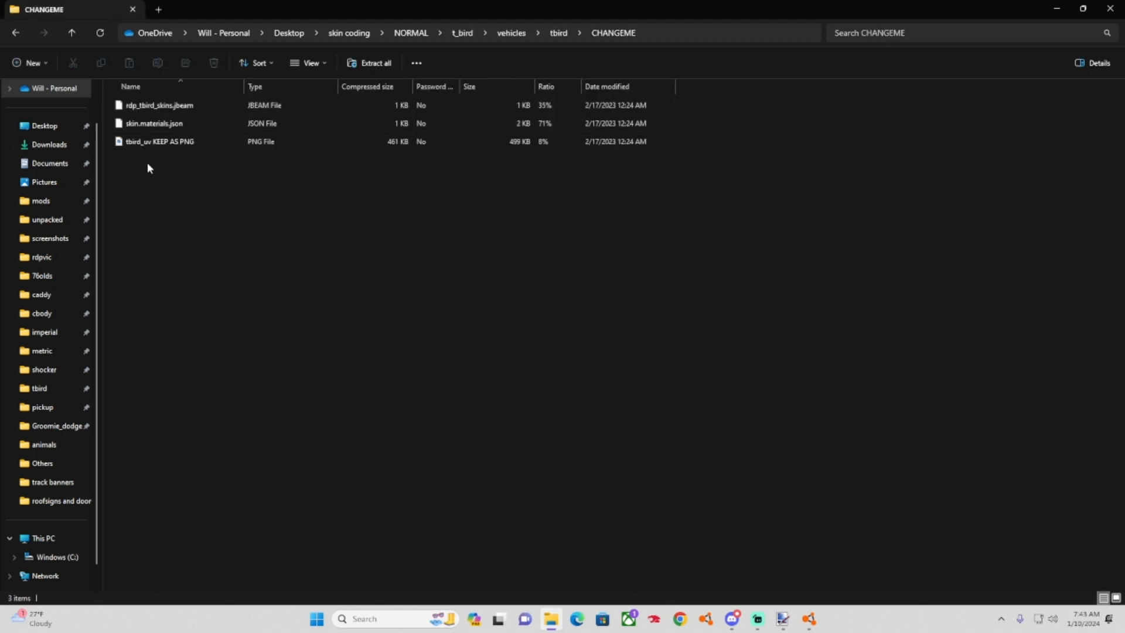
pyautogui.click(1110, 9)
pyautogui.click(809, 618)
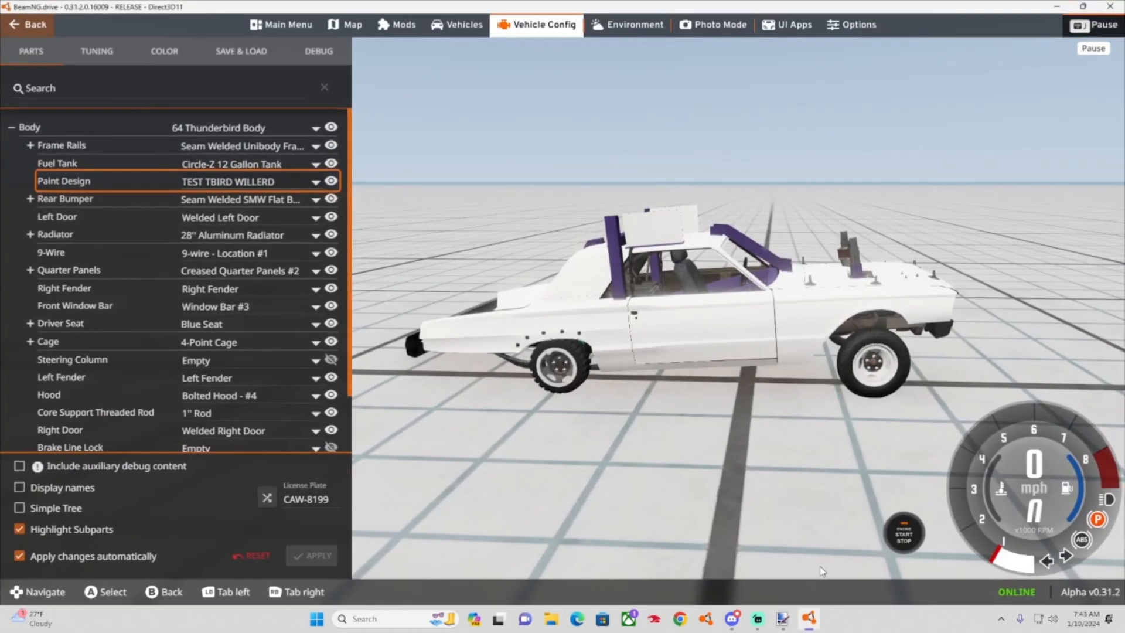
# Switch the Thunderbird's paint design to dan shcell tbird and back to TEST TBIRD WILLERD to compare how the skins display.
pyautogui.click(396, 24)
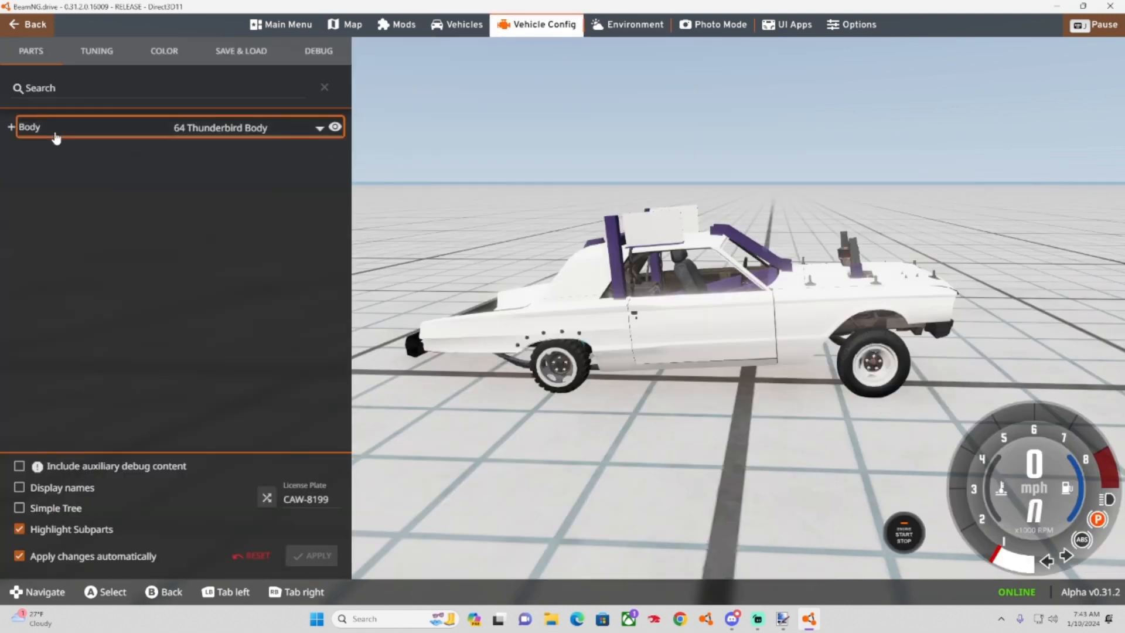
pyautogui.click(54, 130)
pyautogui.click(309, 186)
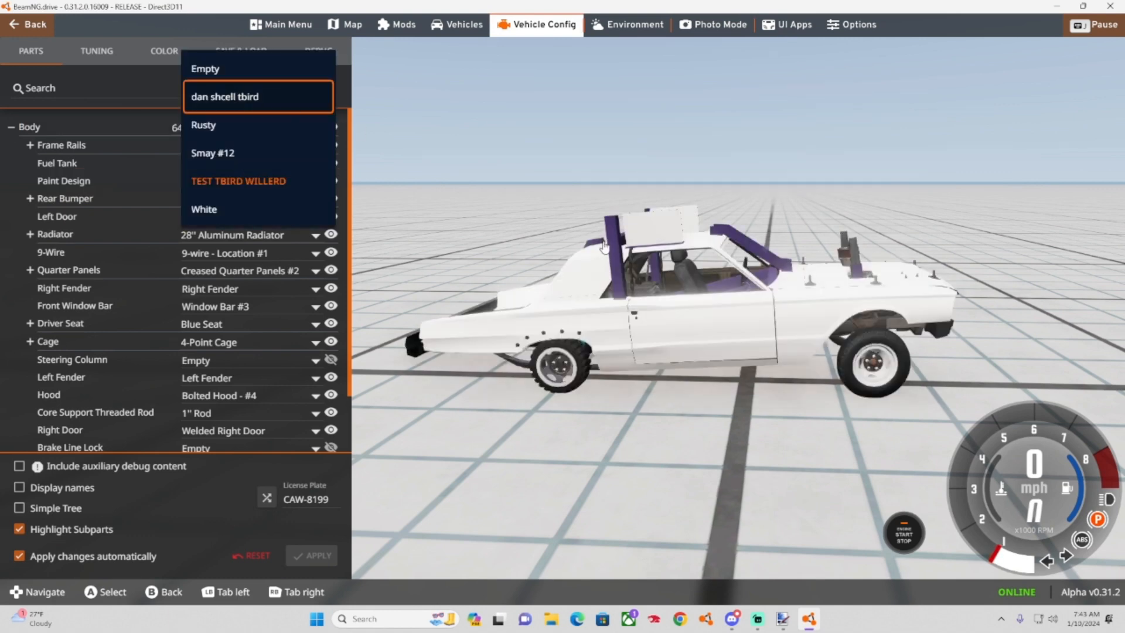
pyautogui.click(235, 97)
pyautogui.click(233, 187)
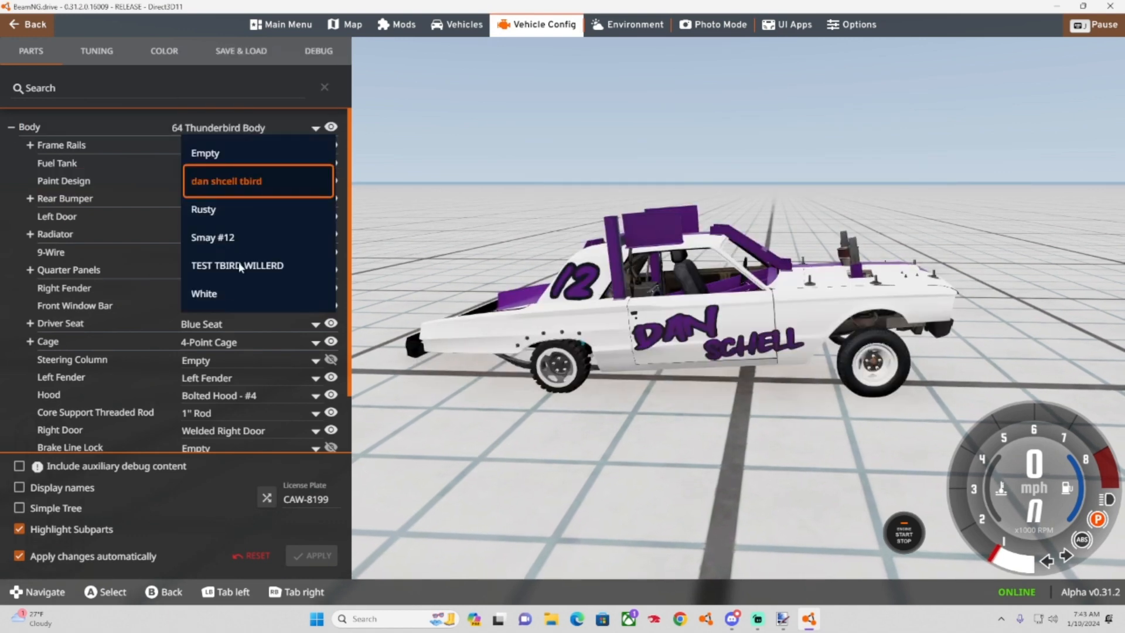
pyautogui.press('Return')
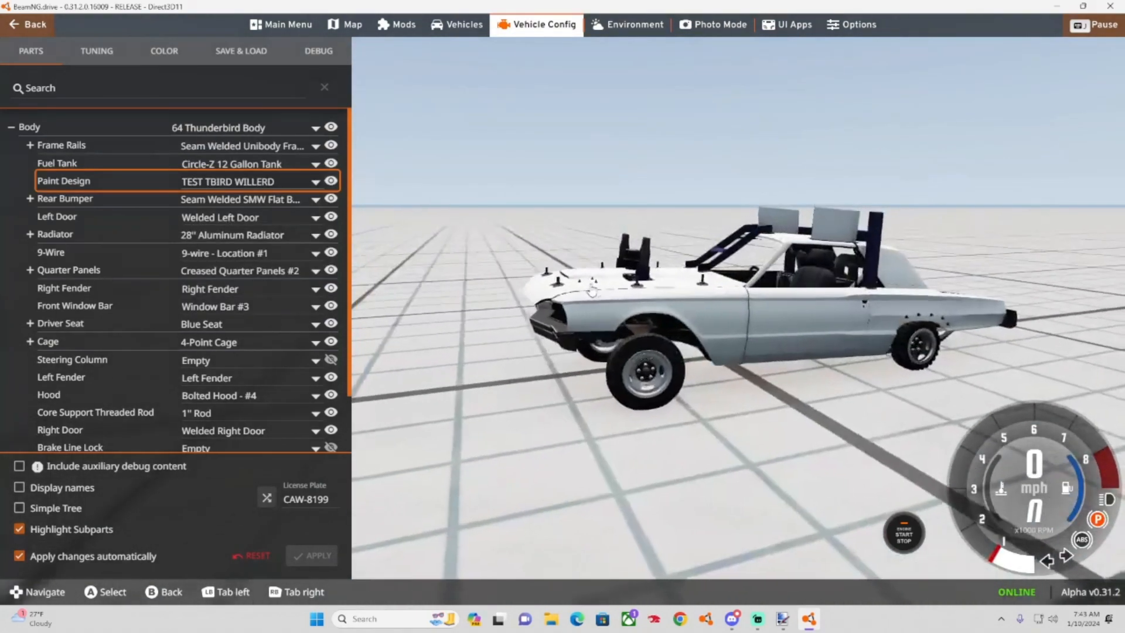
# Quit BeamNG.drive and open the t_bird template archive under skin coding > NORMAL in a smaller window.
pyautogui.click(275, 20)
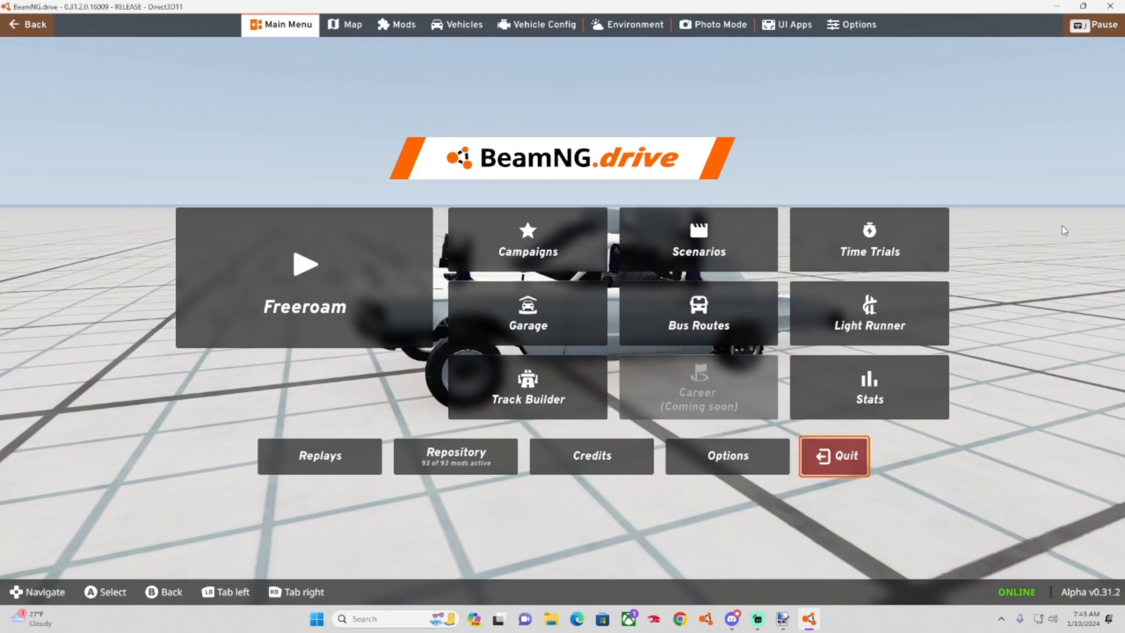
pyautogui.click(829, 453)
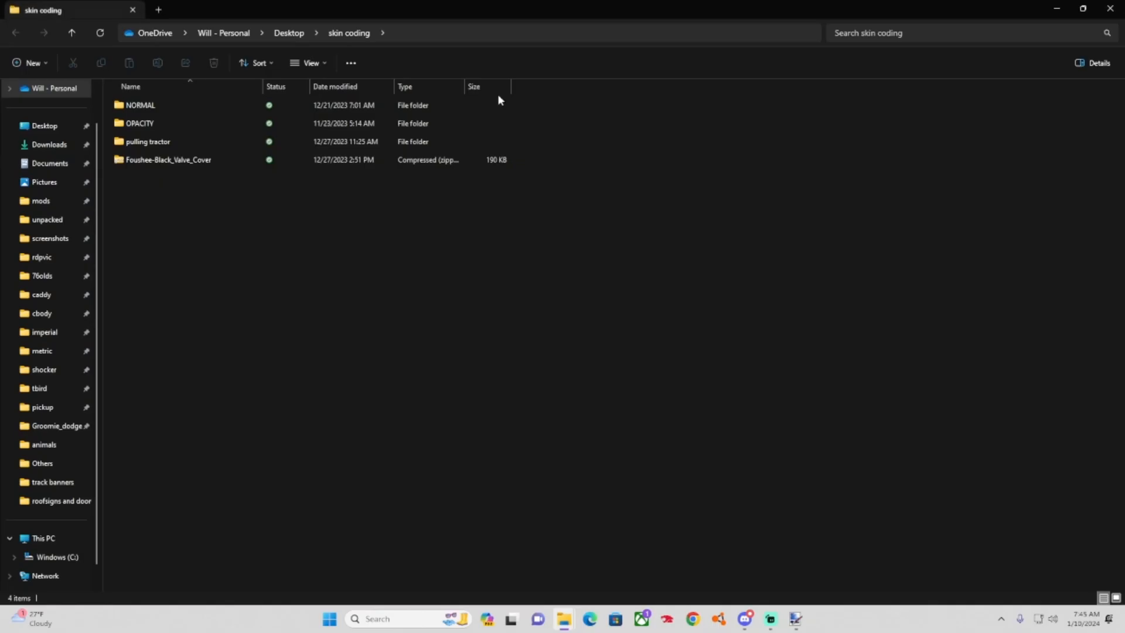
pyautogui.doubleClick(155, 107)
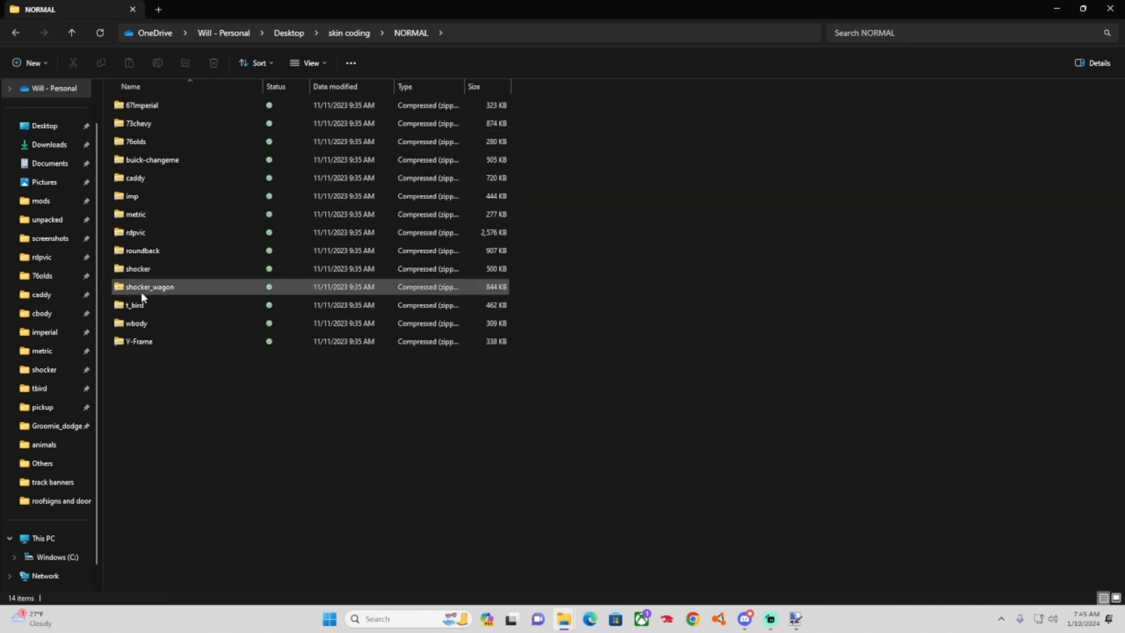
pyautogui.doubleClick(144, 306)
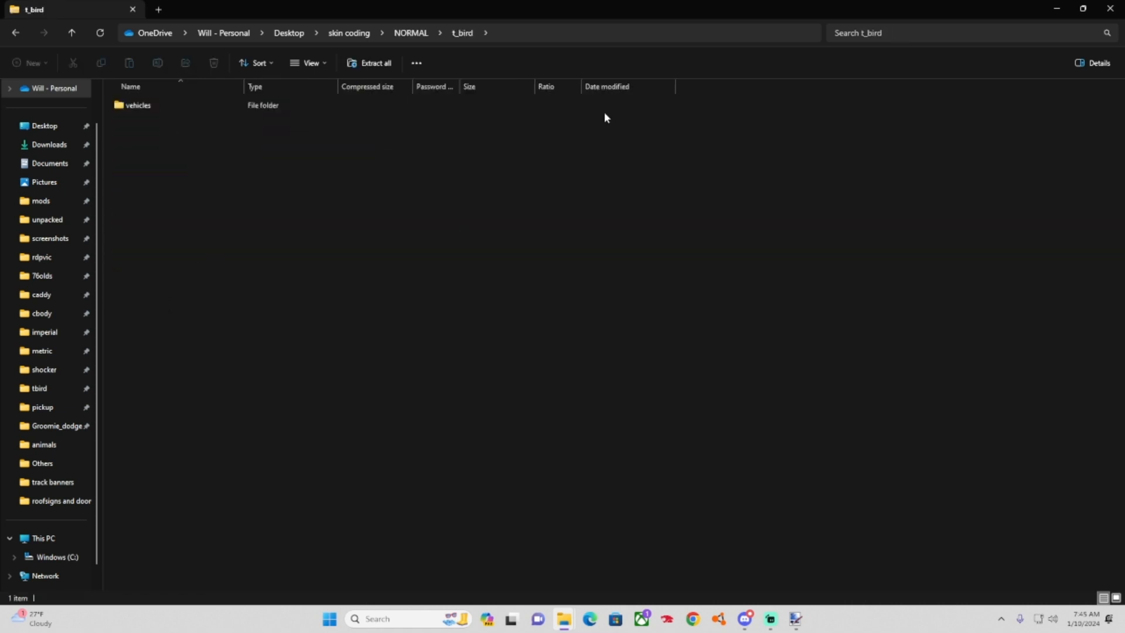
pyautogui.click(1083, 8)
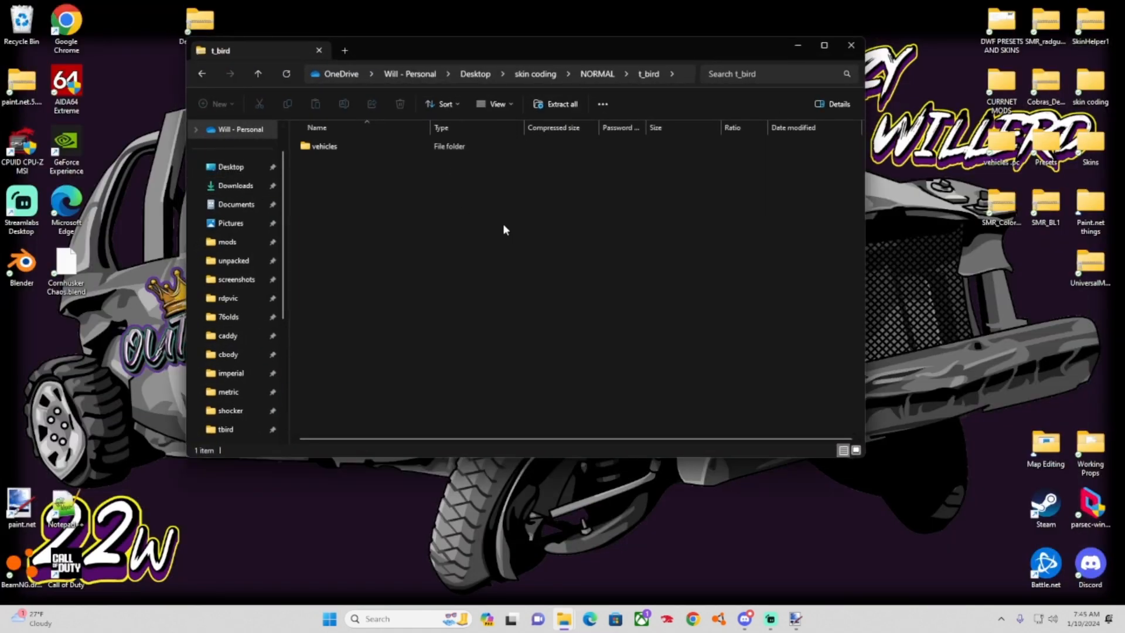
# Create a new folder named TestTbird in the unpacked mods folder and open it.
pyautogui.click(235, 261)
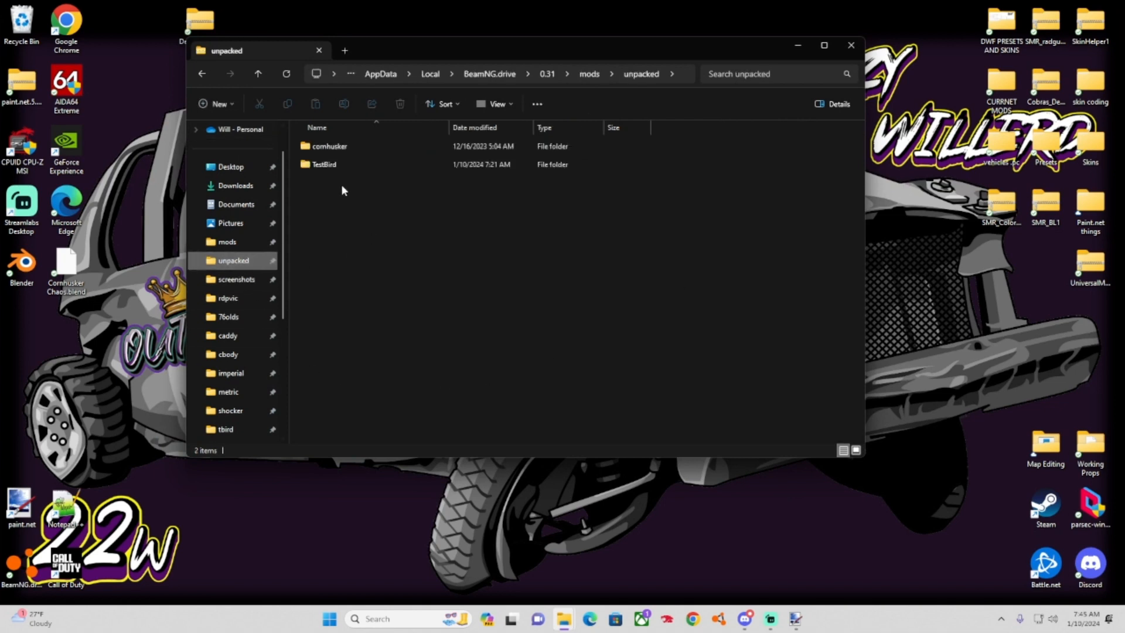
pyautogui.rightClick(335, 222)
pyautogui.moveTo(395, 312)
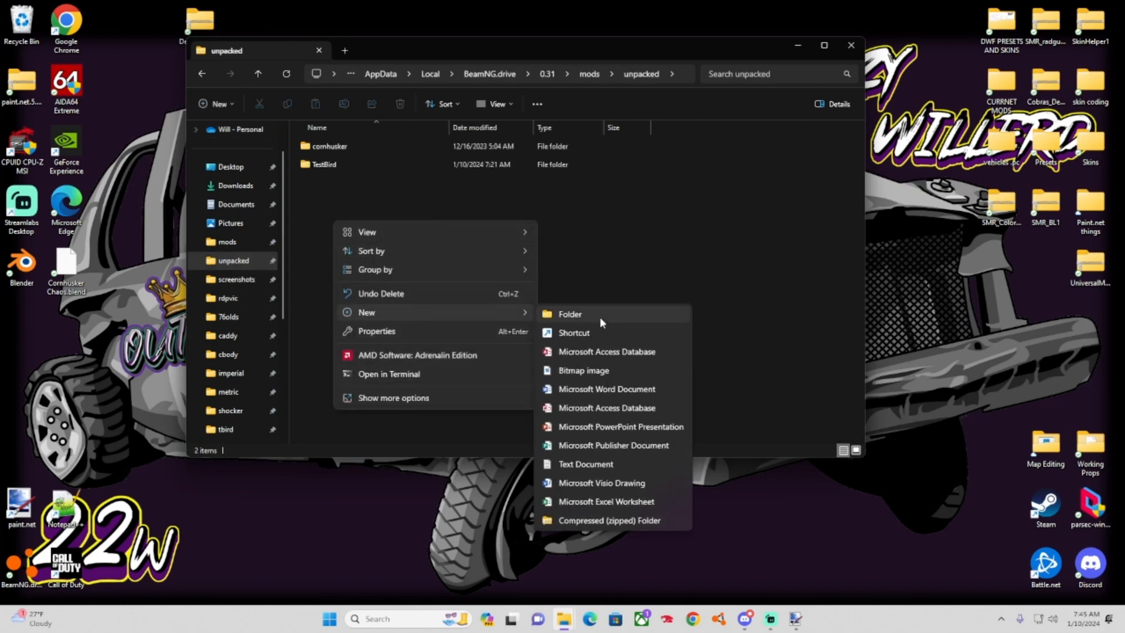
pyautogui.click(599, 317)
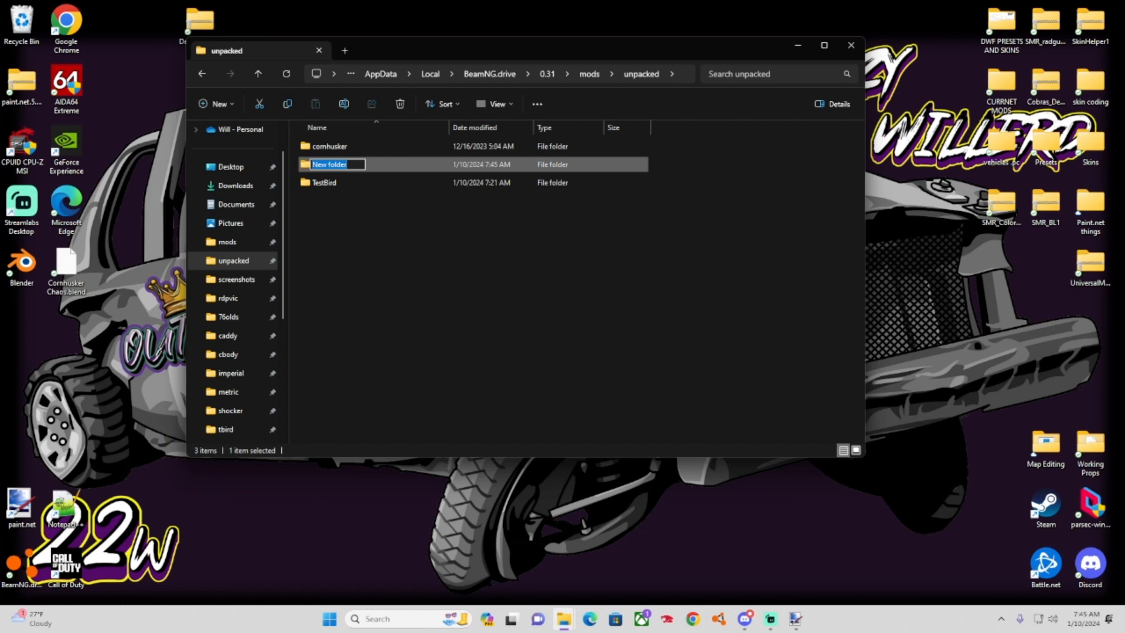
pyautogui.write('TestTbird')
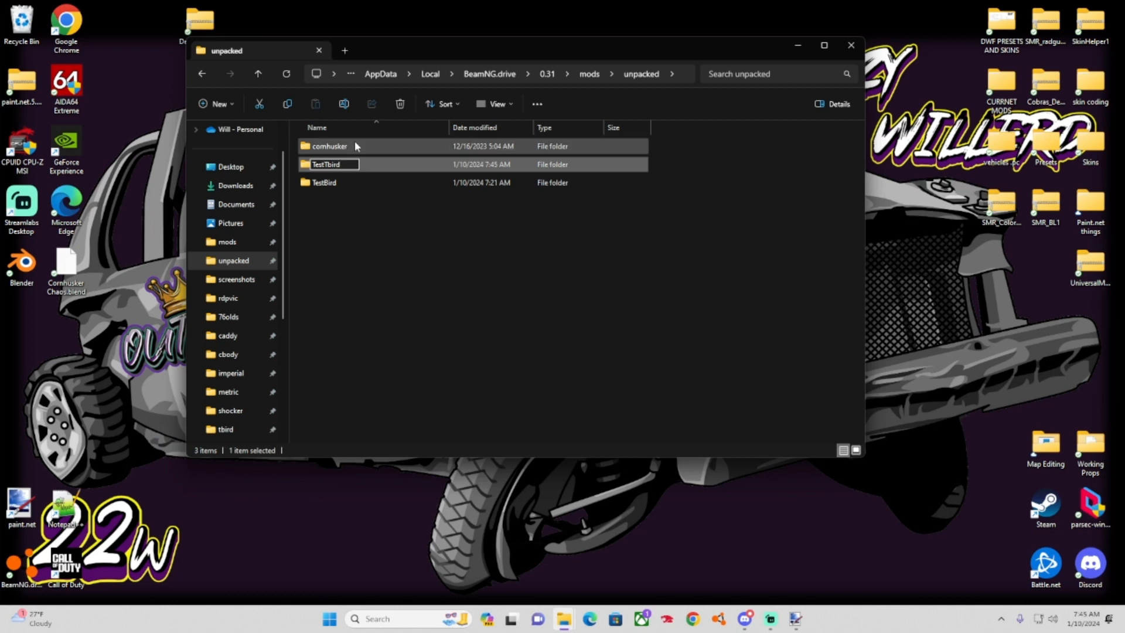
pyautogui.click(332, 217)
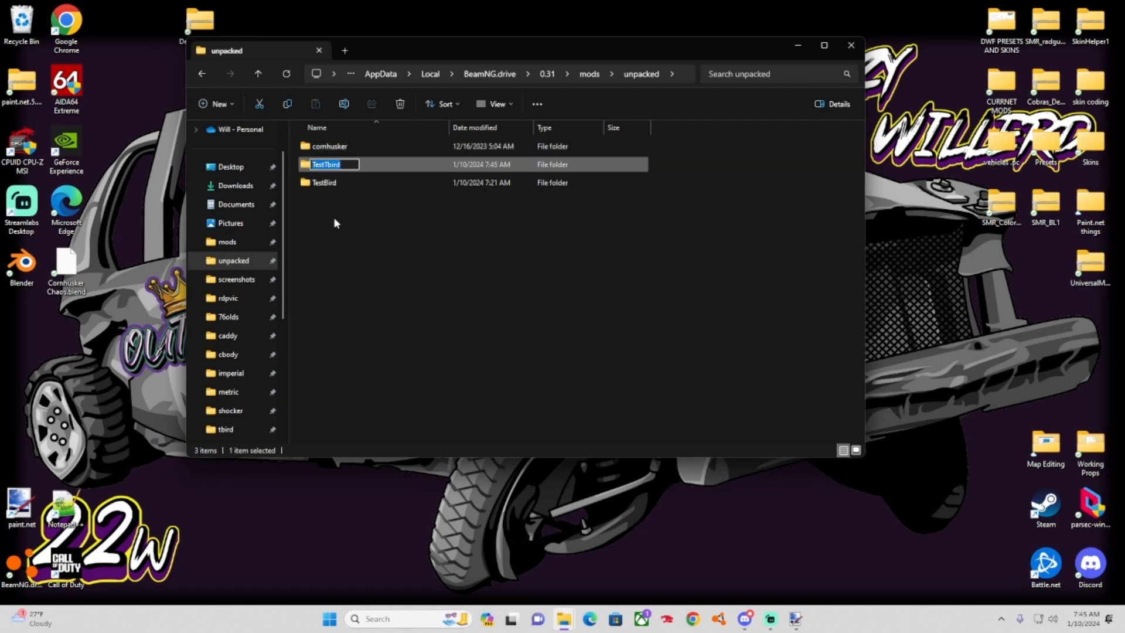
pyautogui.doubleClick(341, 182)
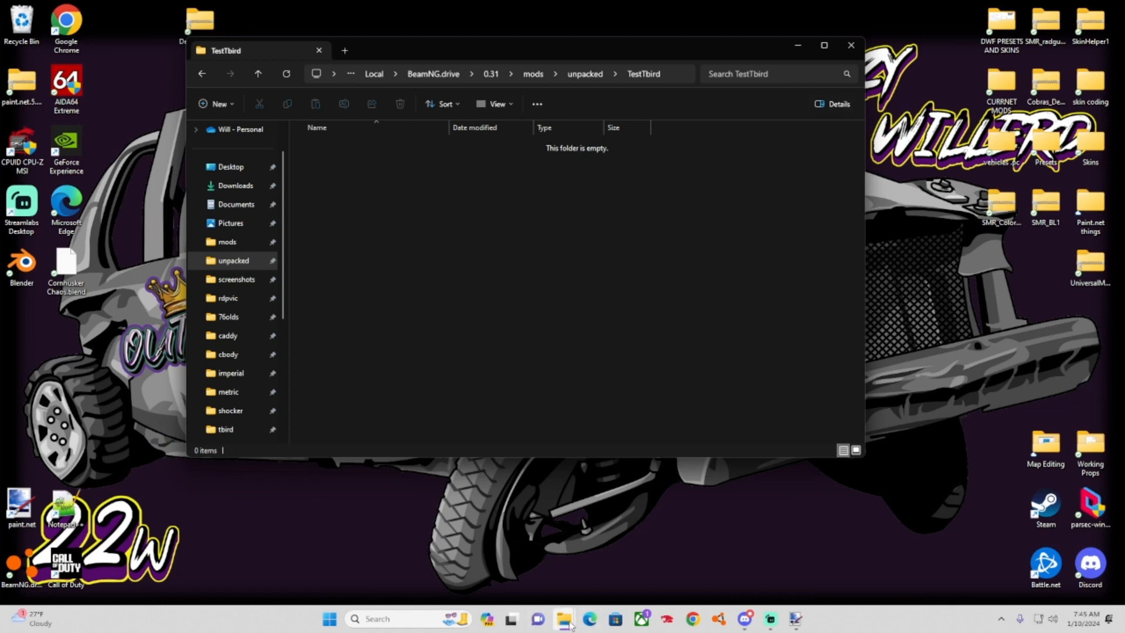
# Close the old TestBird folder window and open the skin coding folder from the desktop.
pyautogui.moveTo(570, 626)
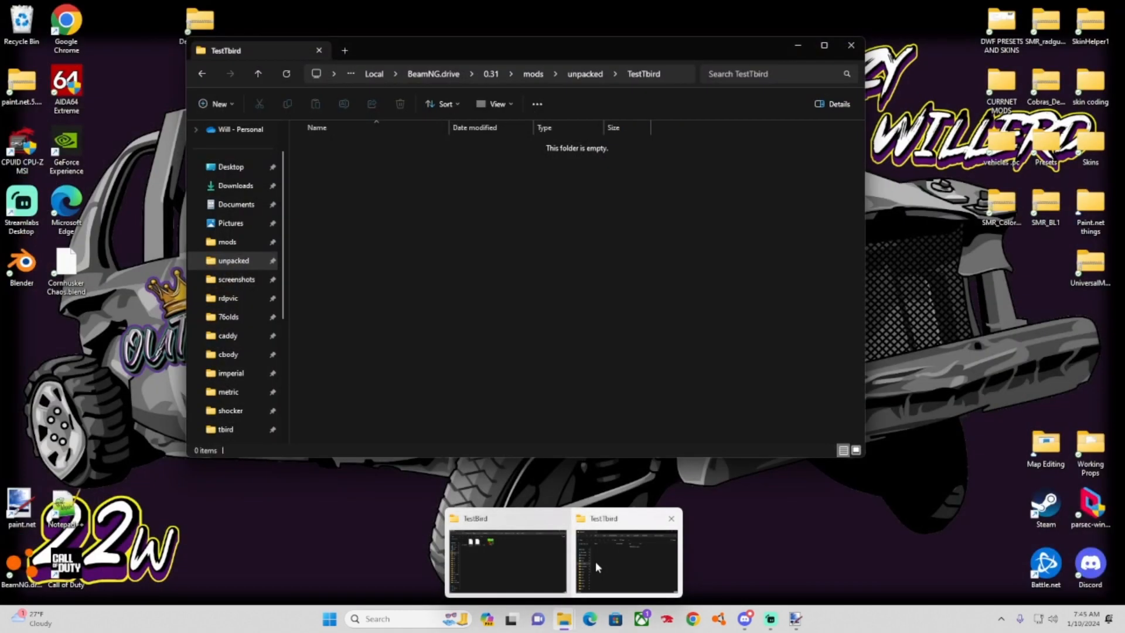
pyautogui.click(508, 562)
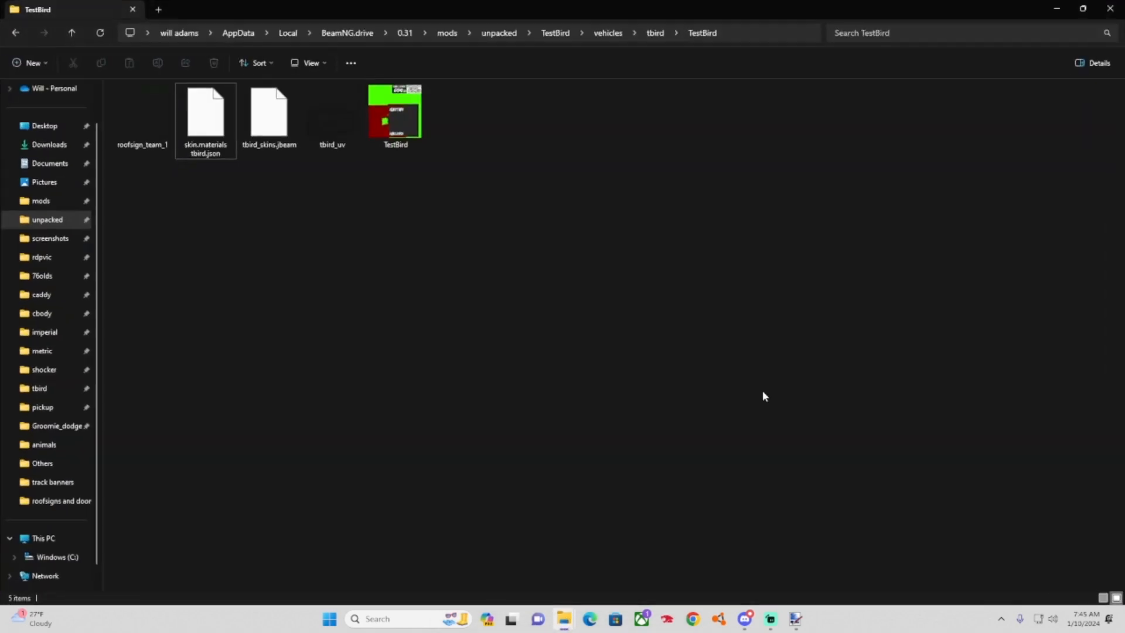
pyautogui.click(1108, 9)
pyautogui.doubleClick(1094, 83)
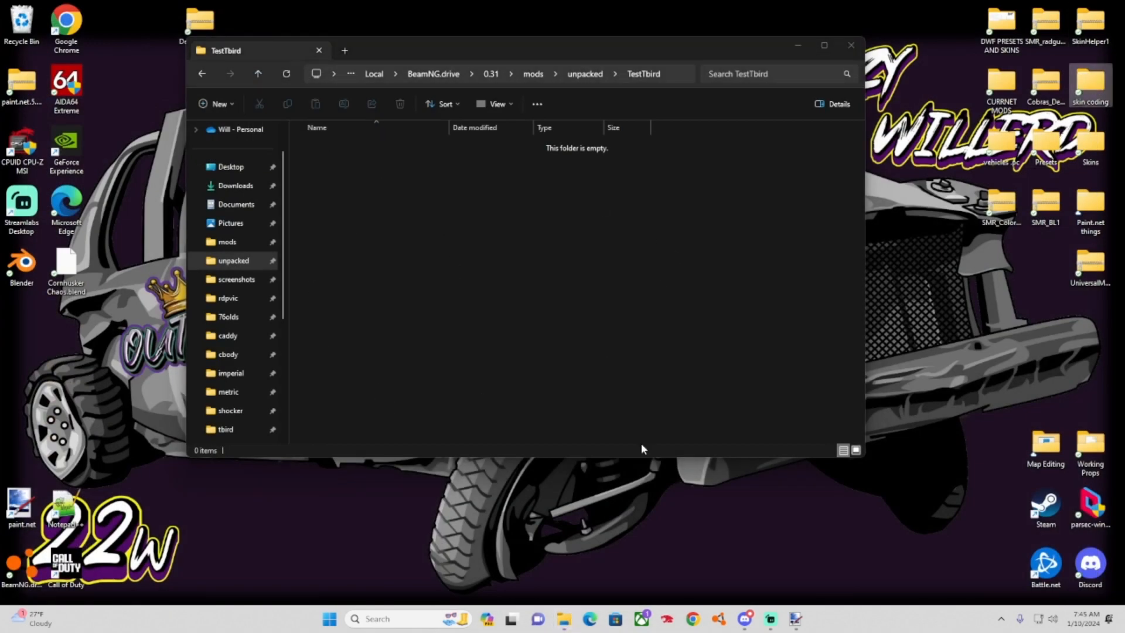
pyautogui.doubleClick(1084, 88)
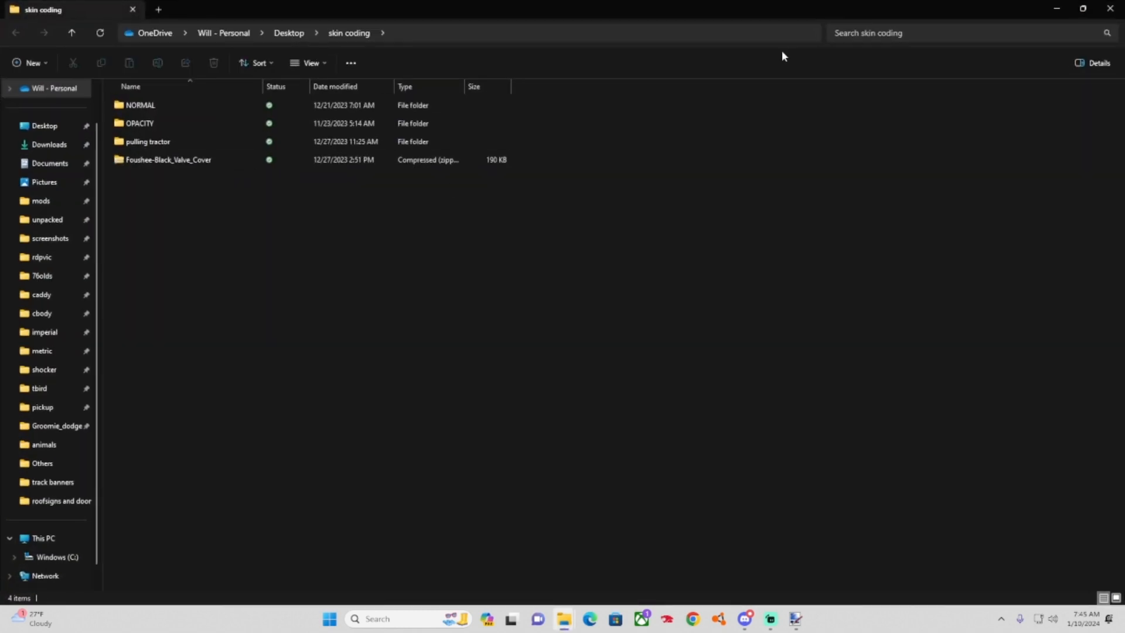
# Copy the vehicles folder from the t_bird template under NORMAL into the new TestTbird folder, and close the template window.
pyautogui.click(1089, 10)
pyautogui.moveTo(418, 37); pyautogui.dragTo(684, 64)
pyautogui.doubleClick(564, 155)
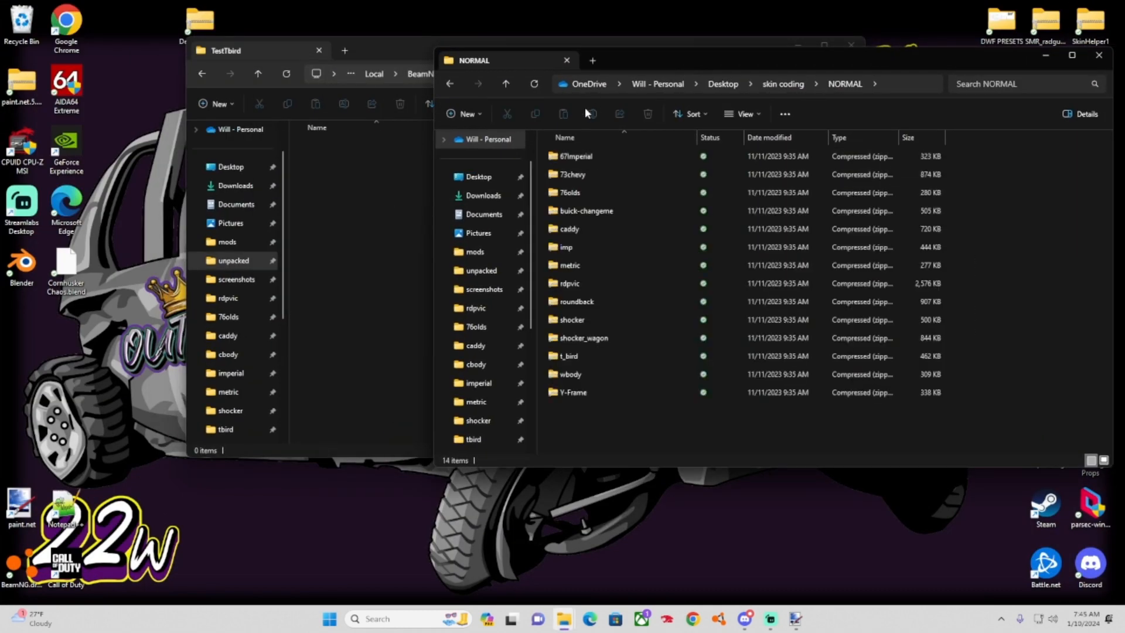
pyautogui.click(572, 357)
pyautogui.doubleClick(571, 357)
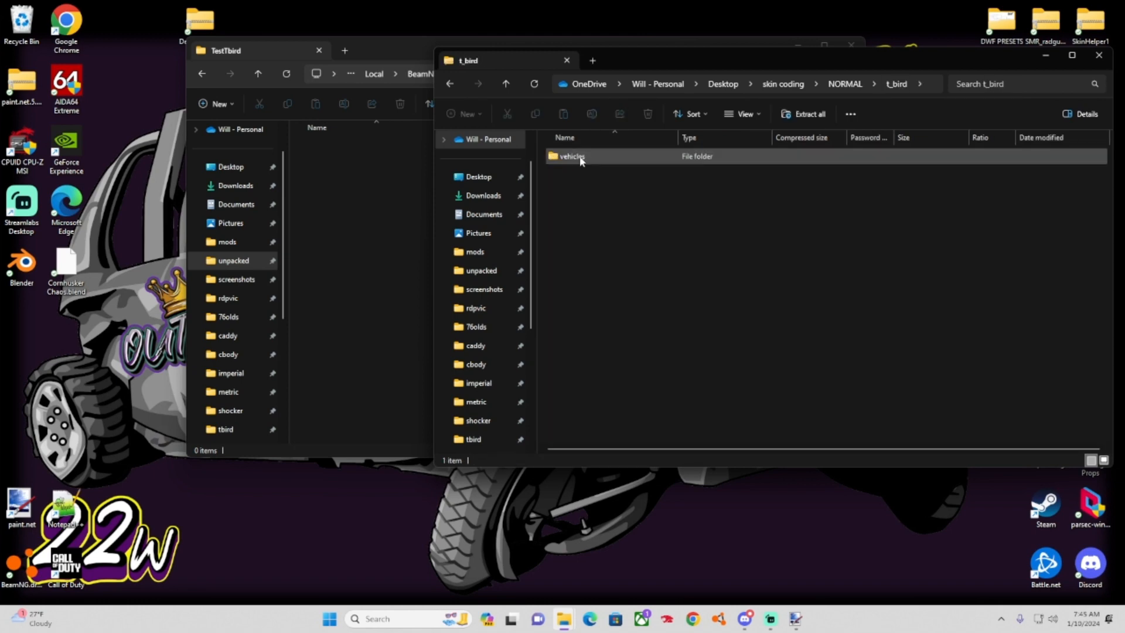
pyautogui.moveTo(580, 160); pyautogui.dragTo(390, 246)
pyautogui.click(1000, 198)
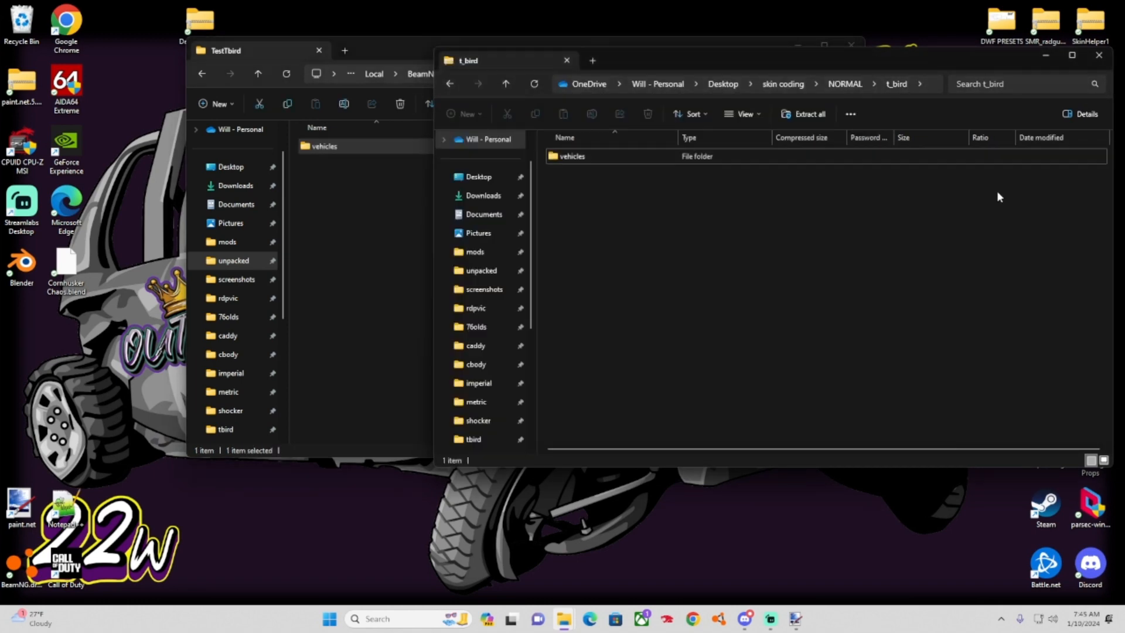
pyautogui.click(1099, 55)
# Rename the CHANGEME folder inside the new mod's vehicles > tbird folder as TestTbird.
pyautogui.doubleClick(368, 148)
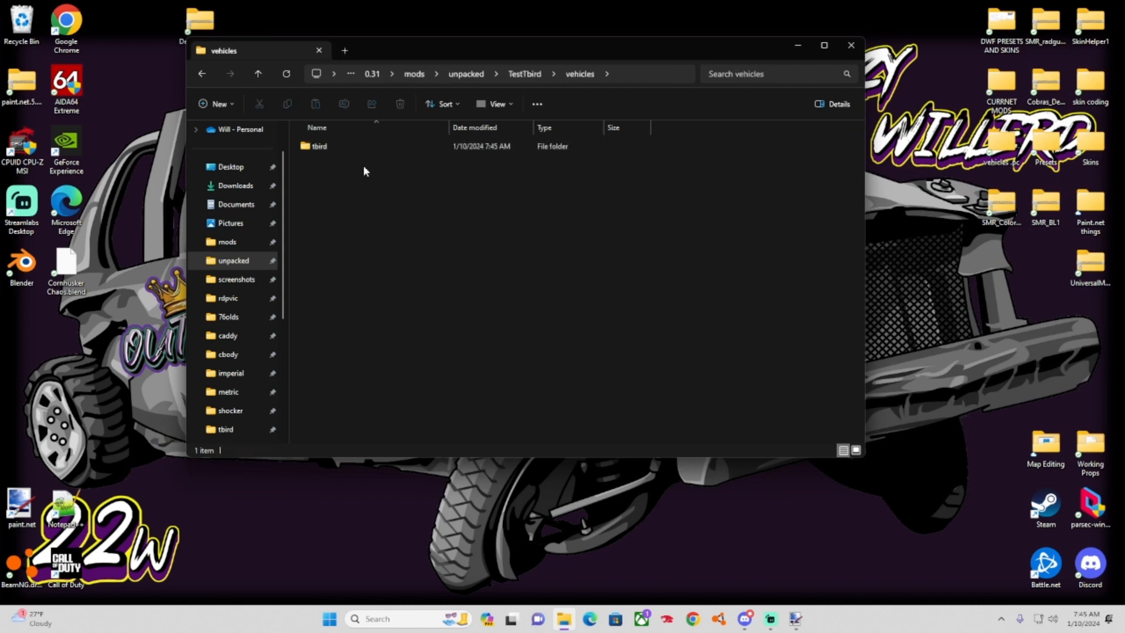
pyautogui.doubleClick(351, 147)
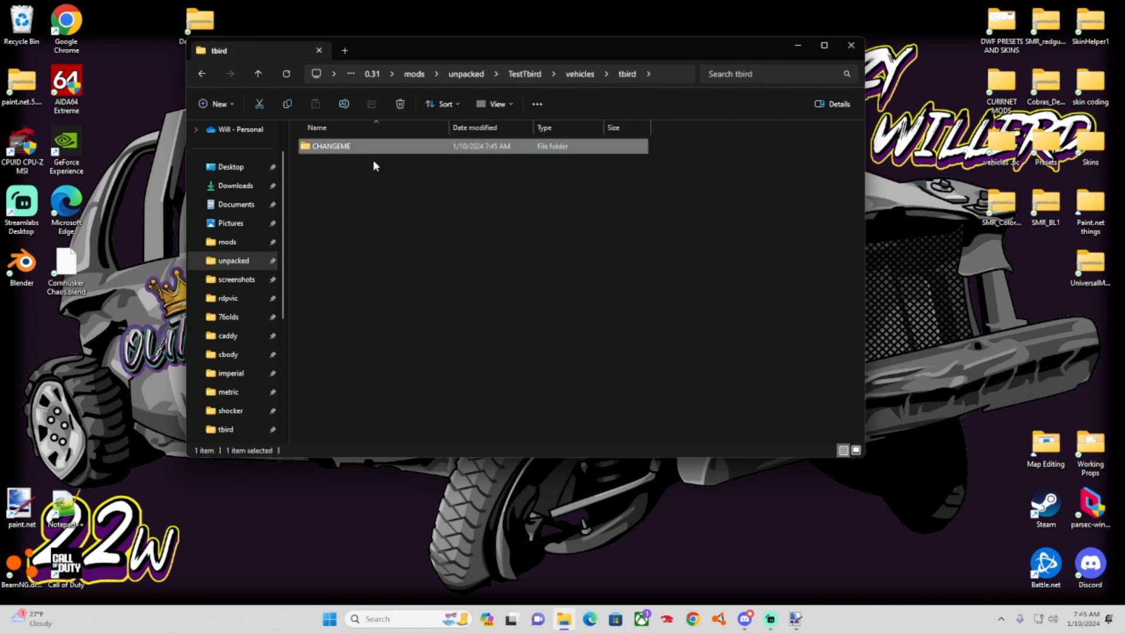
pyautogui.click(345, 104)
pyautogui.write('TestTbird')
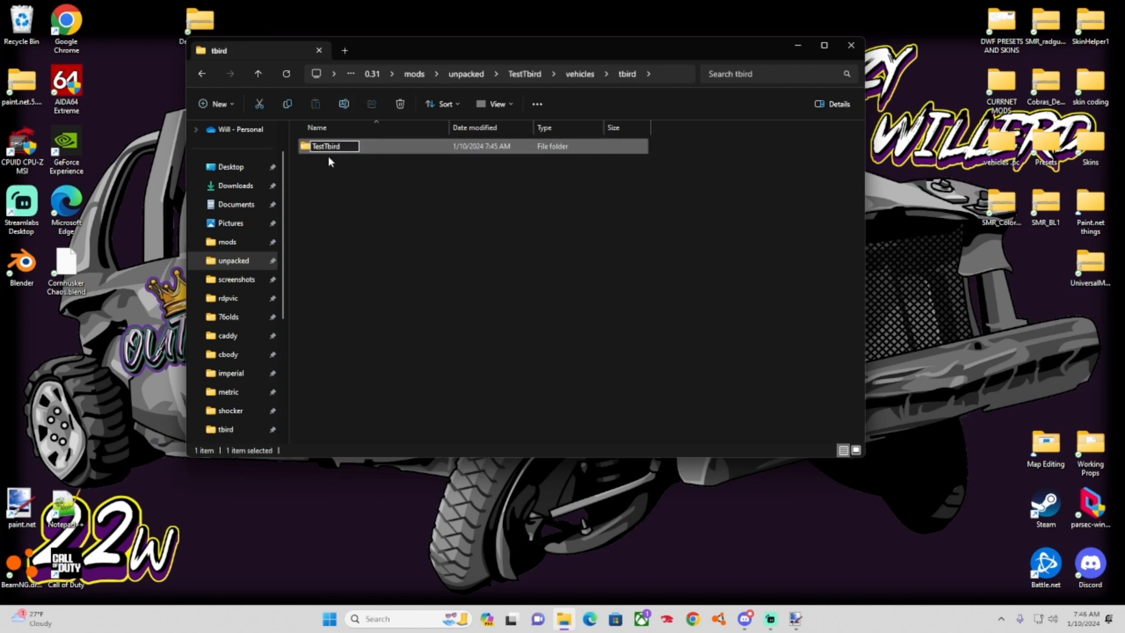
pyautogui.click(360, 159)
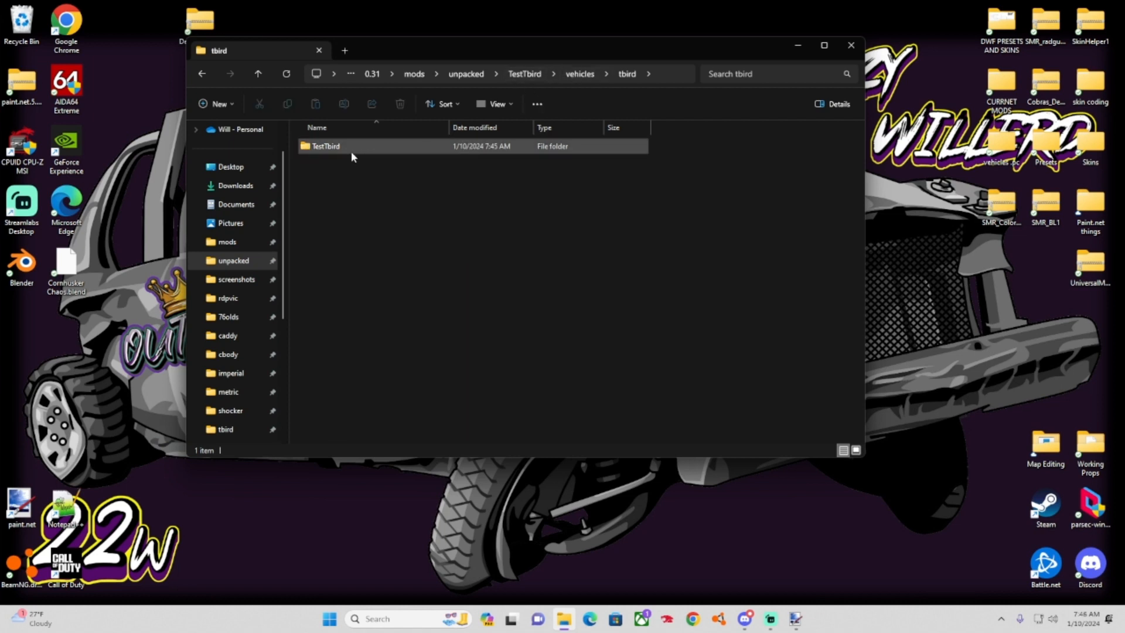
# Open skin.materials.json from the renamed TestTbird folder in Notepad++.
pyautogui.doubleClick(350, 151)
pyautogui.click(351, 171)
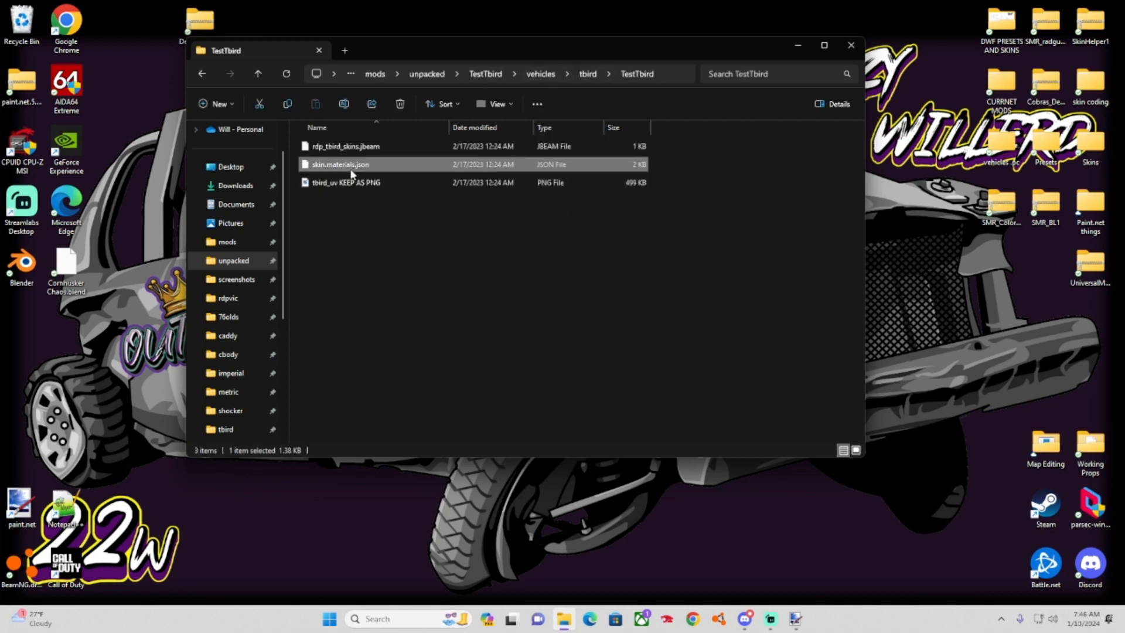
pyautogui.rightClick(351, 173)
pyautogui.click(401, 366)
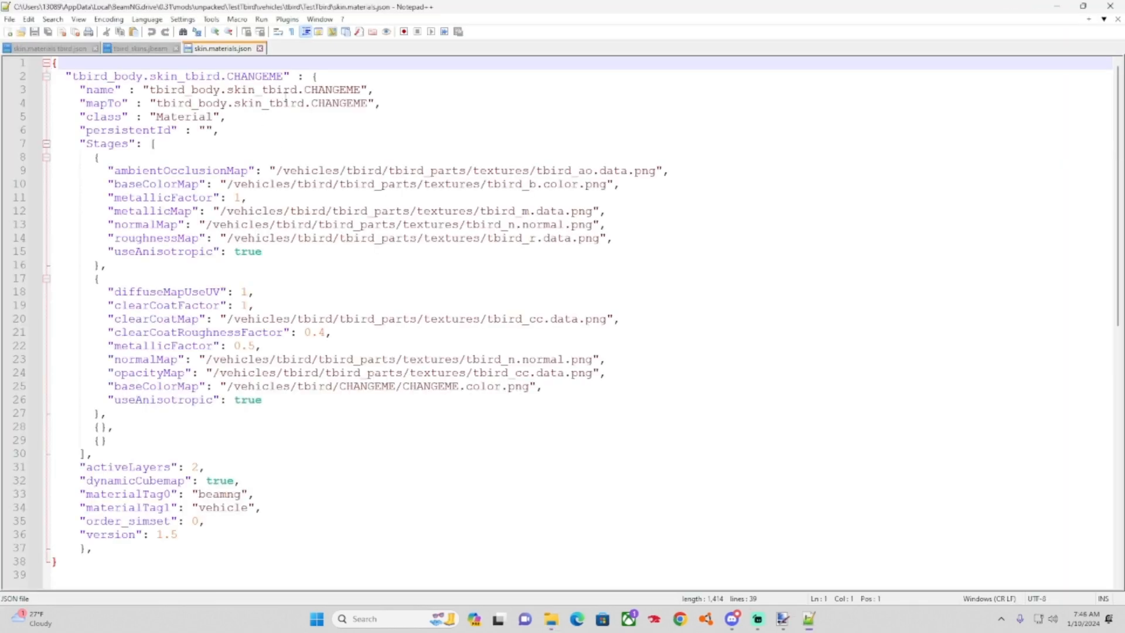
# Replace every occurrence of CHANGEME in skin.materials.json with TestTbird and close the Replace dialog.
pyautogui.doubleClick(259, 77)
pyautogui.click(52, 18)
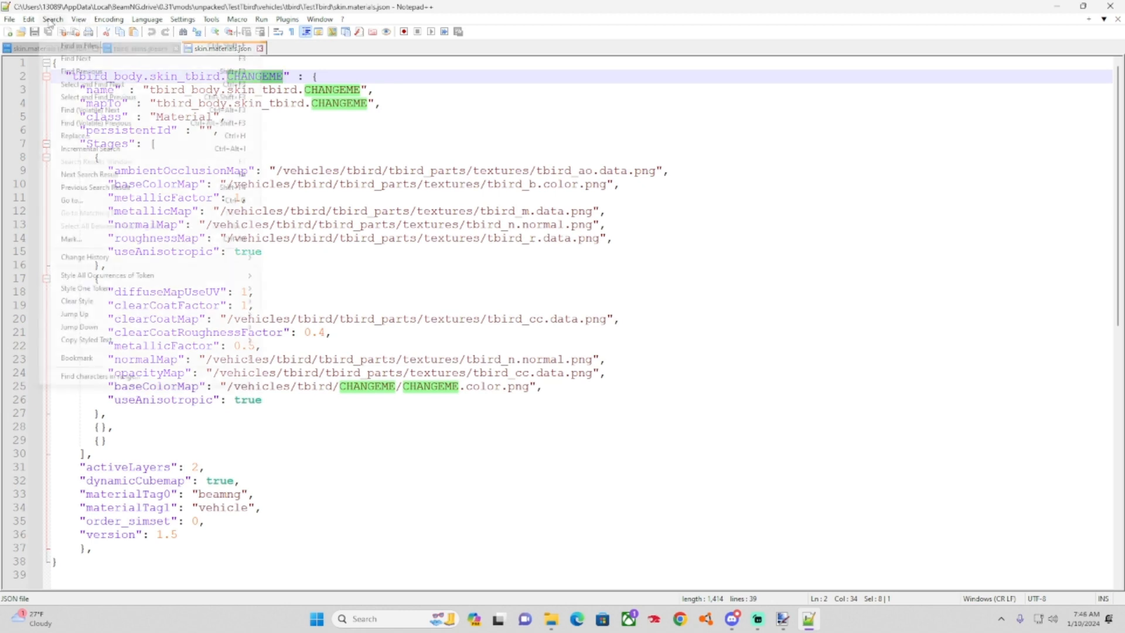
pyautogui.click(235, 136)
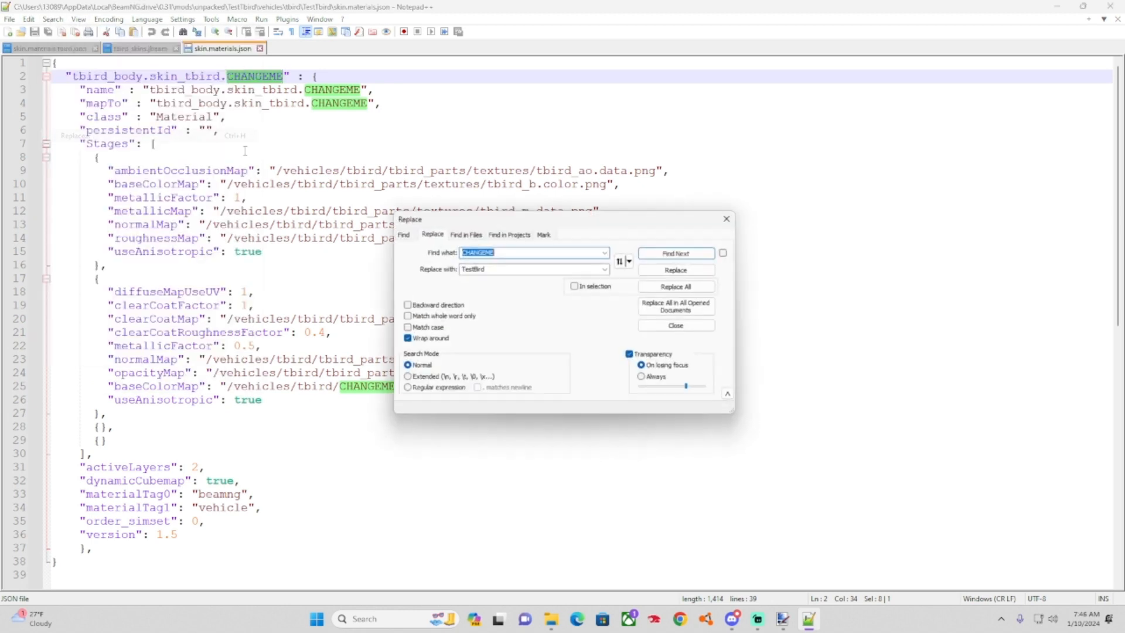
pyautogui.doubleClick(484, 270)
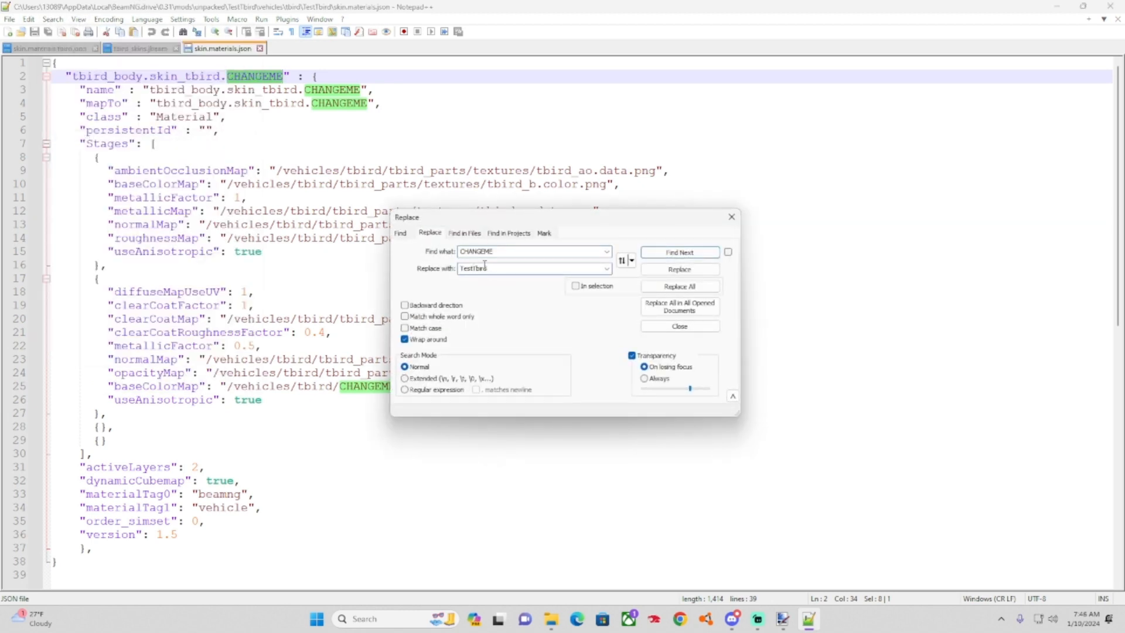
pyautogui.click(679, 287)
pyautogui.click(732, 217)
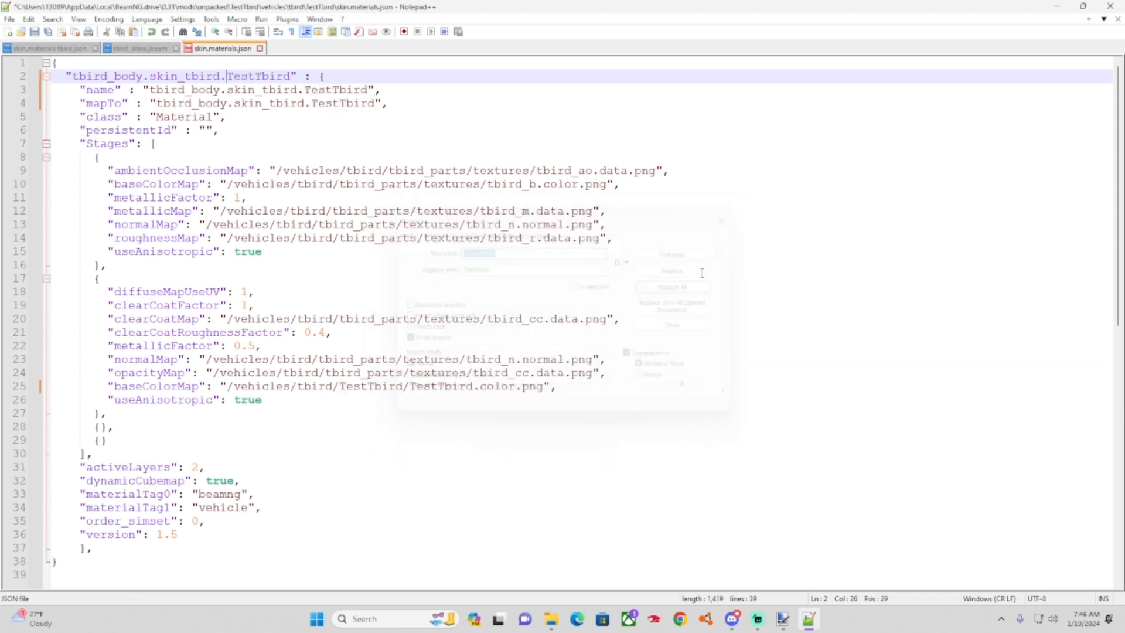
# Change the TestTbird texture extension in the second baseColorMap line of skin.materials.json to dds, save the file and close Notepad++.
pyautogui.moveTo(479, 386); pyautogui.dragTo(563, 387)
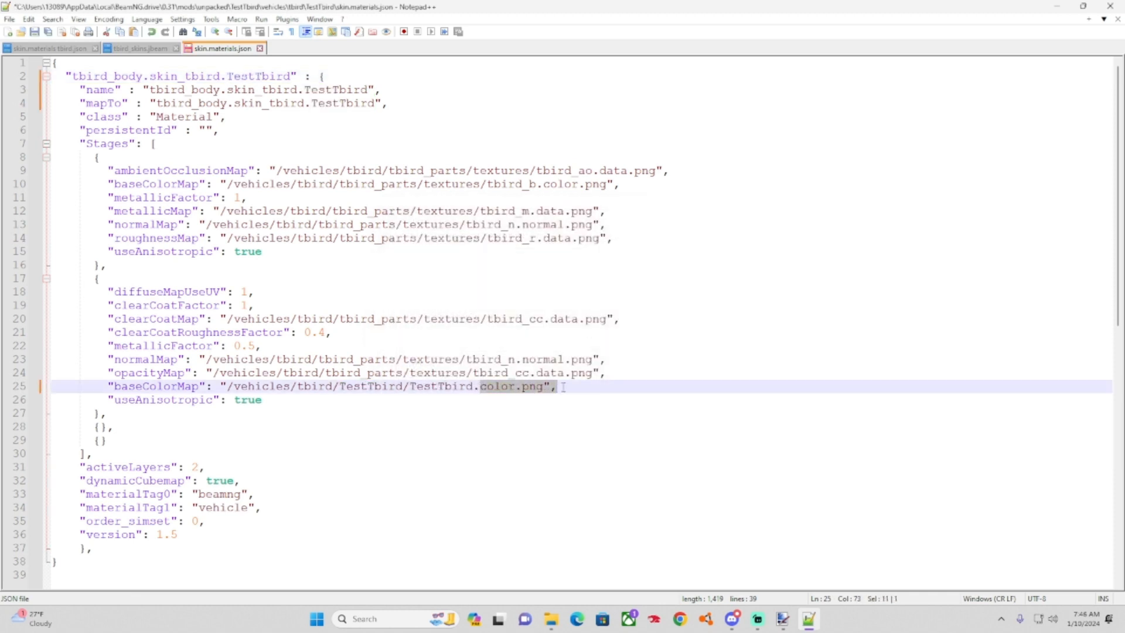
pyautogui.click(51, 48)
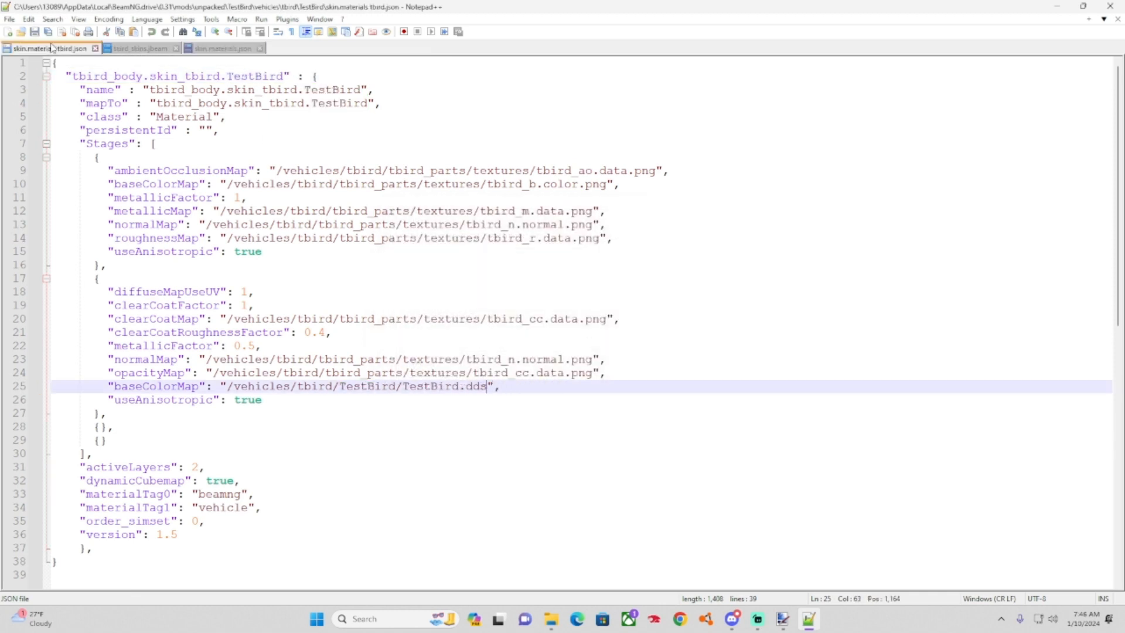
pyautogui.click(168, 51)
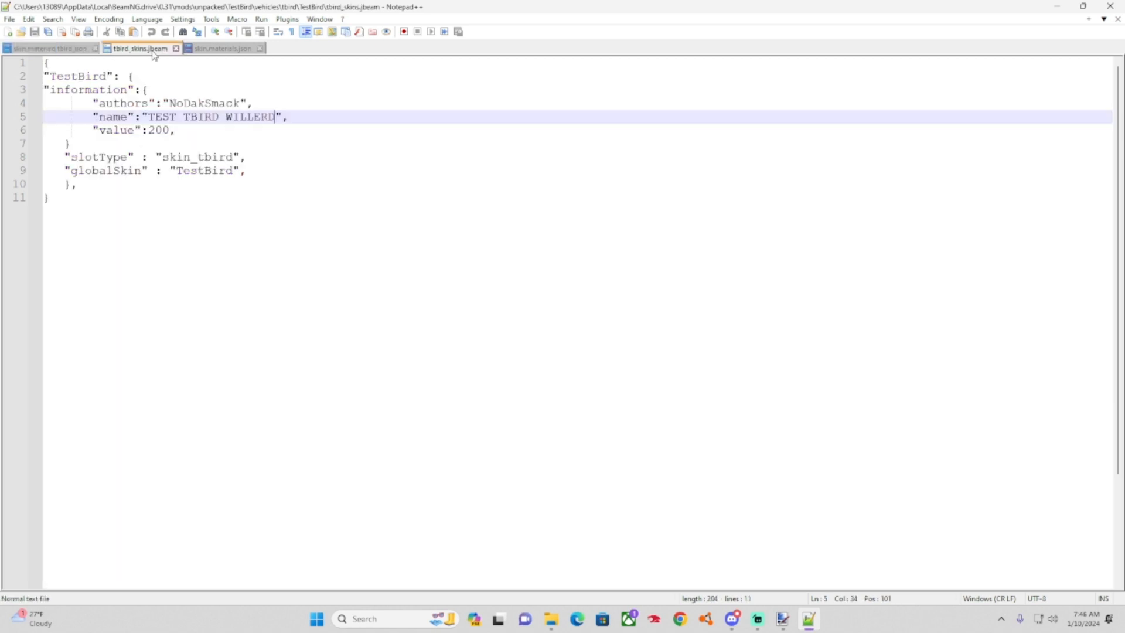
pyautogui.click(218, 49)
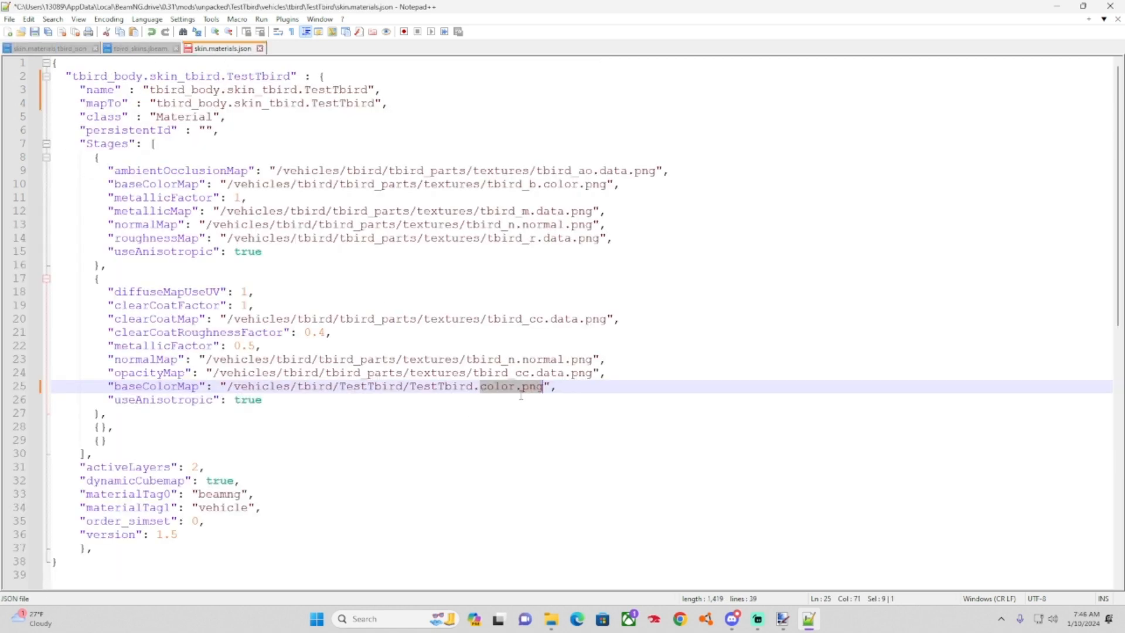
pyautogui.write('dds')
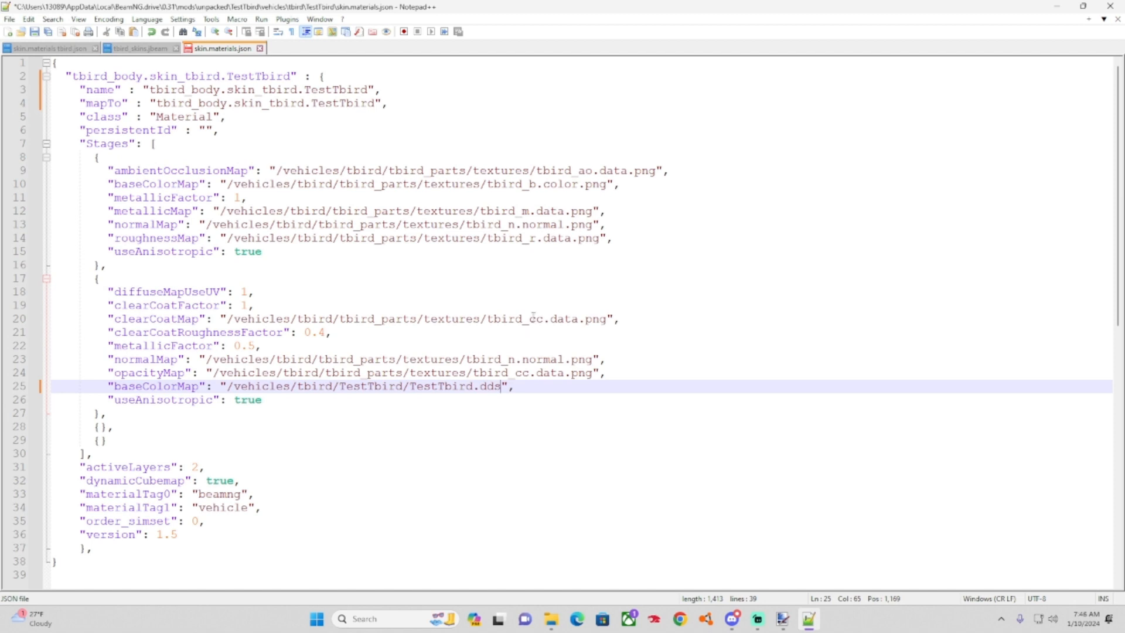
pyautogui.click(10, 18)
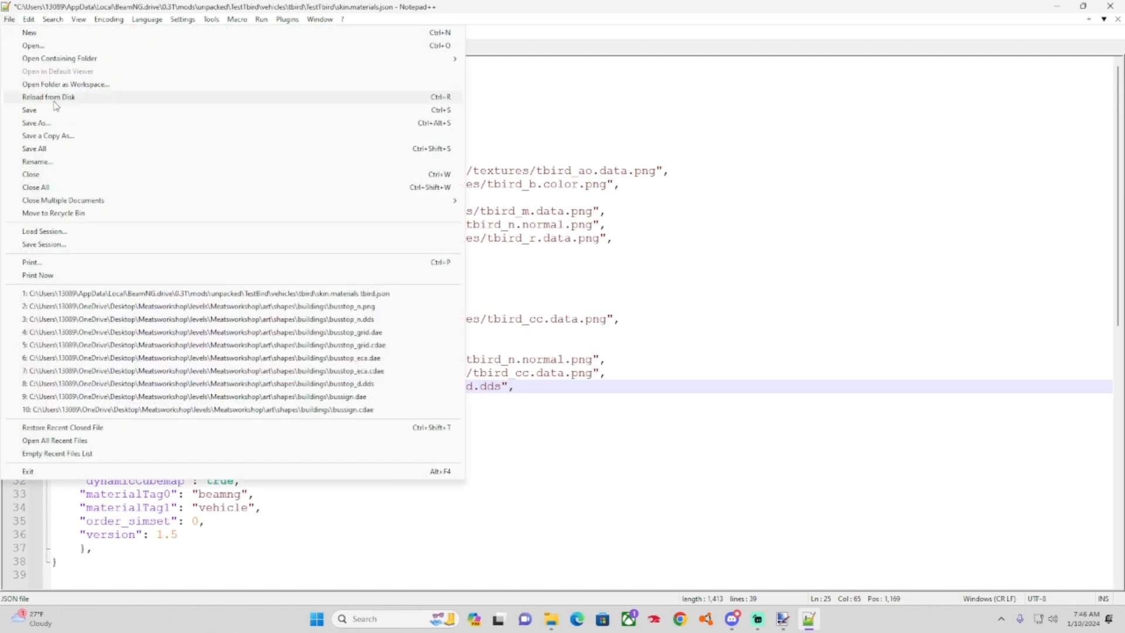
pyautogui.click(27, 107)
pyautogui.hotkey('alt', 'F4')
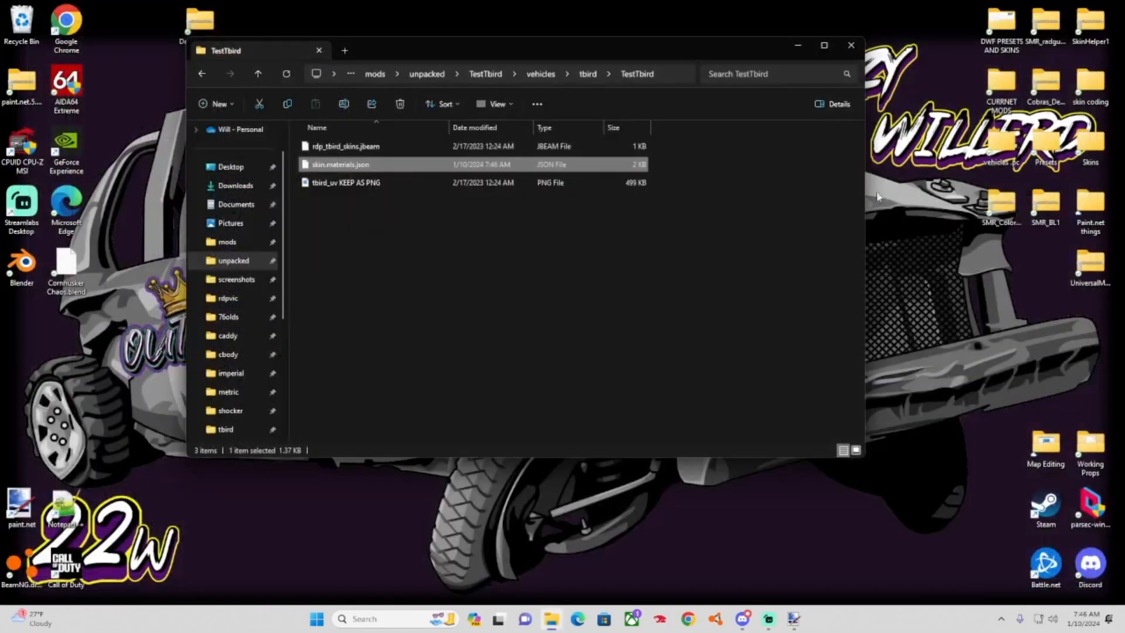
# Open rdp_tbird_skins.jbeam in Notepad++ and replace every occurrence of CHANGEME with TestTbird.
pyautogui.rightClick(361, 147)
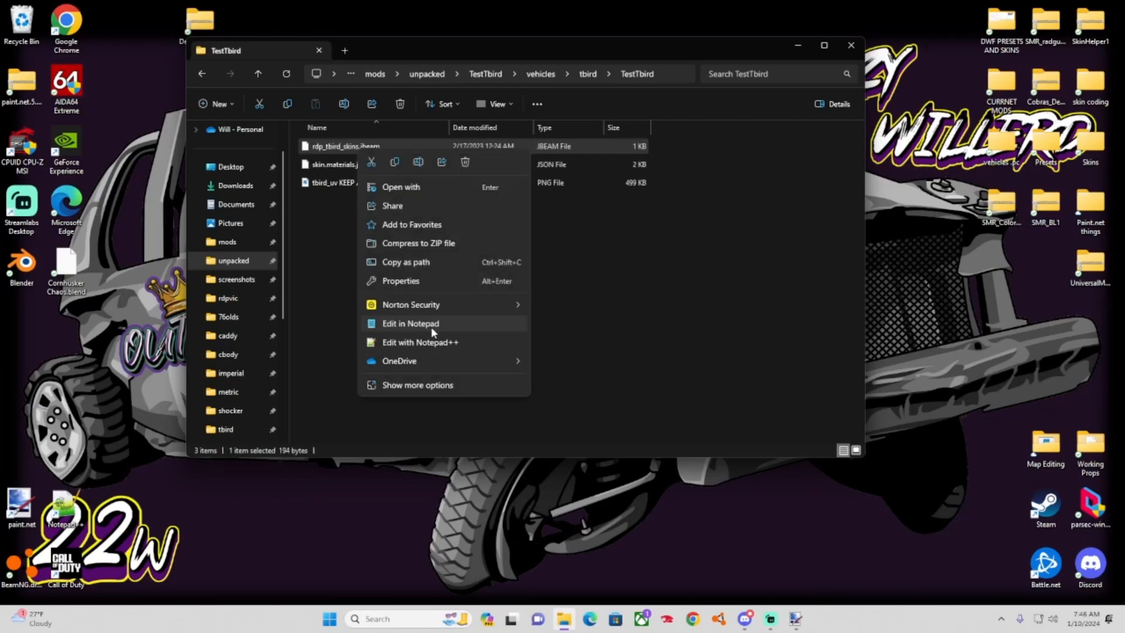
pyautogui.click(431, 341)
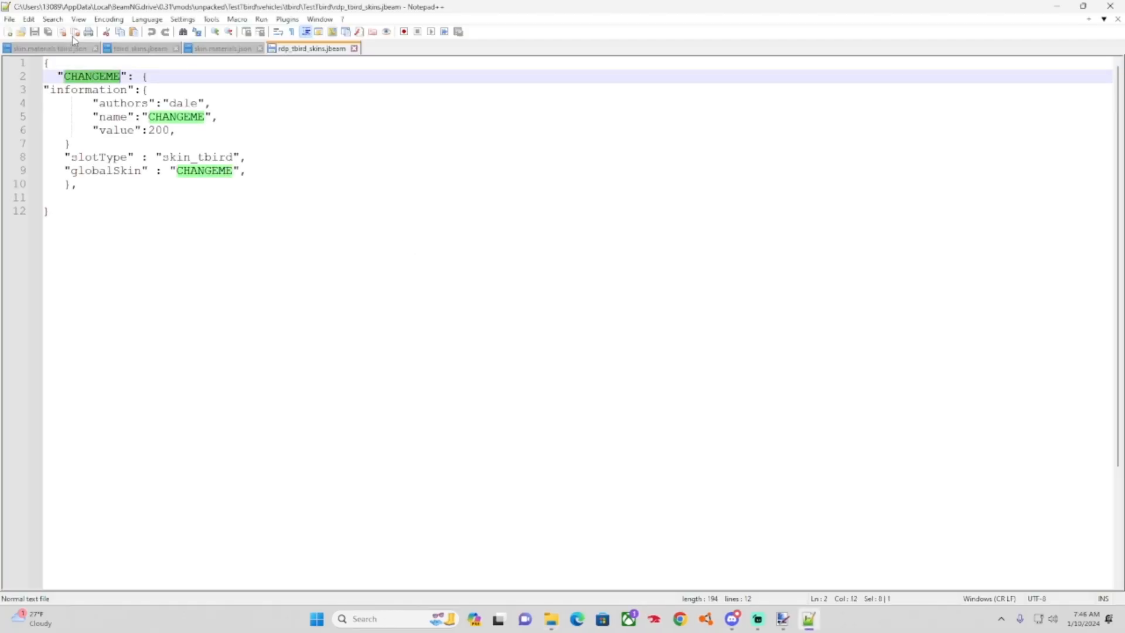
pyautogui.click(52, 18)
pyautogui.click(58, 133)
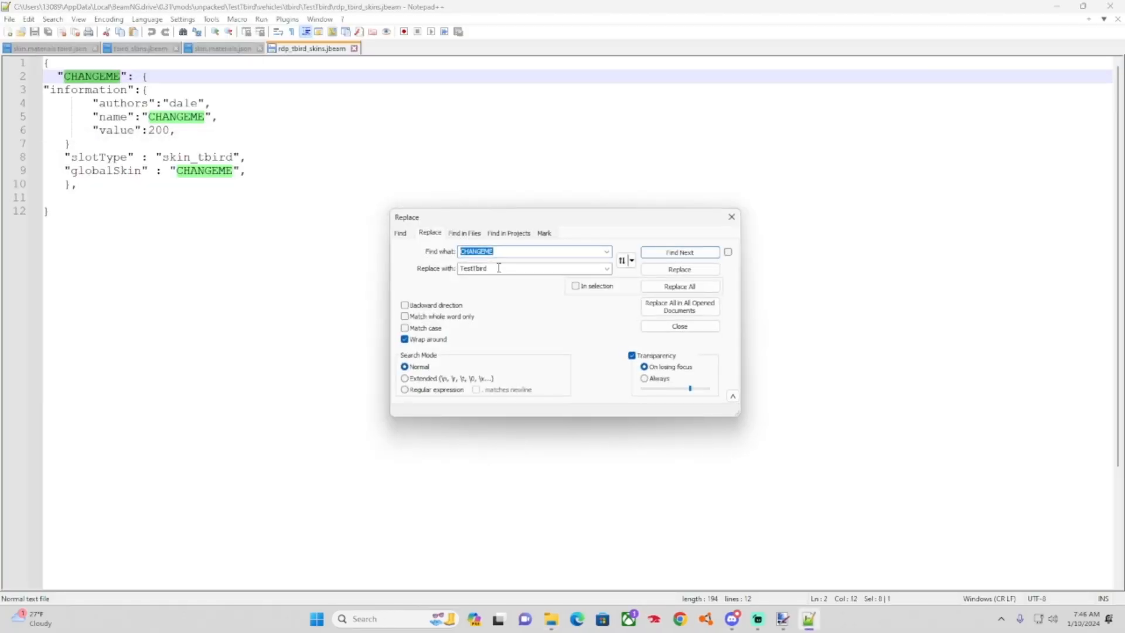
pyautogui.click(679, 286)
pyautogui.click(731, 217)
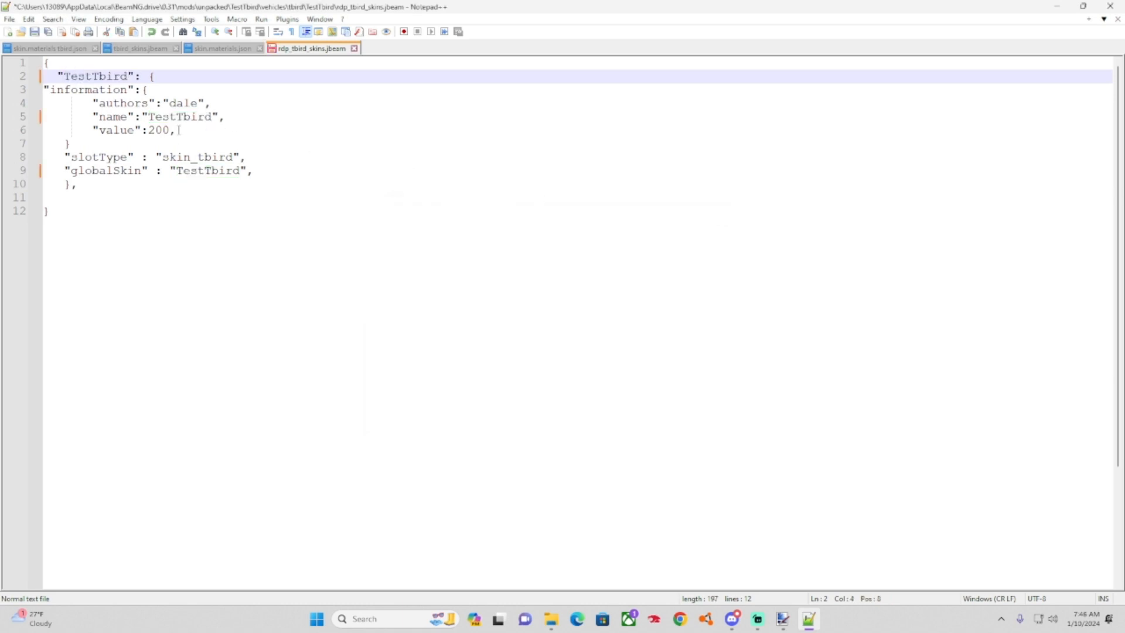
# Set the skin's name in rdp_tbird_skins.jbeam to WILLERD TBIRD VID, save the file and close Notepad++.
pyautogui.moveTo(147, 117); pyautogui.dragTo(213, 122)
pyautogui.press('BackSpace')
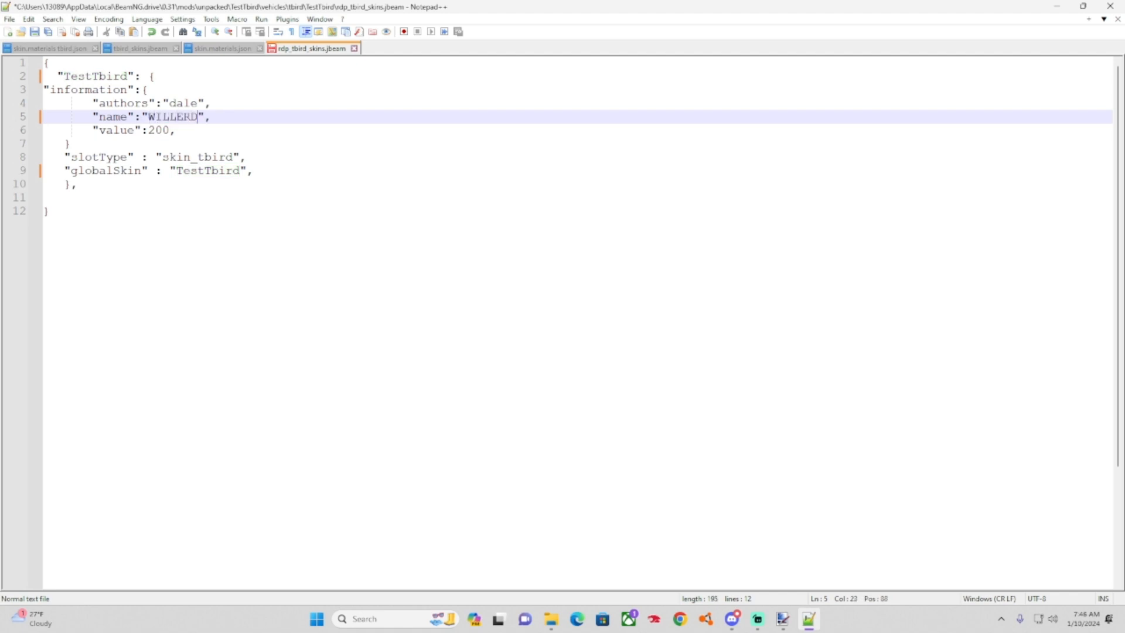
pyautogui.write('WILLERD TBIRD VID')
pyautogui.click(9, 19)
pyautogui.click(23, 111)
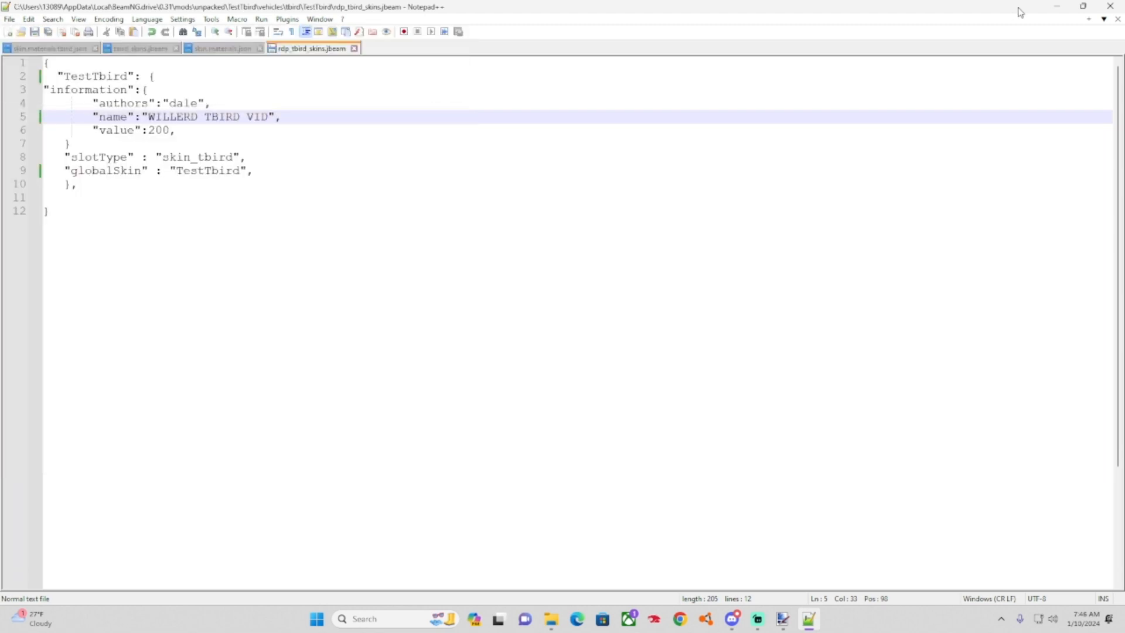
pyautogui.click(1105, 6)
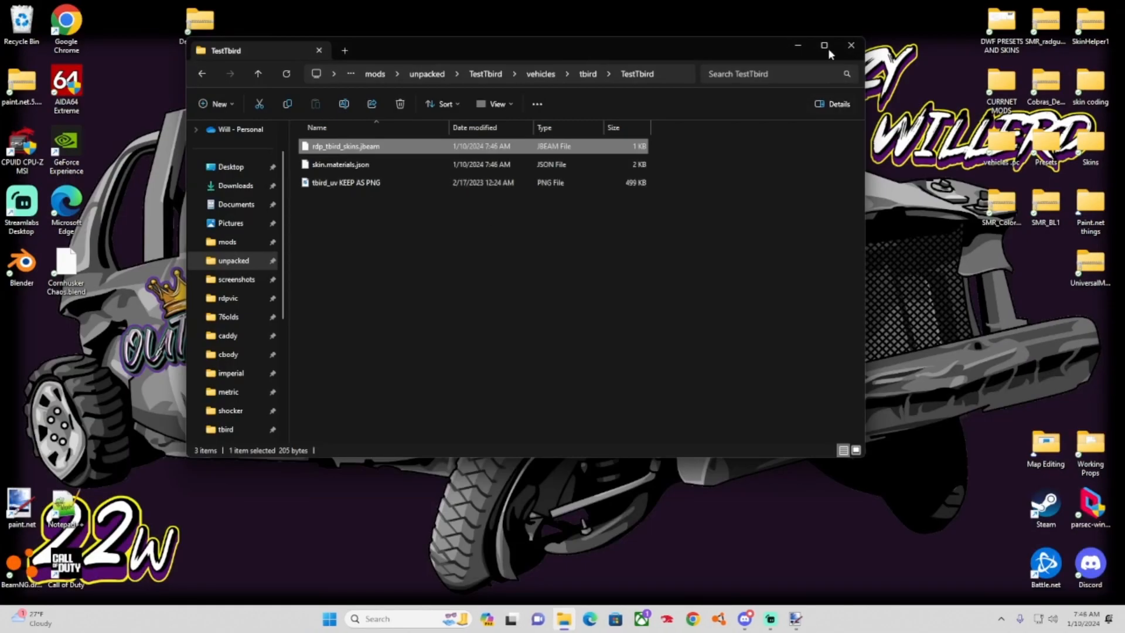
# Delete the template image tbird_uv KEEP AS PNG from the TestTbird skin folder.
pyautogui.click(375, 182)
pyautogui.click(401, 103)
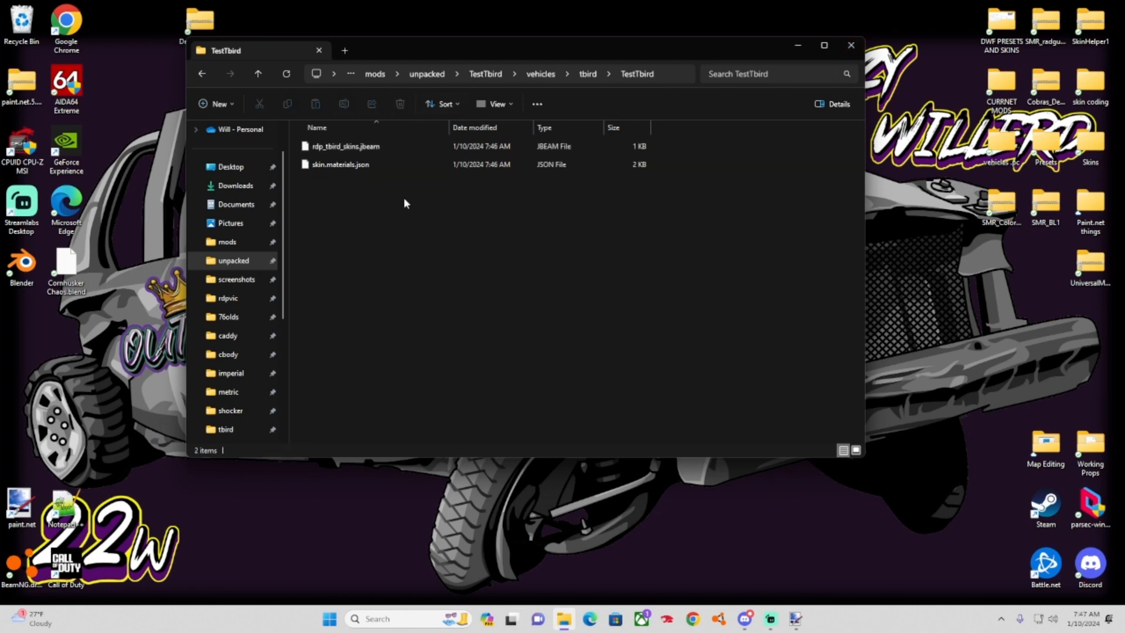
# In paint.net, save the livery as the DDS file TestTbird in unpacked > TestTbird > vehicles > tbird > TestTbird, using BC7 (sRGB, DX 11+).
pyautogui.moveTo(797, 618)
pyautogui.click(705, 562)
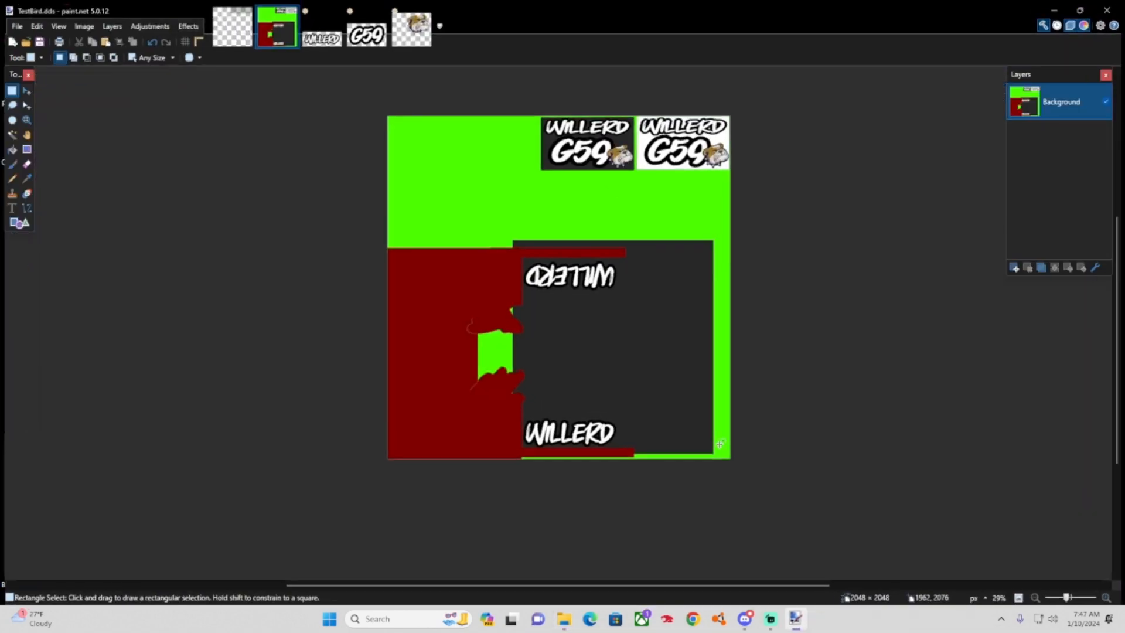
pyautogui.click(7, 22)
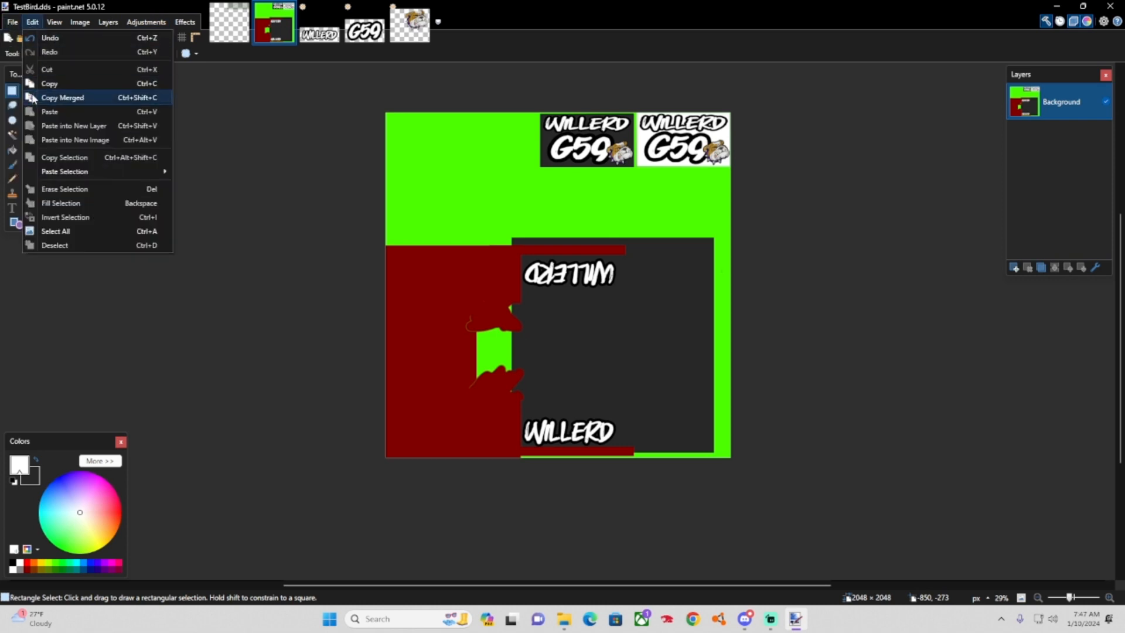
pyautogui.click(35, 111)
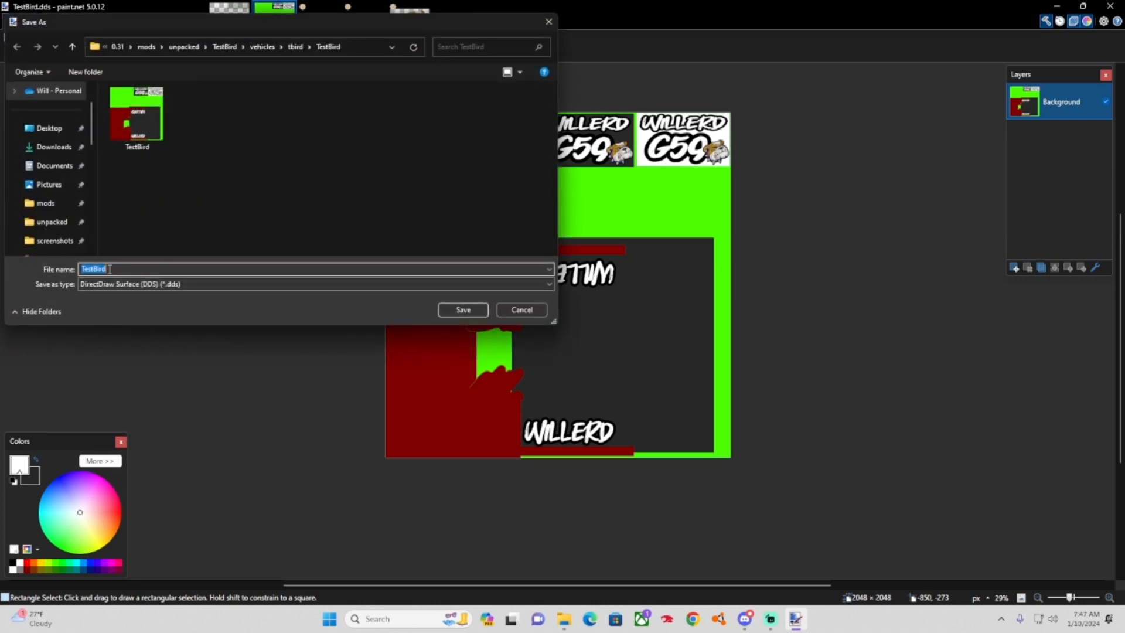
pyautogui.write('TestTbird')
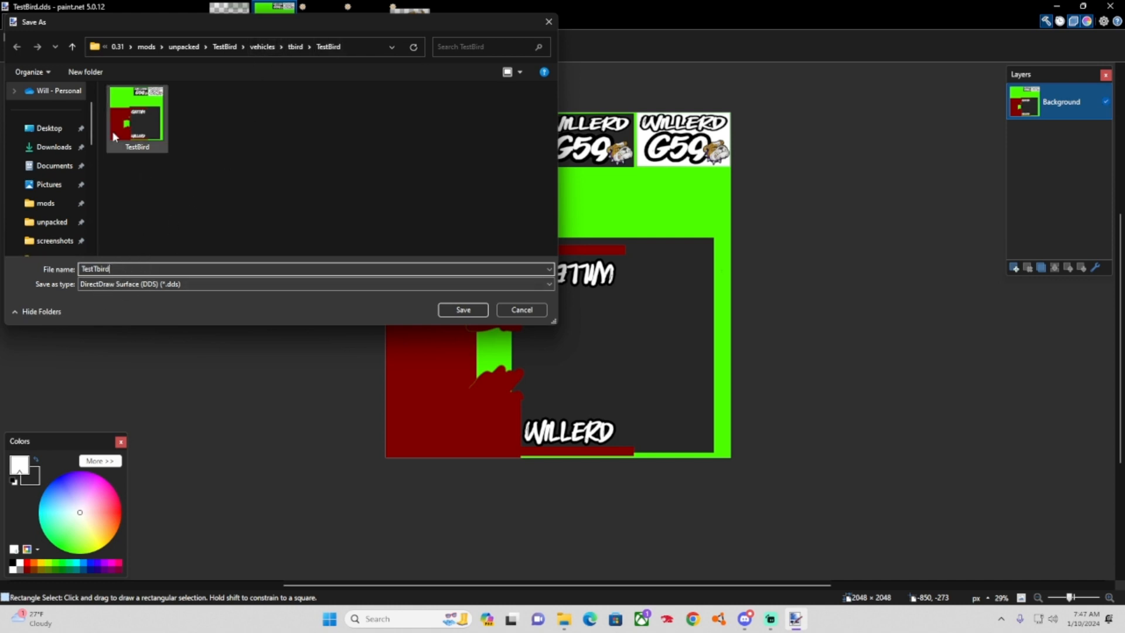
pyautogui.click(50, 221)
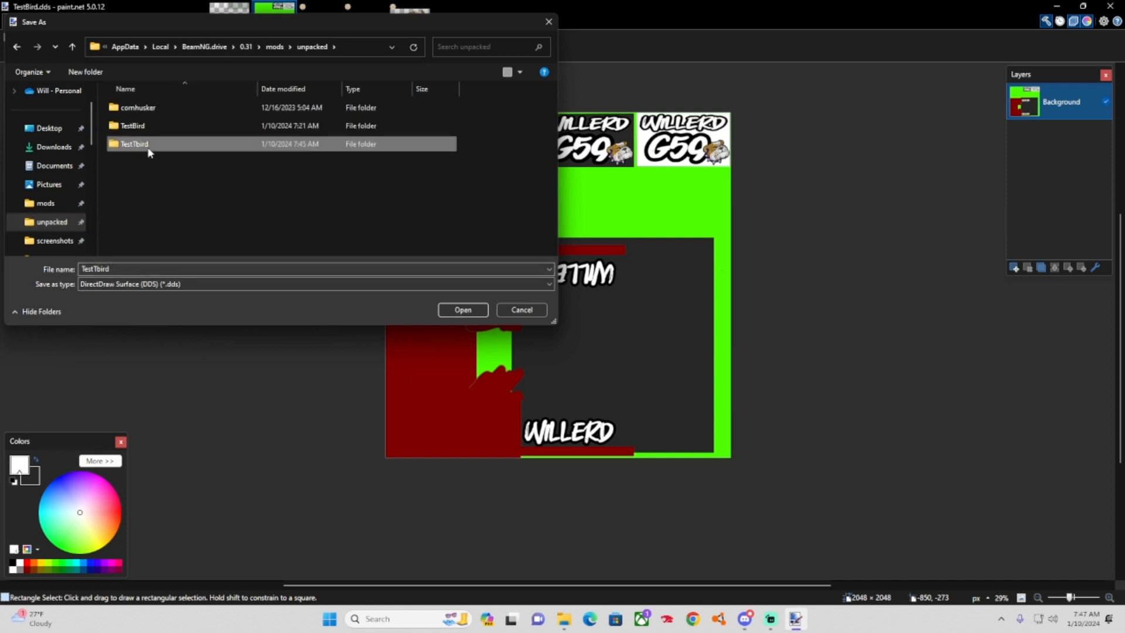
pyautogui.doubleClick(146, 145)
pyautogui.doubleClick(150, 108)
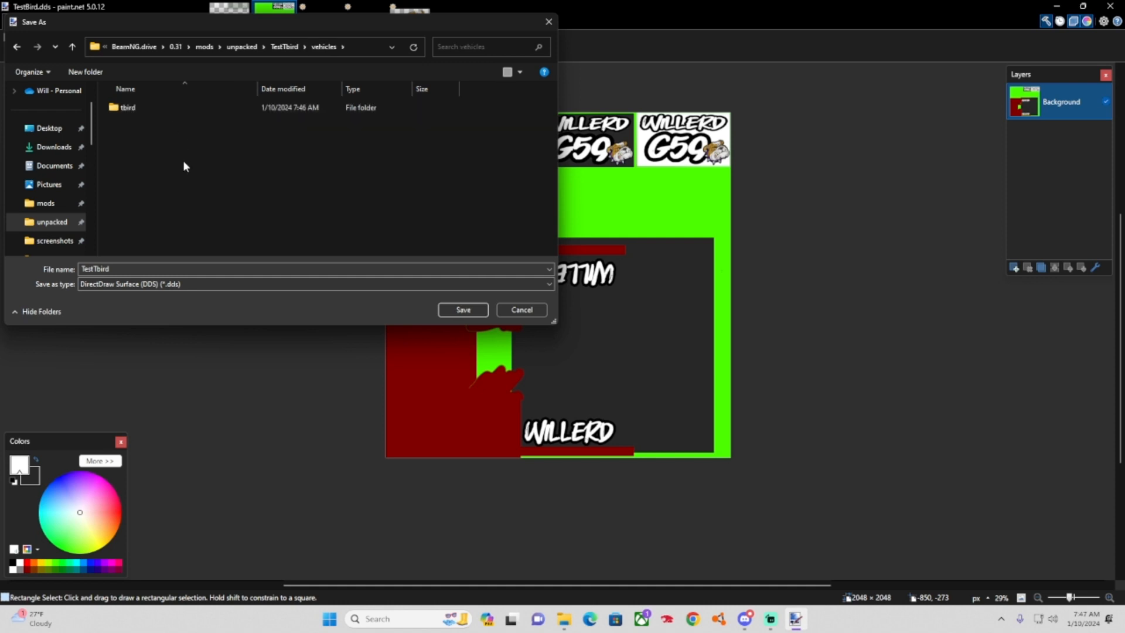
pyautogui.doubleClick(163, 111)
pyautogui.doubleClick(143, 111)
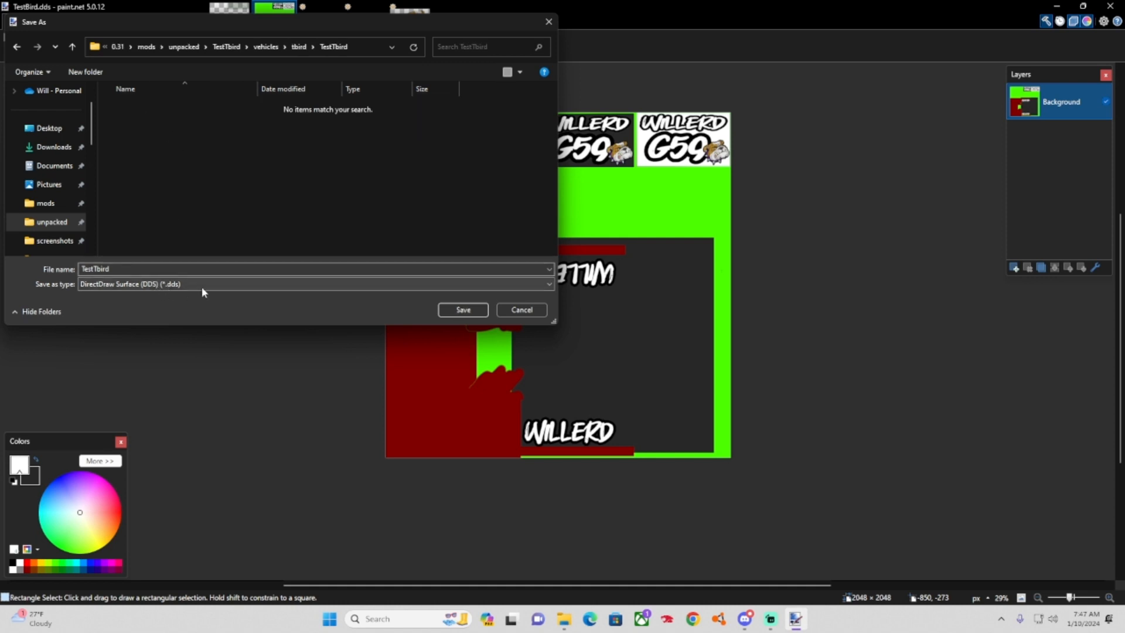
pyautogui.click(463, 310)
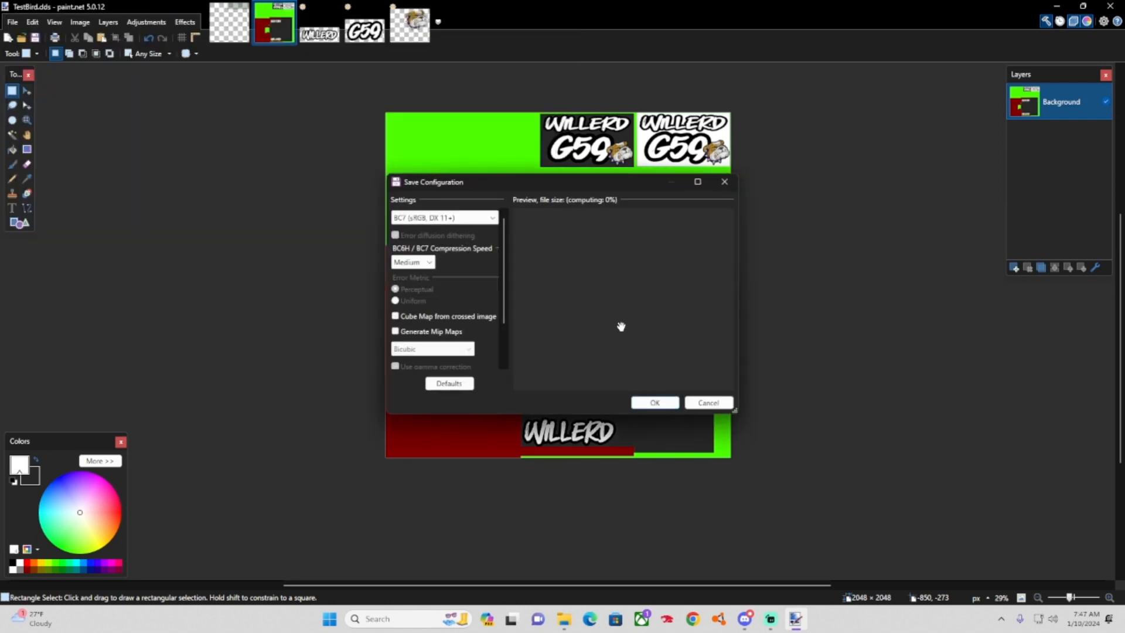
pyautogui.click(654, 403)
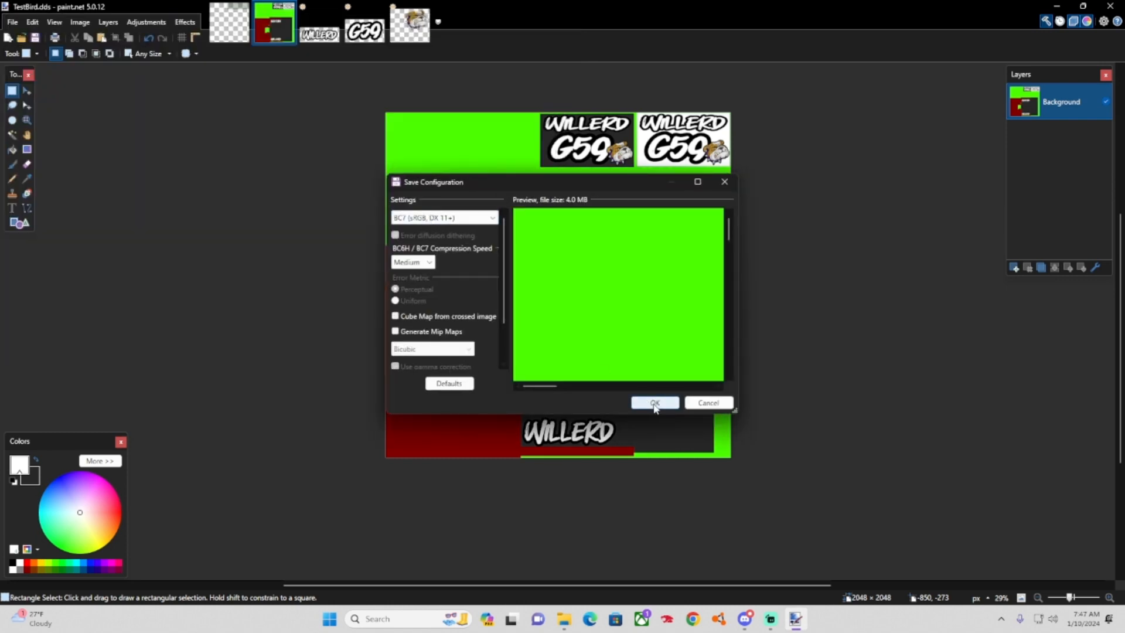
# Minimize paint.net and delete the old TestBird mod folder from the unpacked mods folder.
pyautogui.click(1057, 5)
pyautogui.click(228, 260)
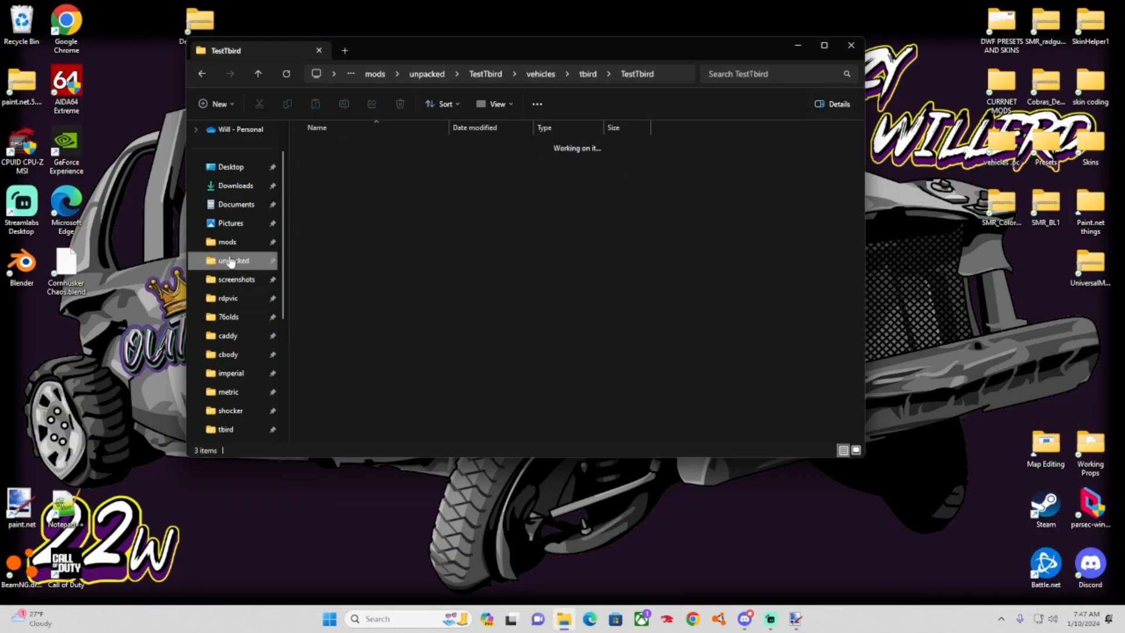
pyautogui.click(325, 166)
pyautogui.click(400, 105)
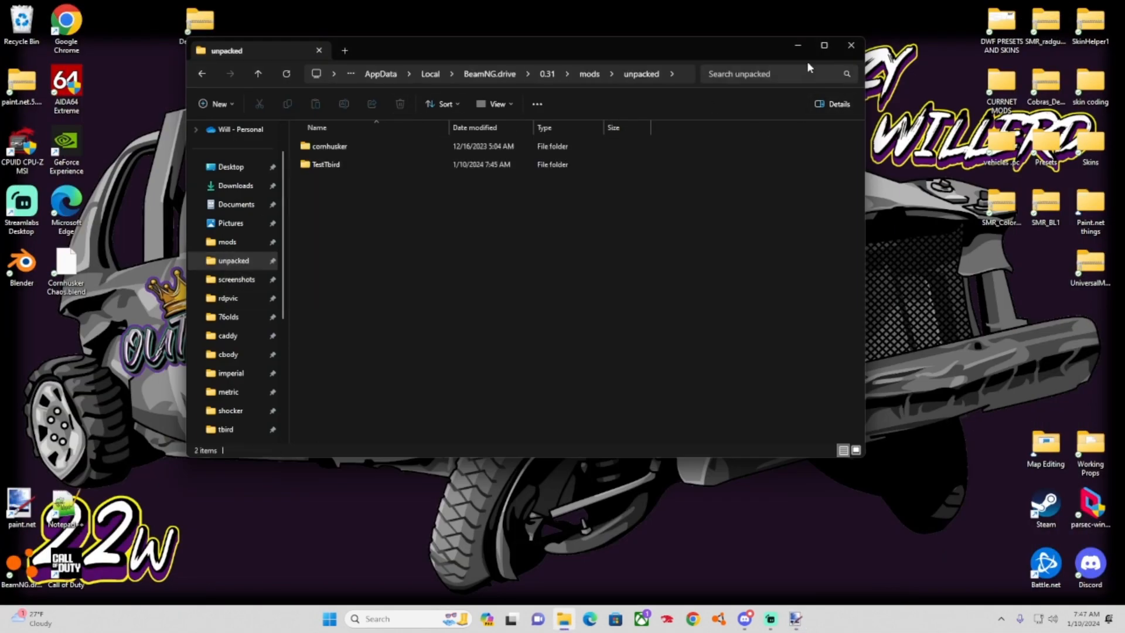
# Minimize File Explorer and start BeamNG.drive with the launcher's standard Launch option.
pyautogui.click(798, 46)
pyautogui.click(719, 618)
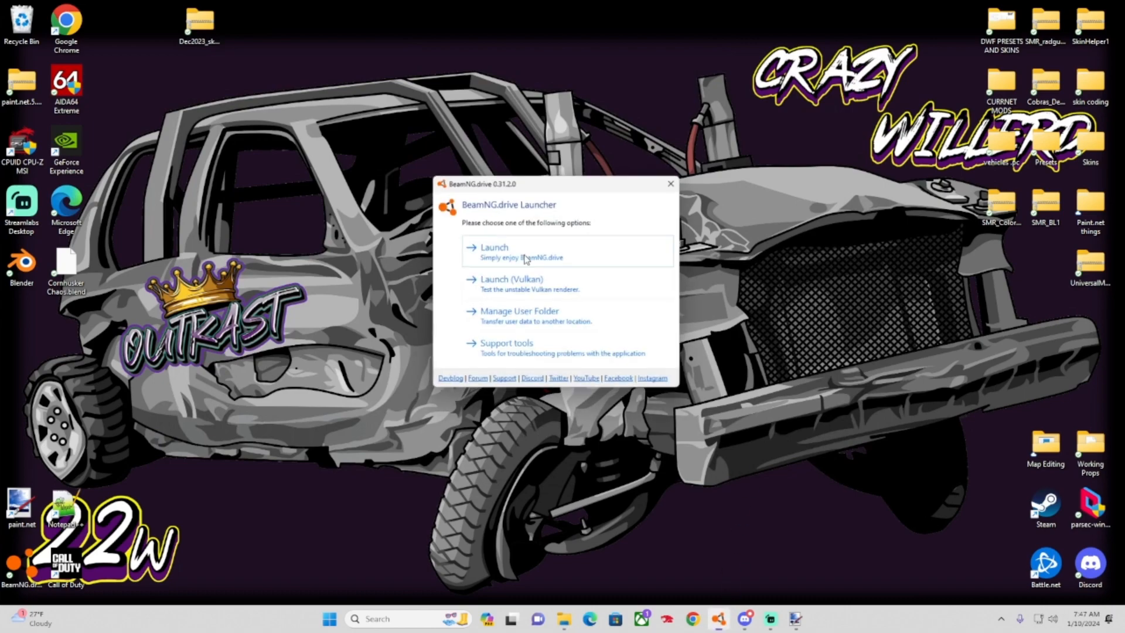
pyautogui.click(508, 244)
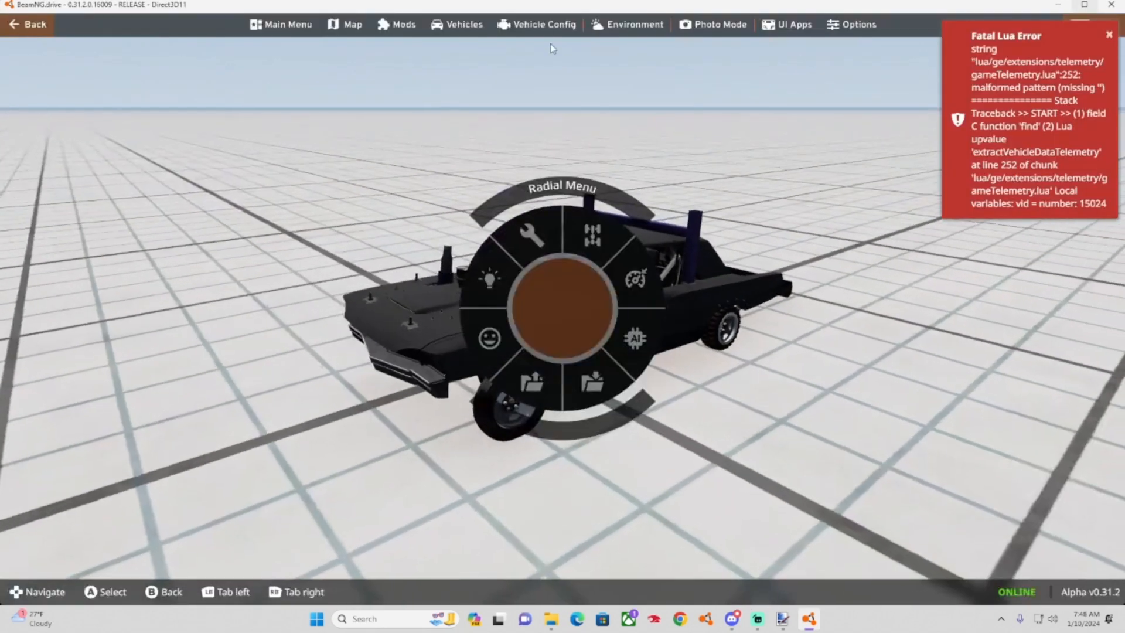
# Set the Thunderbird body's Paint Design to WILLERD TBIRD VID and inspect the livery around the car.
pyautogui.click(544, 24)
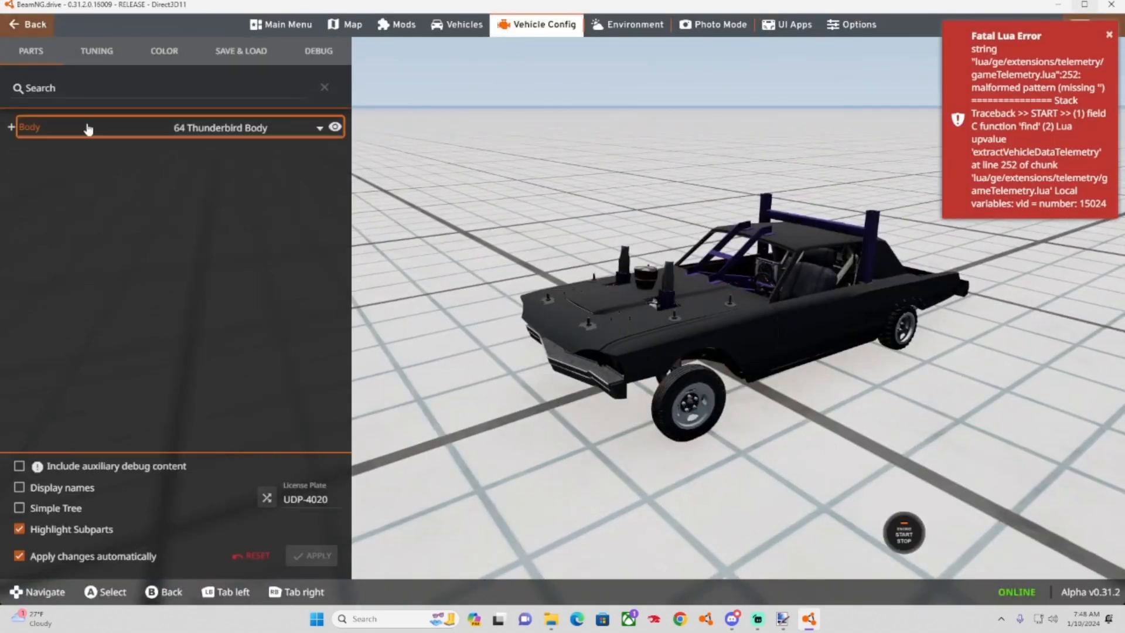
pyautogui.click(88, 128)
pyautogui.click(226, 181)
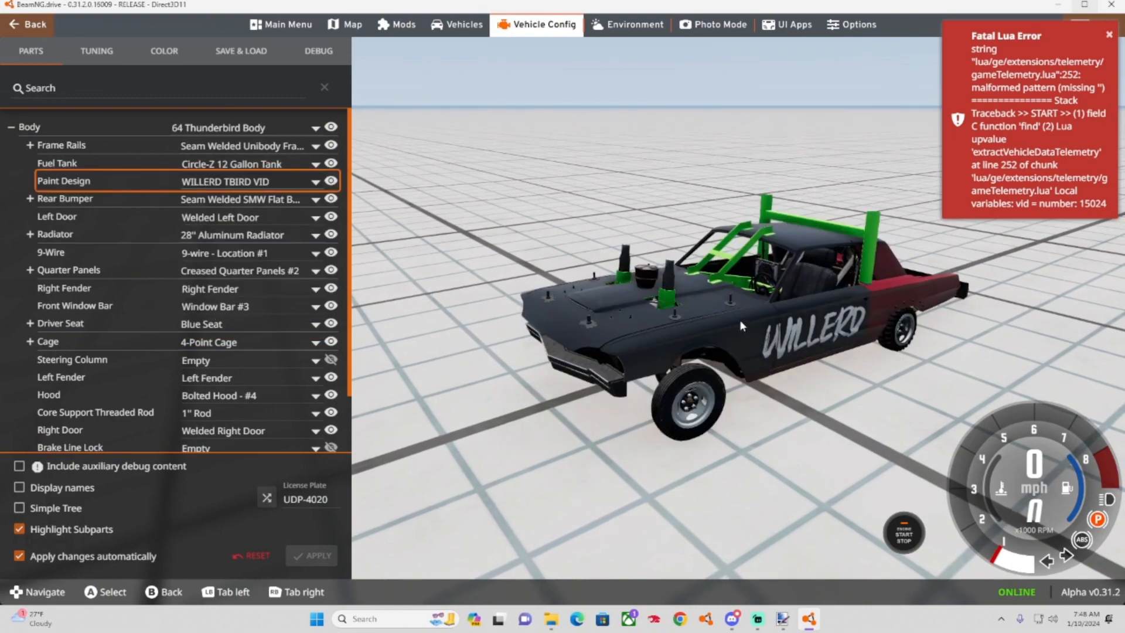
pyautogui.moveTo(740, 318)
pyautogui.mouseDown()
pyautogui.moveTo(694, 252)
pyautogui.moveTo(773, 342)
pyautogui.moveTo(850, 320)
pyautogui.moveTo(891, 290)
pyautogui.moveTo(955, 370)
pyautogui.moveTo(861, 258)
pyautogui.moveTo(855, 234)
pyautogui.moveTo(949, 345)
pyautogui.moveTo(996, 319)
pyautogui.moveTo(1005, 267)
pyautogui.moveTo(528, 486)
pyautogui.moveTo(879, 317)
pyautogui.moveTo(820, 339)
pyautogui.moveTo(222, 391)
pyautogui.mouseUp()
pyautogui.press('Escape')
pyautogui.press('Escape')
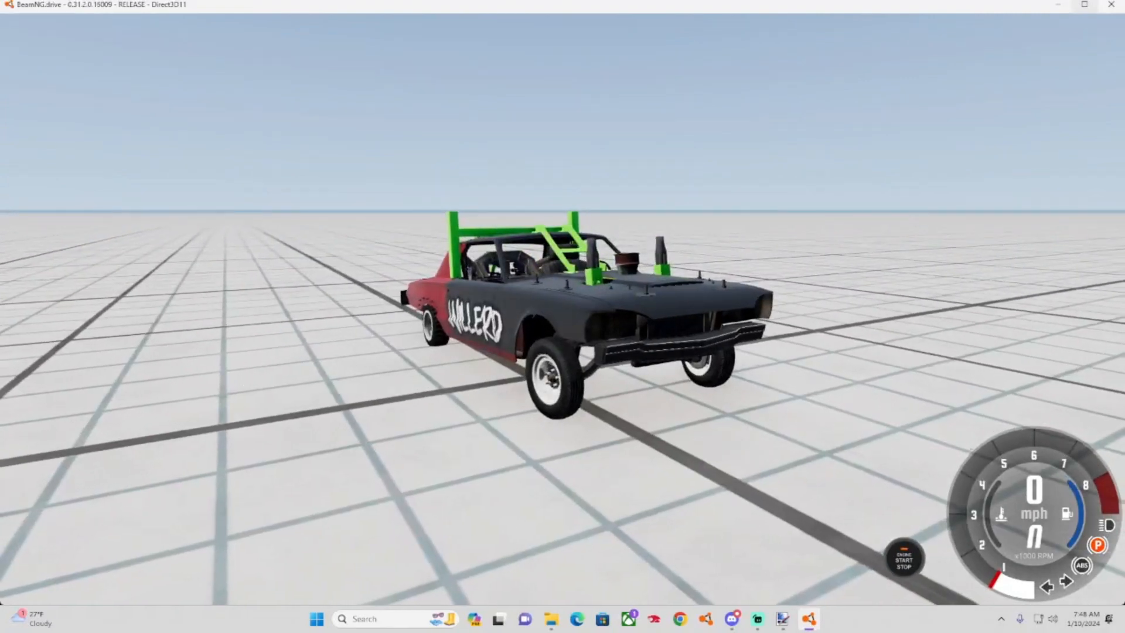
# Fit the Thunderbird body with the Team Double Roofsign and close the vehicle configuration.
pyautogui.press('Escape')
pyautogui.click(533, 27)
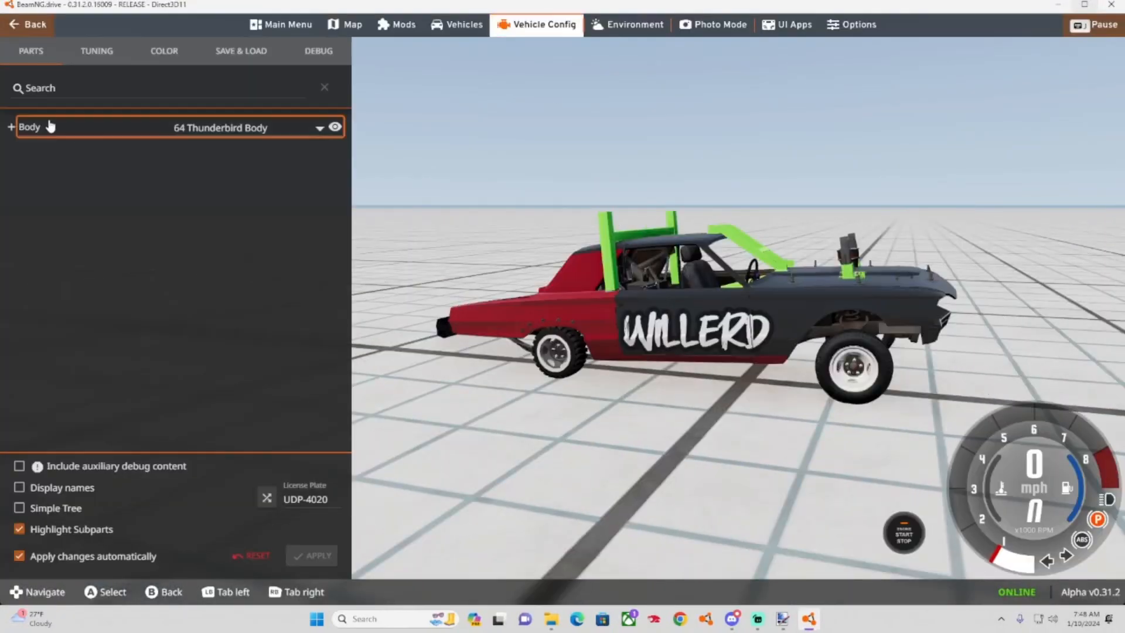
pyautogui.click(23, 128)
pyautogui.scroll(-2, 79, 390)
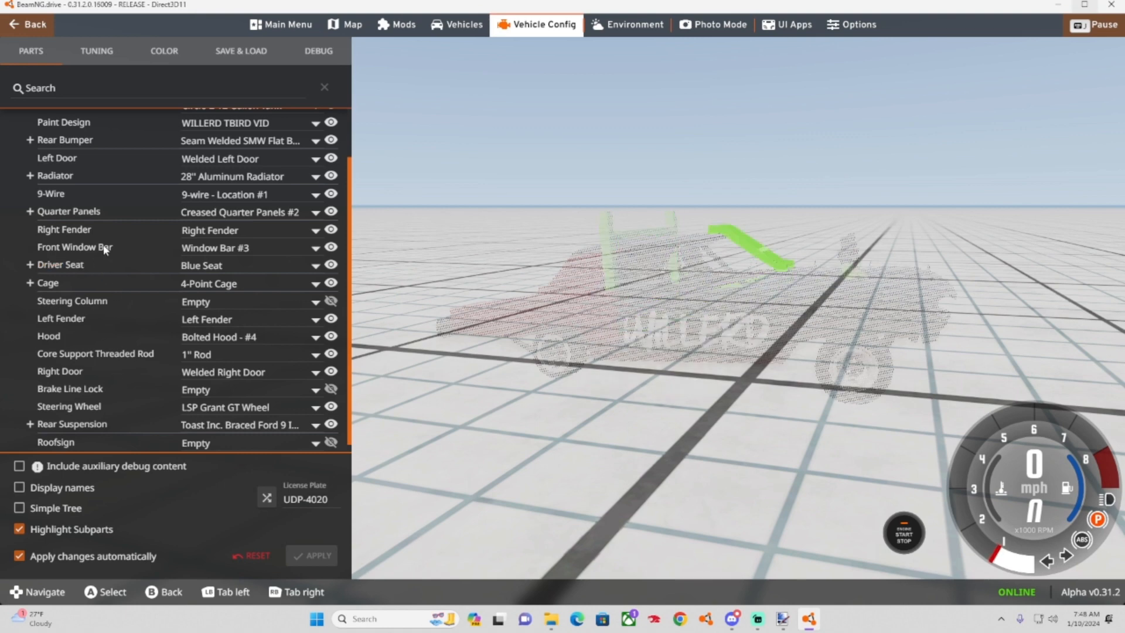
pyautogui.click(194, 441)
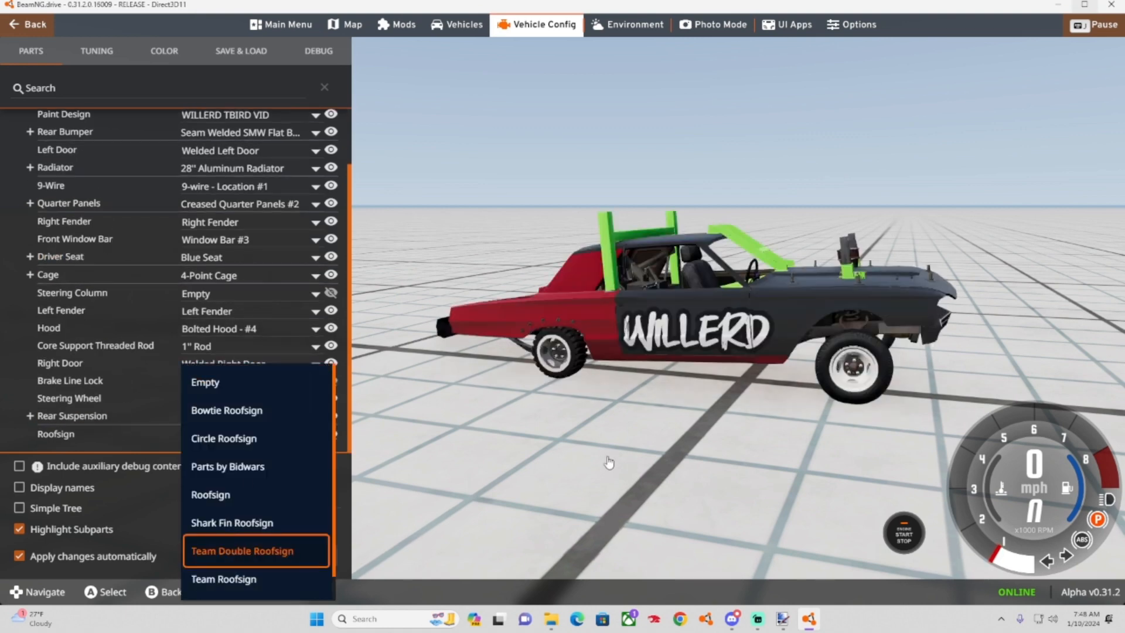
pyautogui.press('Return')
pyautogui.press('Escape')
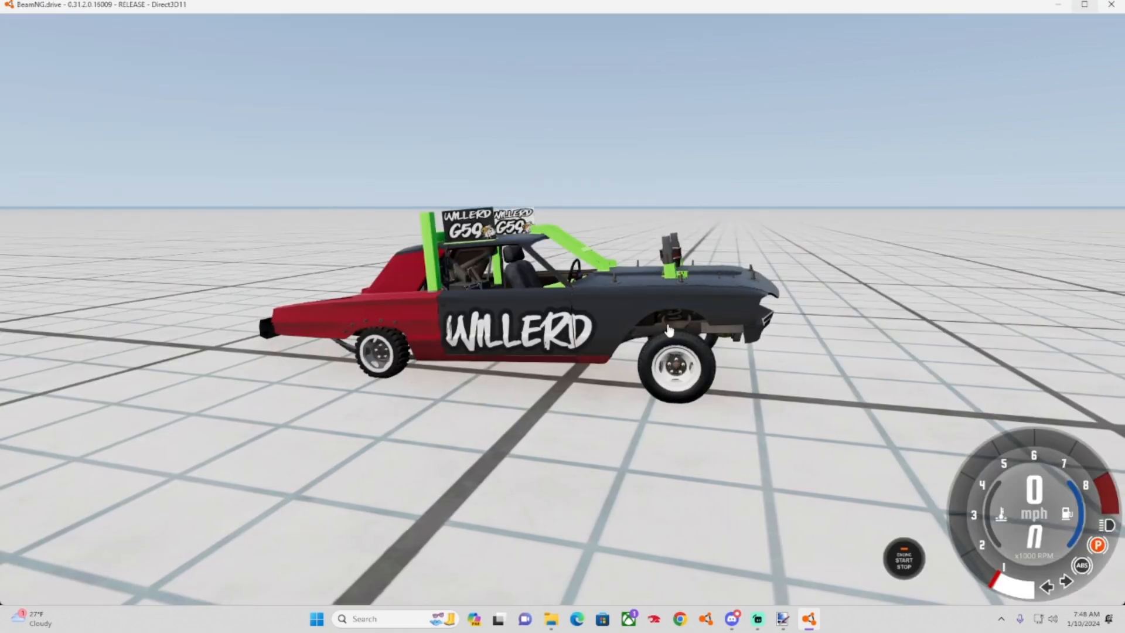
# Switch to the free camera and examine the livery along the Thunderbird's side.
pyautogui.moveTo(669, 332); pyautogui.dragTo(718, 298)
pyautogui.scroll(5, 669, 331)
pyautogui.scroll(-5, 701, 299)
pyautogui.hotkey('shift', 'c')
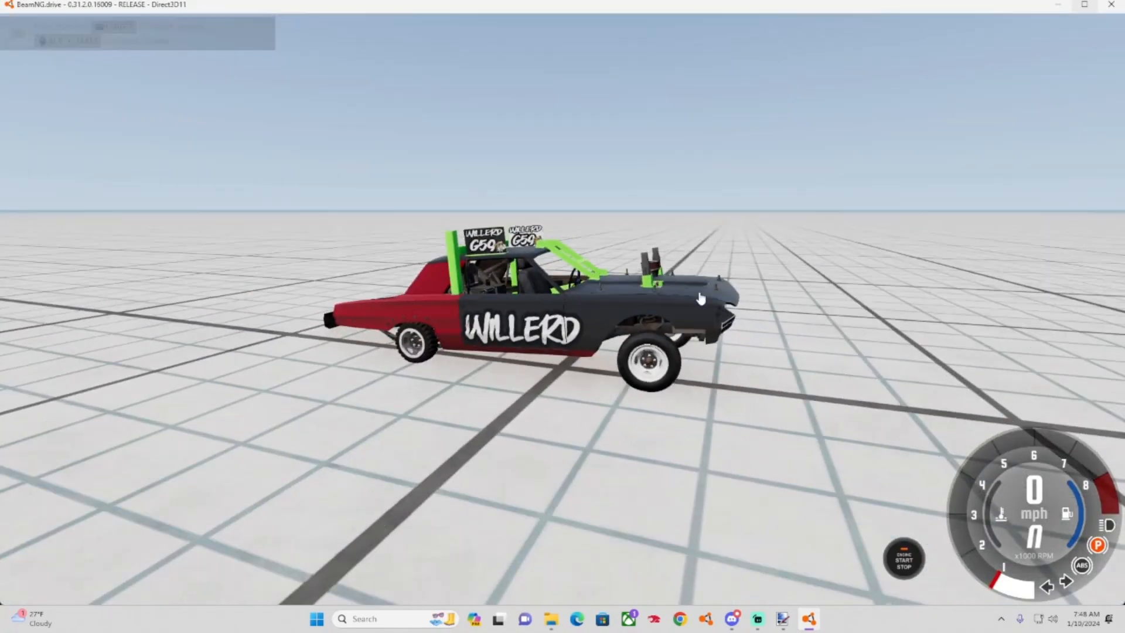
pyautogui.press('a')
pyautogui.press('w')
pyautogui.press('w')
pyautogui.press('s')
pyautogui.press('w')
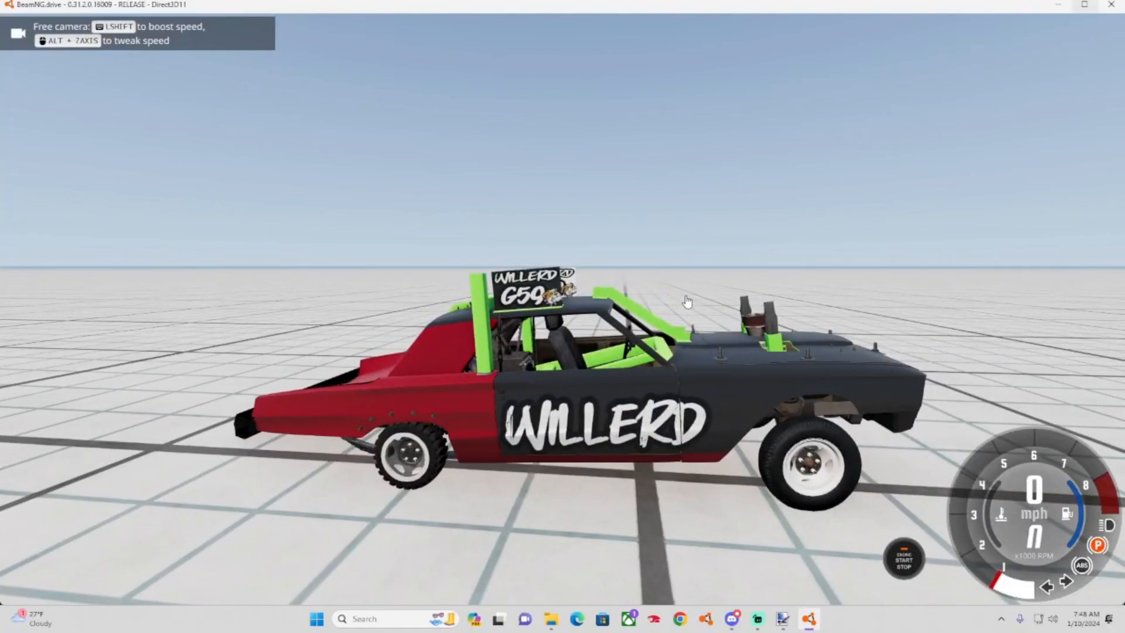
# Set the free camera speed to 12.1 and fly in close to inspect the artwork on the roof sign.
pyautogui.scroll(1, 618, 258)
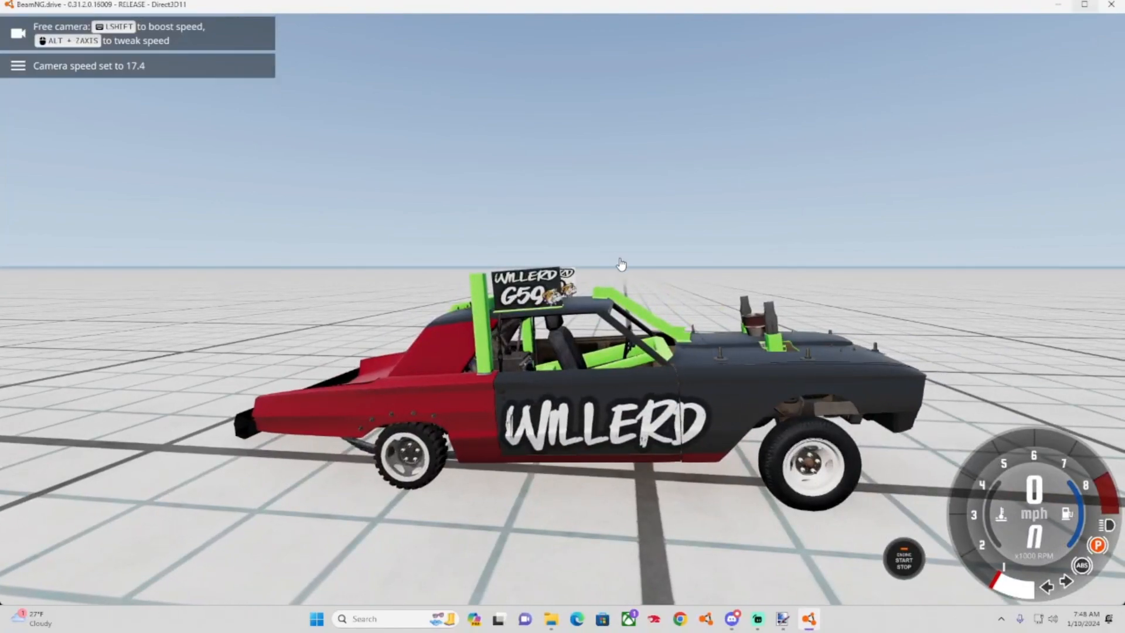
pyautogui.press('d')
pyautogui.press('a')
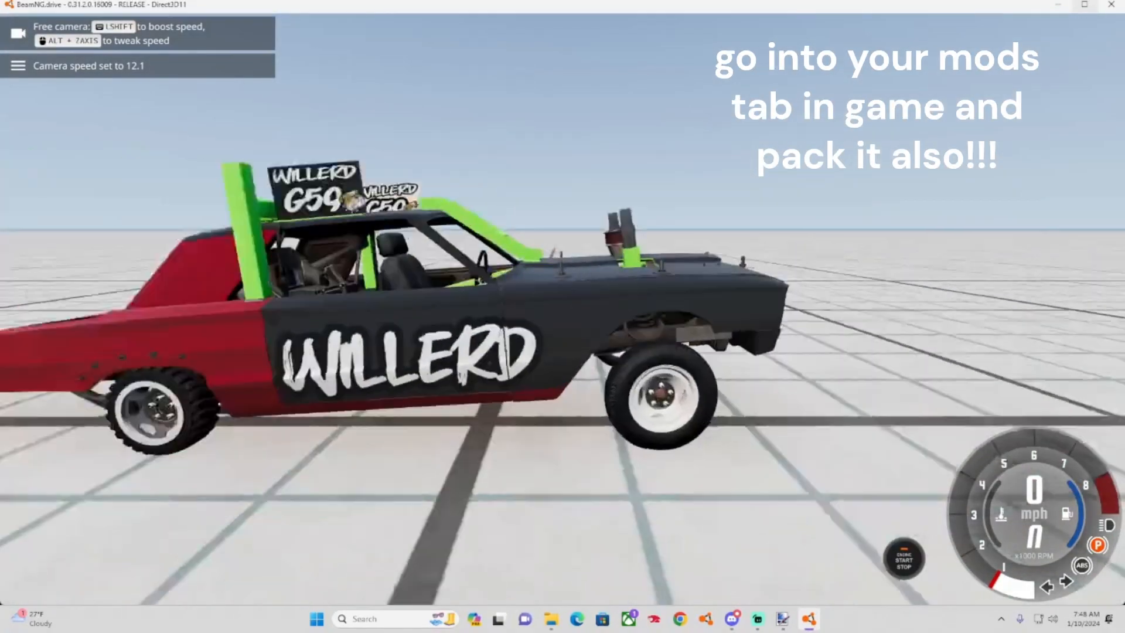
pyautogui.press('w')
pyautogui.press('a')
pyautogui.press('s')
pyautogui.press('w')
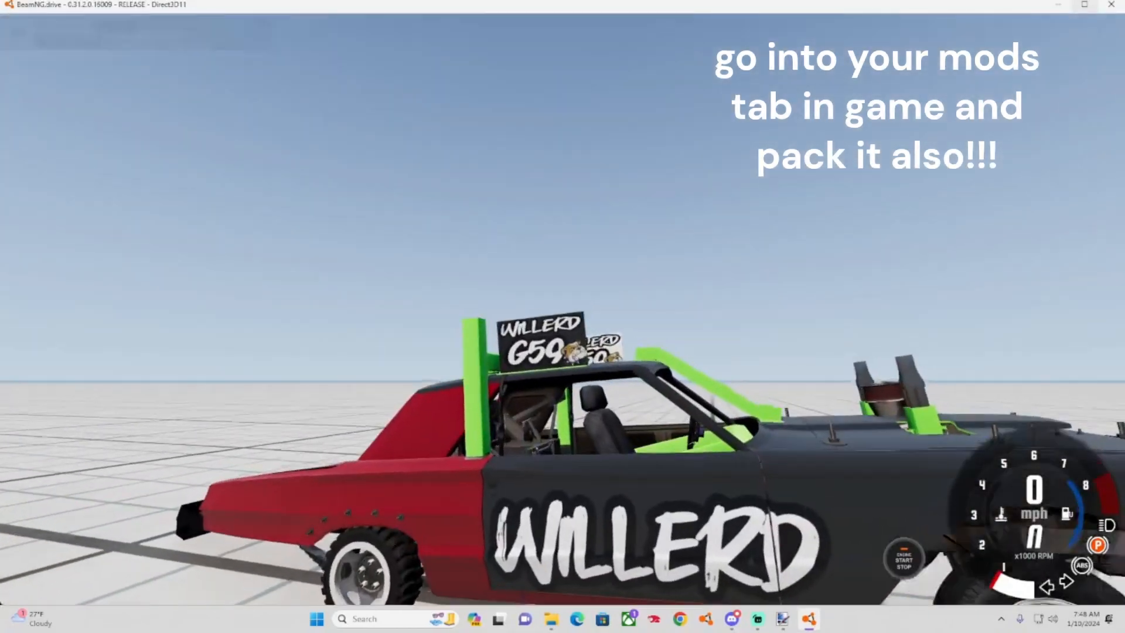
pyautogui.press('w')
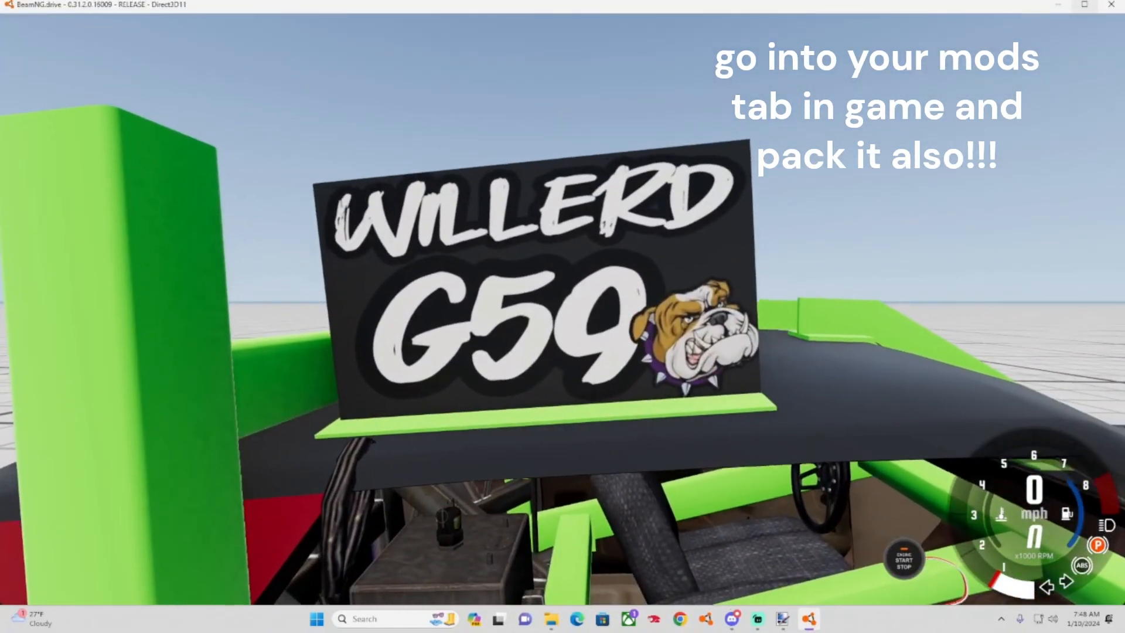